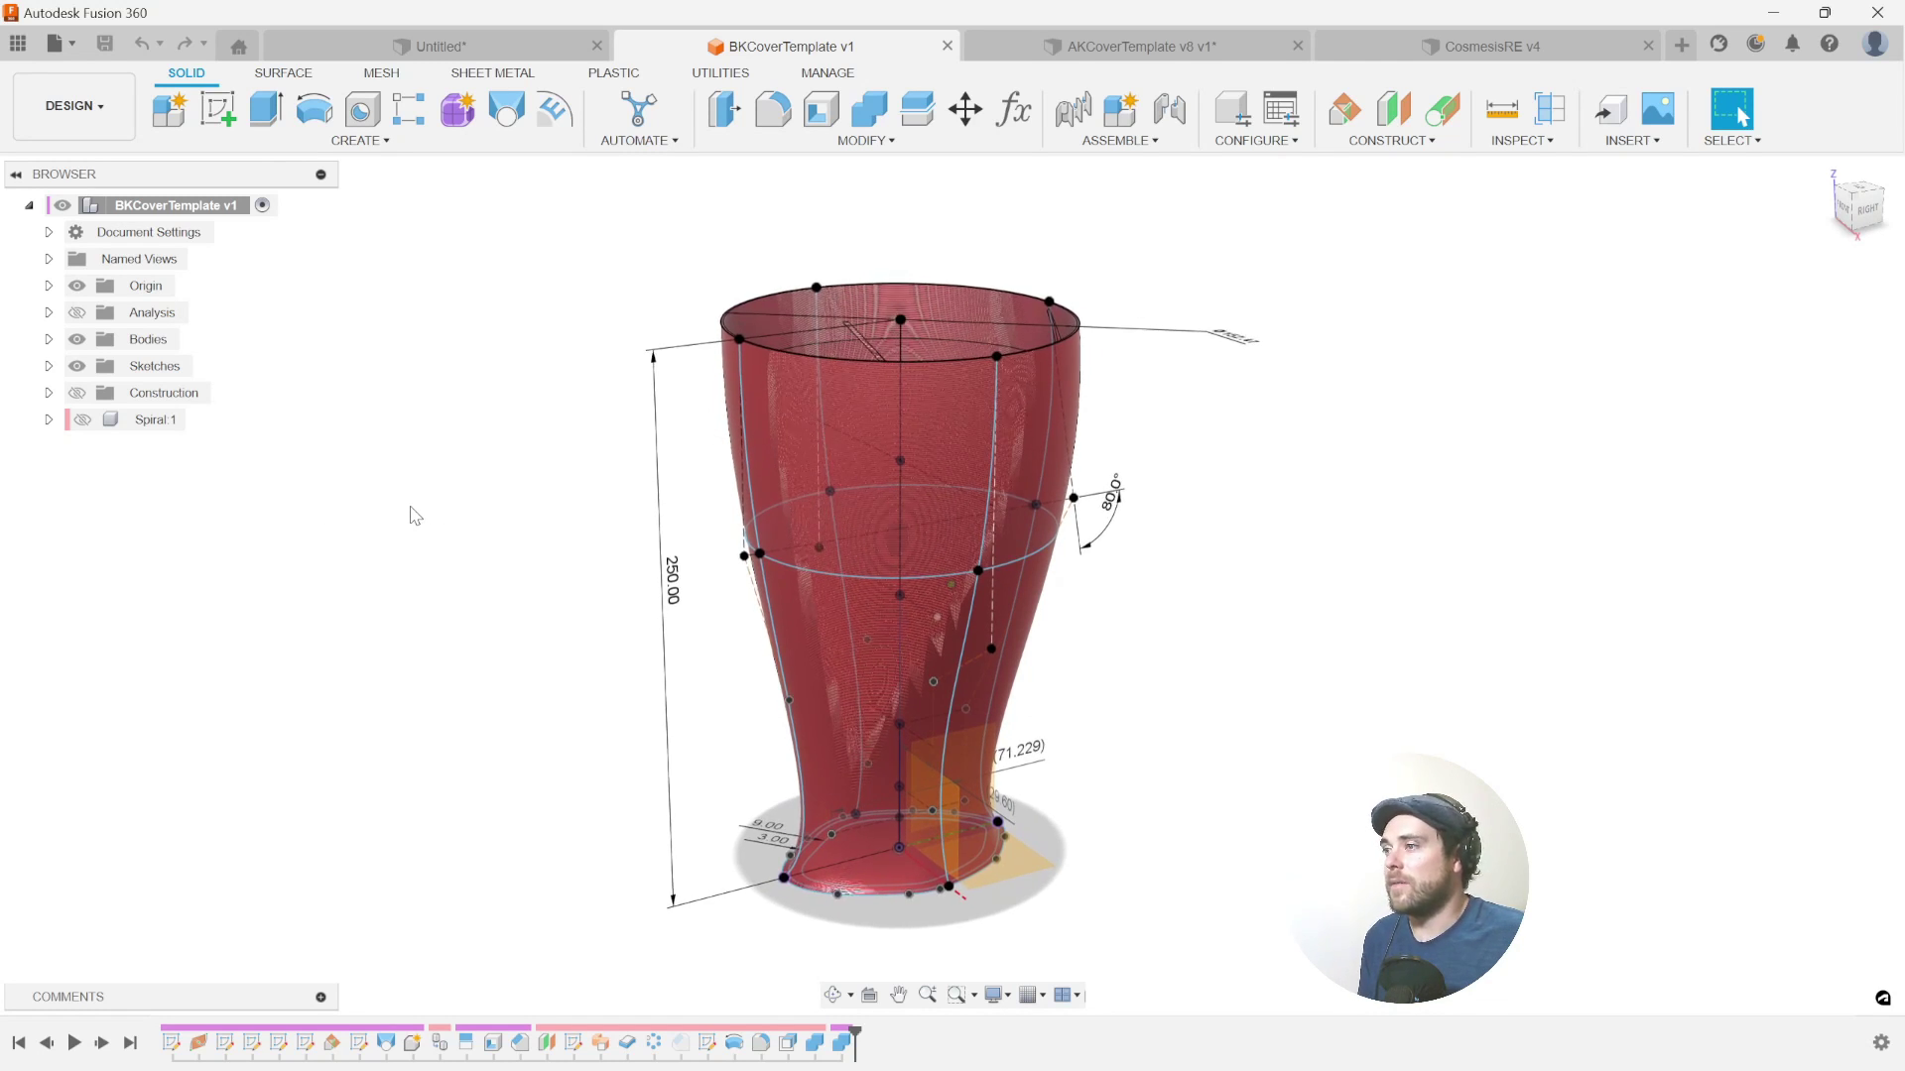
- Edit Sketch5 and drag its profile line outward so 71.229 becomes 85.151
click(252, 1041)
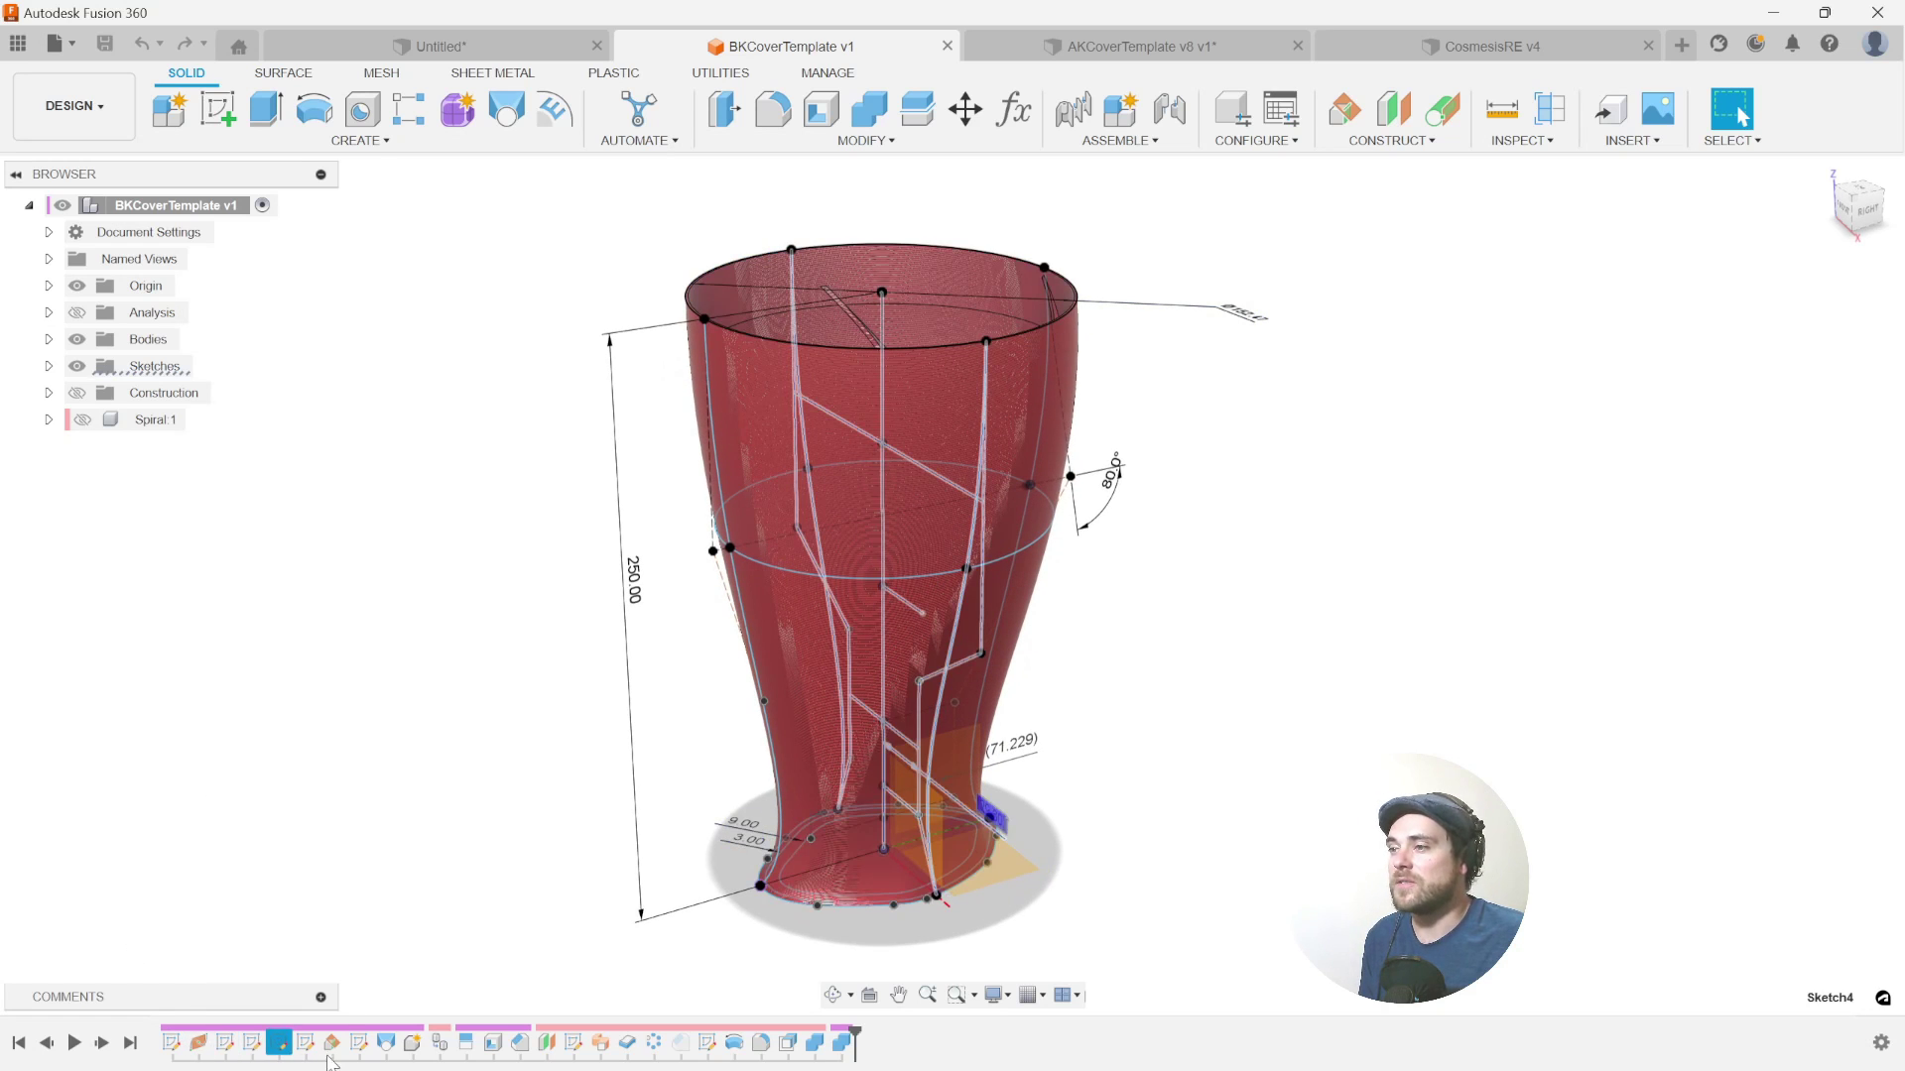
click(313, 1047)
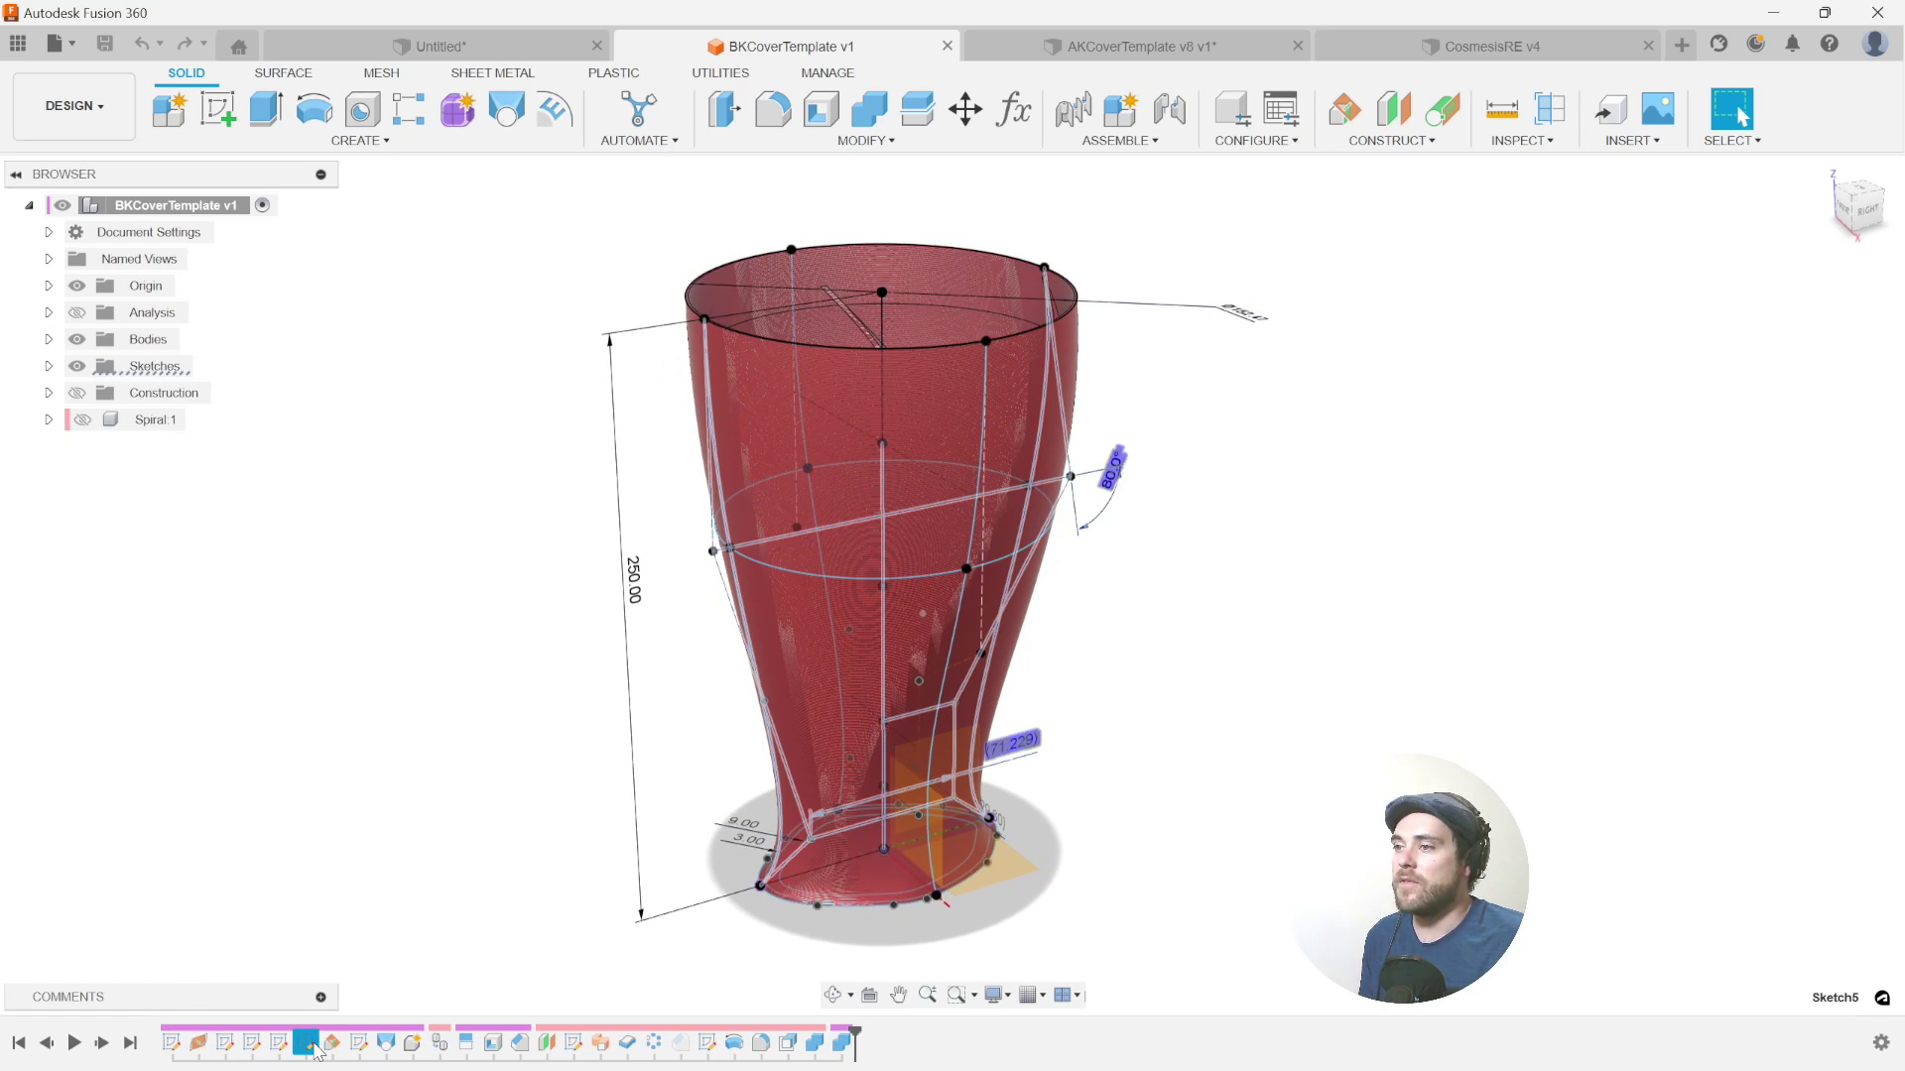
right_click(316, 1050)
click(397, 797)
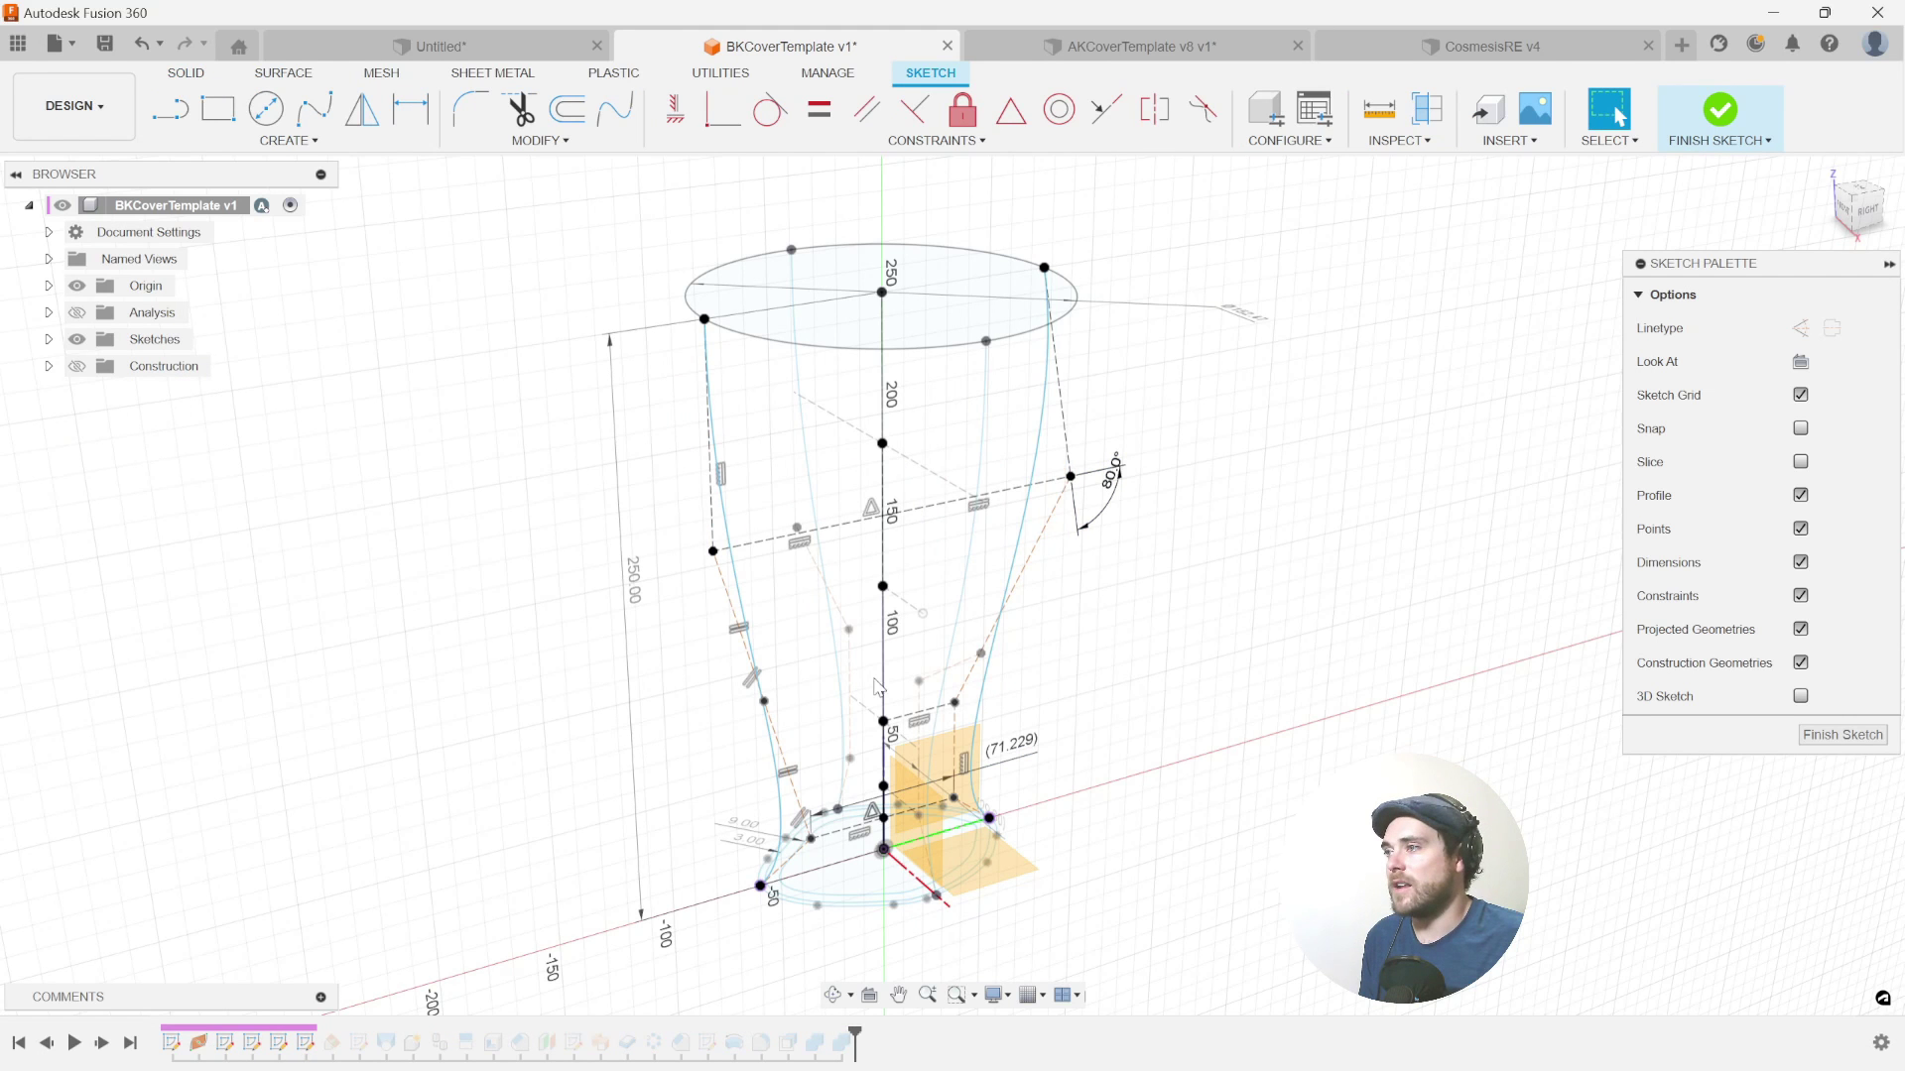
mouse_move(1140, 573)
shift+middle_down()
mouse_move(1120, 516)
mouse_move(1138, 511)
mouse_move(1132, 592)
mouse_move(1091, 655)
shift+middle_up()
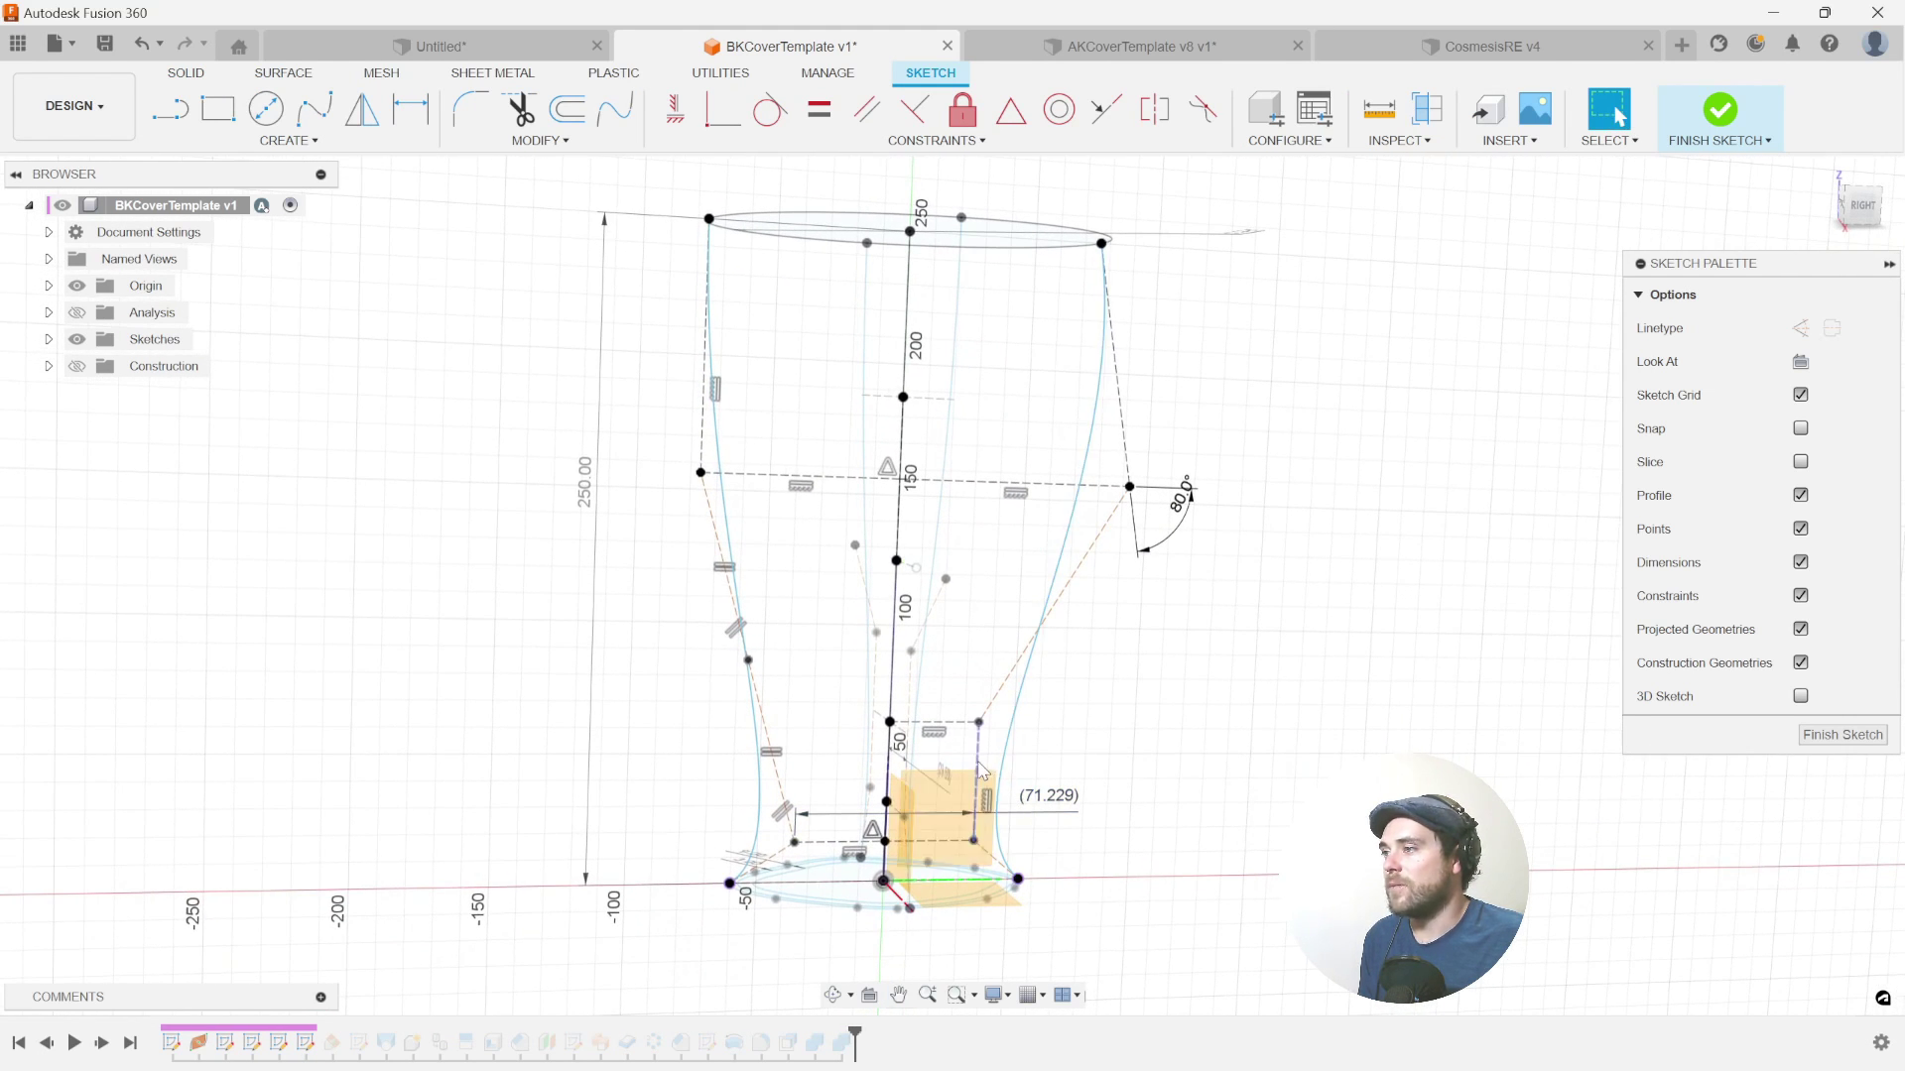
drag(983, 772, 1000, 772)
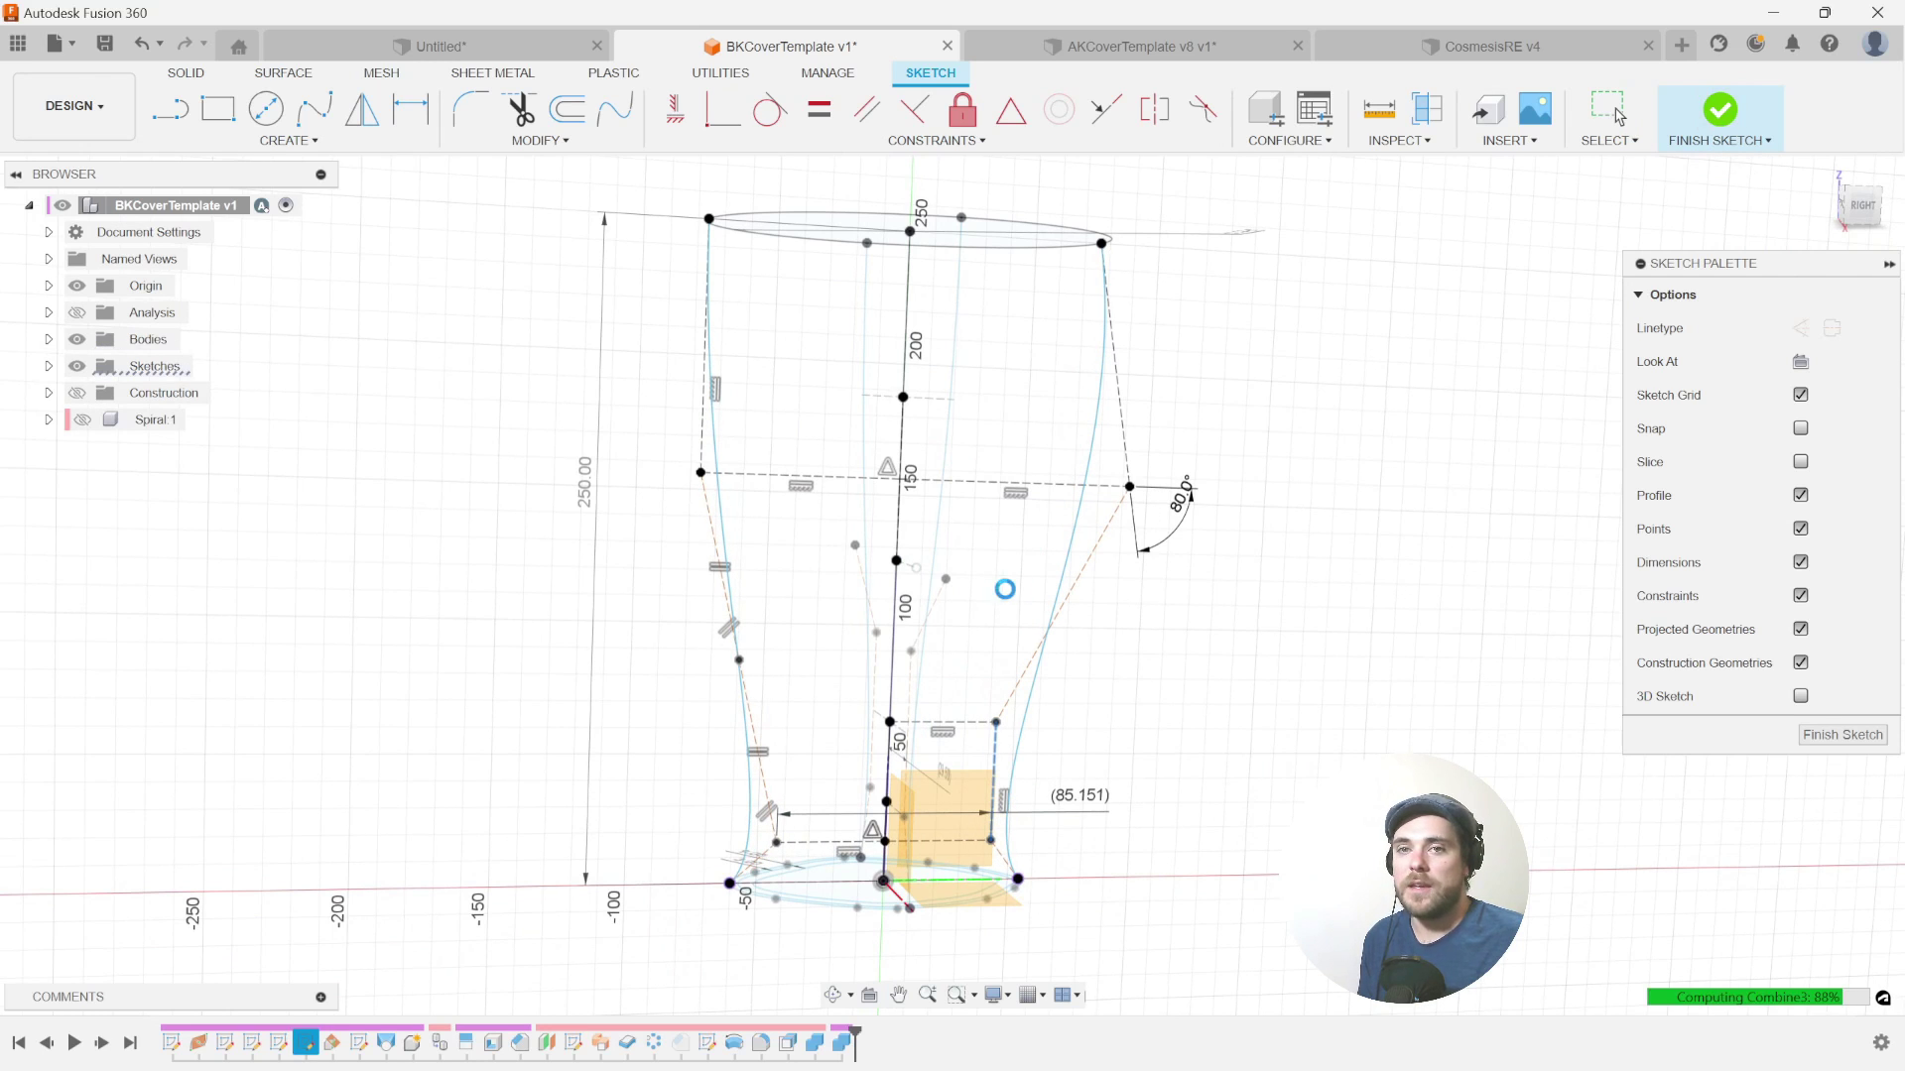
click(1343, 642)
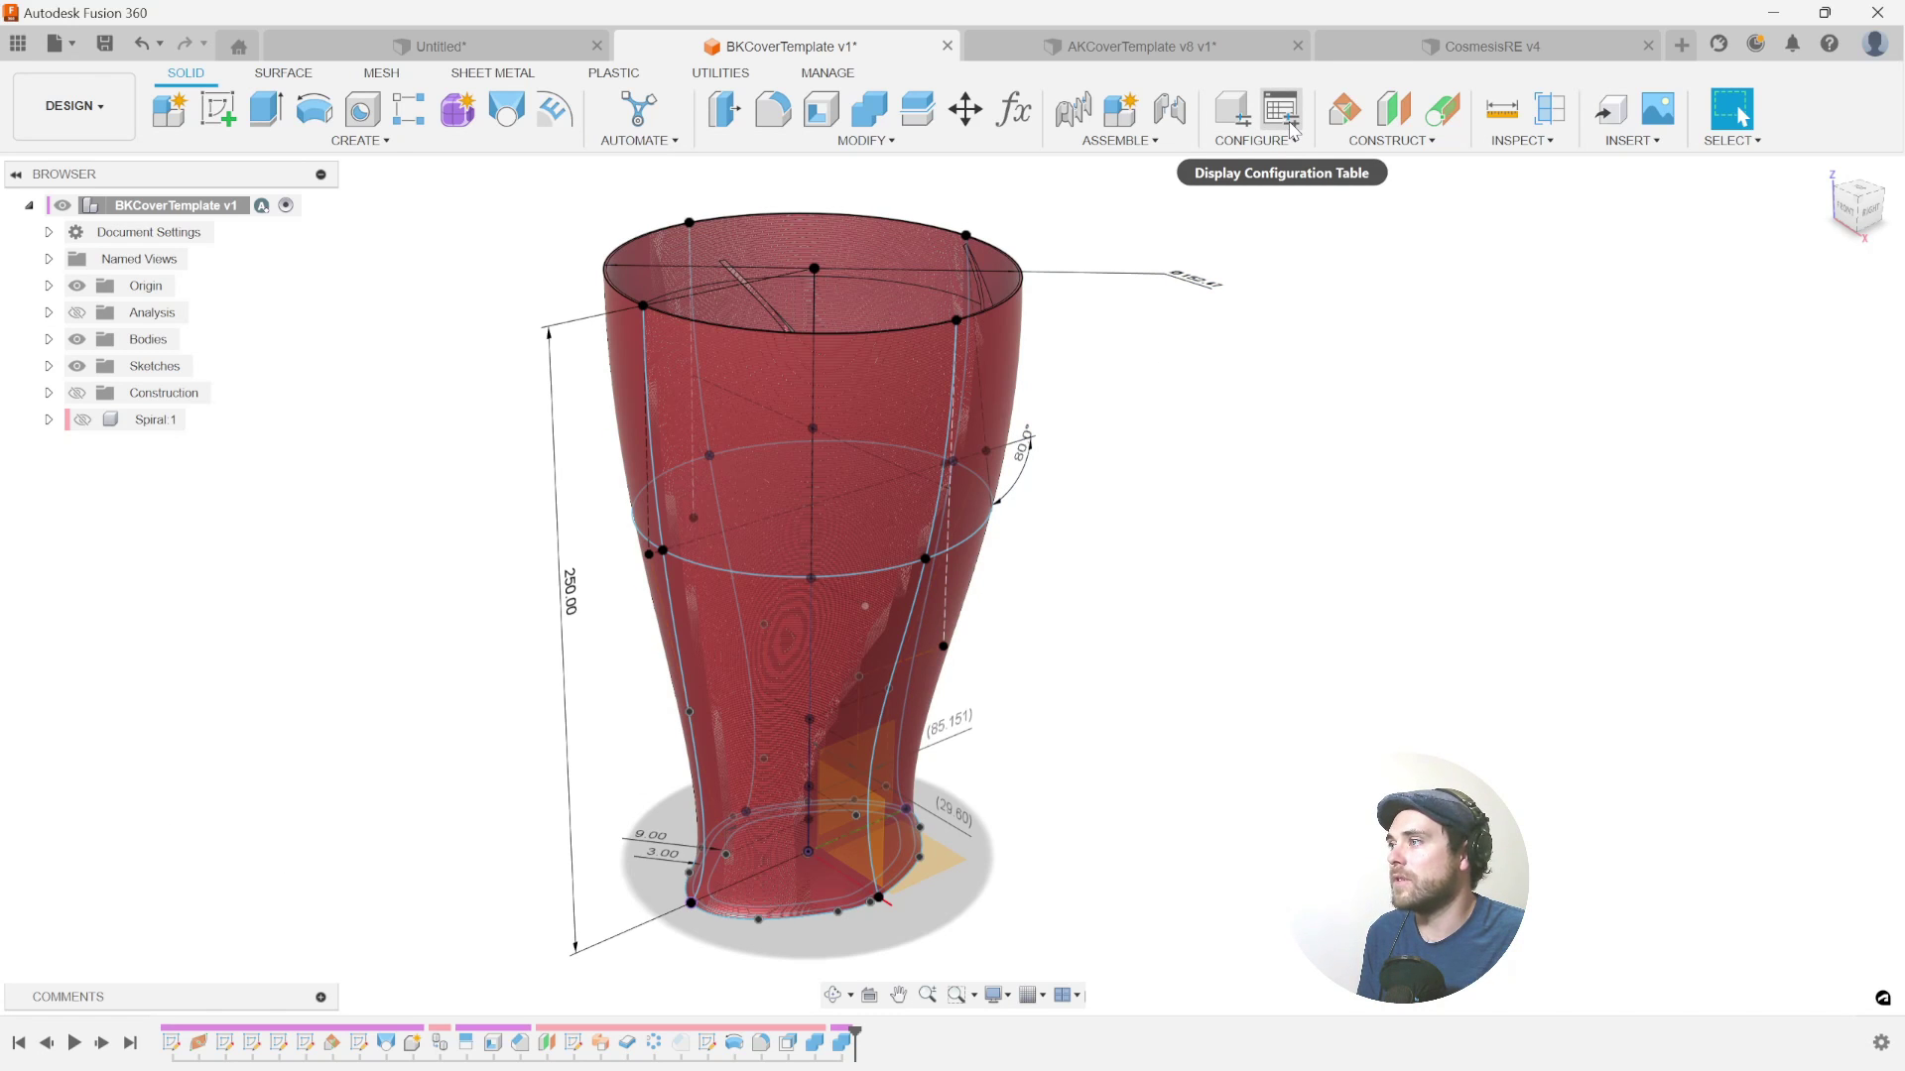
- Switch the design into configuration mode and move the Configuration Table panel lower
click(1232, 112)
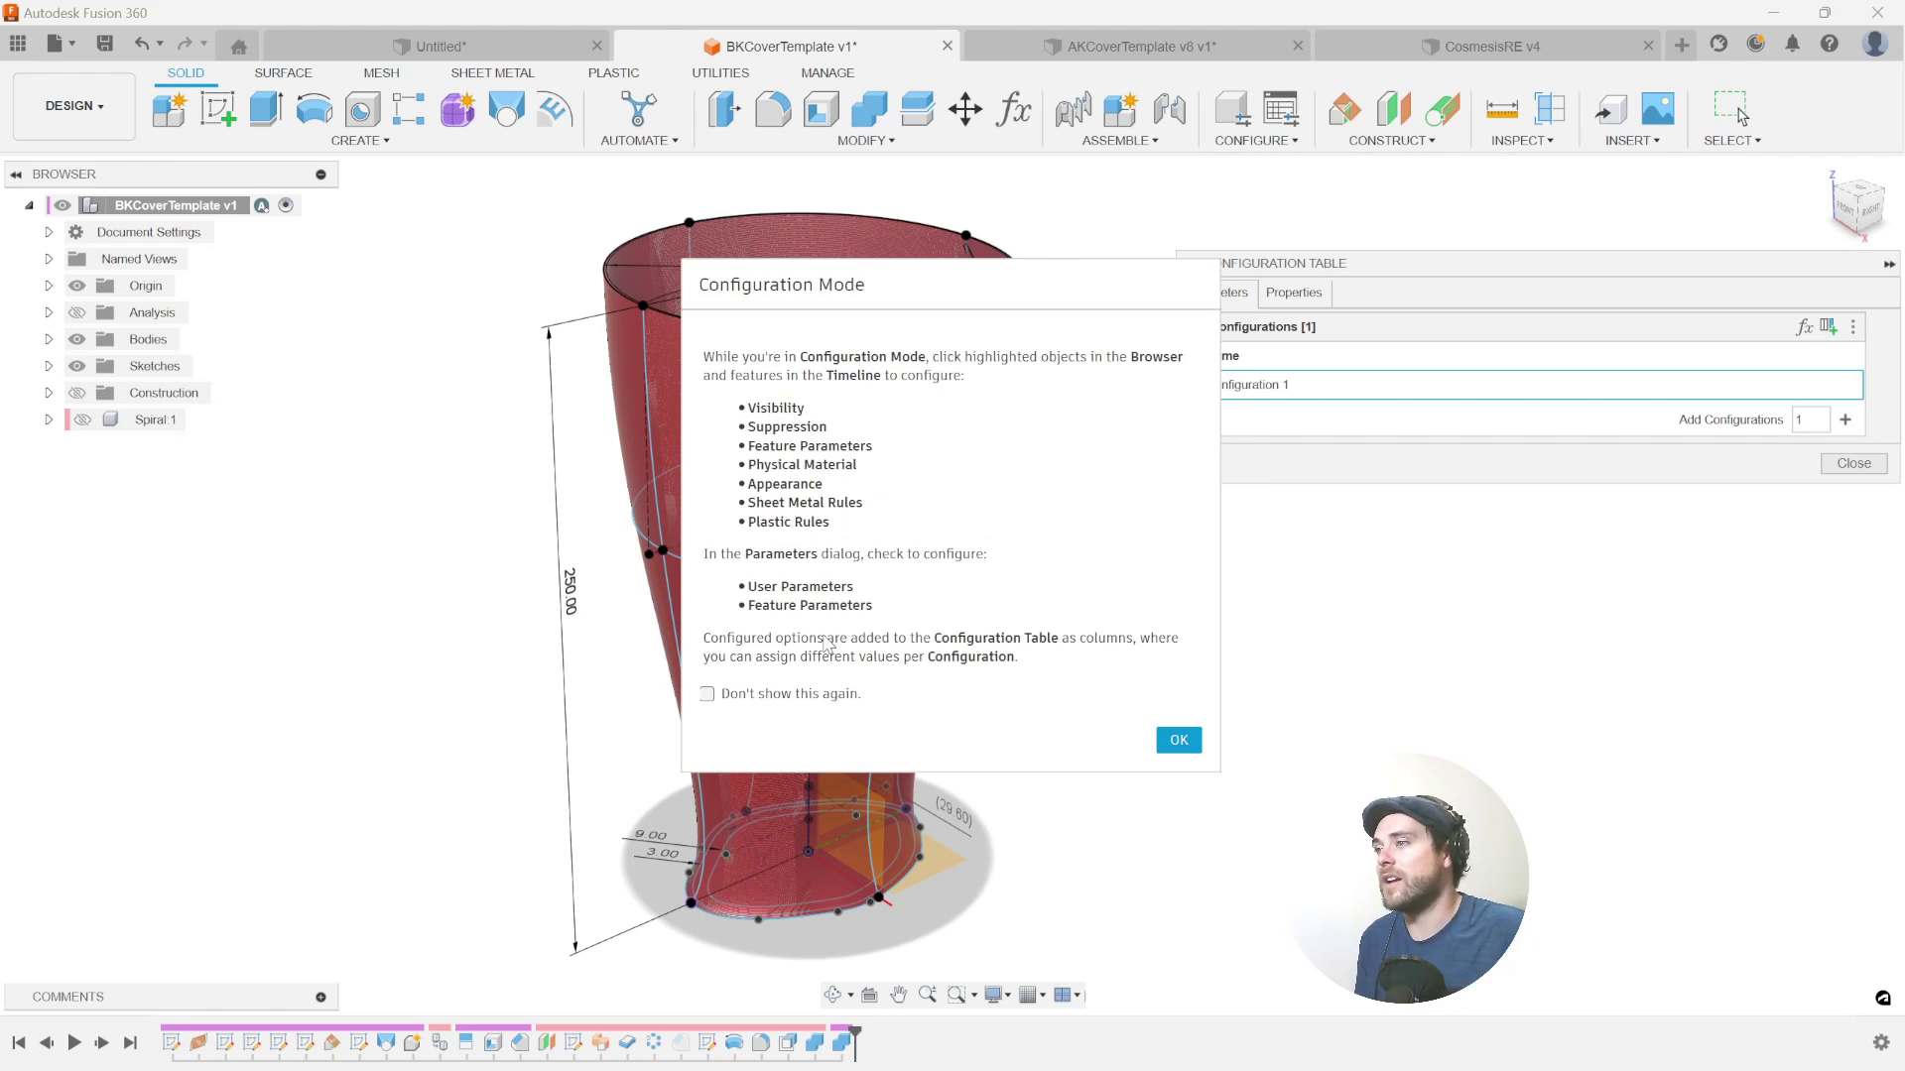
click(1178, 740)
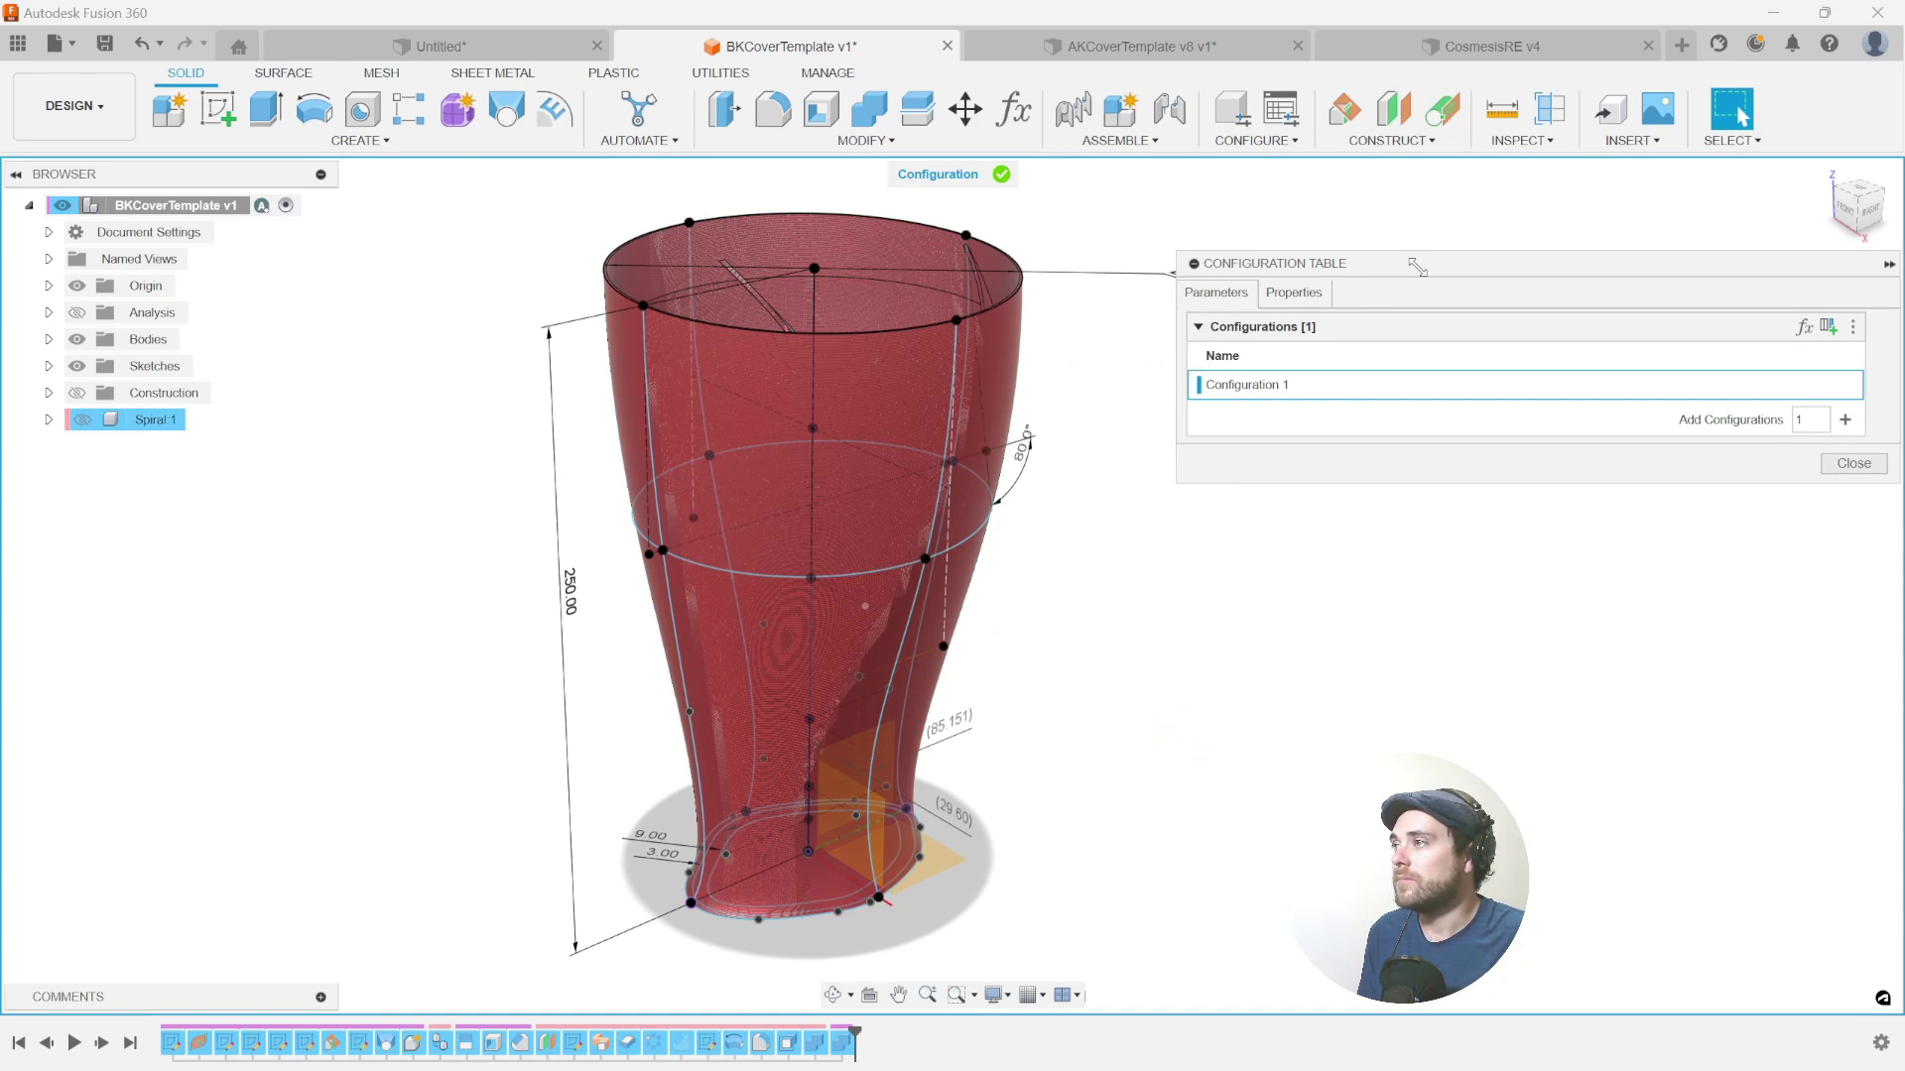
drag(1415, 262, 1373, 315)
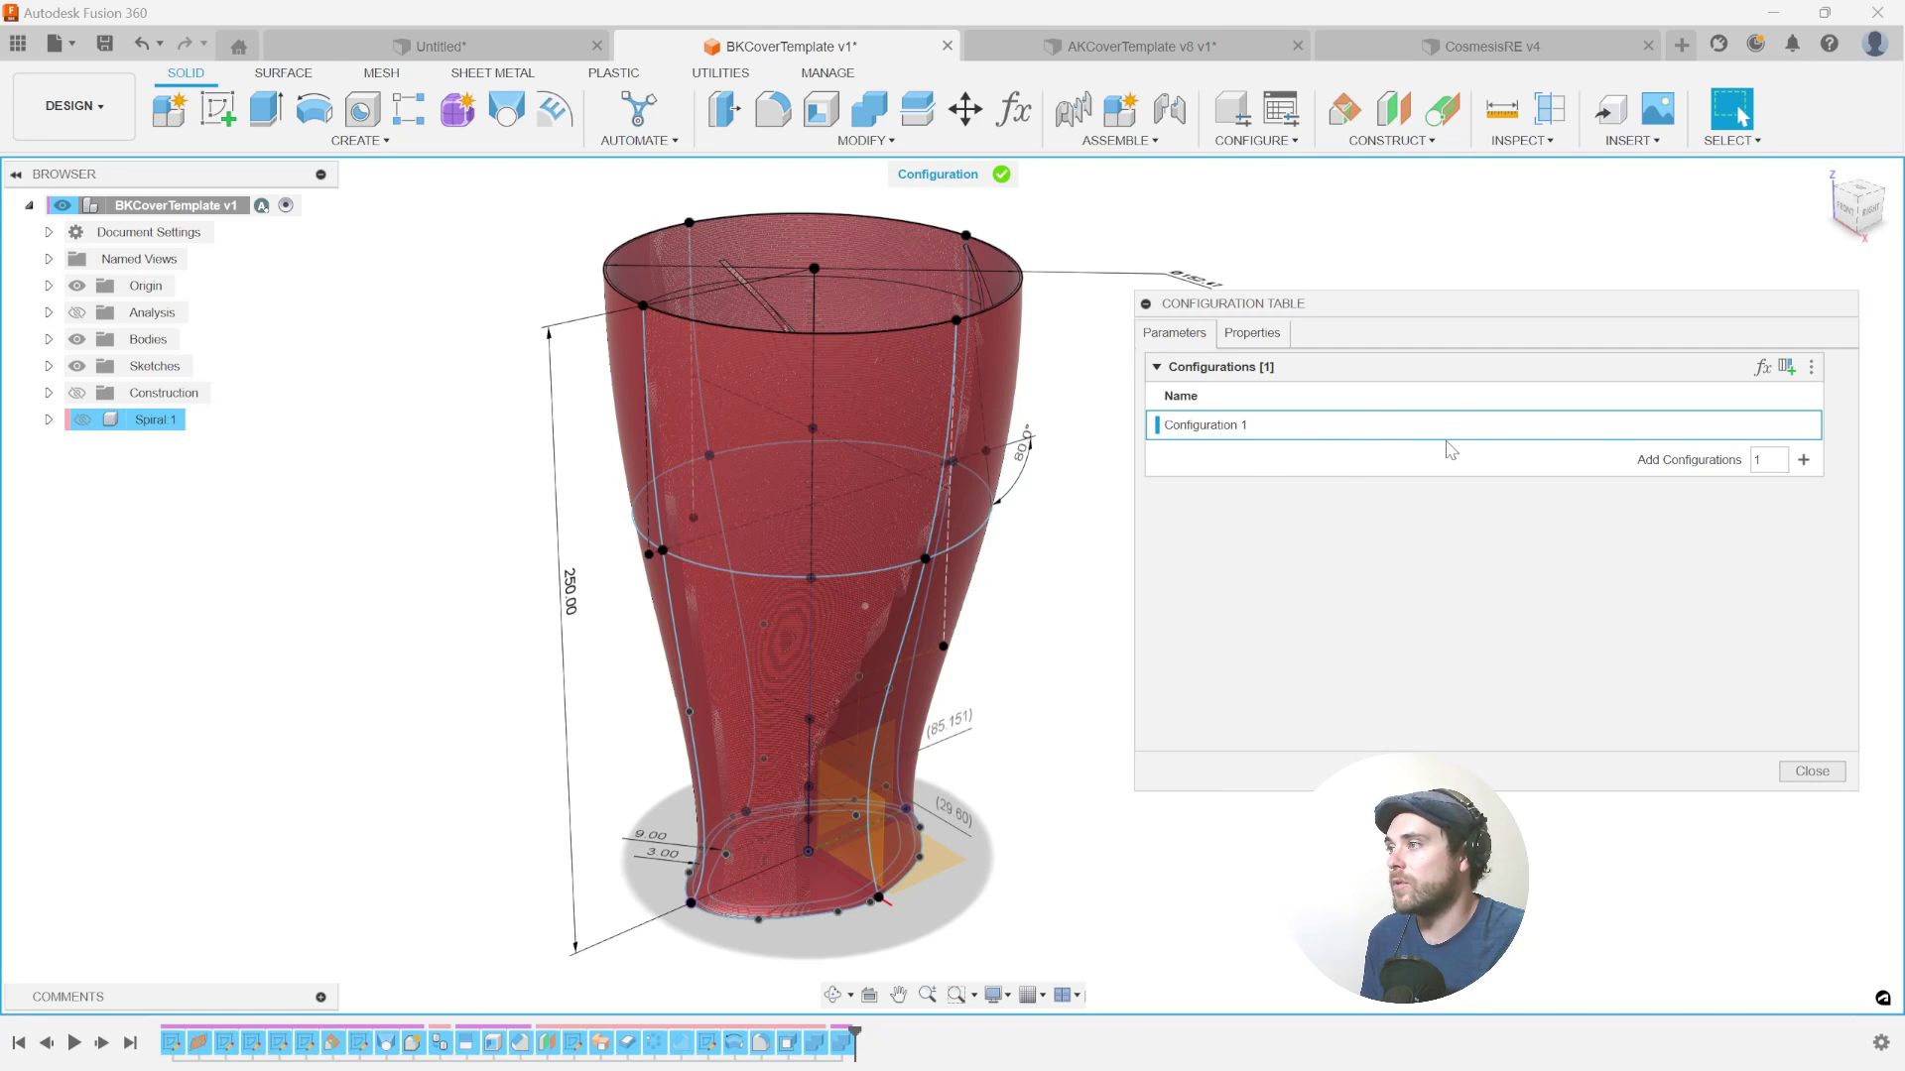
drag(1399, 316, 1417, 349)
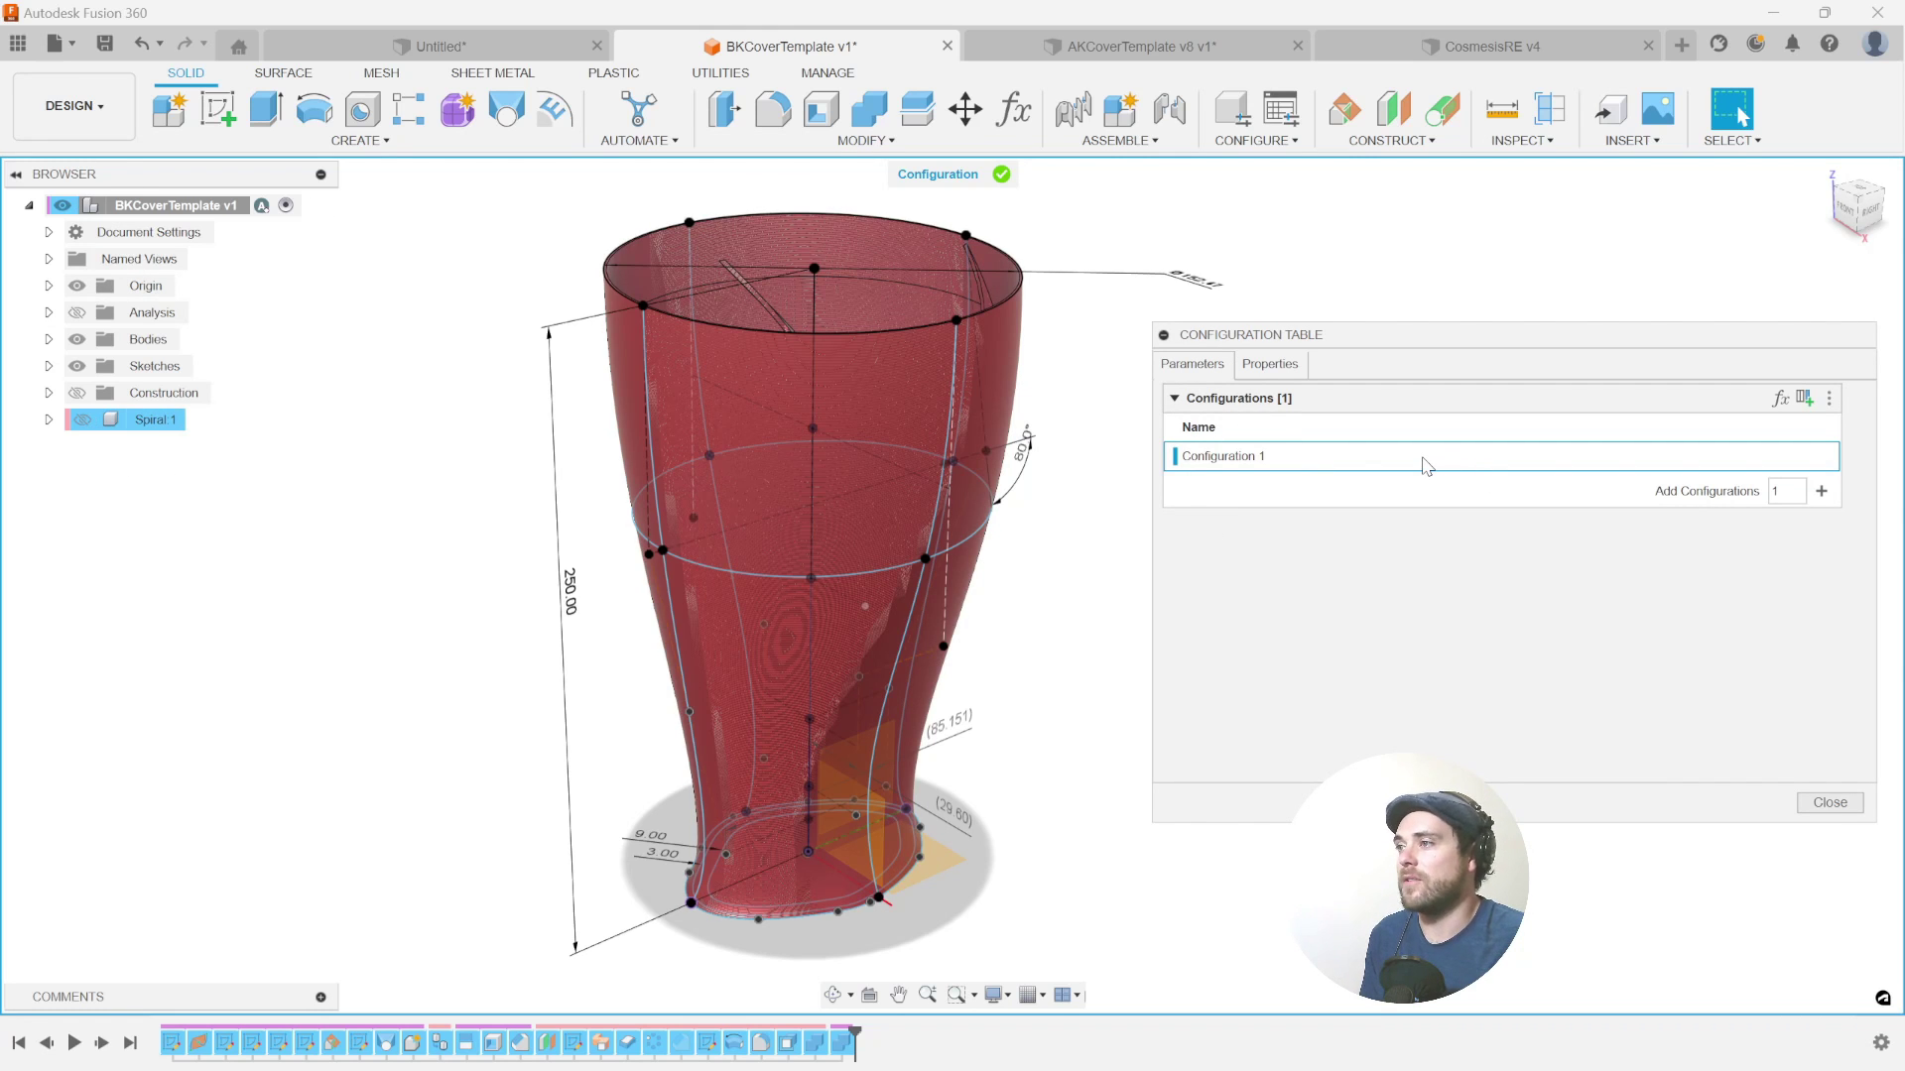
- Make Sketch1's 250 mm d1 height dimension a configured column in the table
click(142, 427)
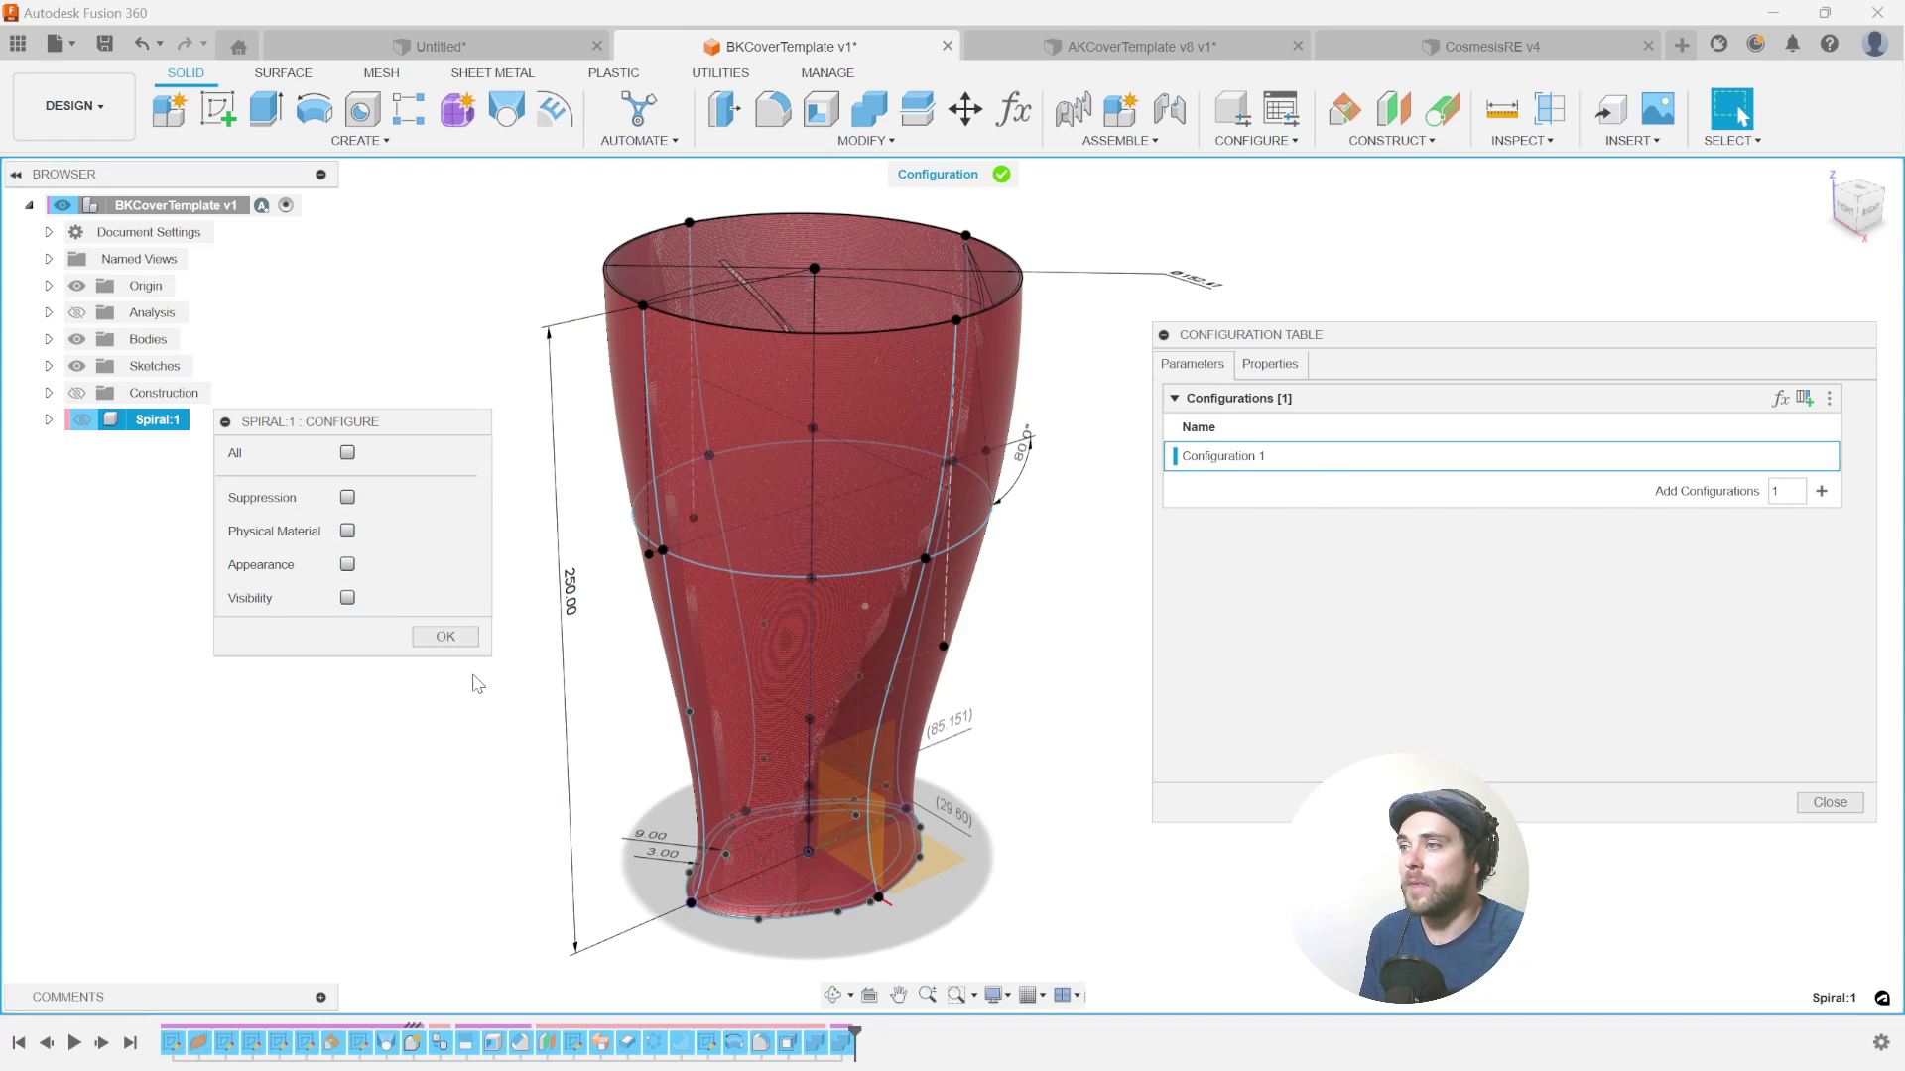
click(445, 636)
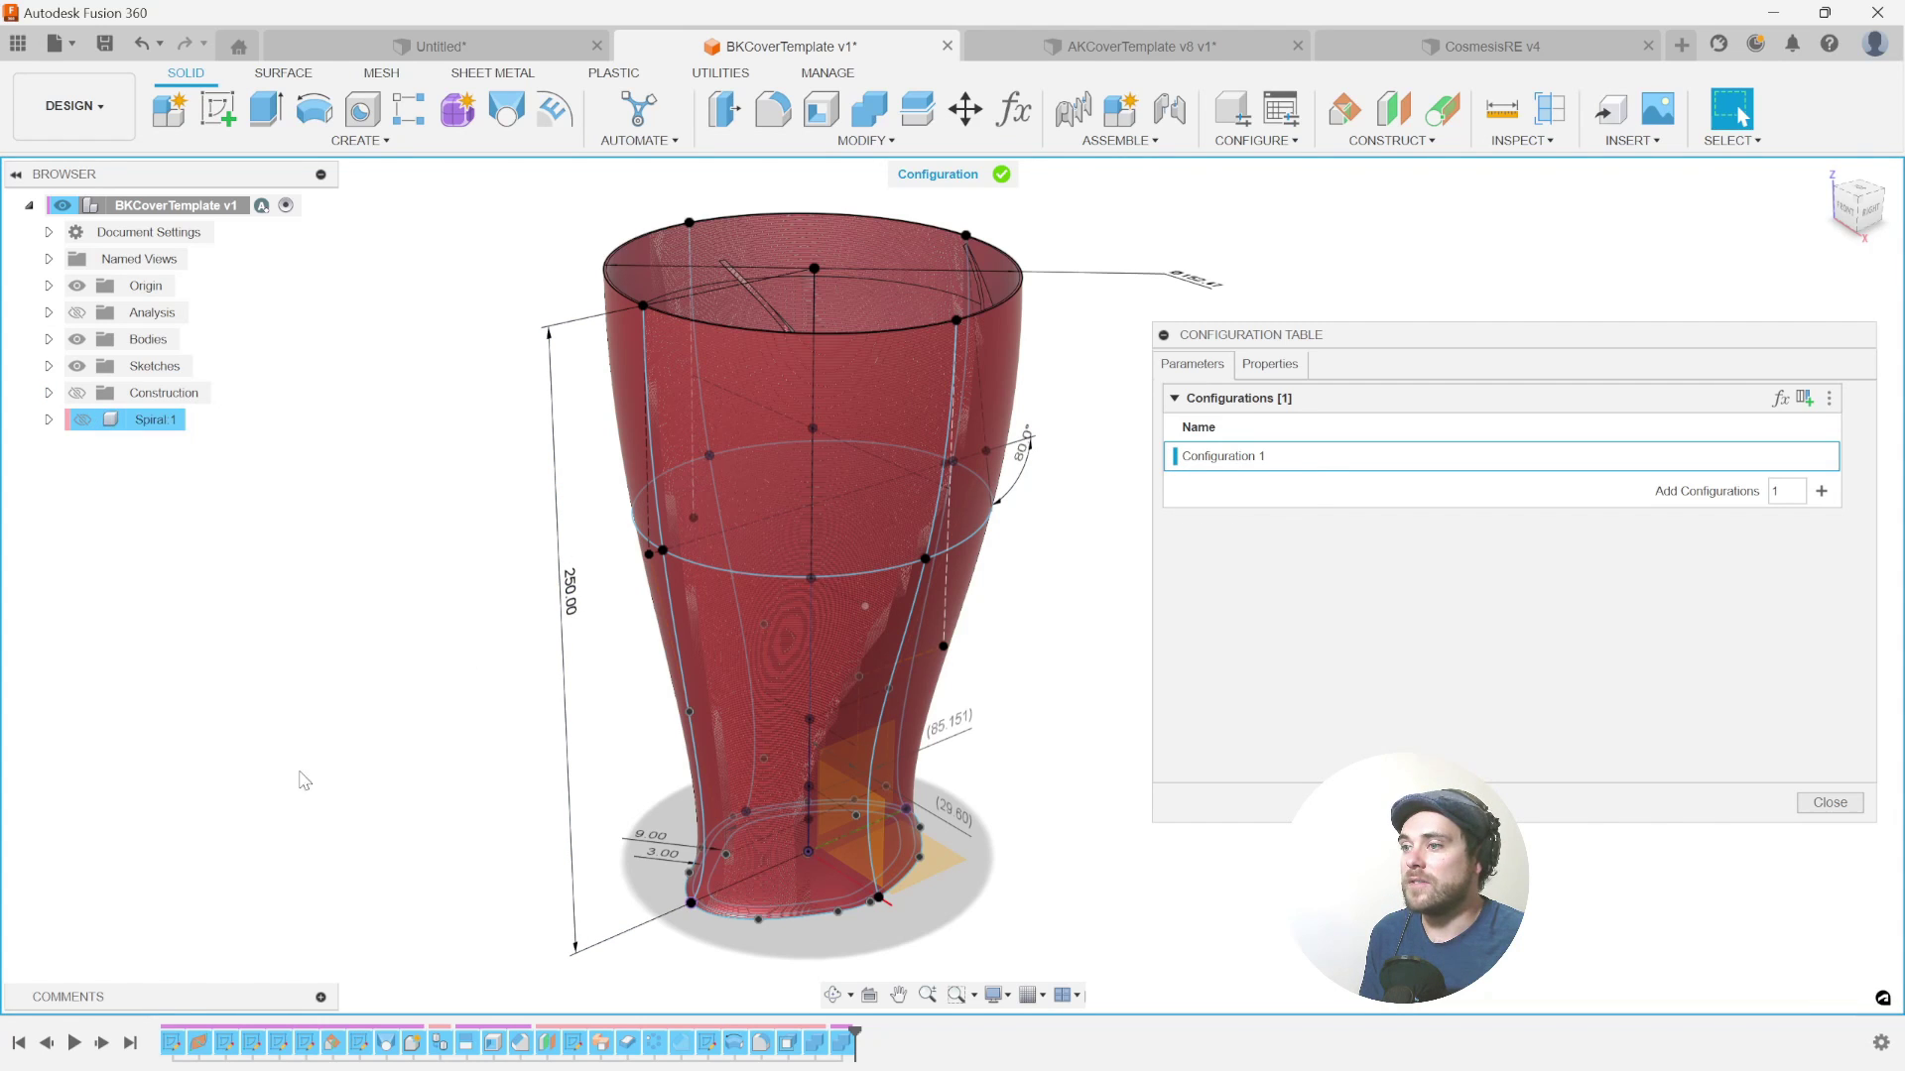
click(174, 1045)
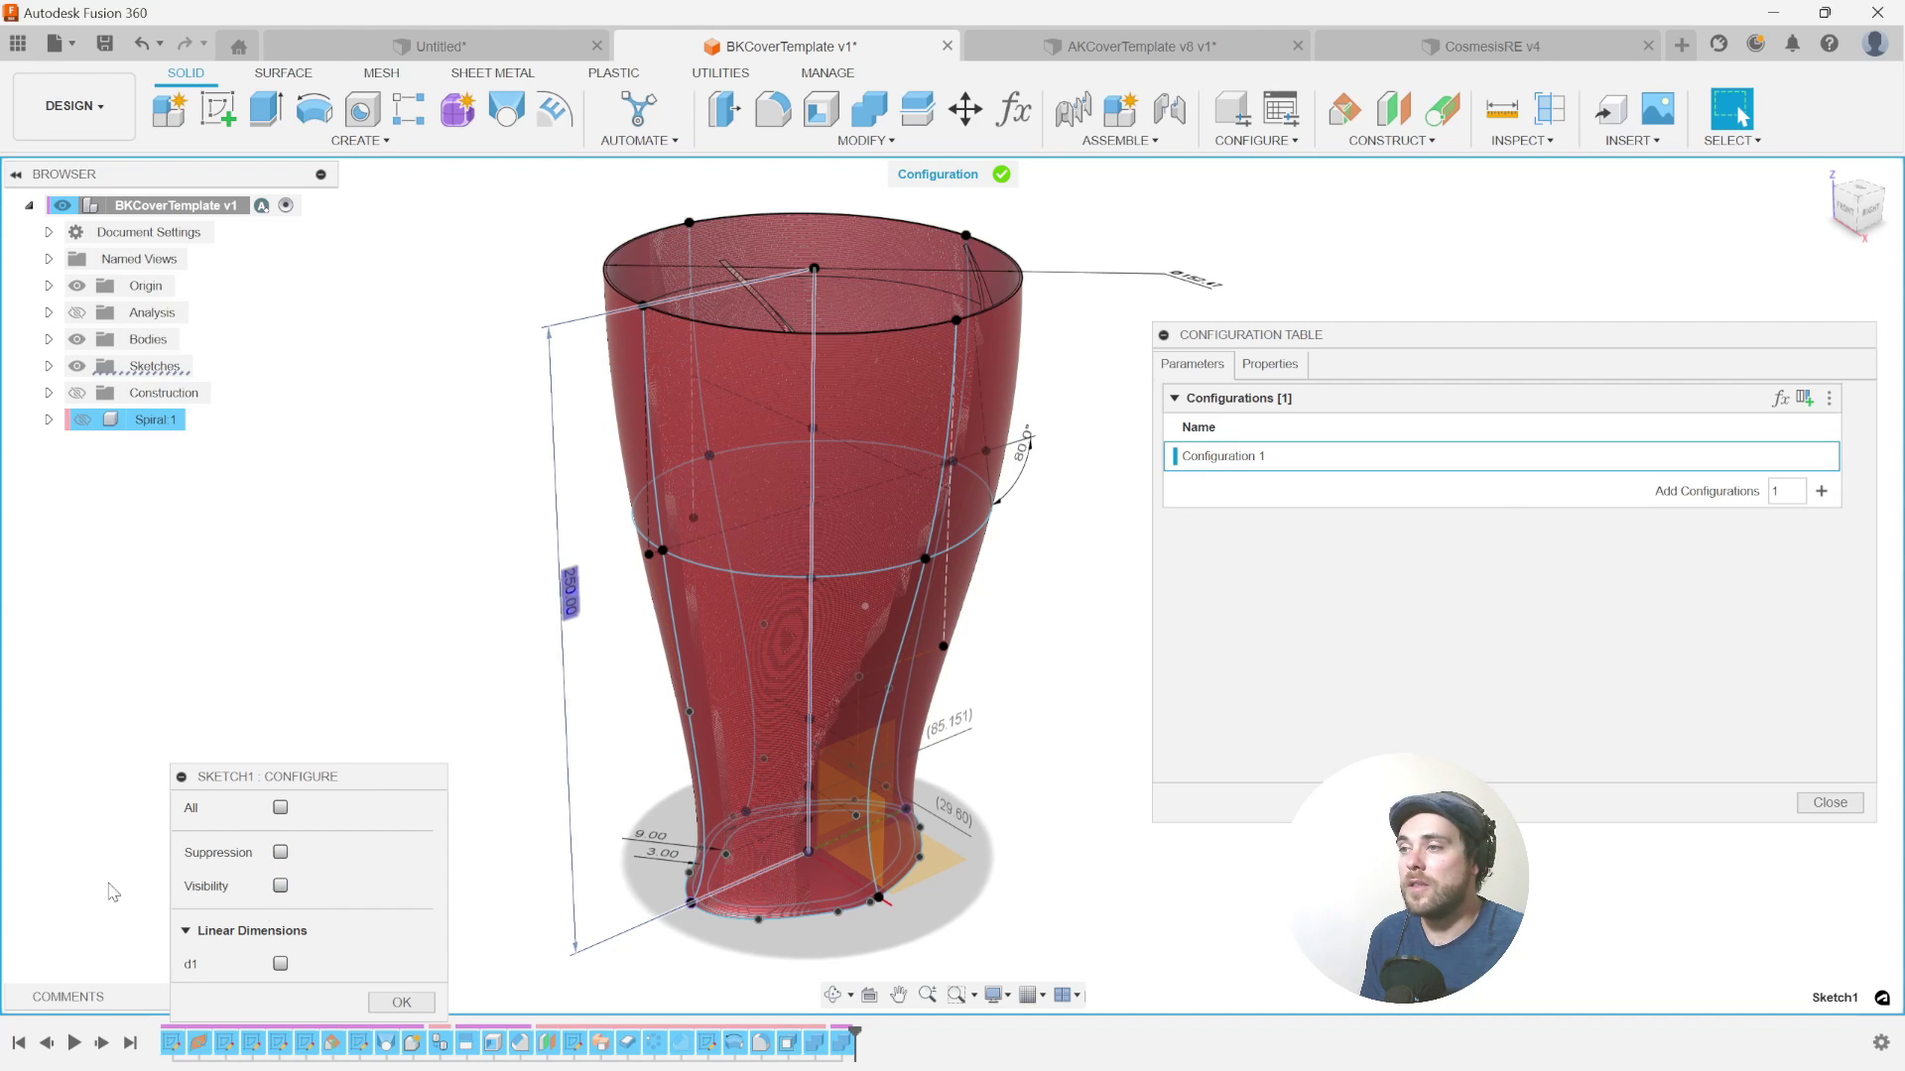
click(400, 1004)
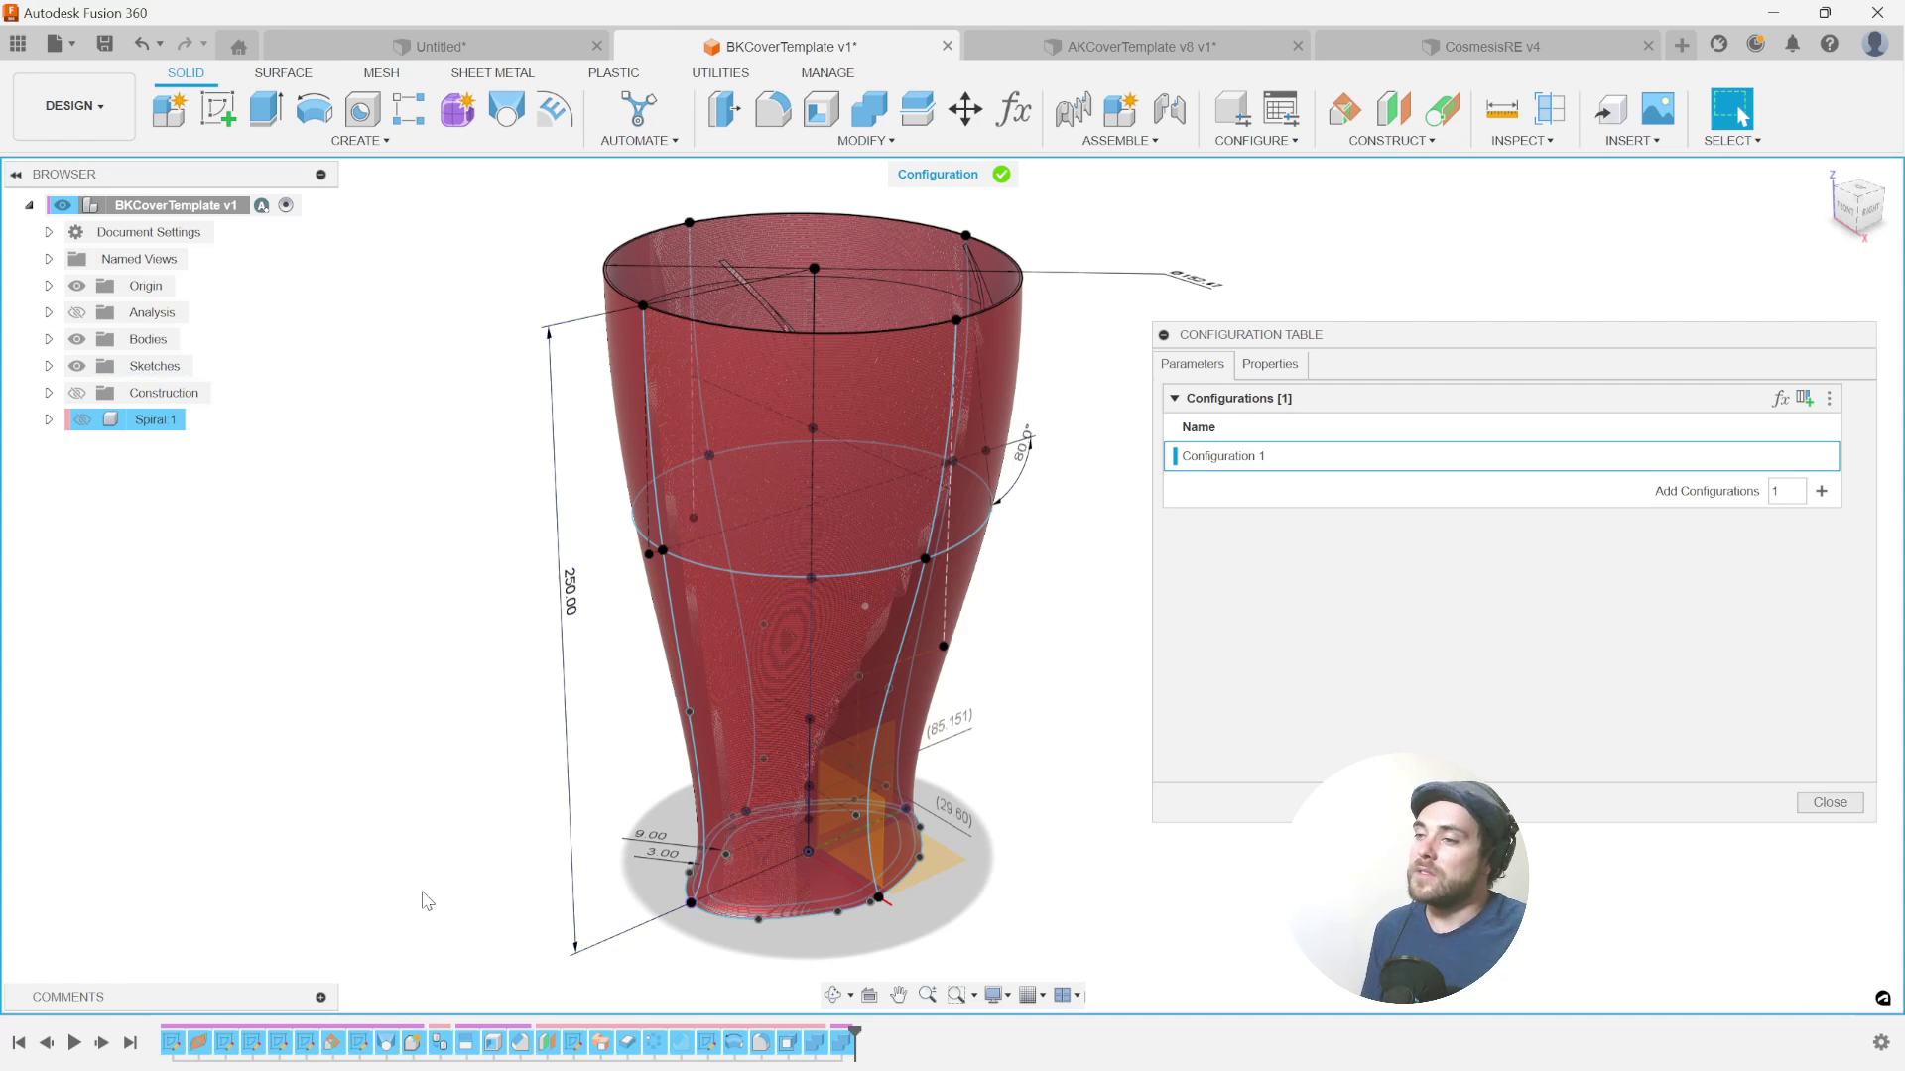
click(174, 1042)
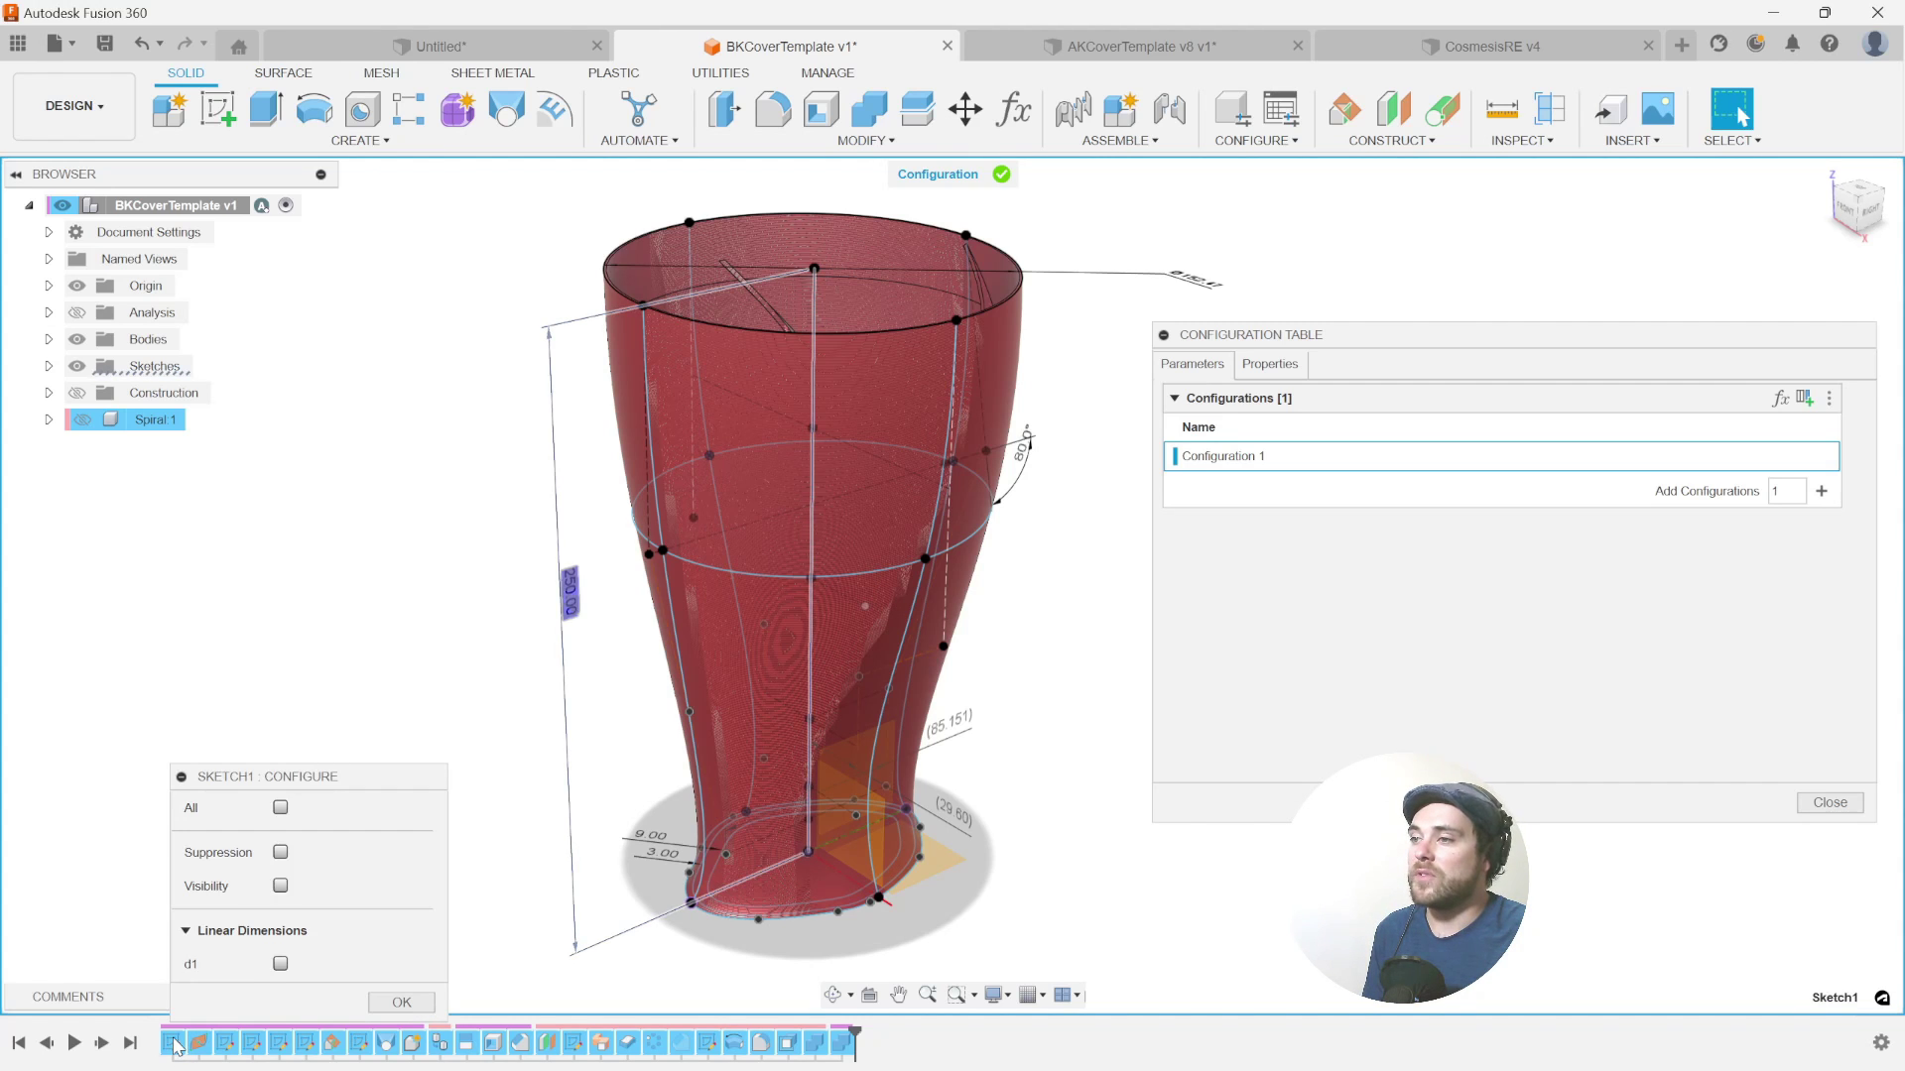
click(281, 963)
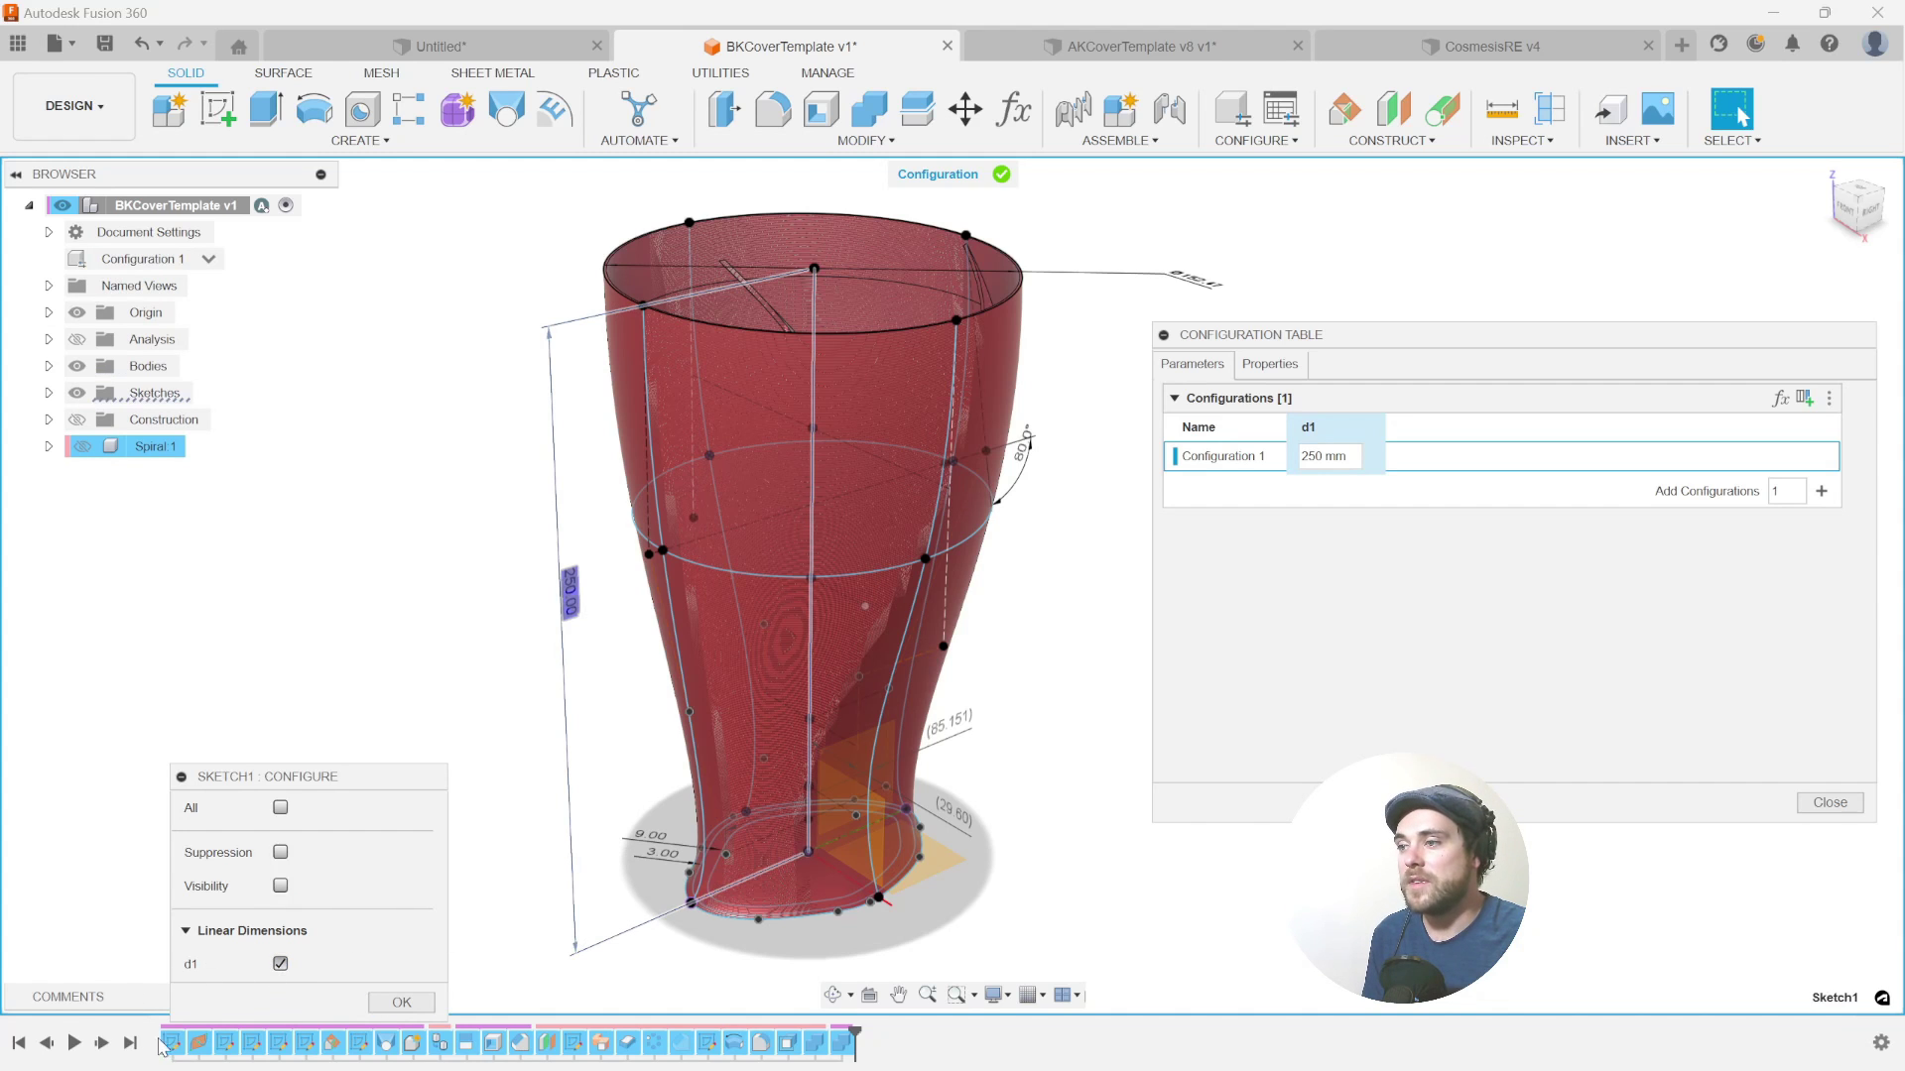
click(402, 1002)
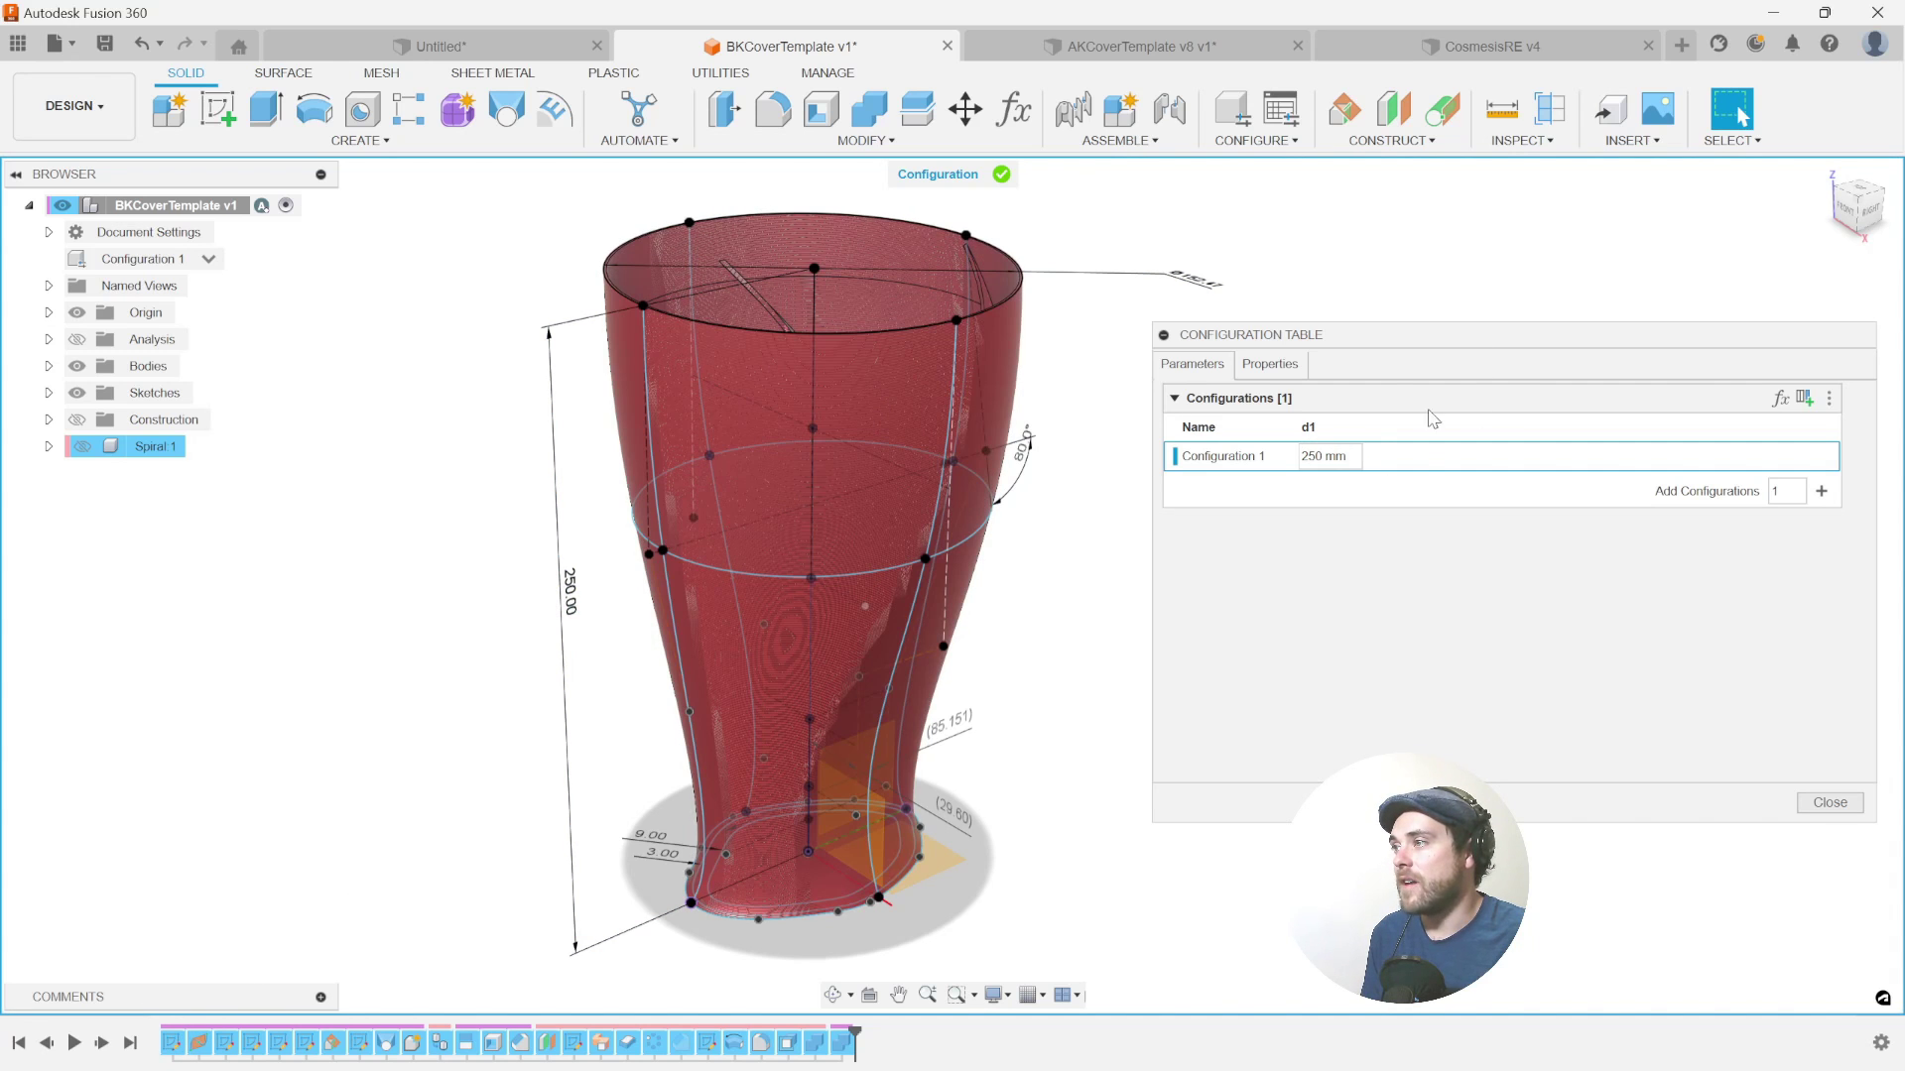
- In the Parameters dialog, rename Sketch1's d1 height parameter to DeviceHeight
click(1830, 801)
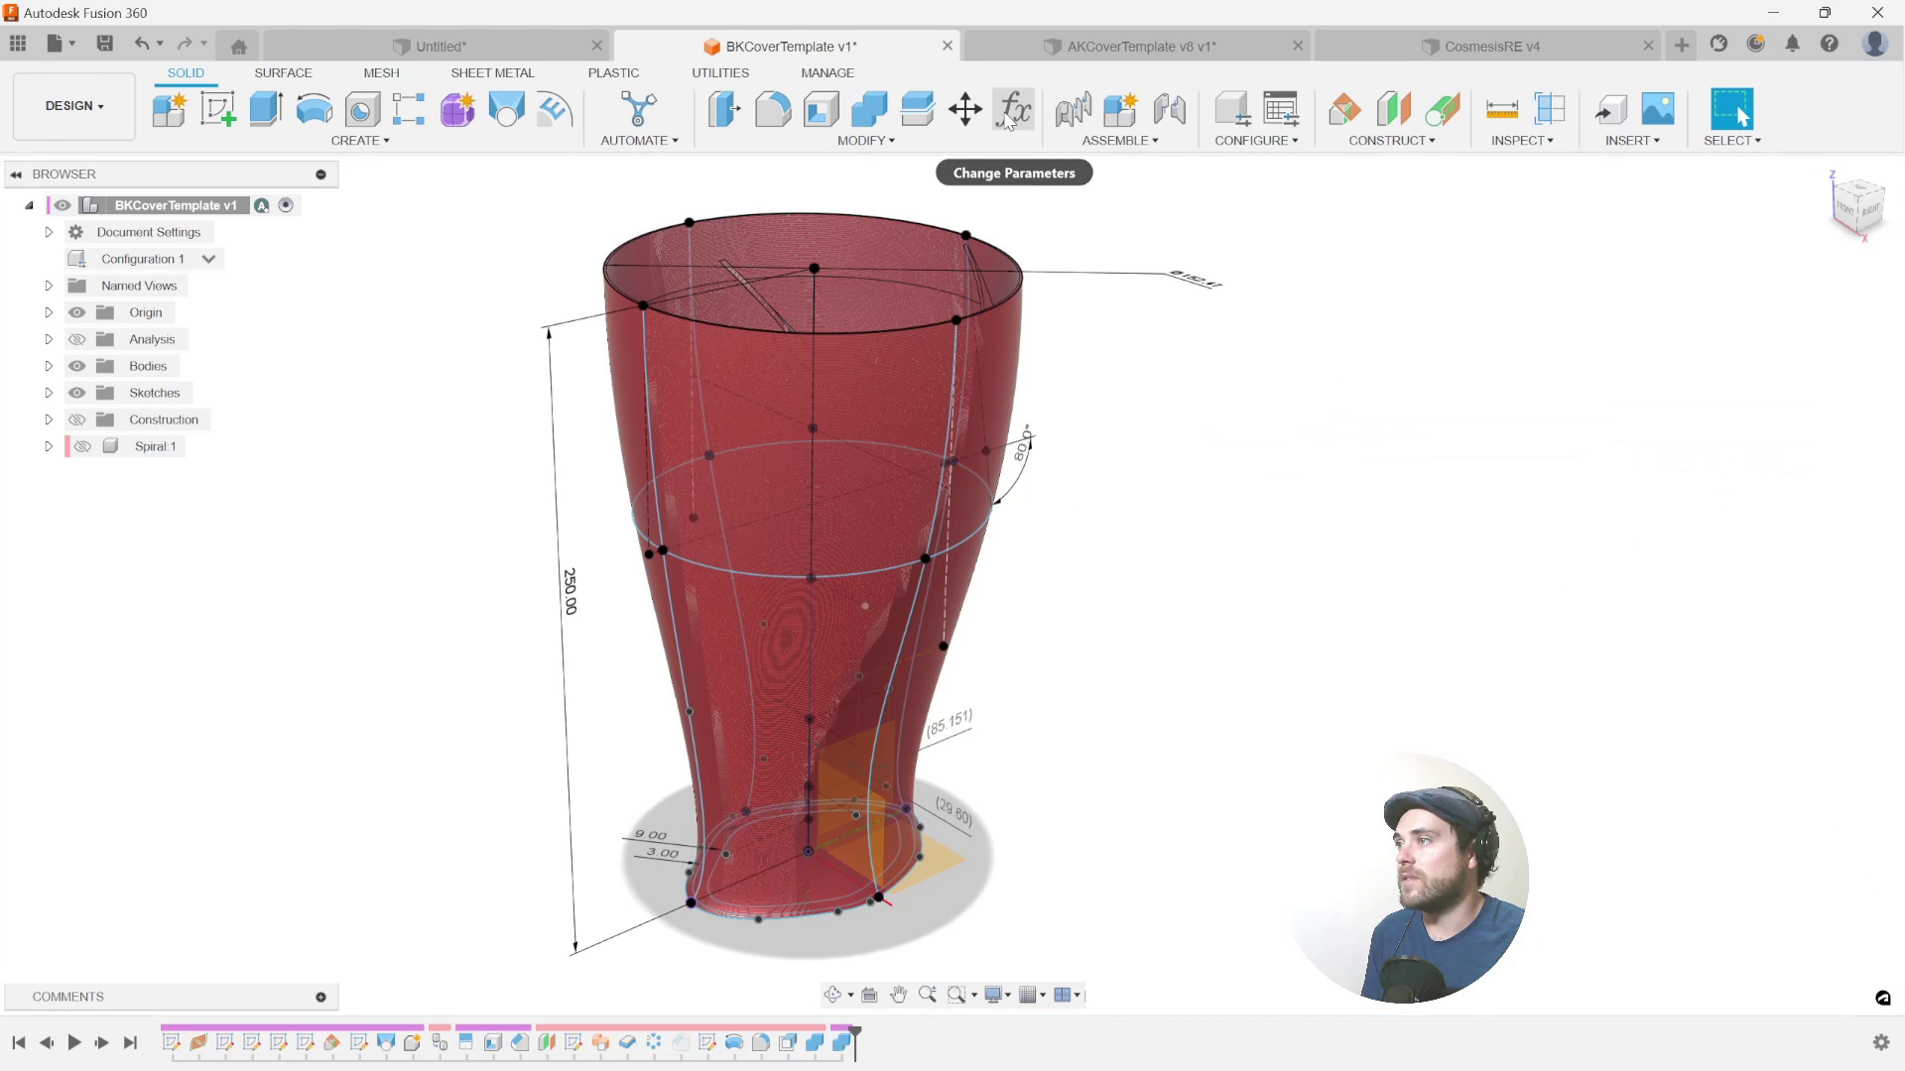
click(1008, 144)
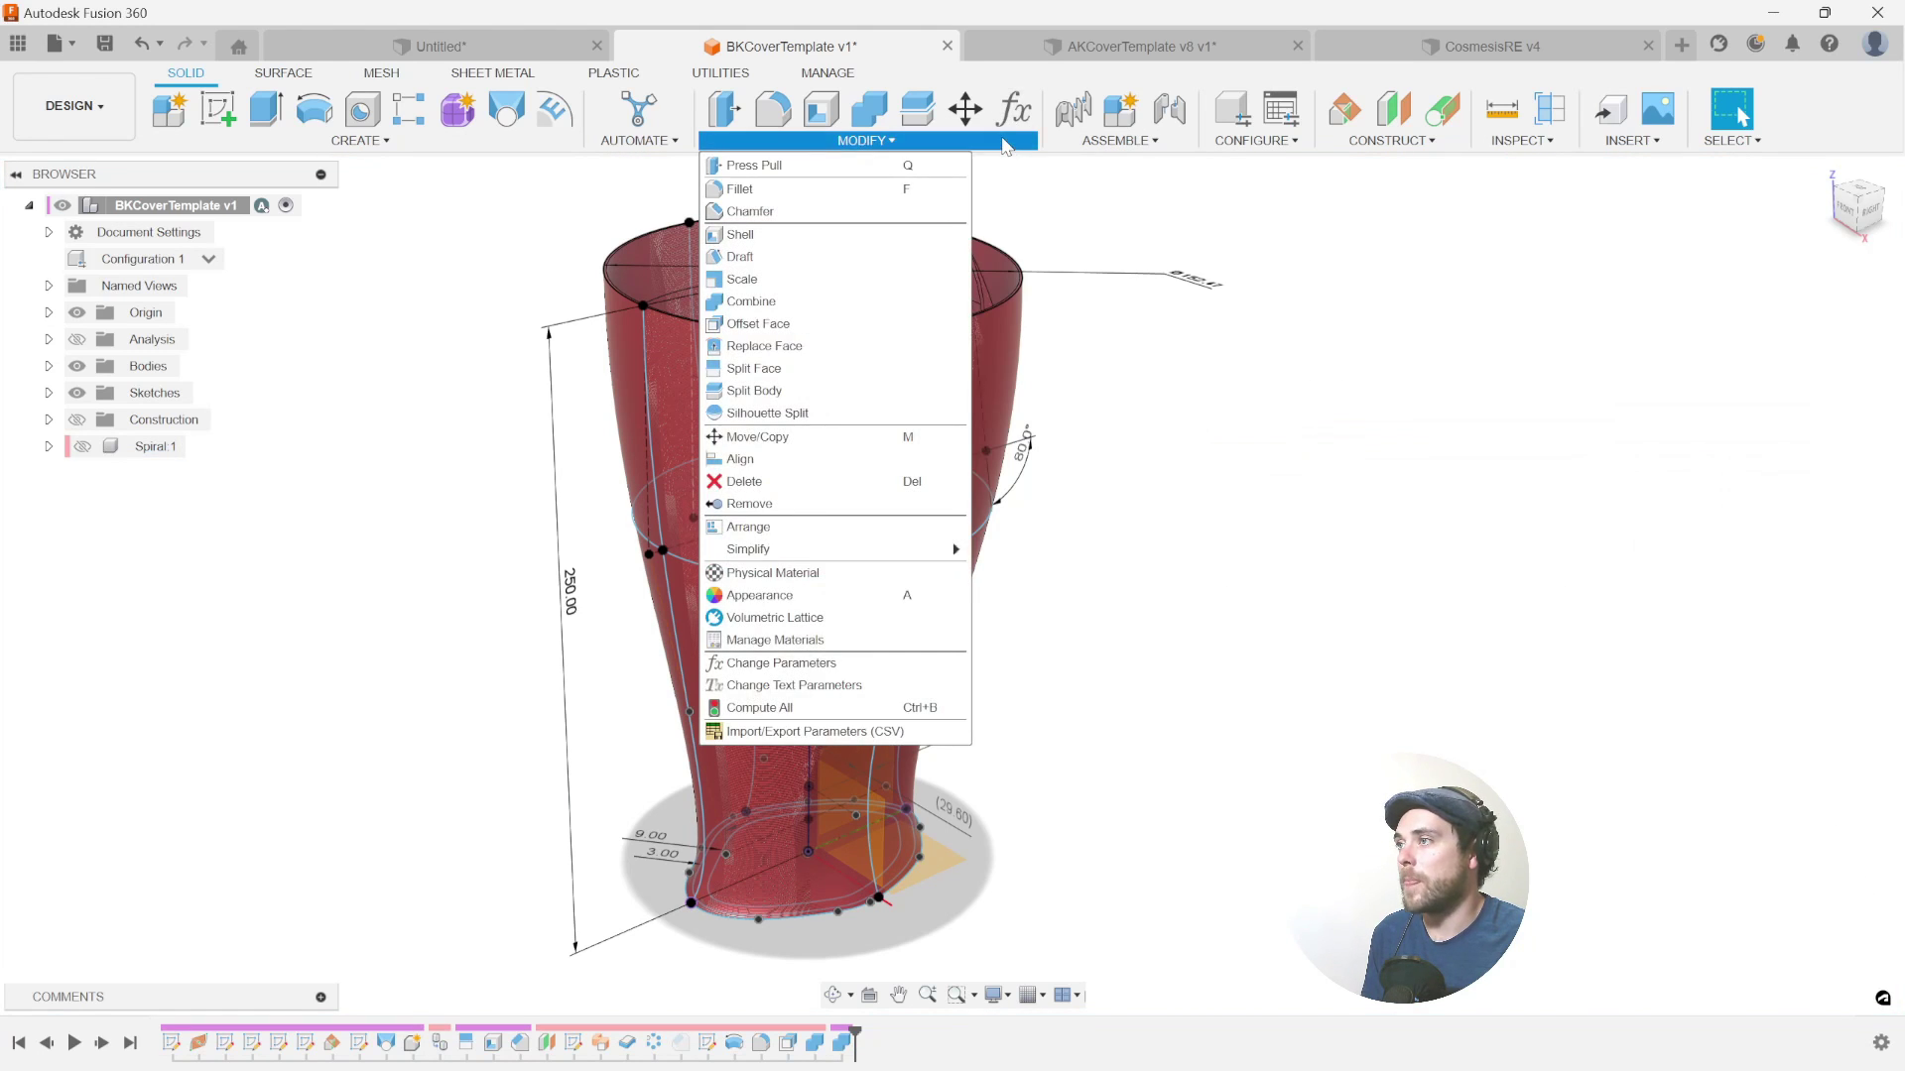
click(815, 664)
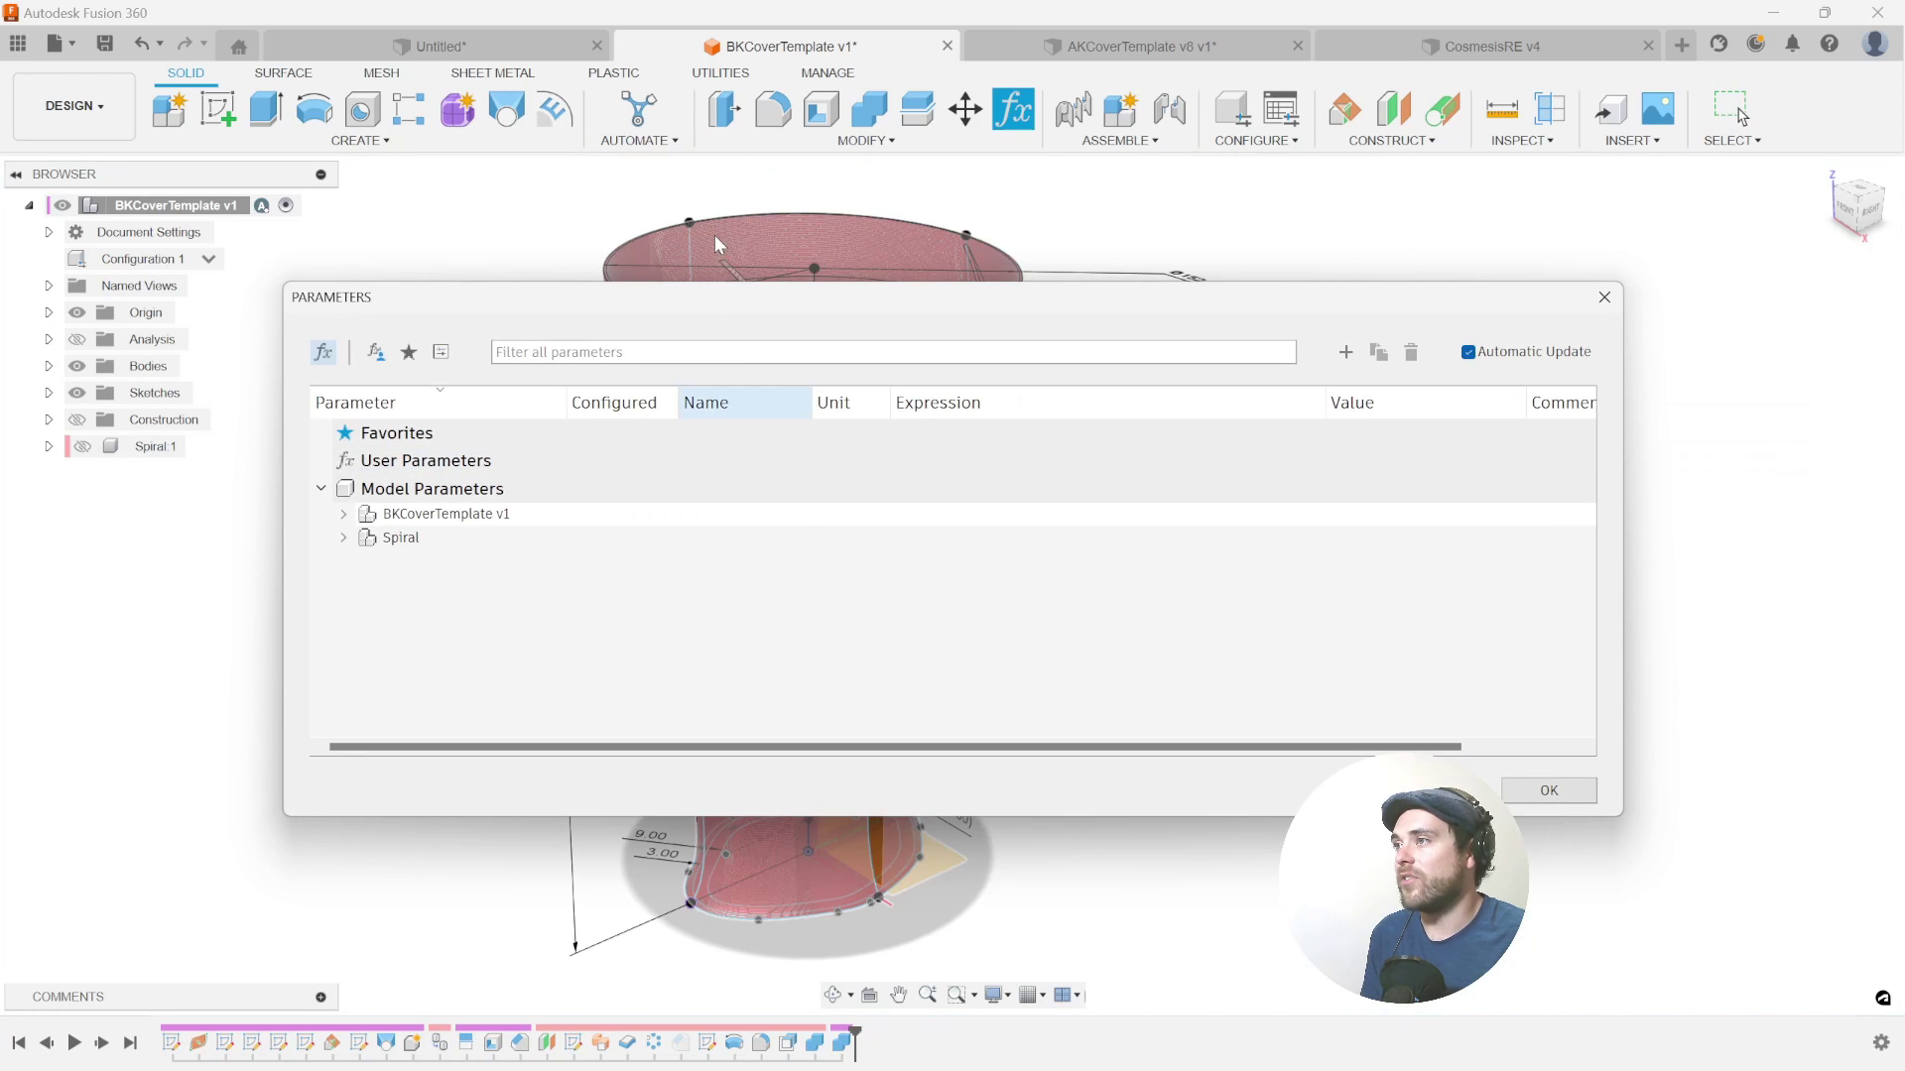
drag(715, 307, 835, 263)
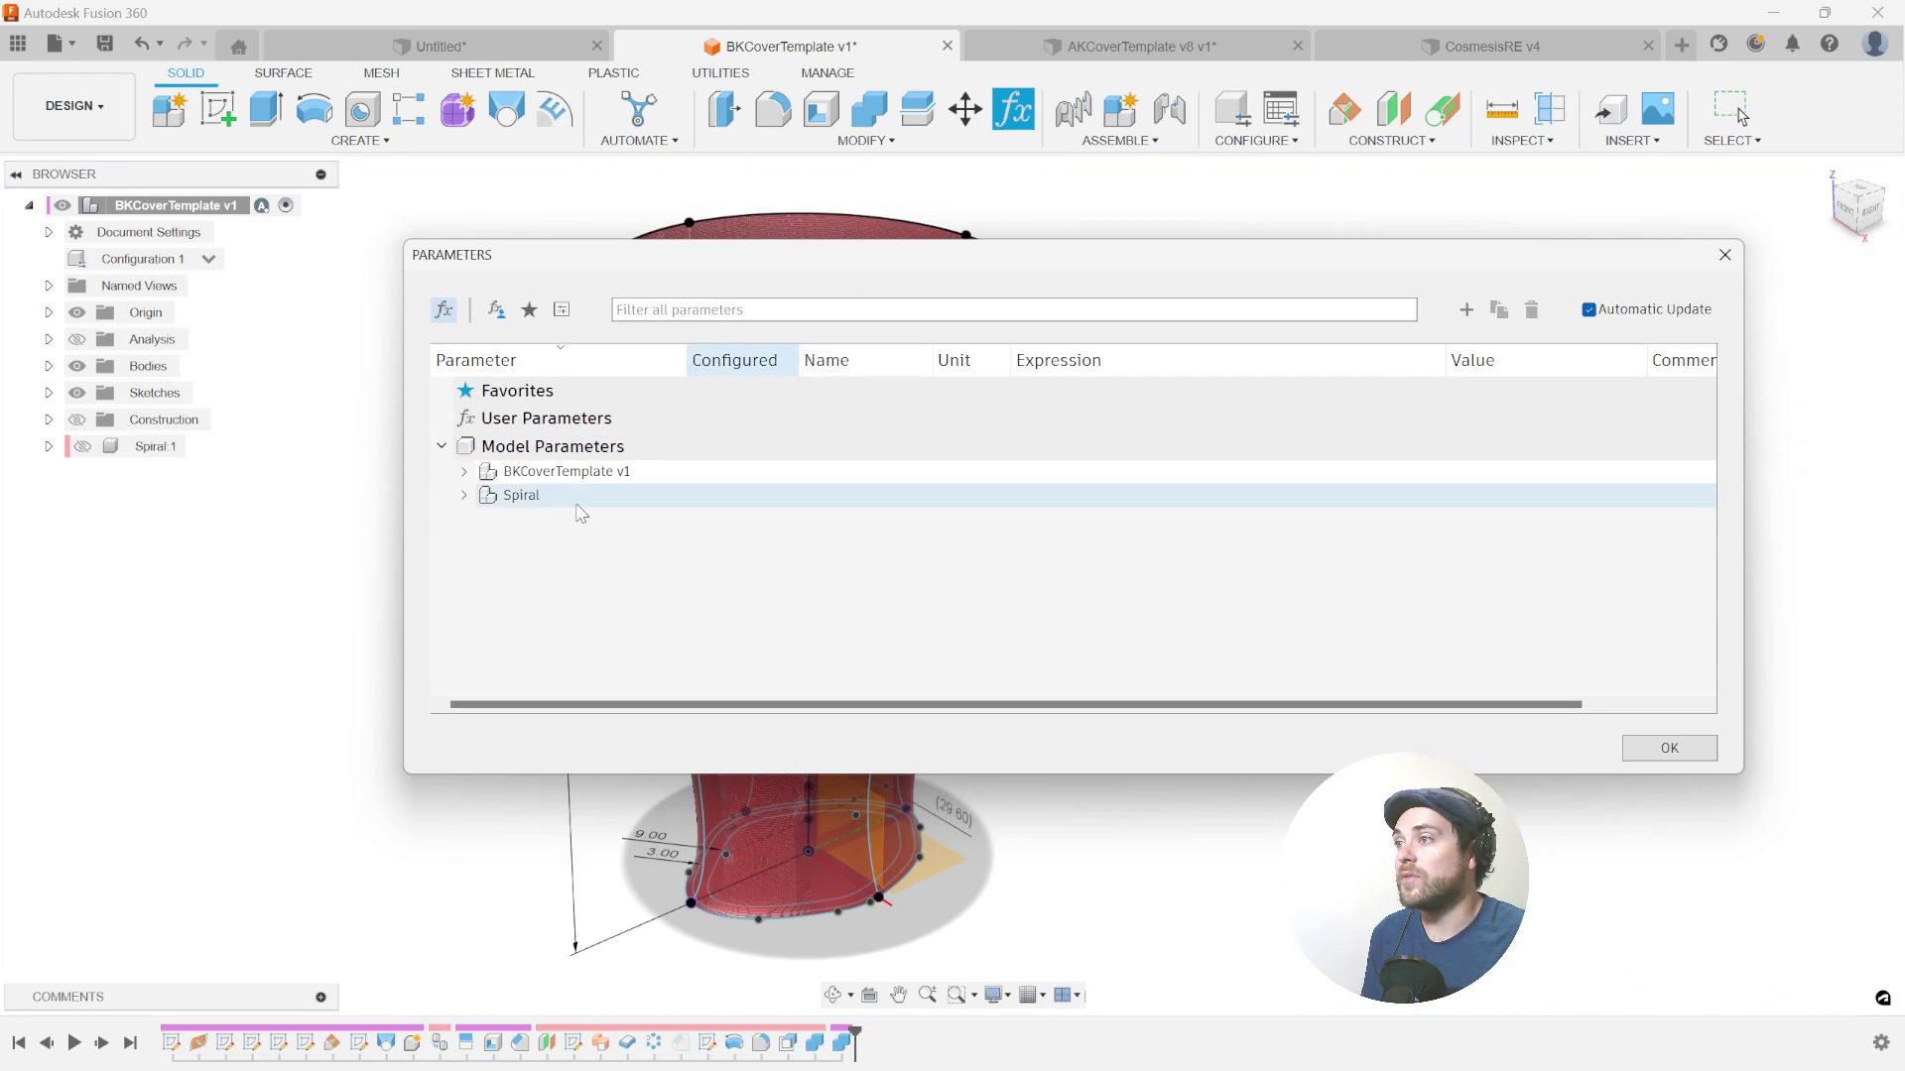
click(463, 471)
click(486, 495)
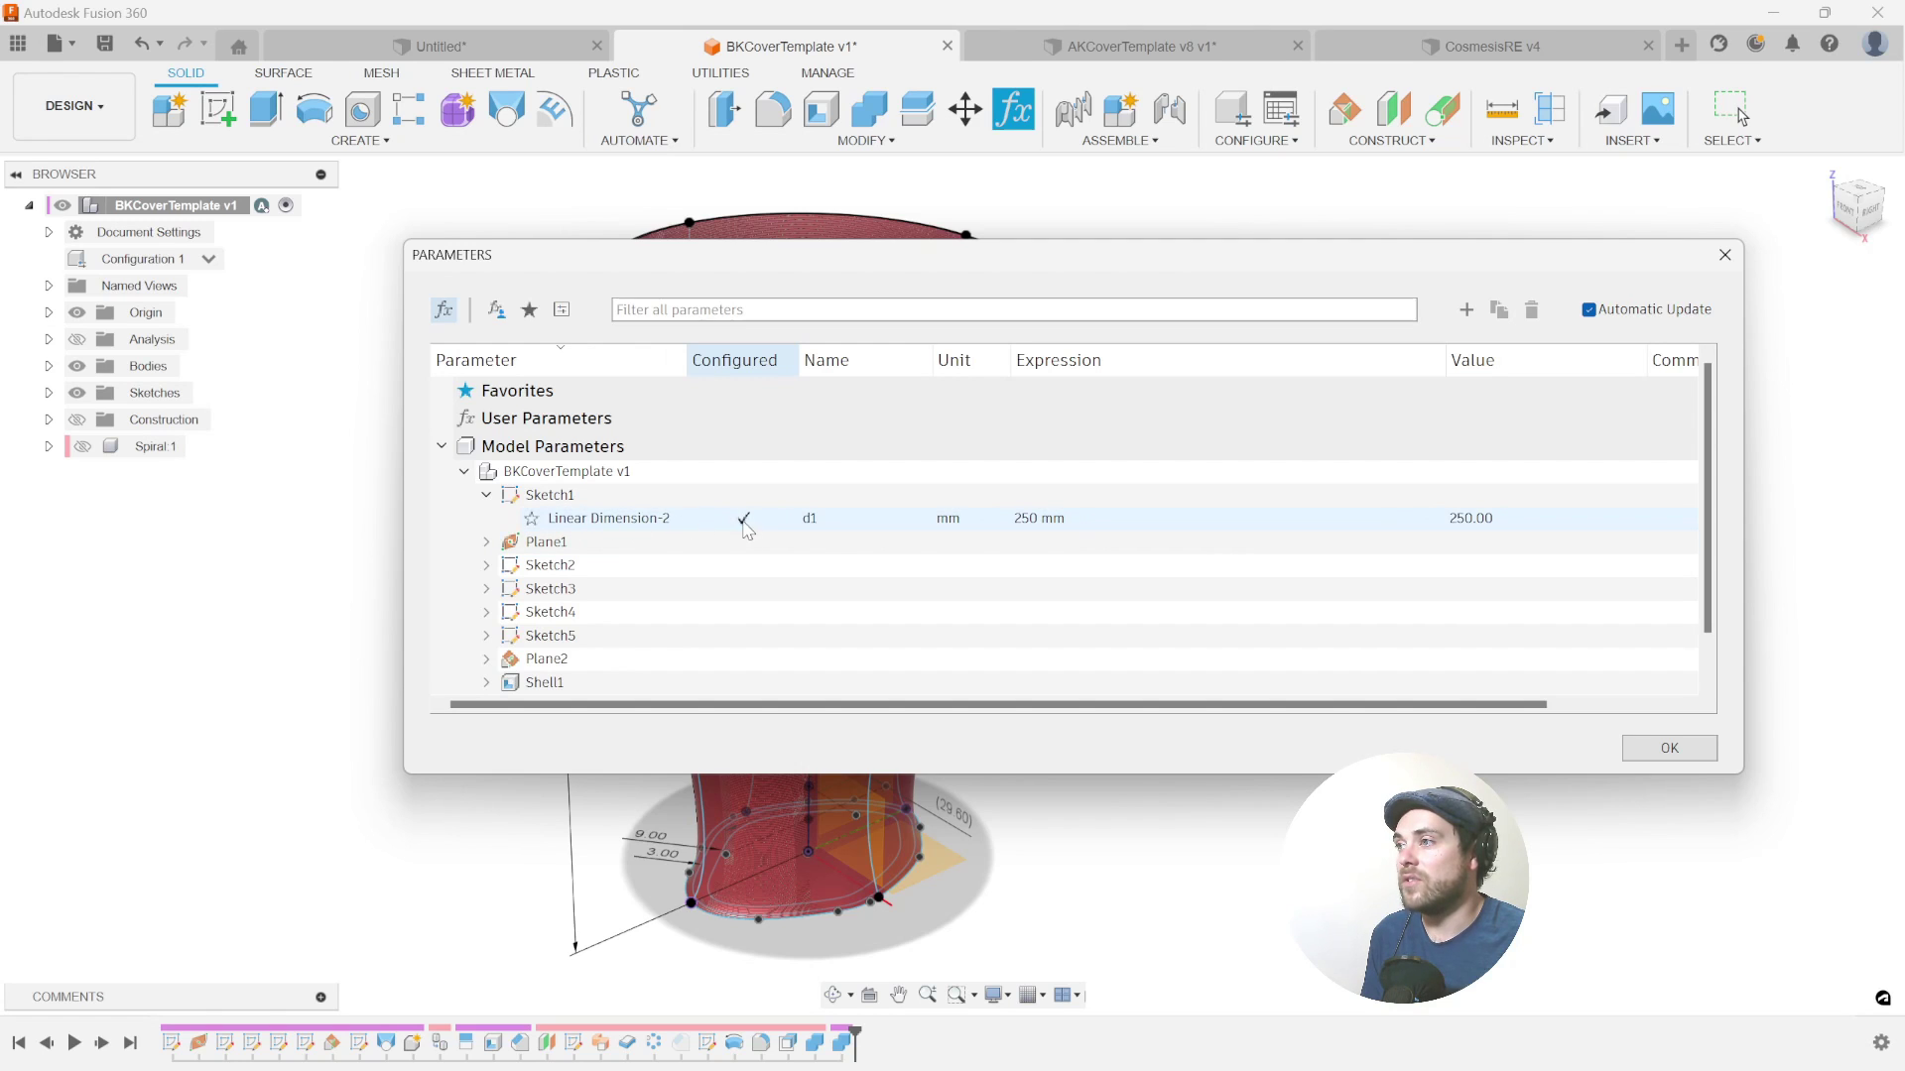
double_click(835, 520)
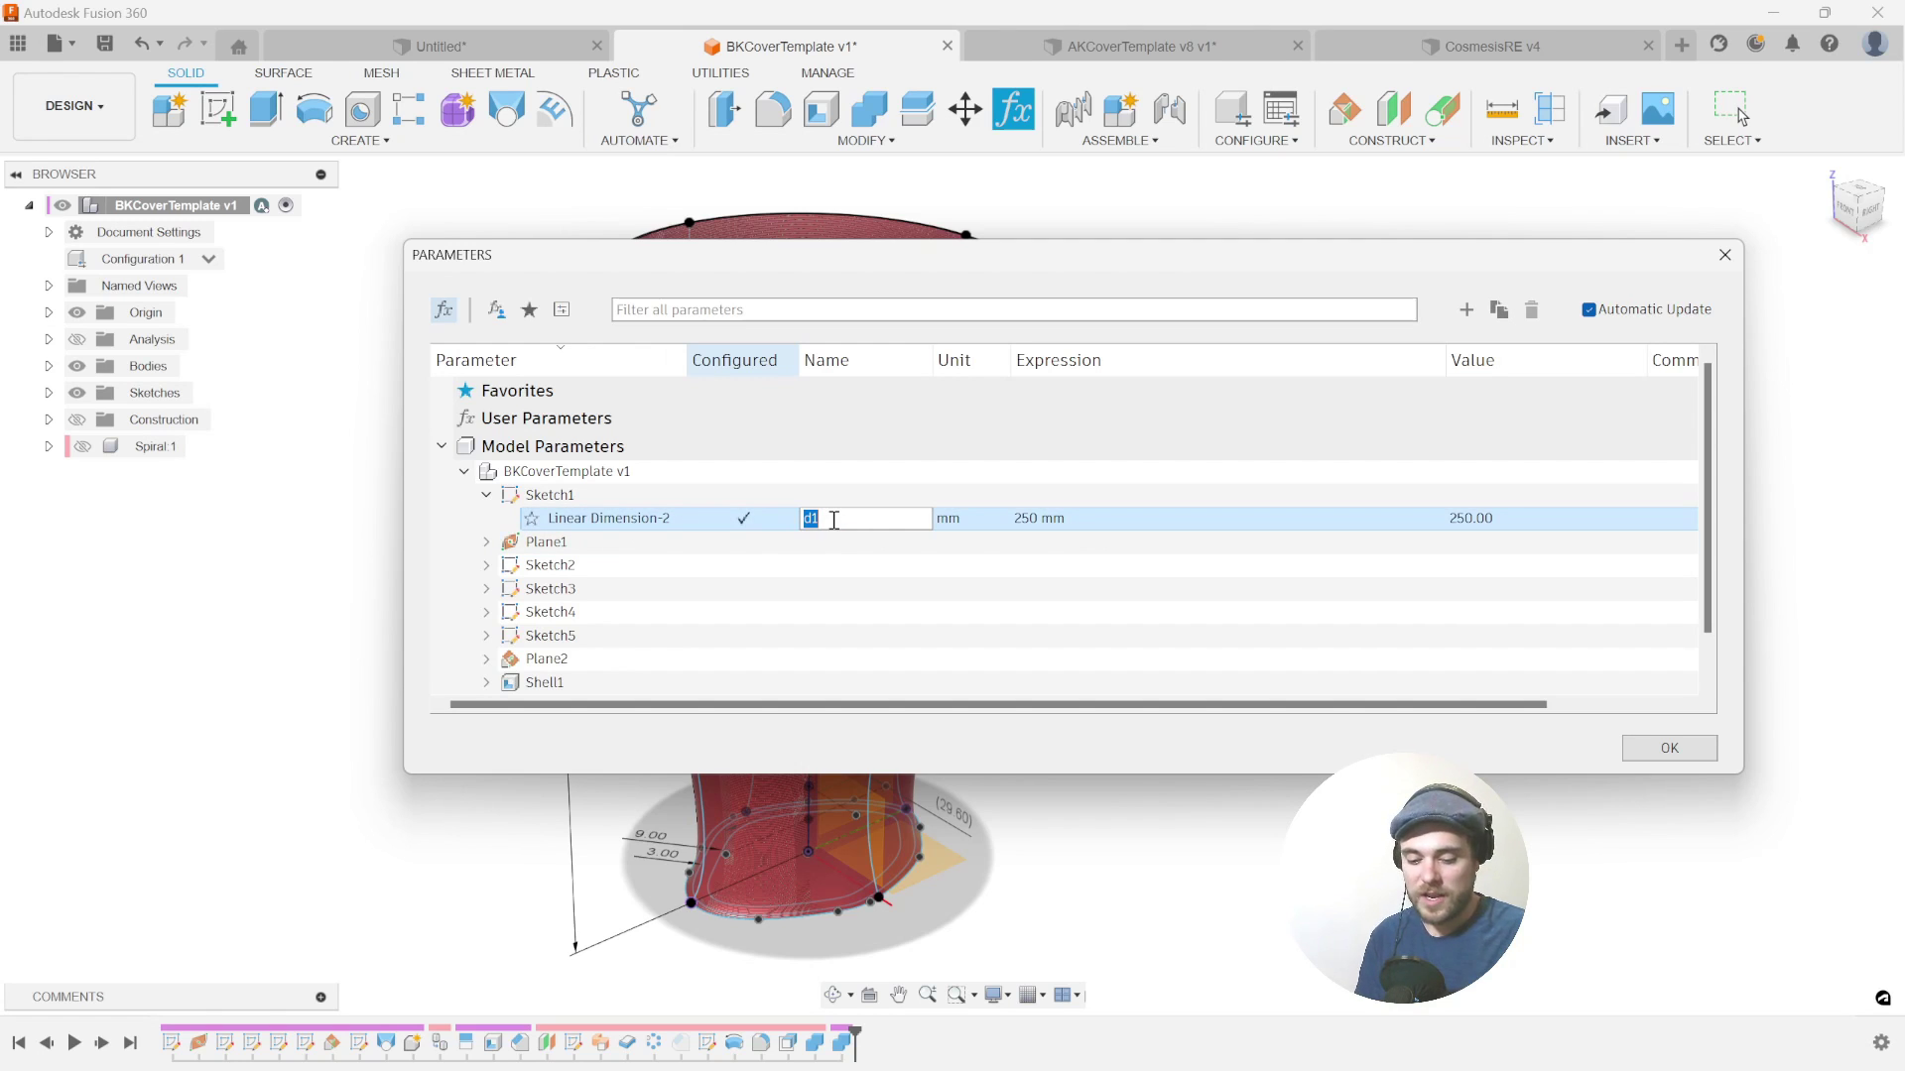
text(DeviceHeight)
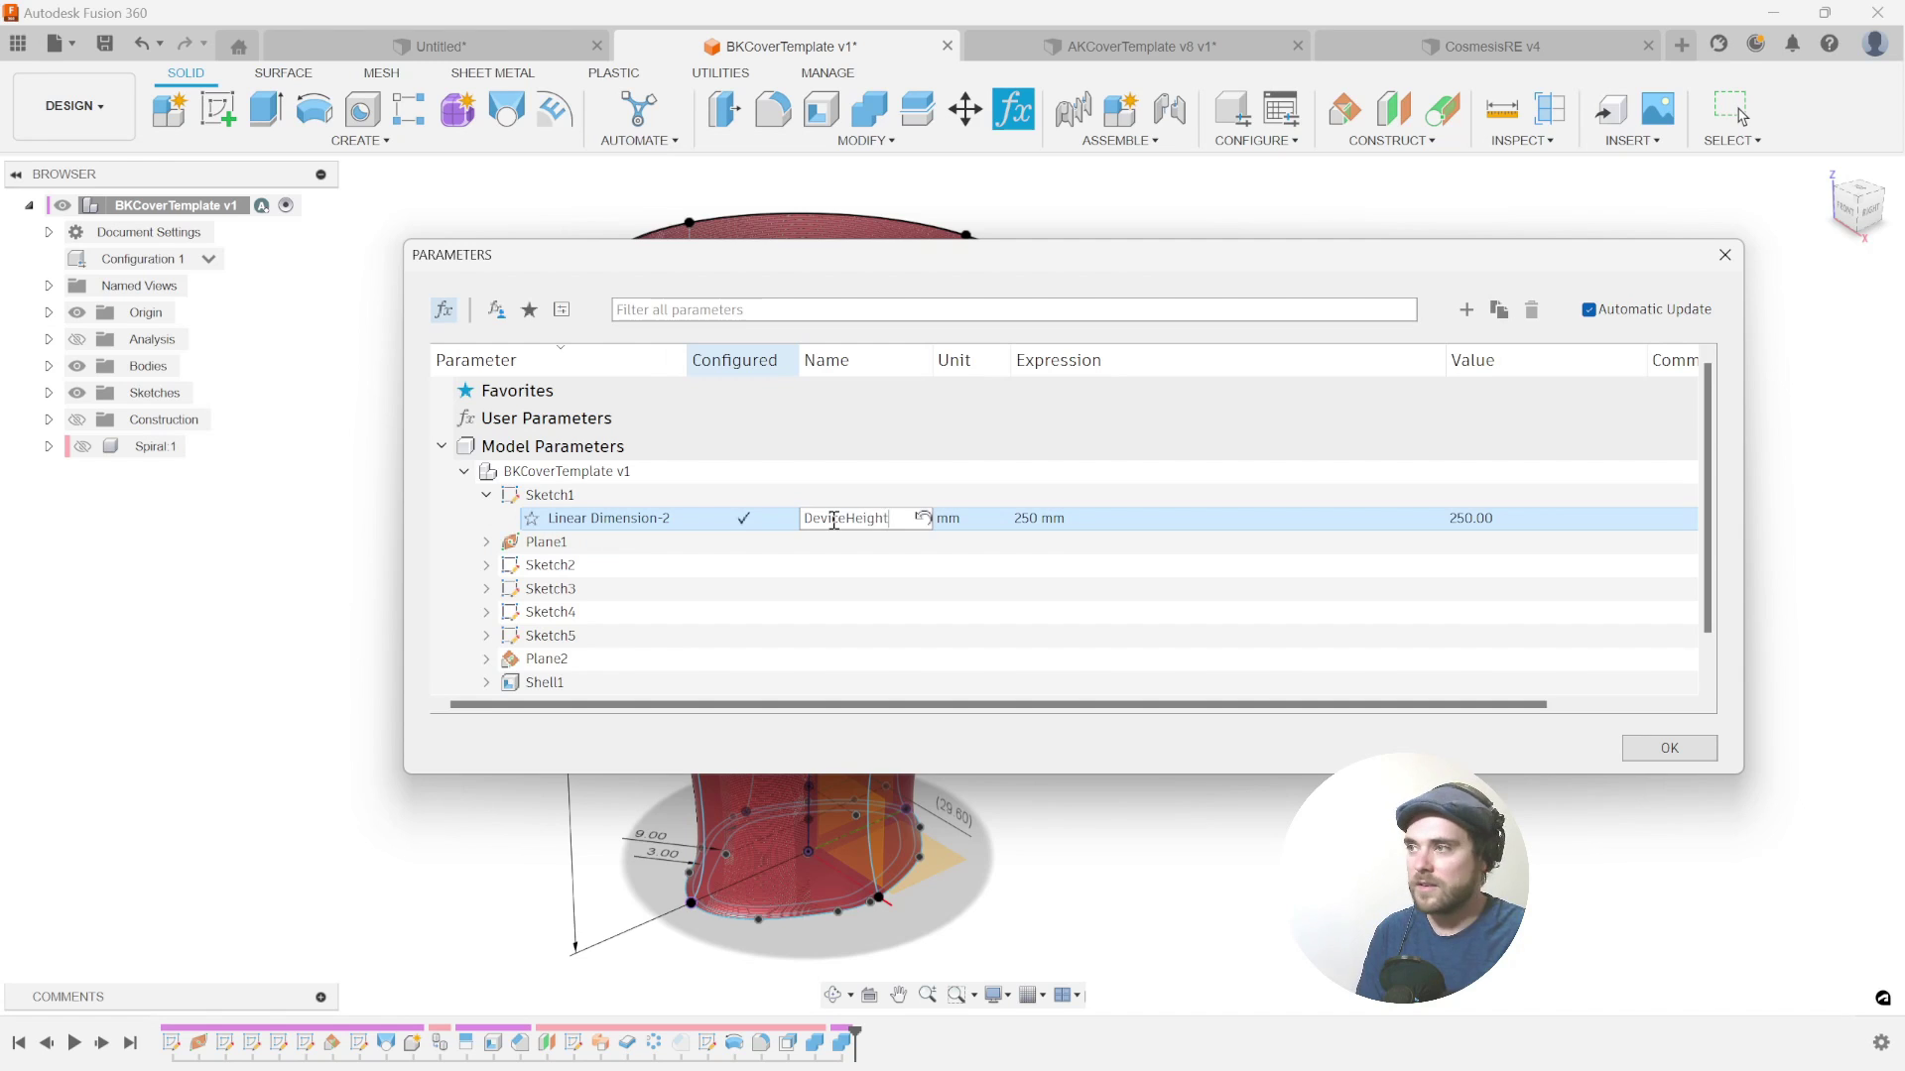
key(Return)
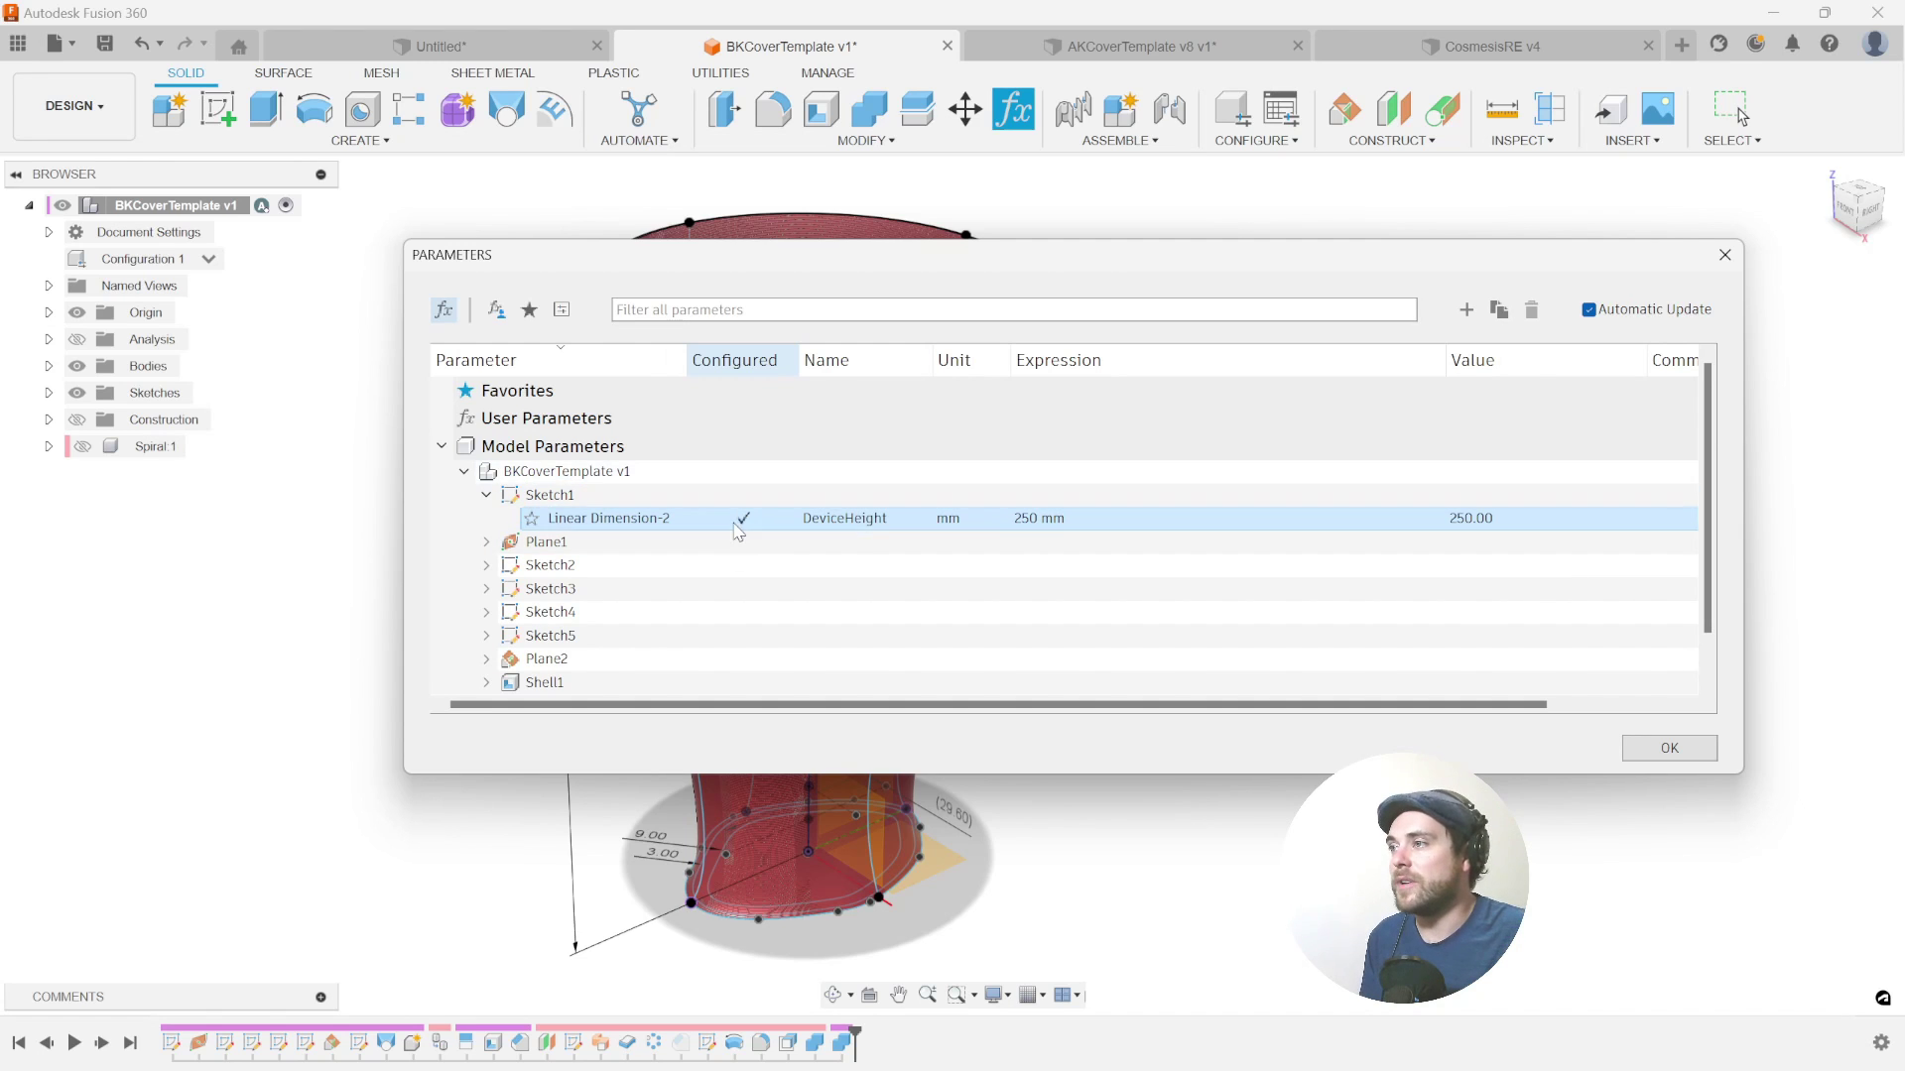
- Rename Sketch2's d3 diameter parameter to UpperDiameter
scroll(765, 552, down, 1)
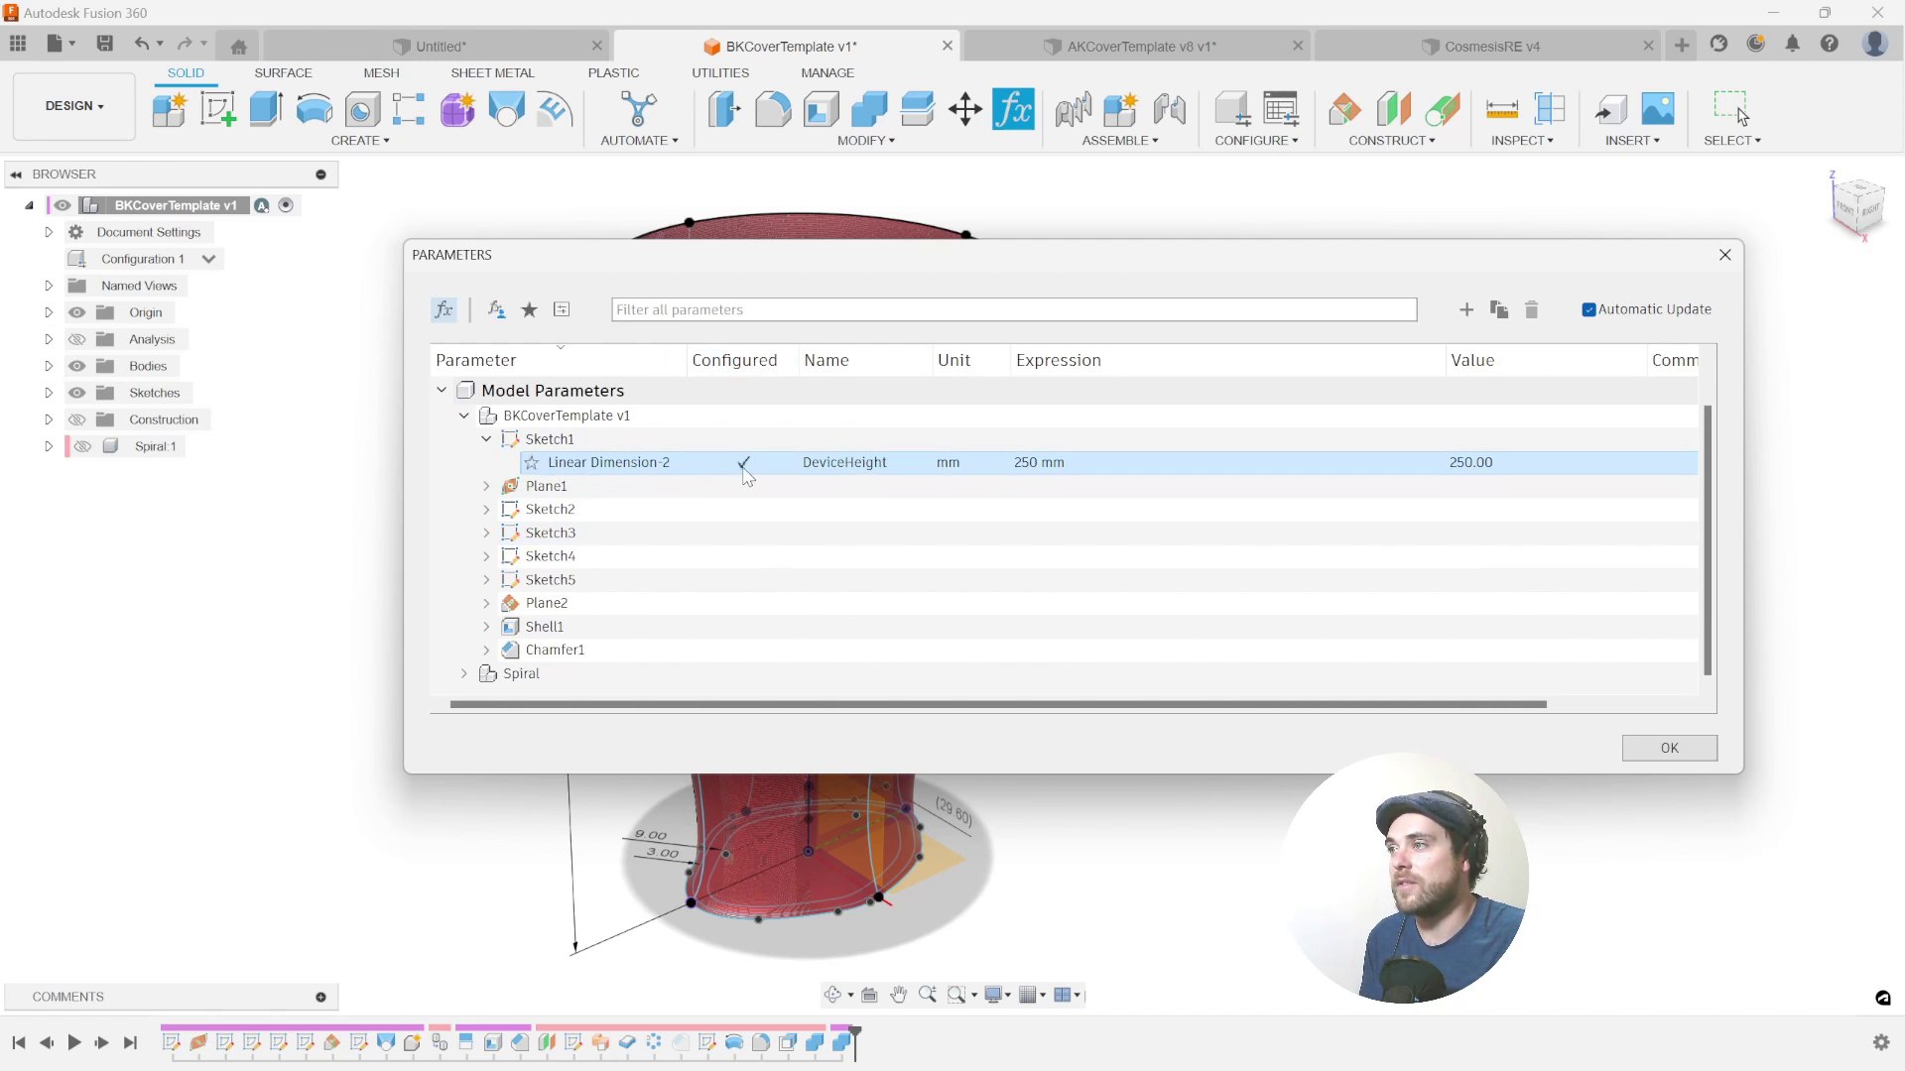
click(487, 510)
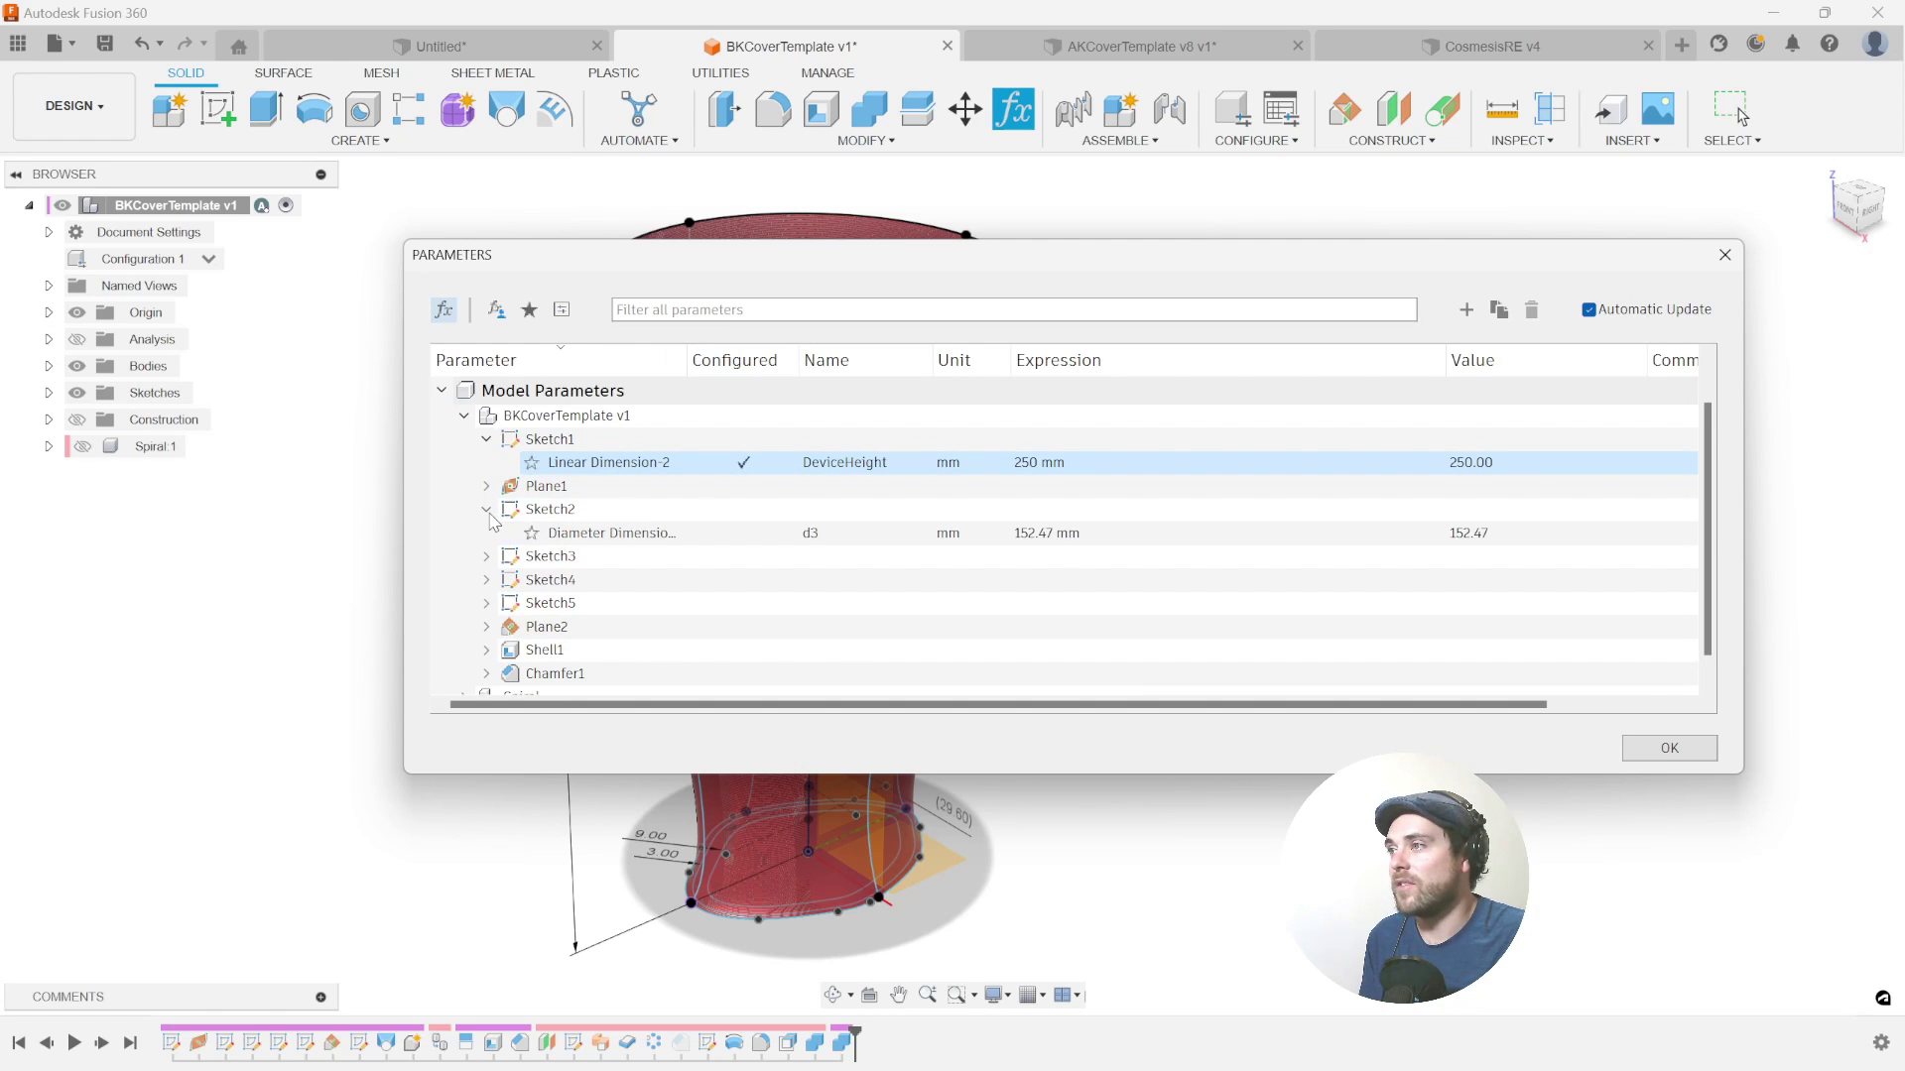
click(722, 536)
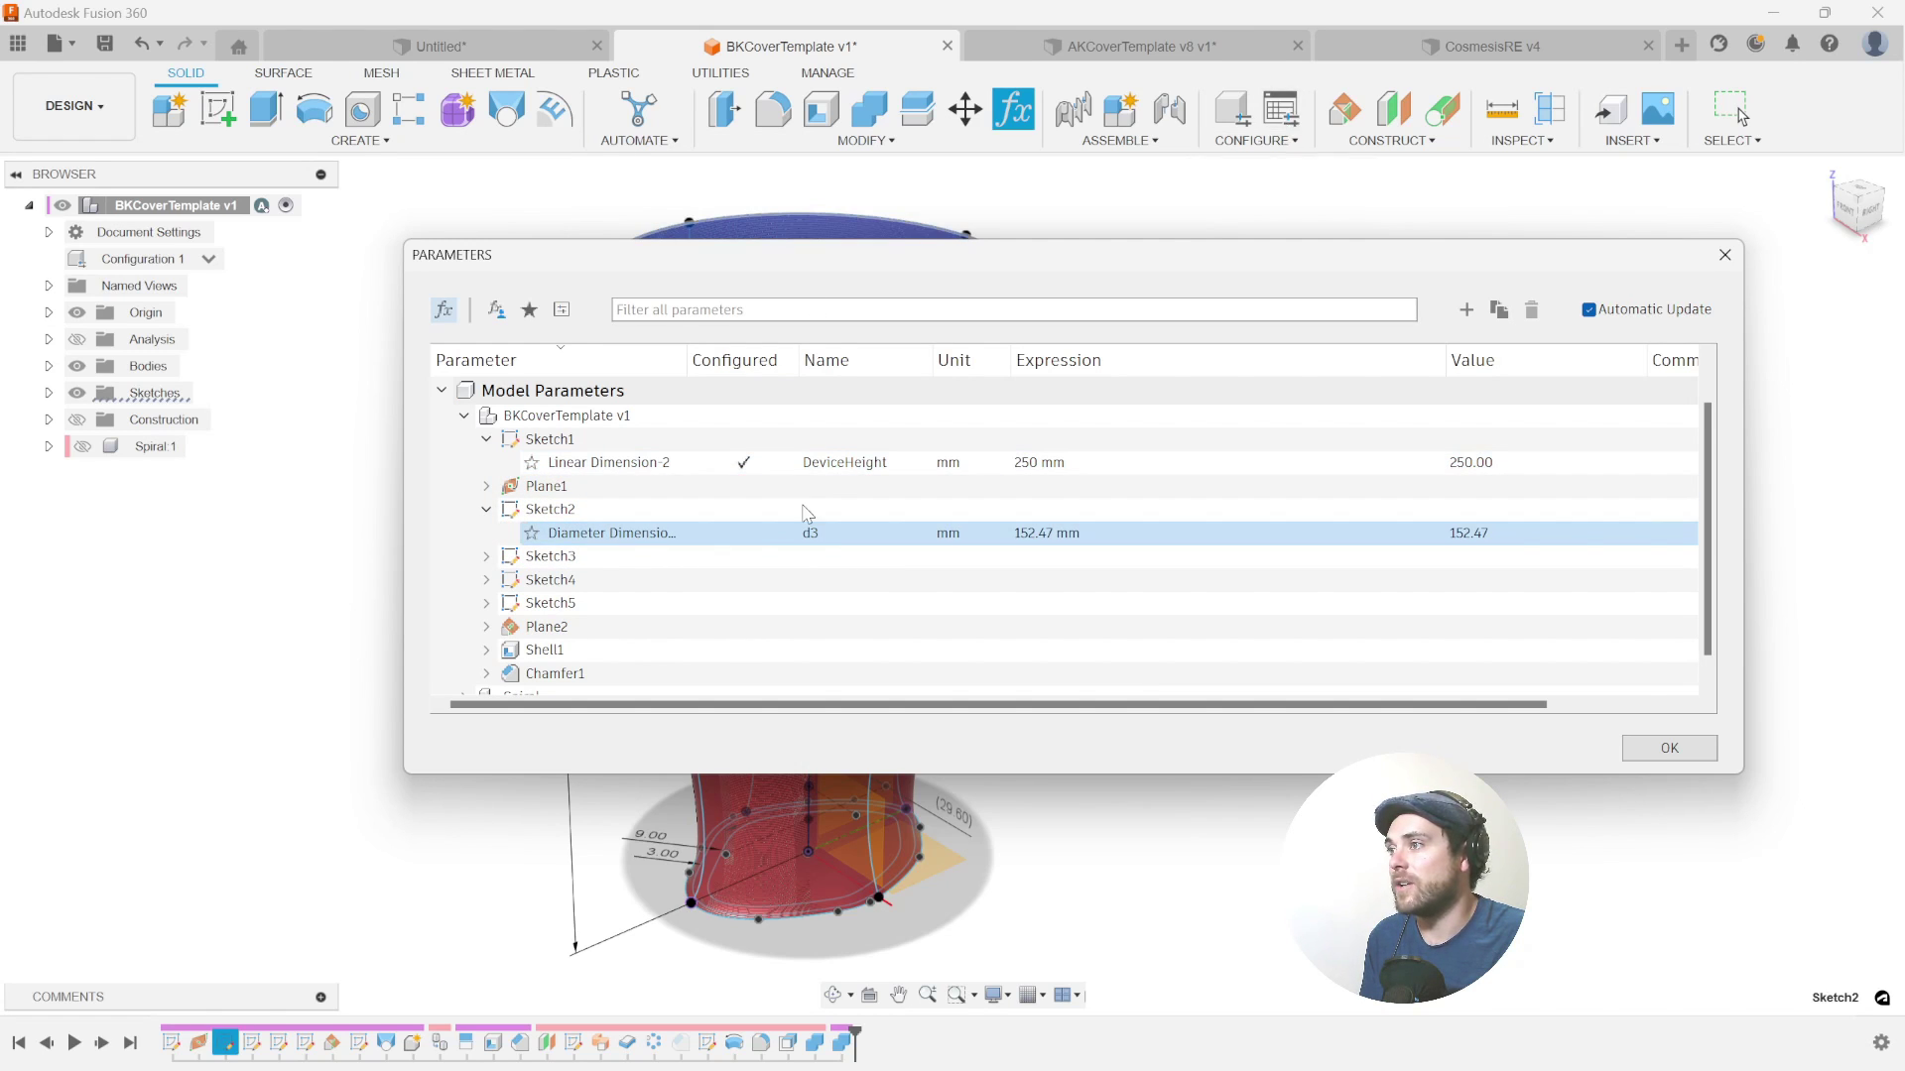
click(848, 536)
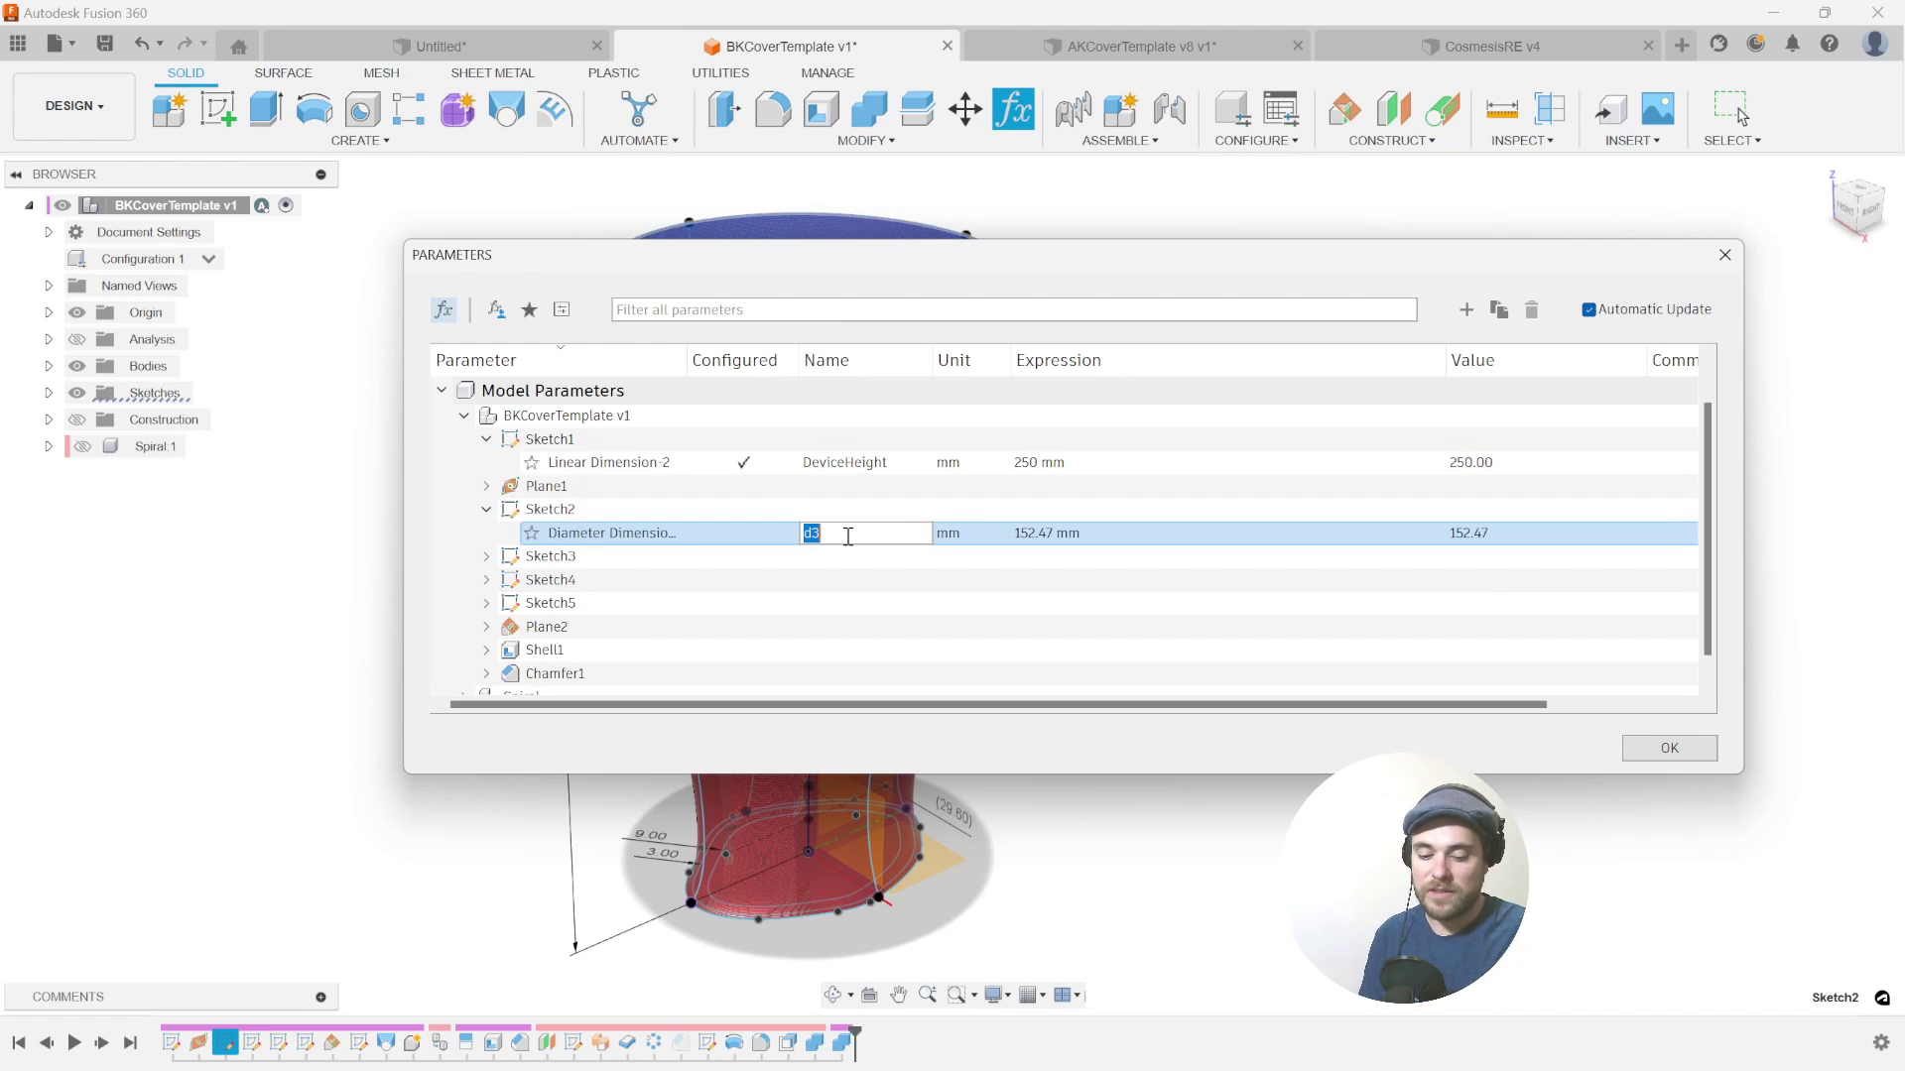
text(U)
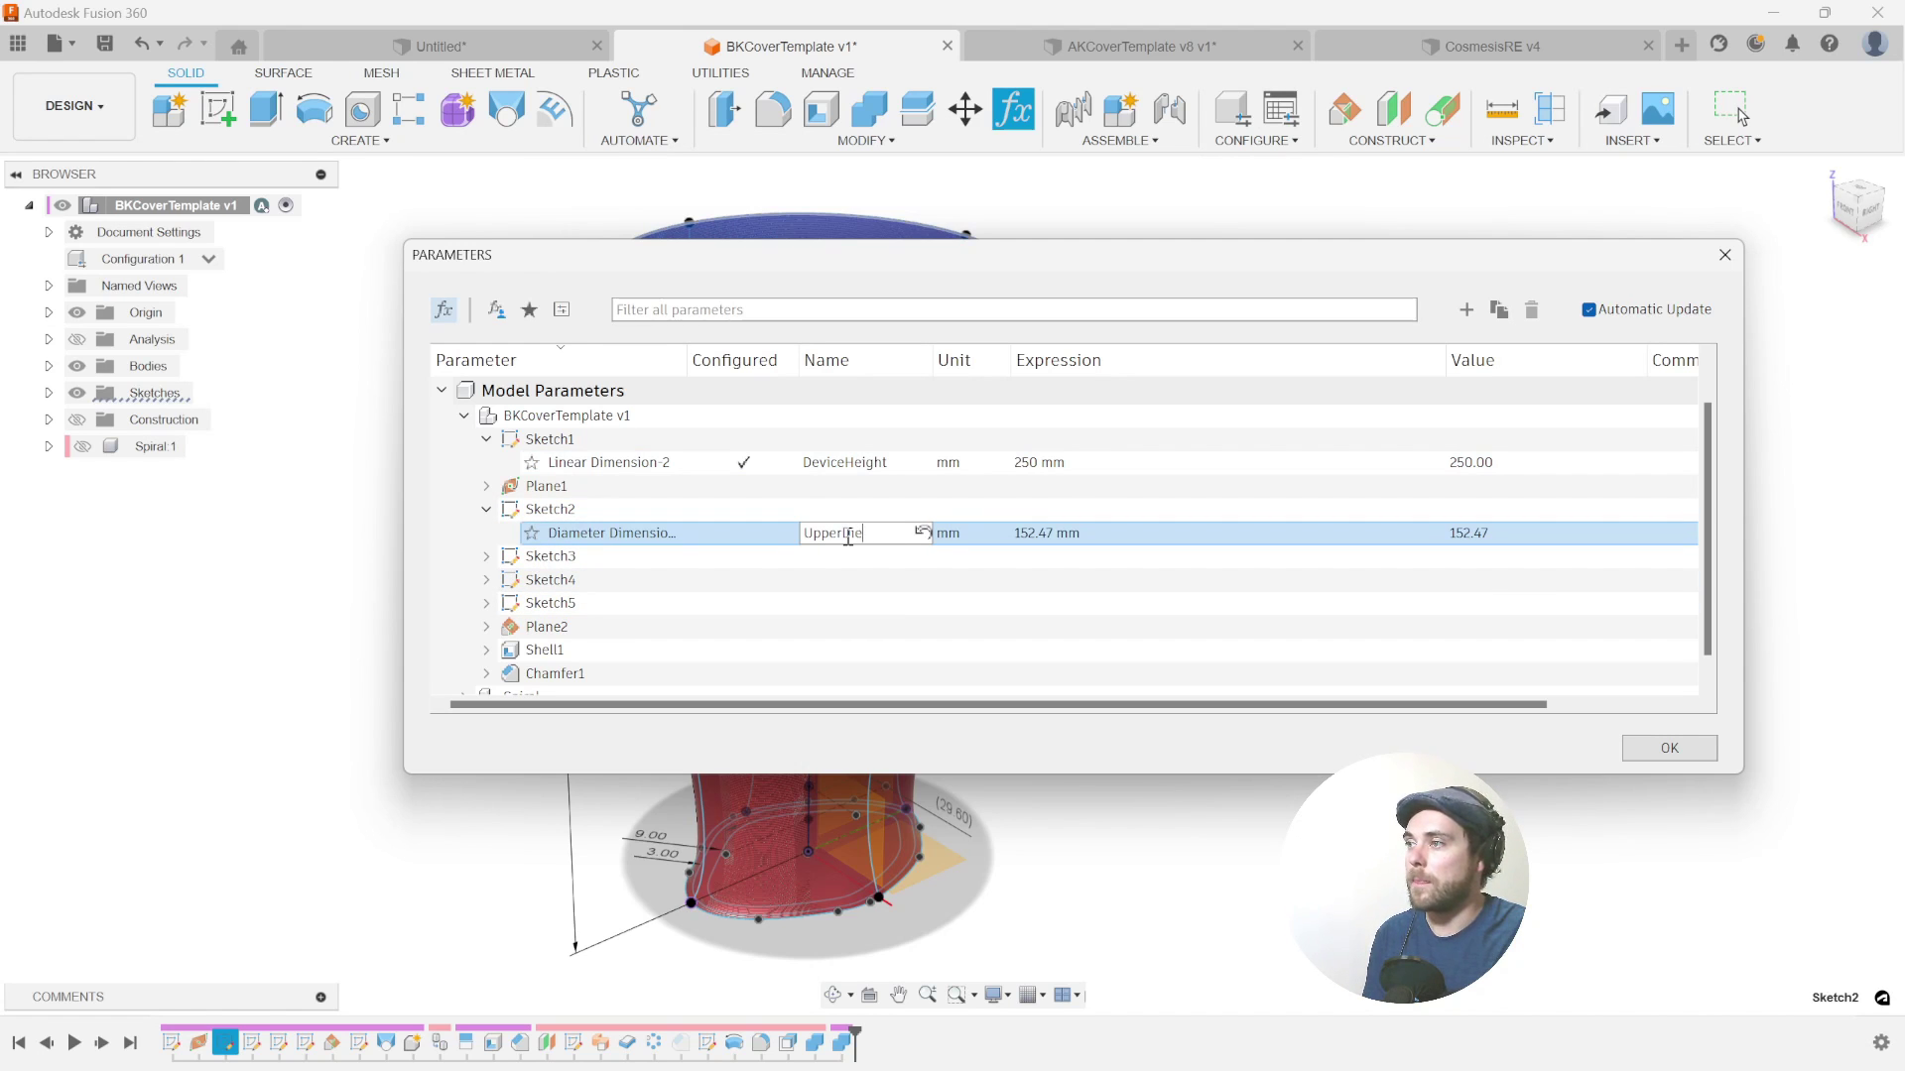
text(pperDiameter)
key(Return)
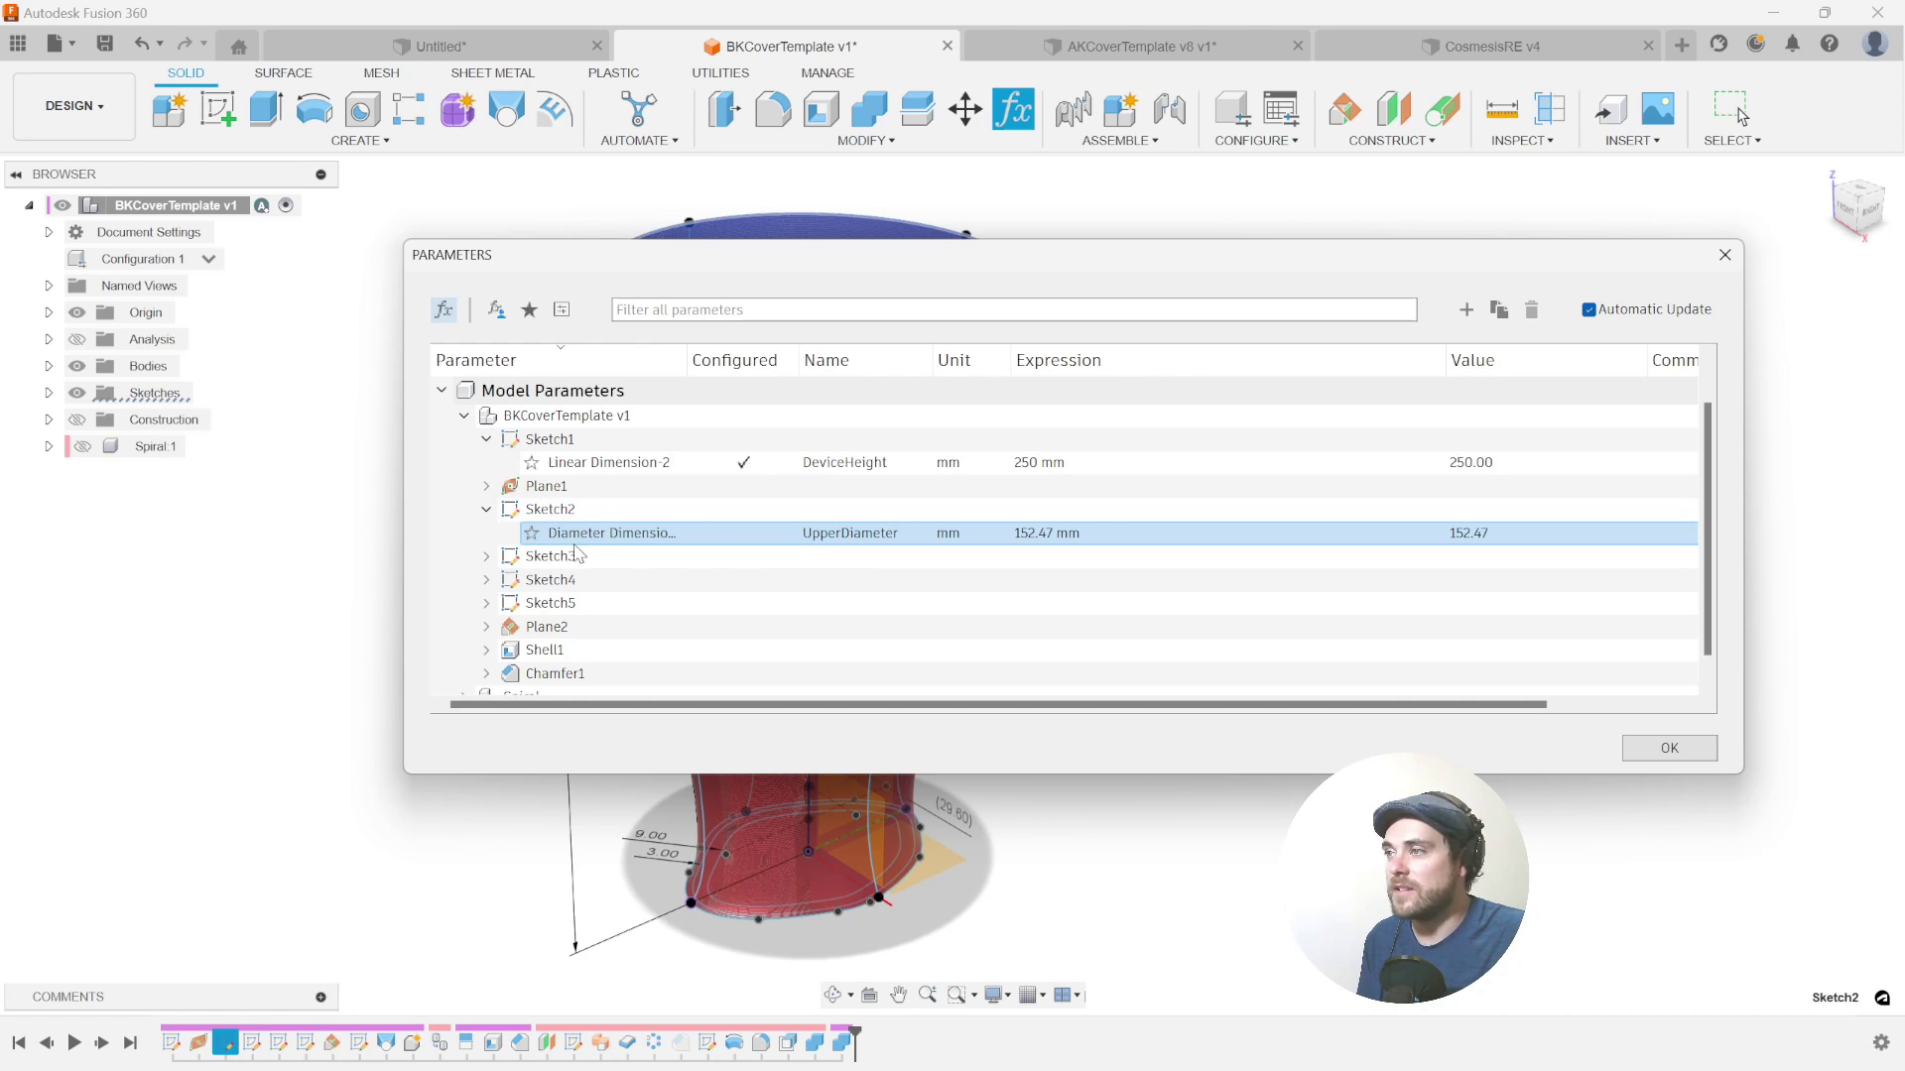
- Rename Shell1's d7 thickness parameter to WallThickness
click(486, 556)
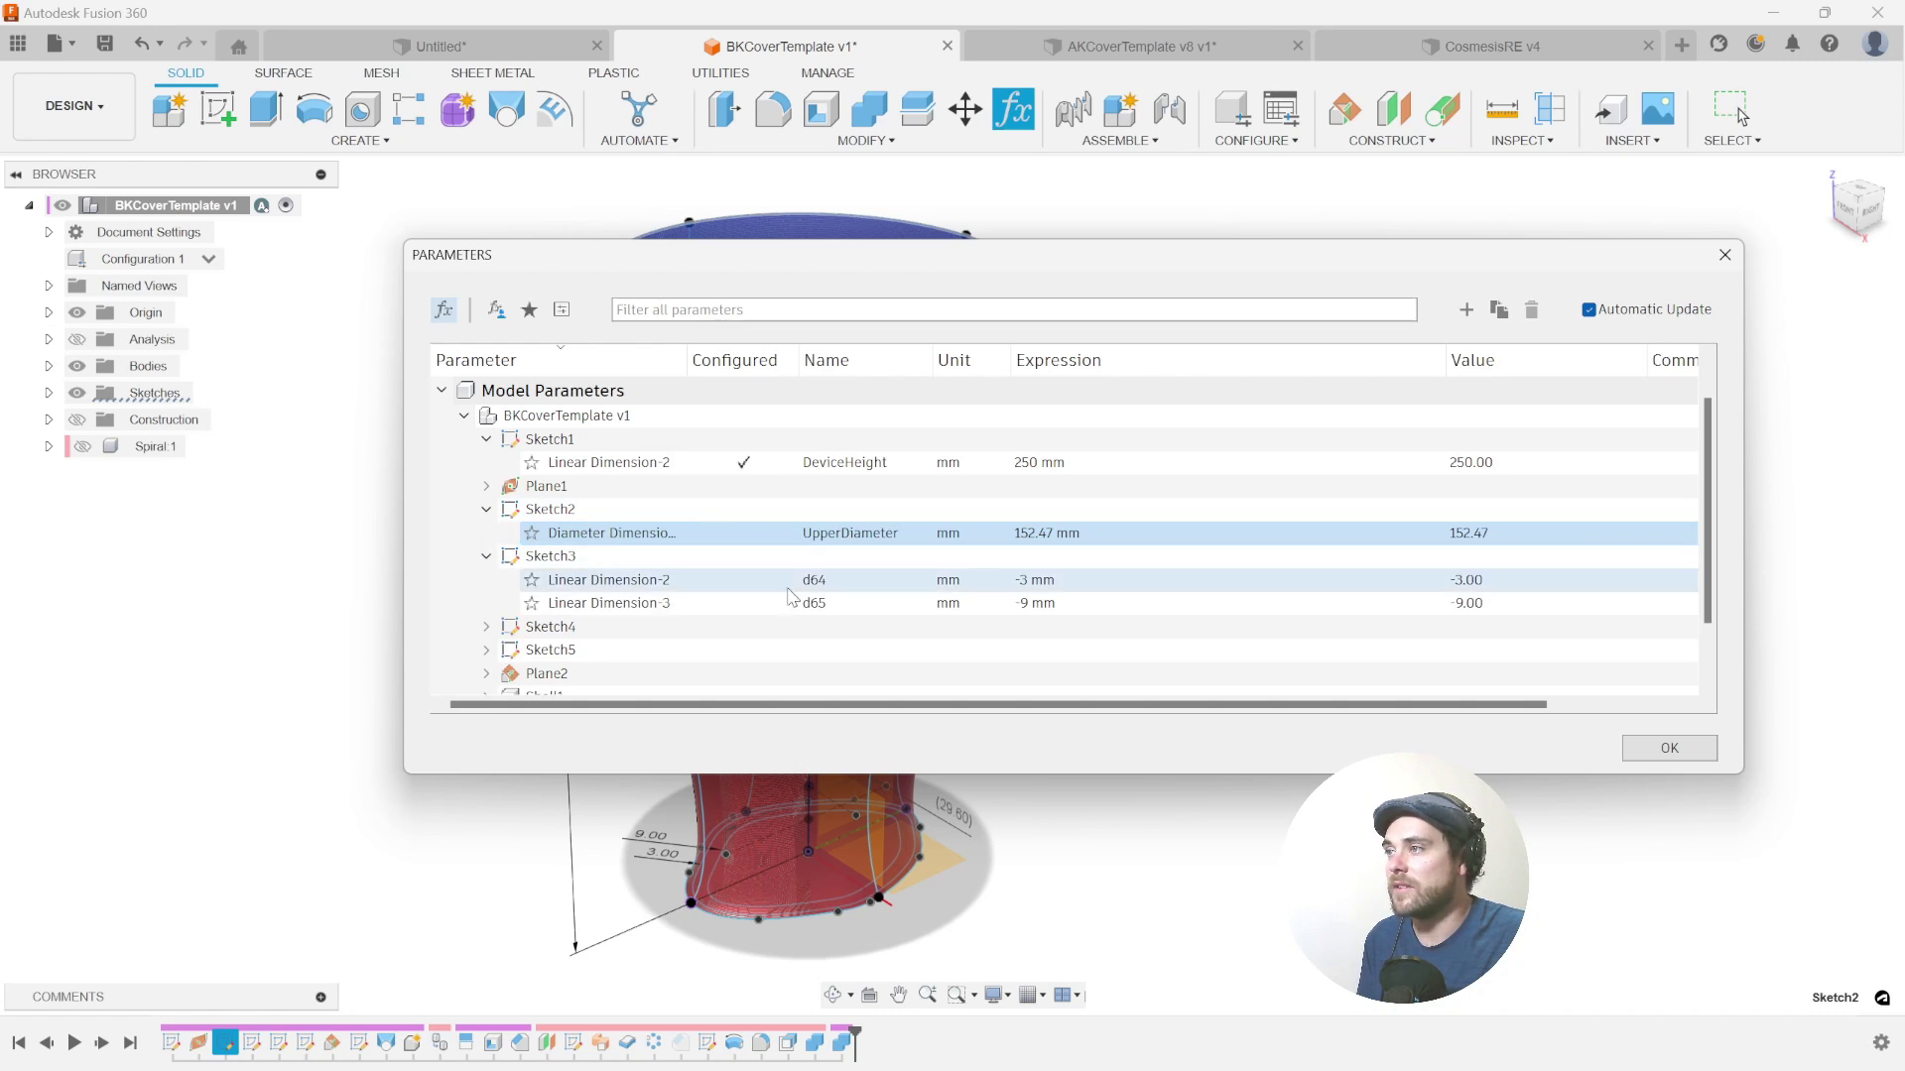
click(486, 626)
scroll(691, 529, down, 1)
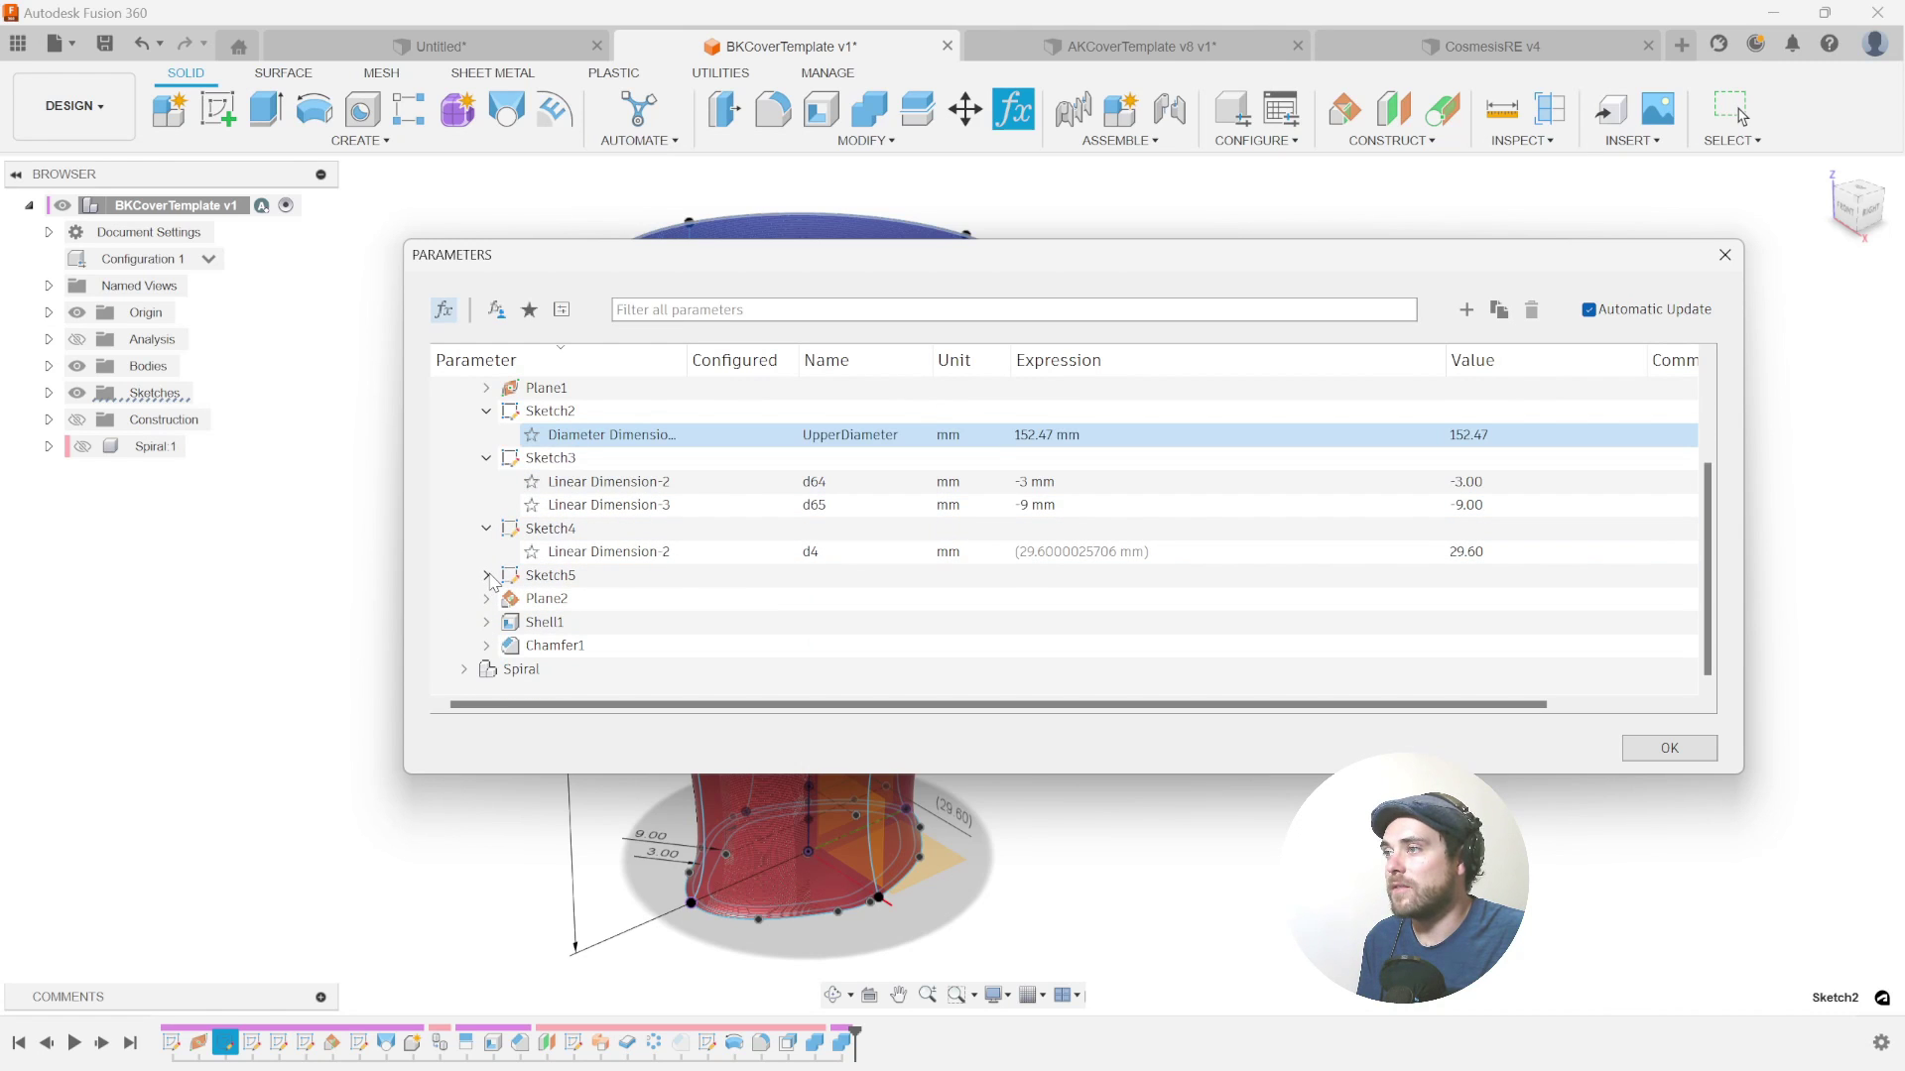
click(487, 576)
scroll(486, 576, down, 1)
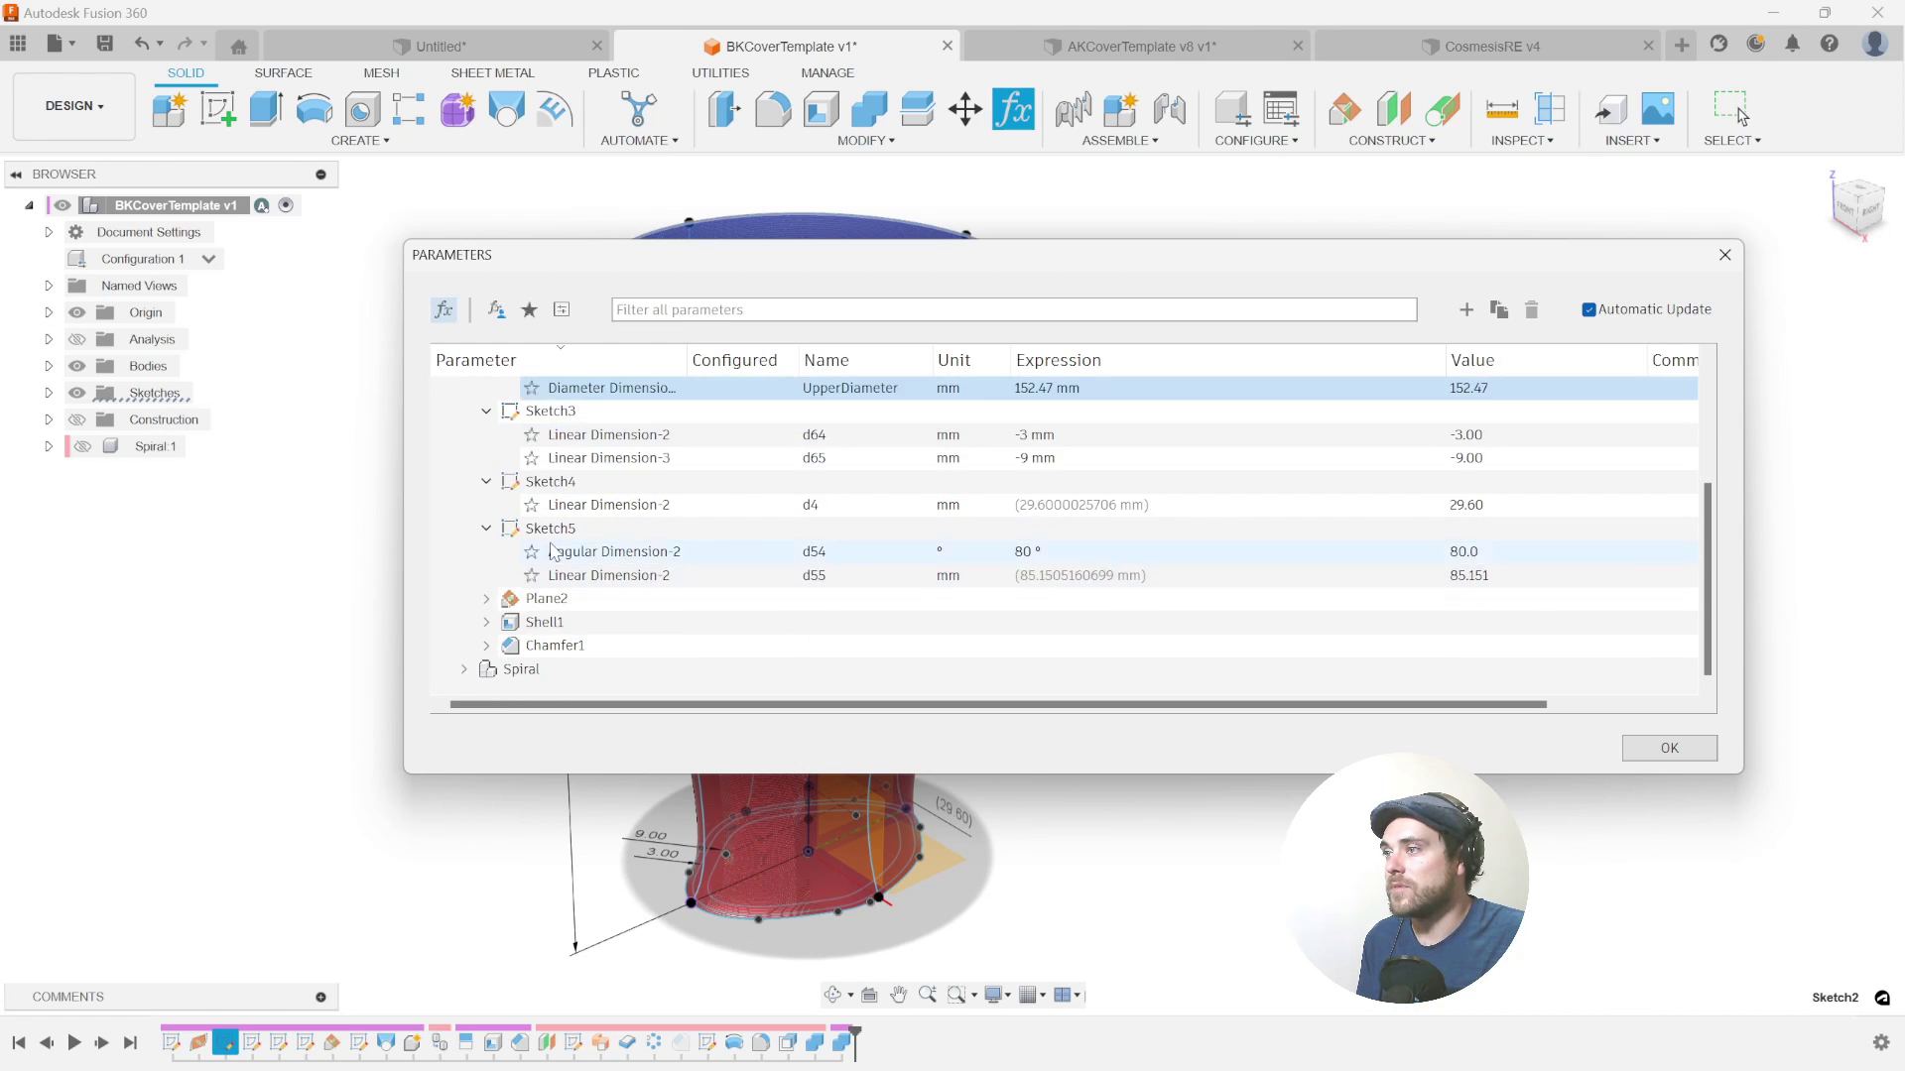
click(487, 622)
scroll(491, 622, down, 1)
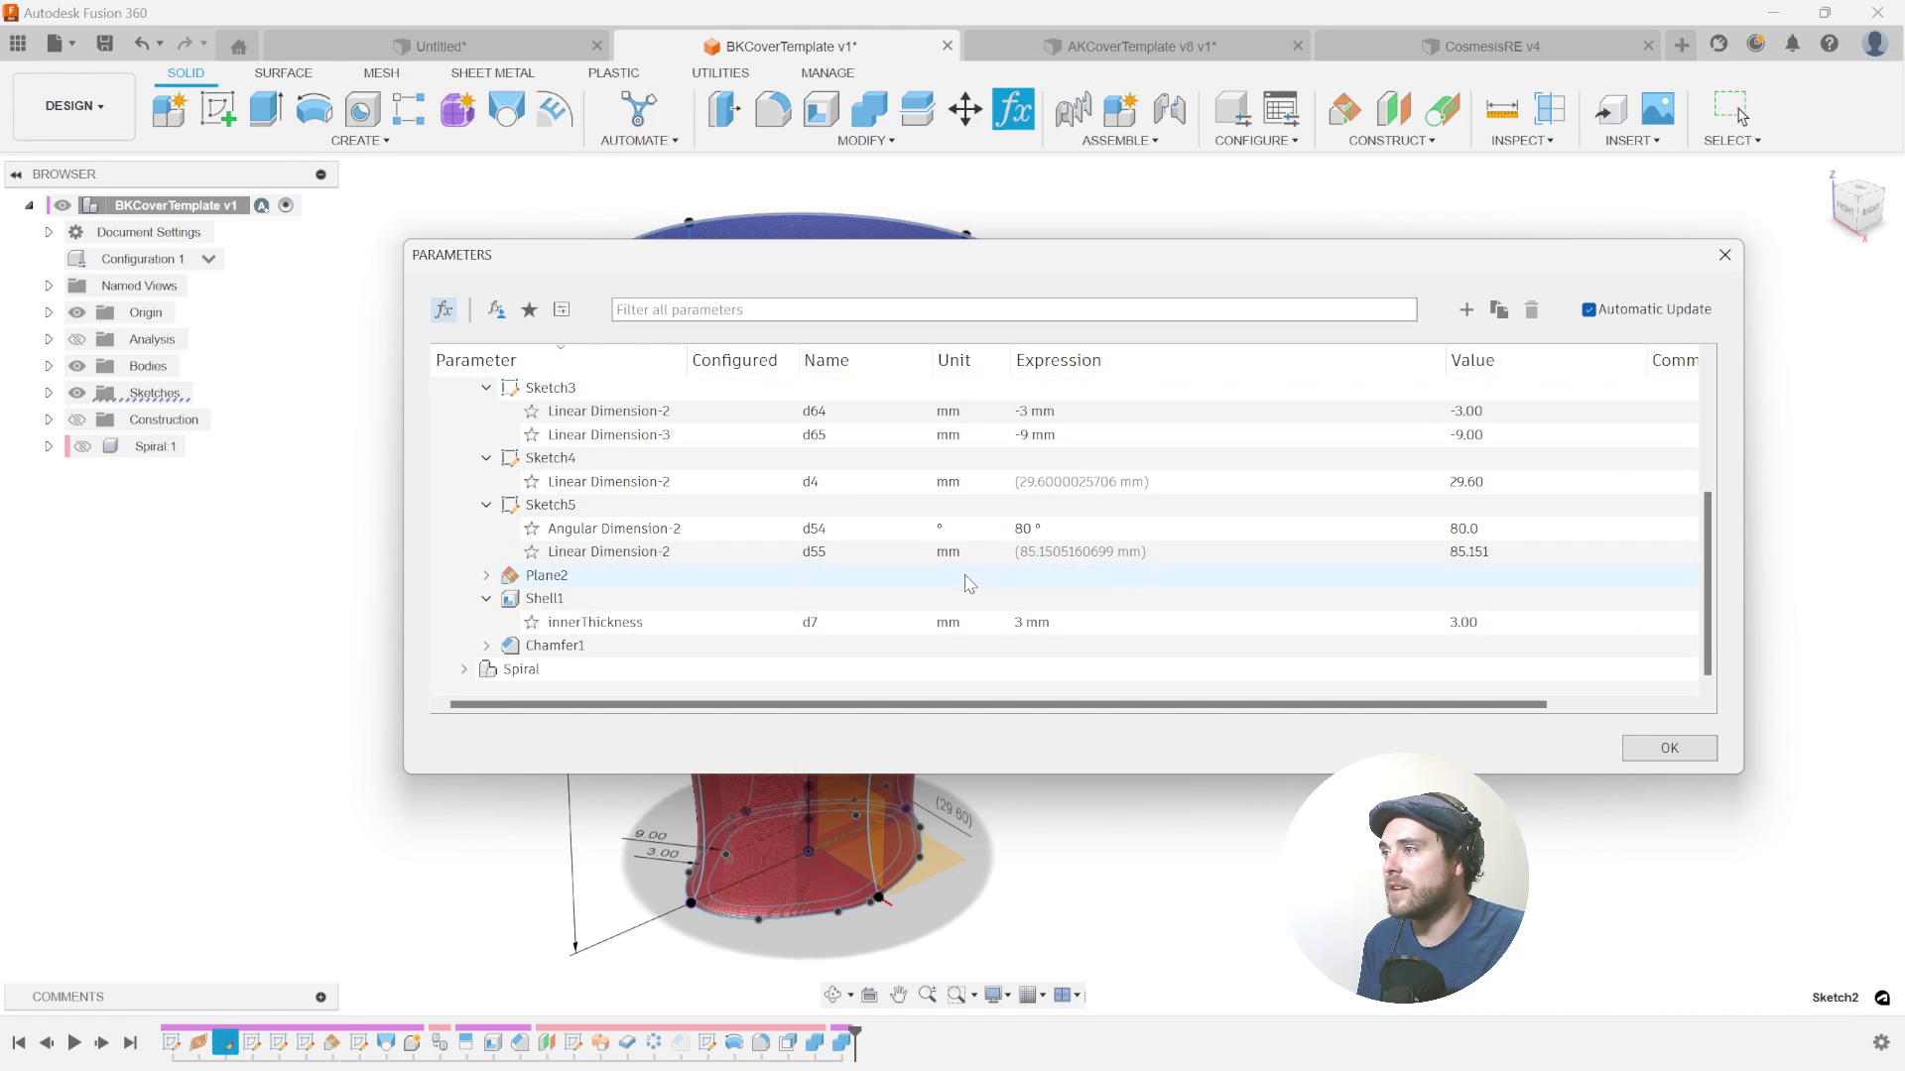
click(926, 625)
click(840, 622)
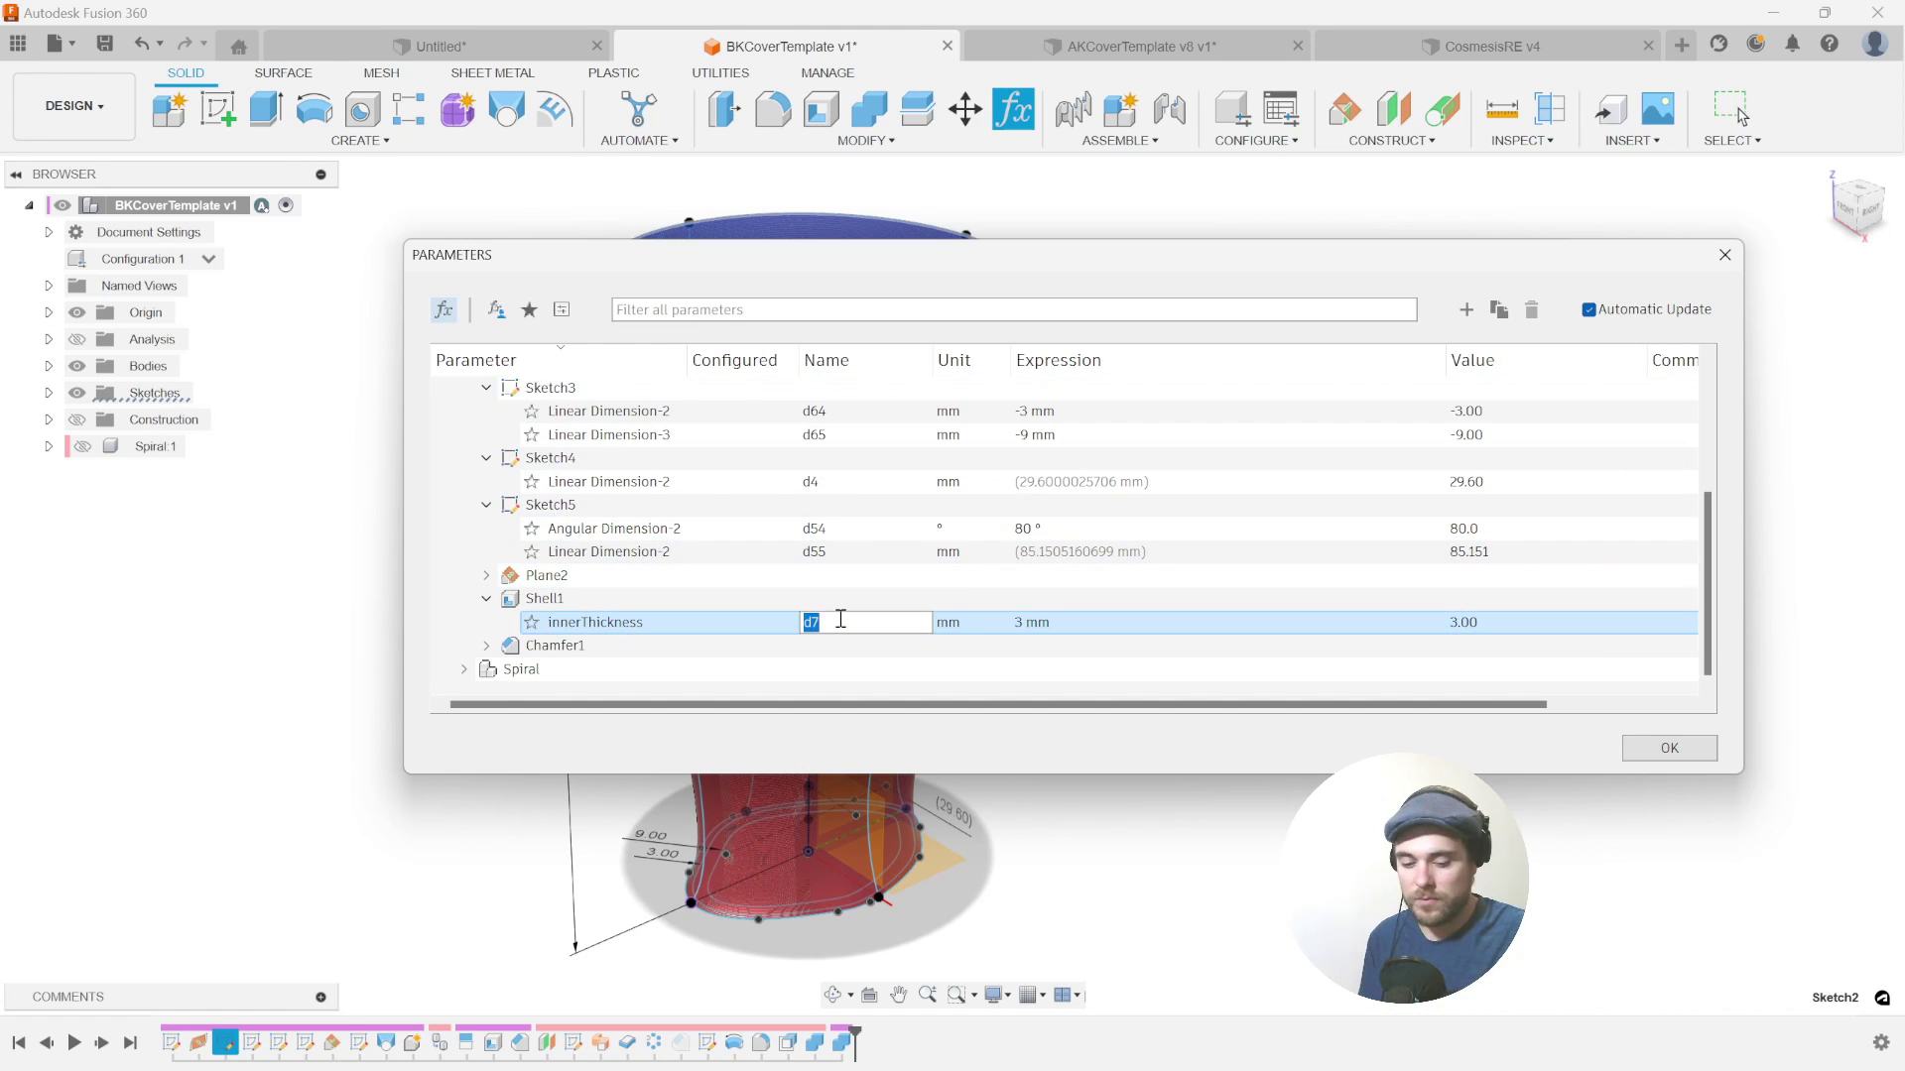
text(Wall)
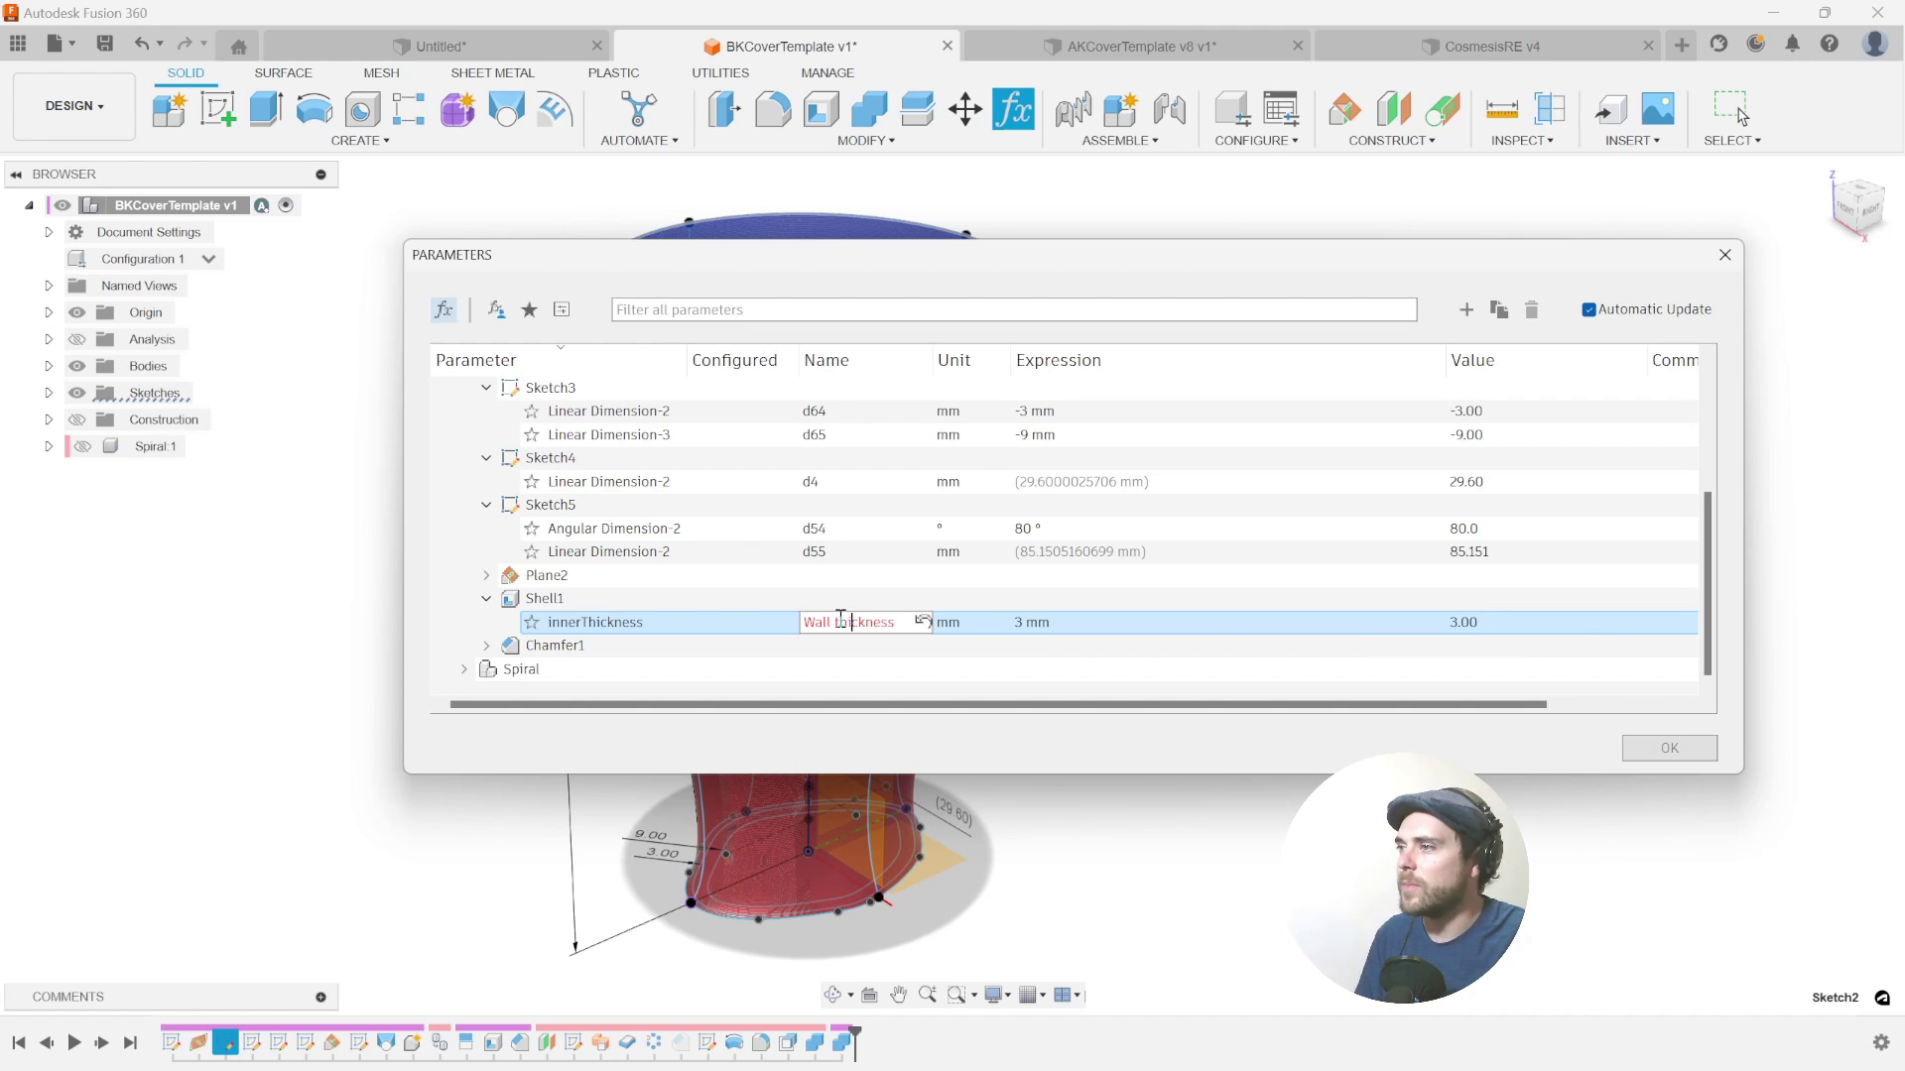
text( Thickness)
key(BackSpace)
key(Return)
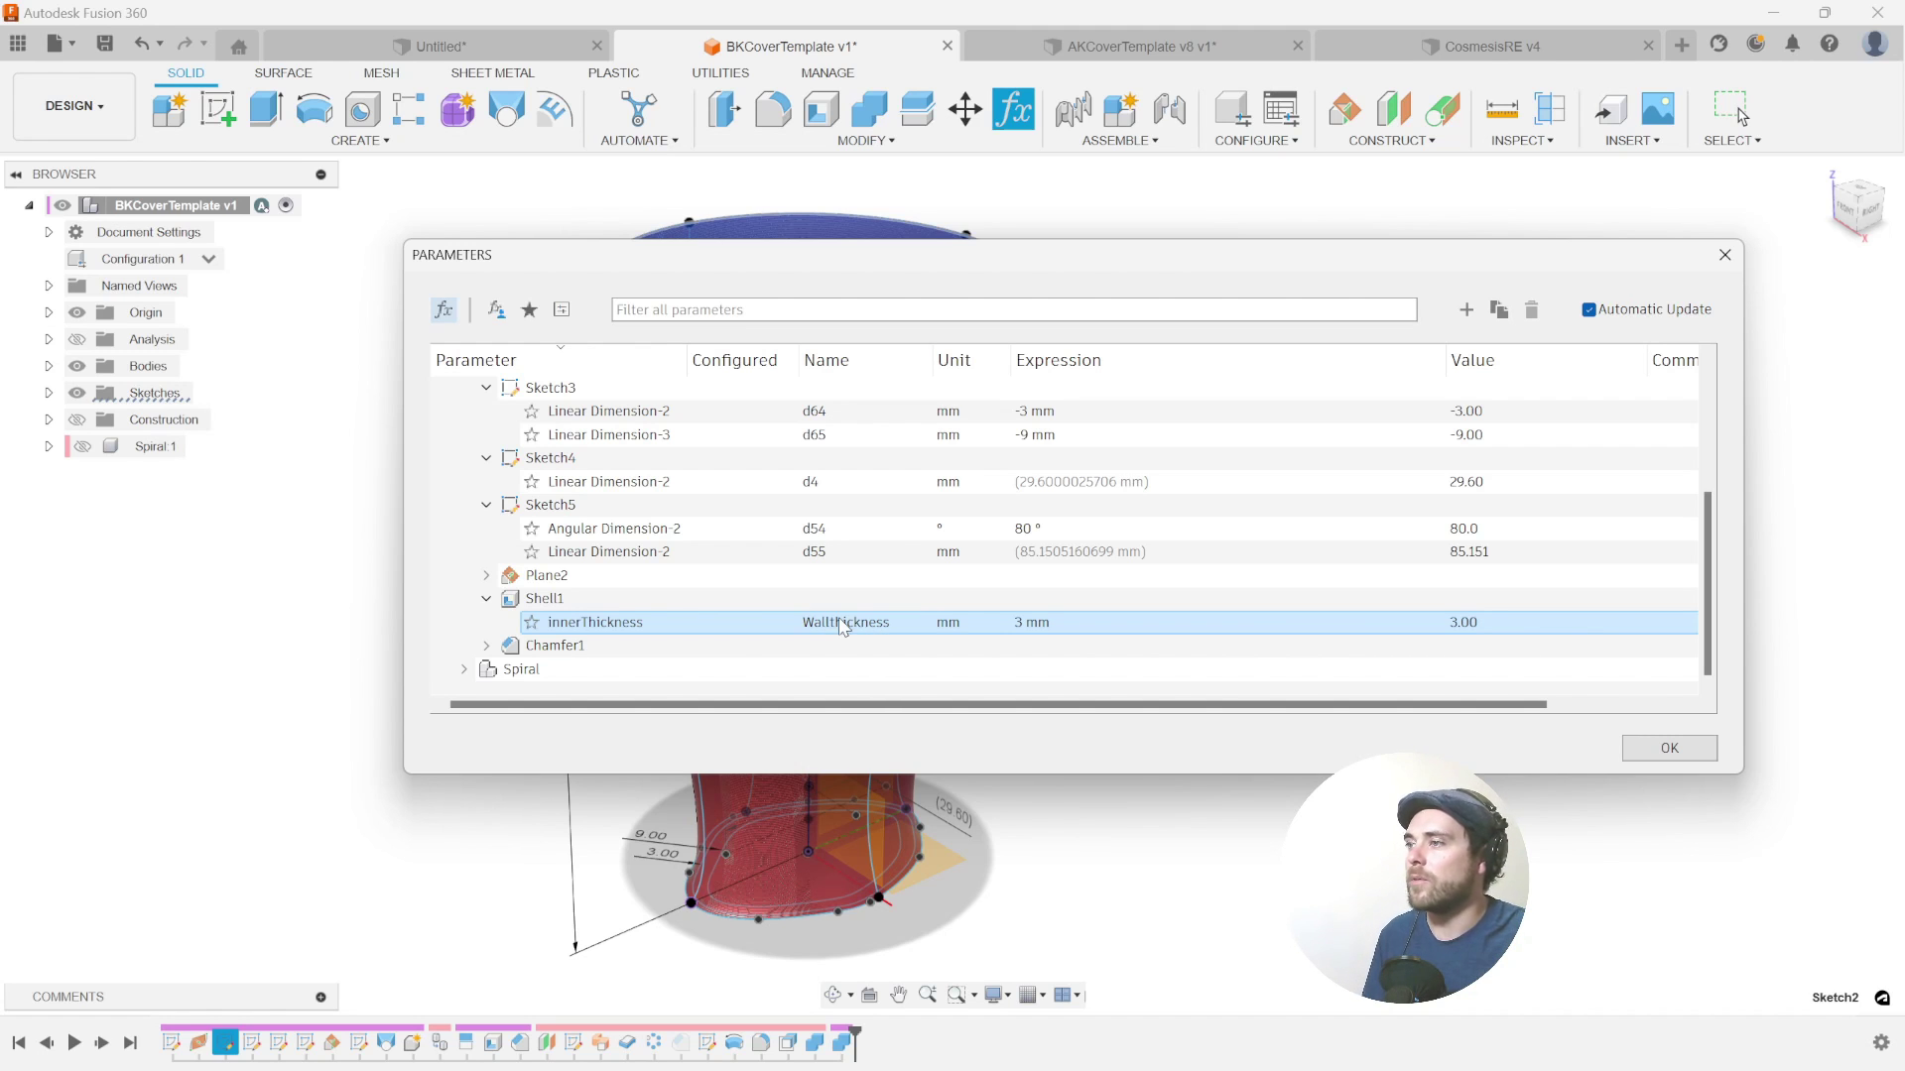
- Rename the Spiral component's Thicken1 d23 thickness parameter to RibThickness
click(464, 669)
scroll(488, 663, down, 3)
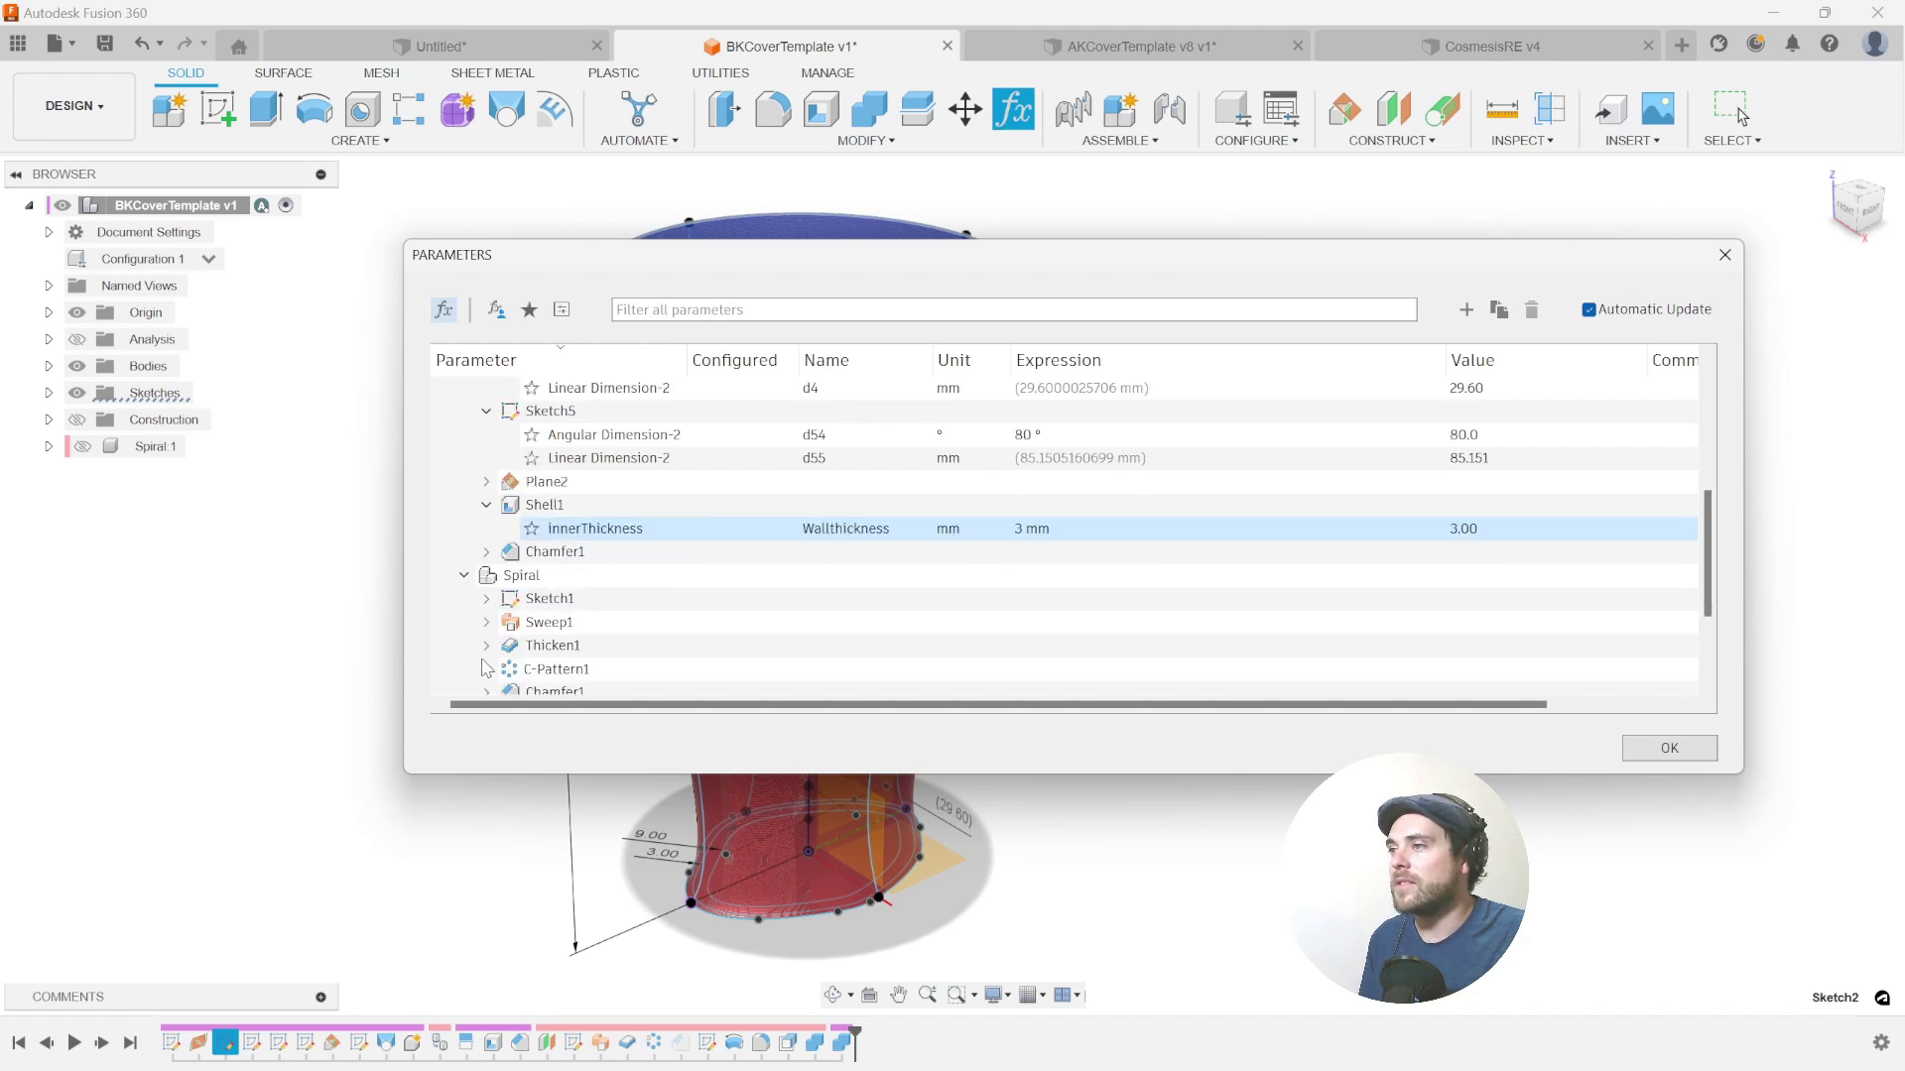
scroll(488, 662, down, 2)
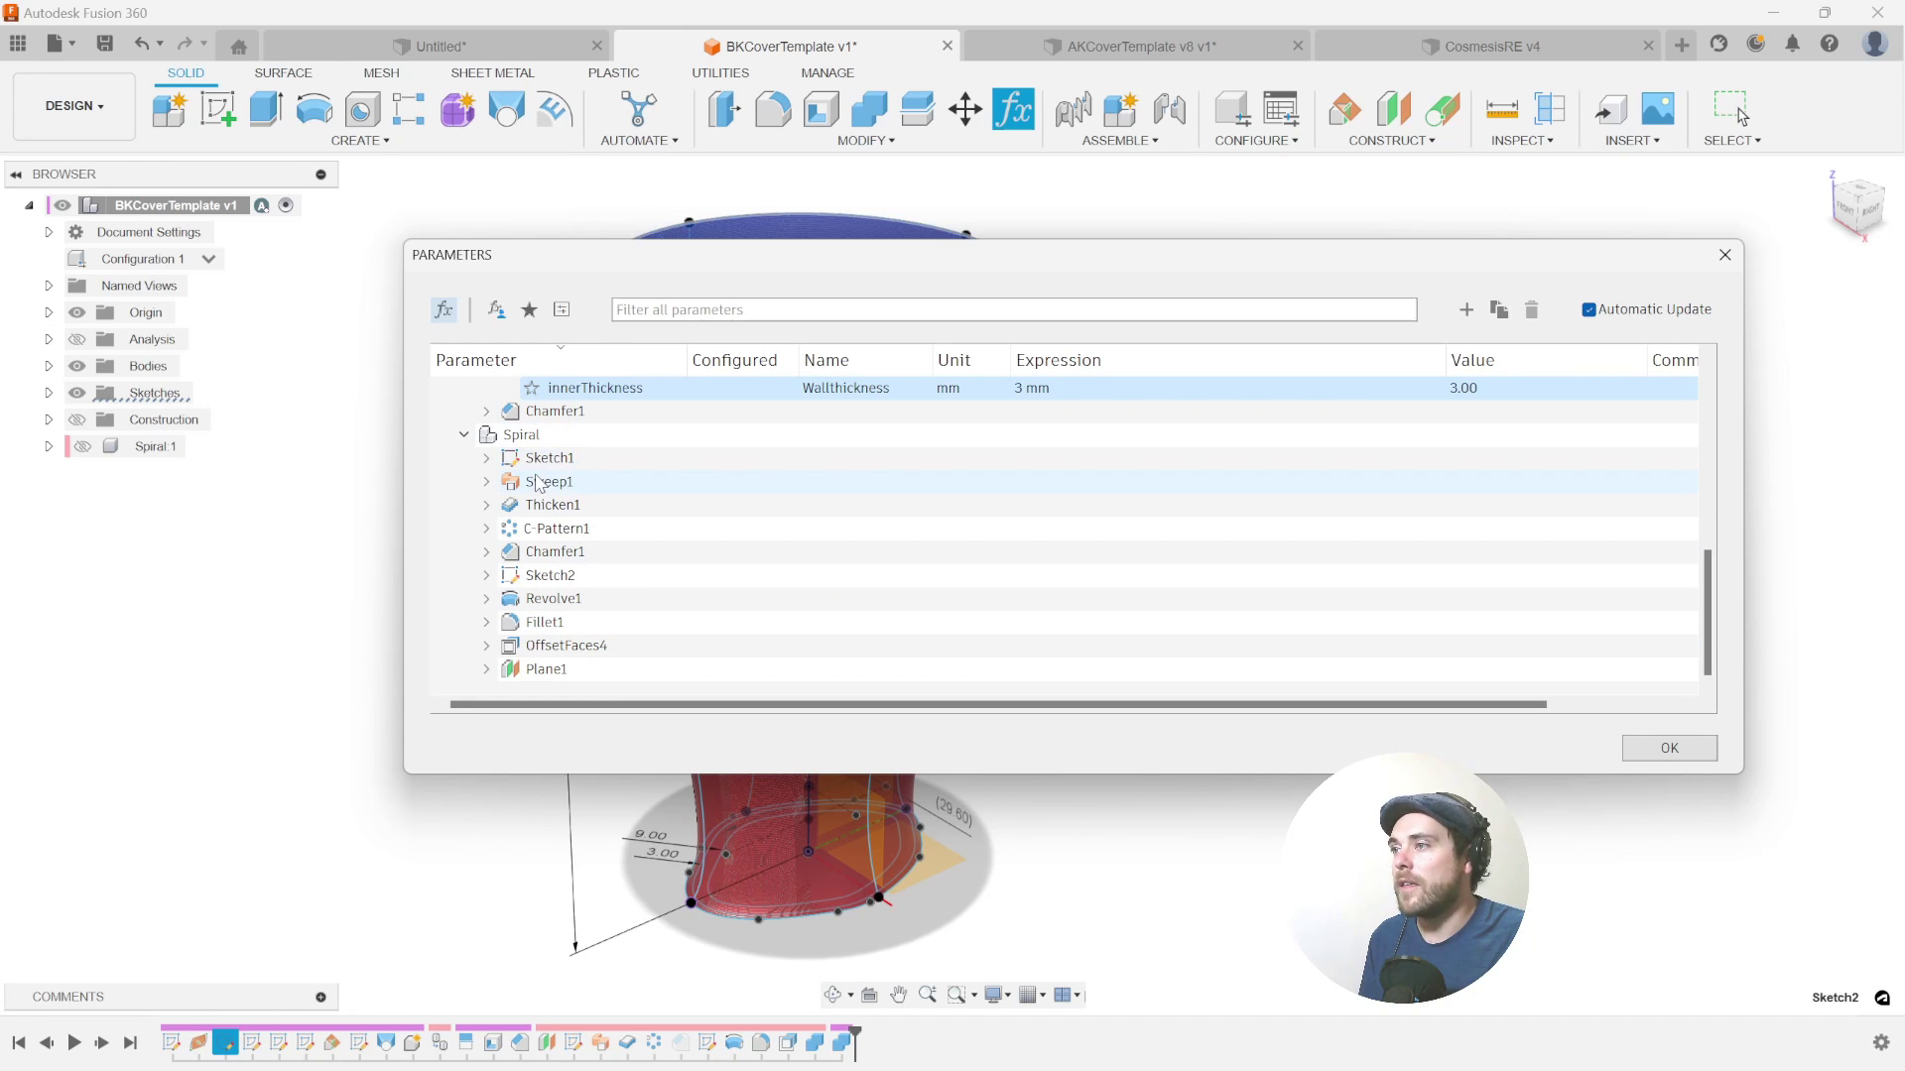
click(487, 505)
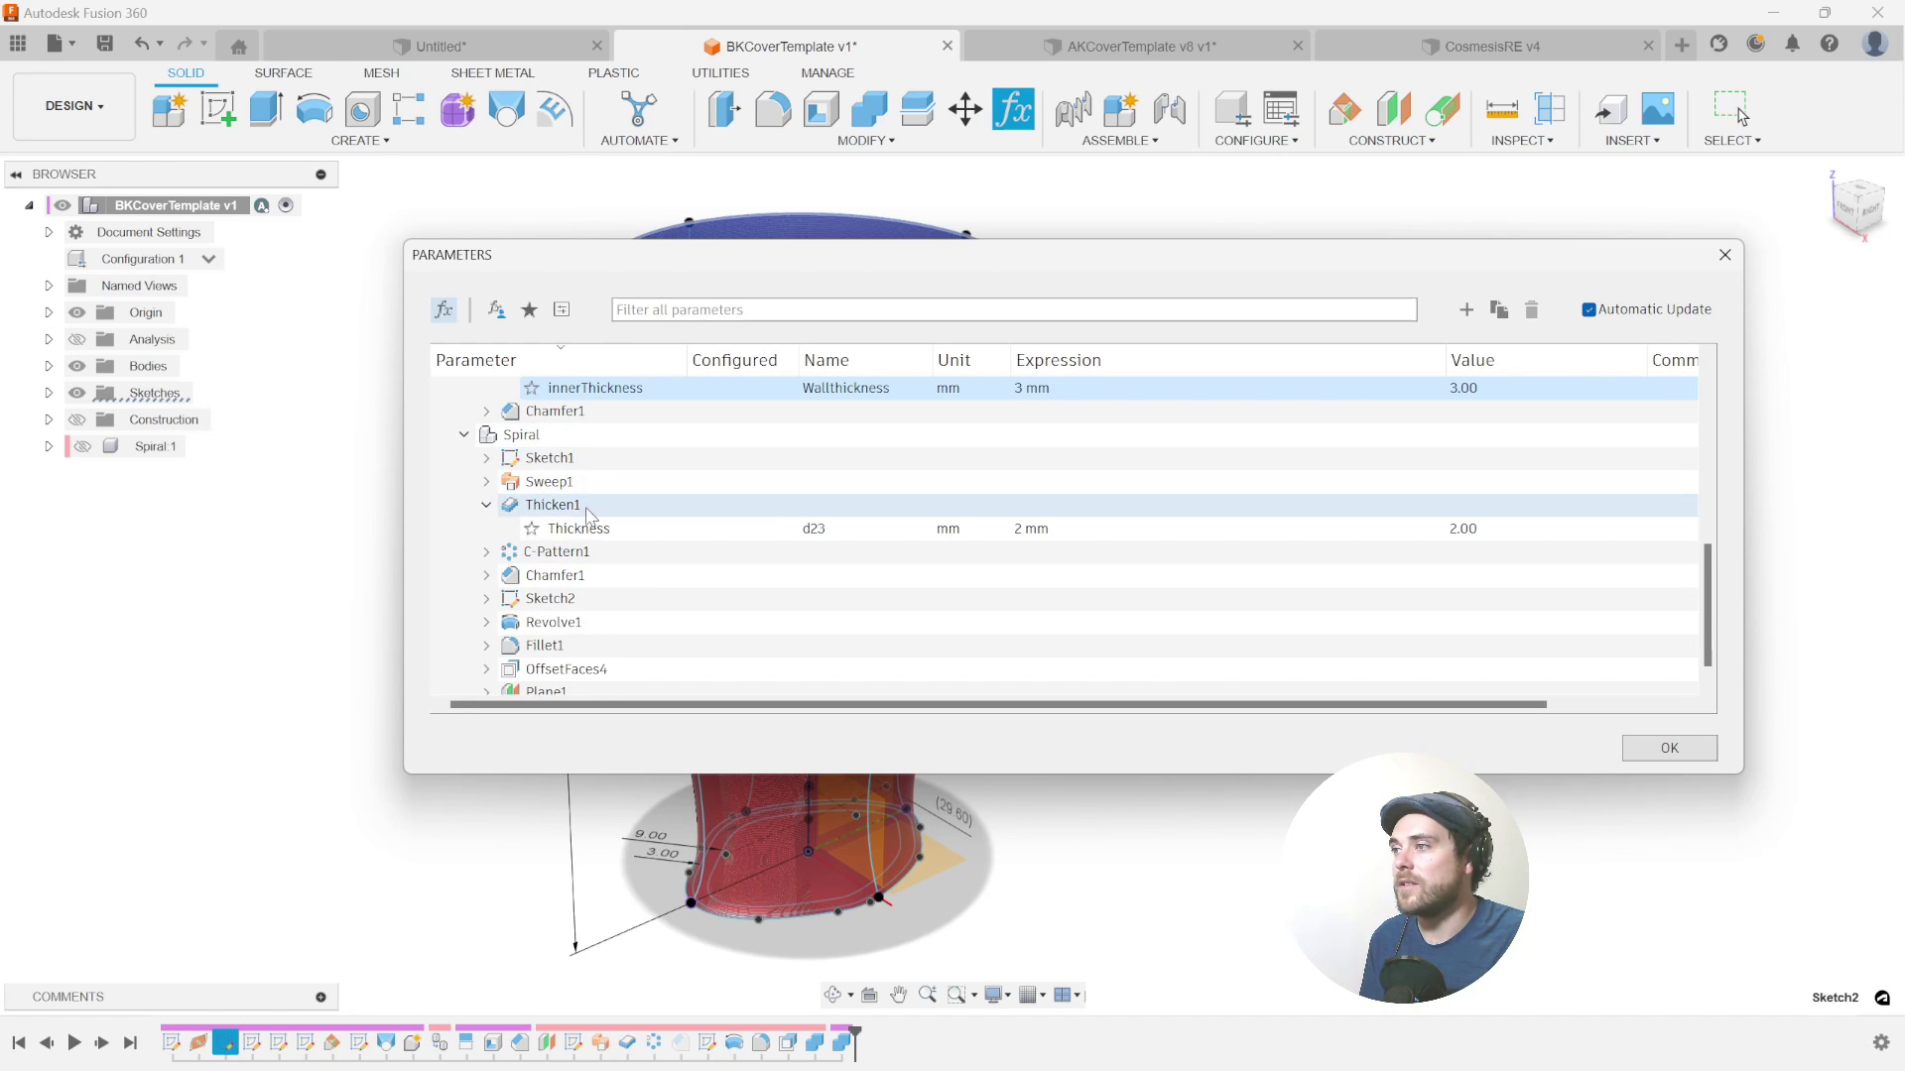
double_click(868, 528)
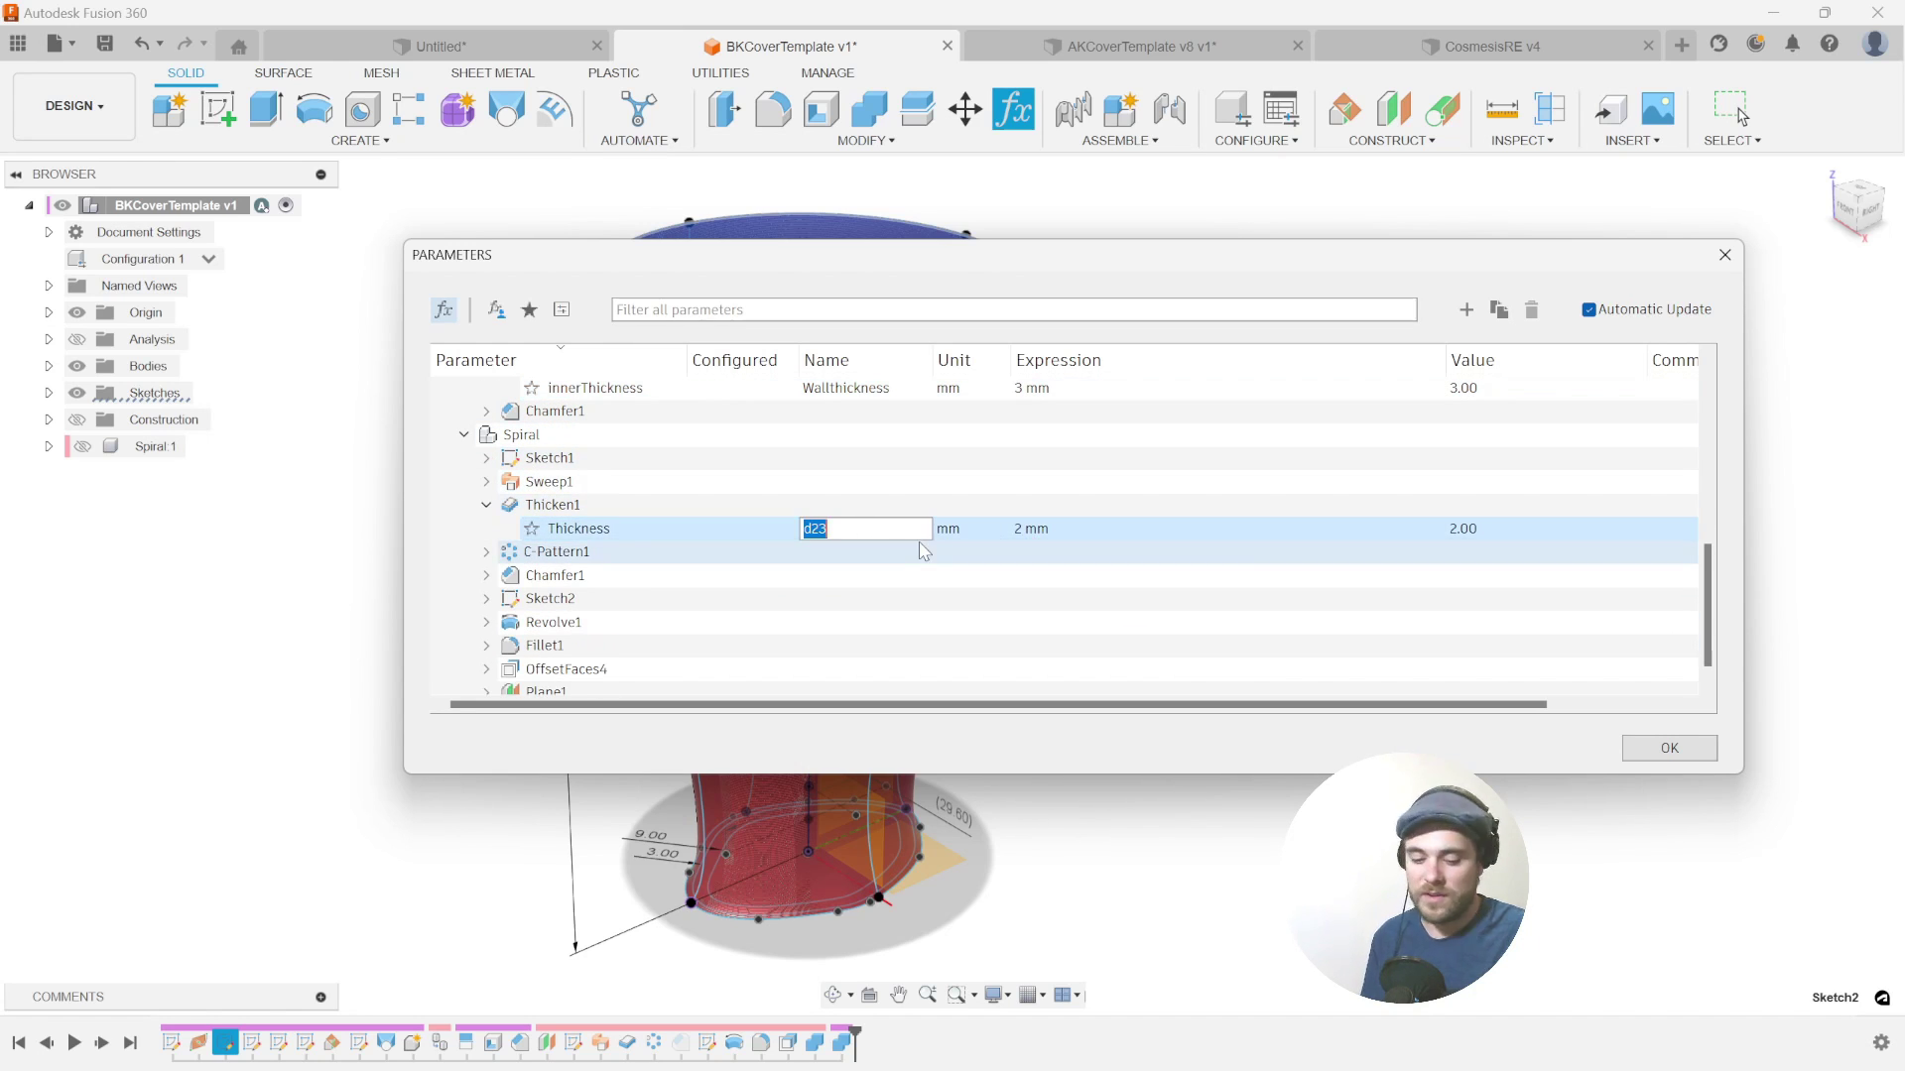
text(RibThickn)
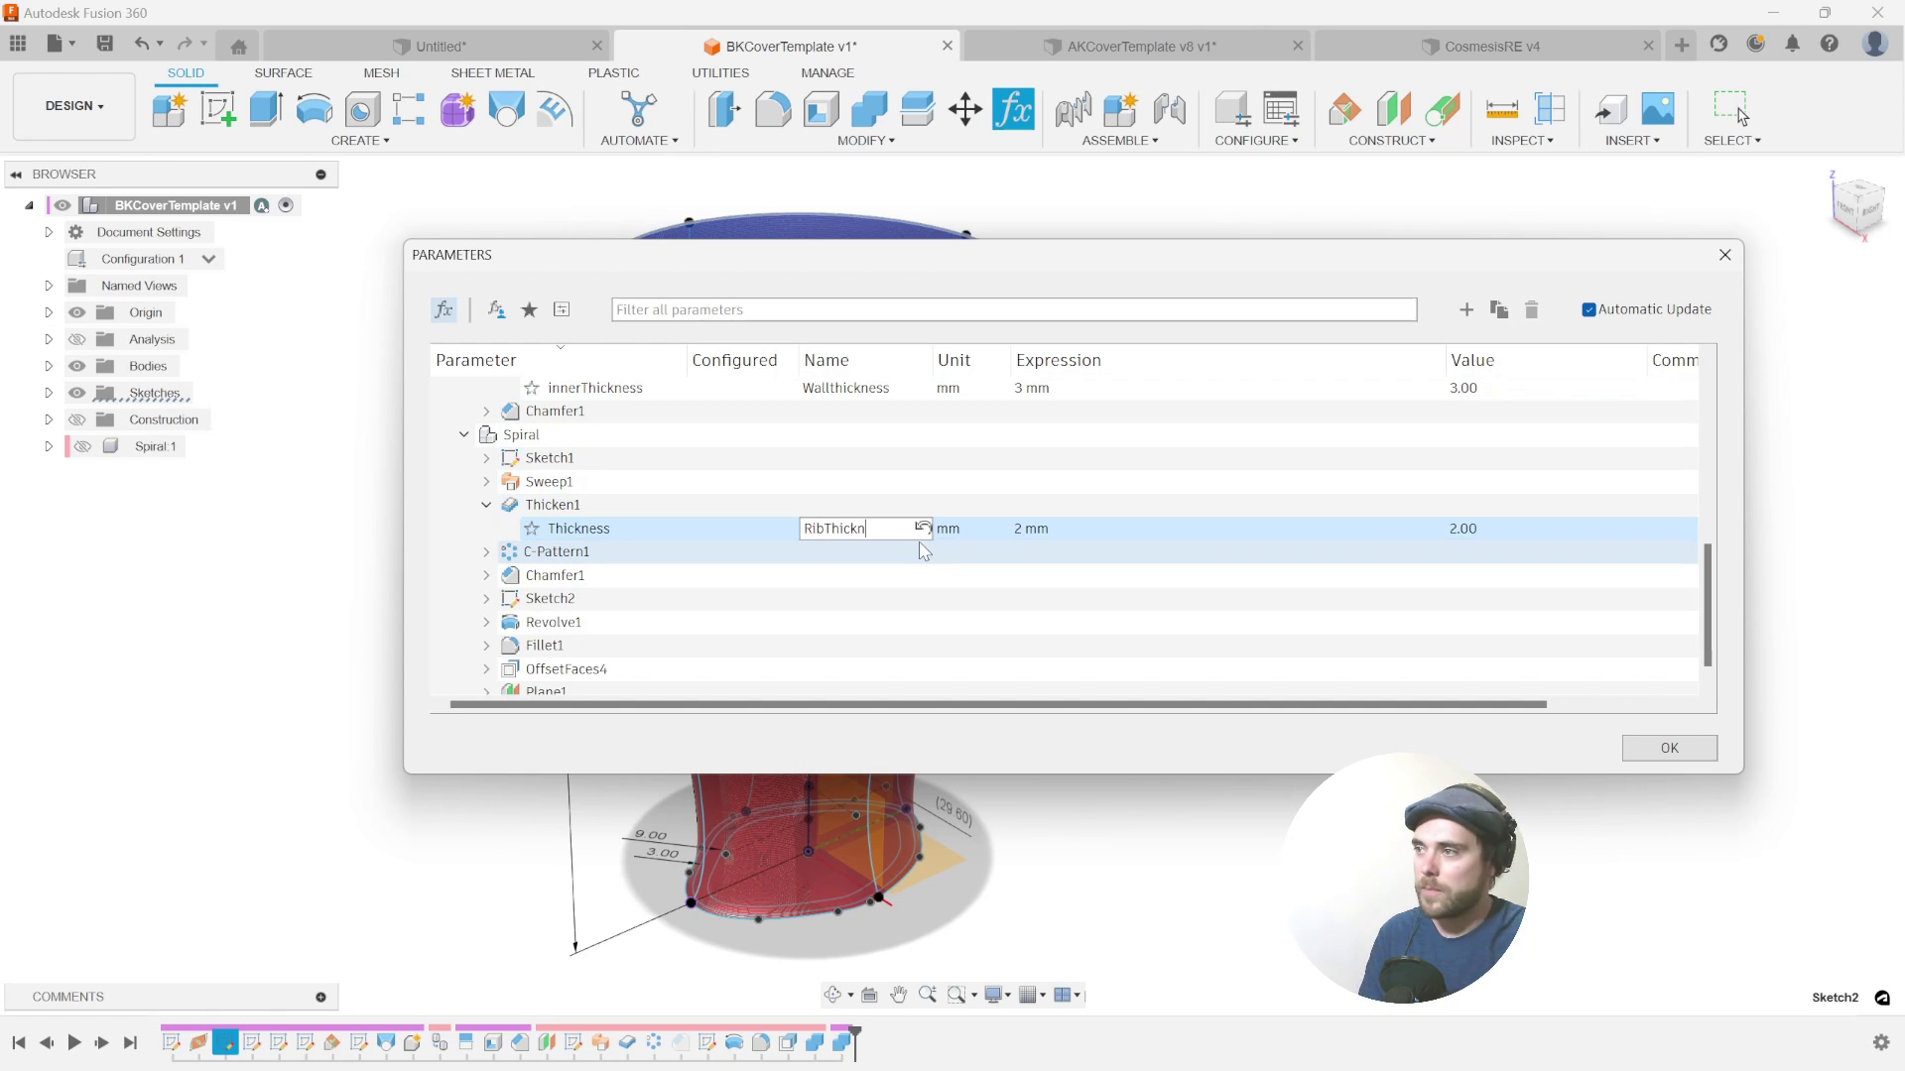
text(ess)
key(Return)
- Mark DeviceHeight and UpperDiameter as favourite parameters
scroll(525, 541, up, 4)
scroll(535, 570, up, 5)
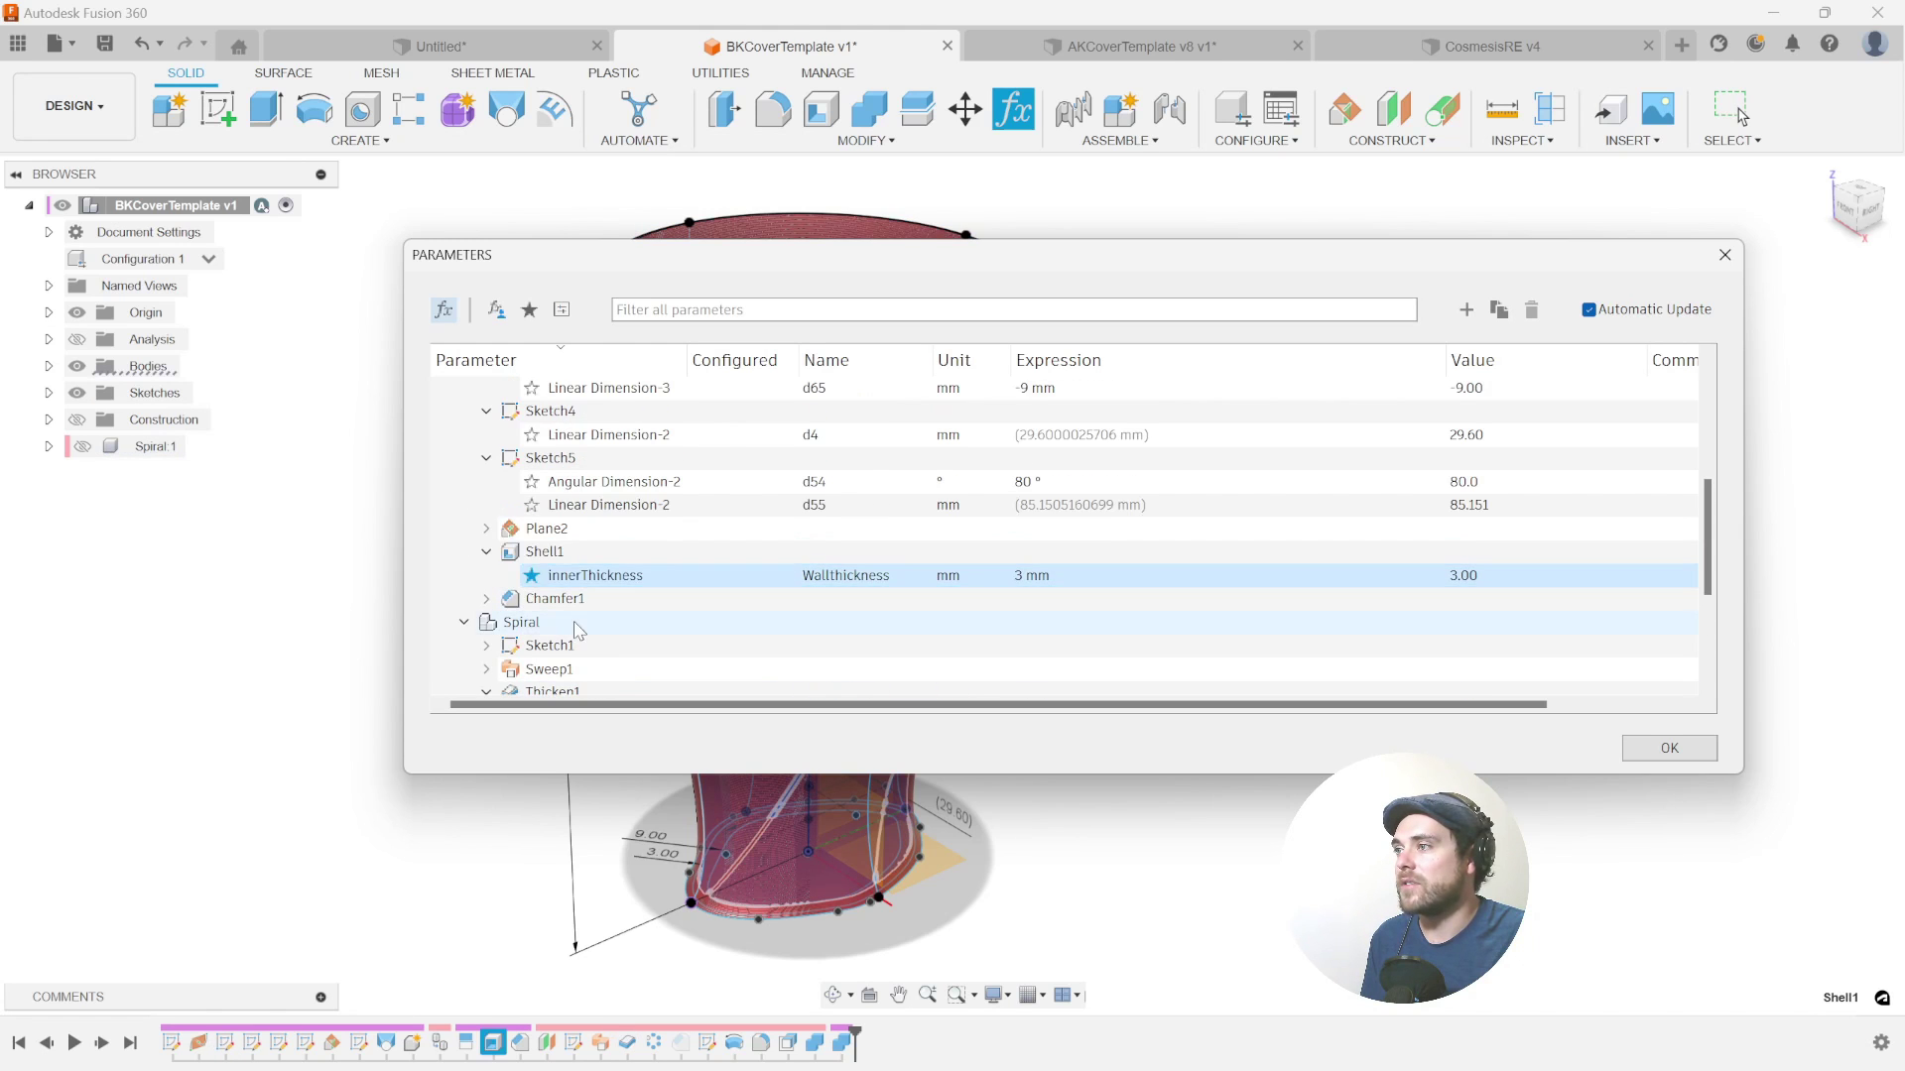
scroll(553, 583, up, 2)
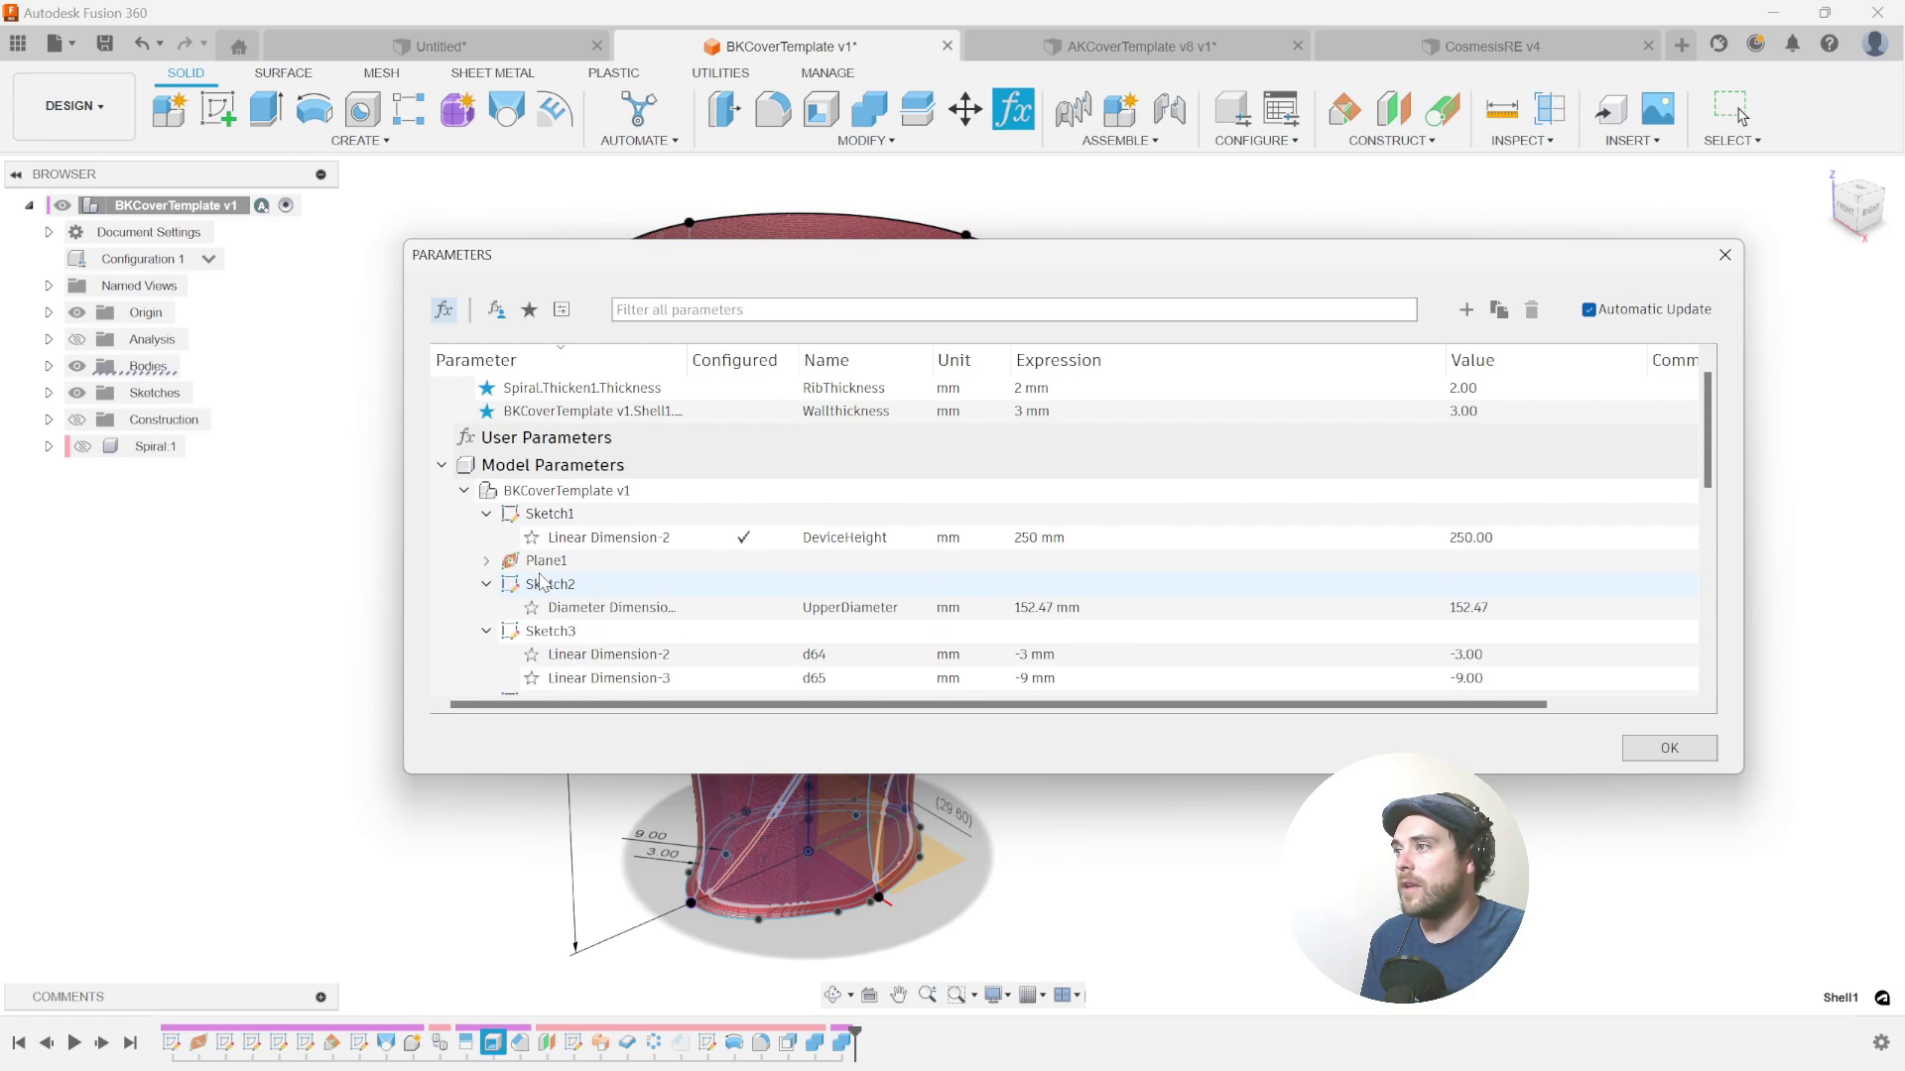
click(532, 541)
click(532, 538)
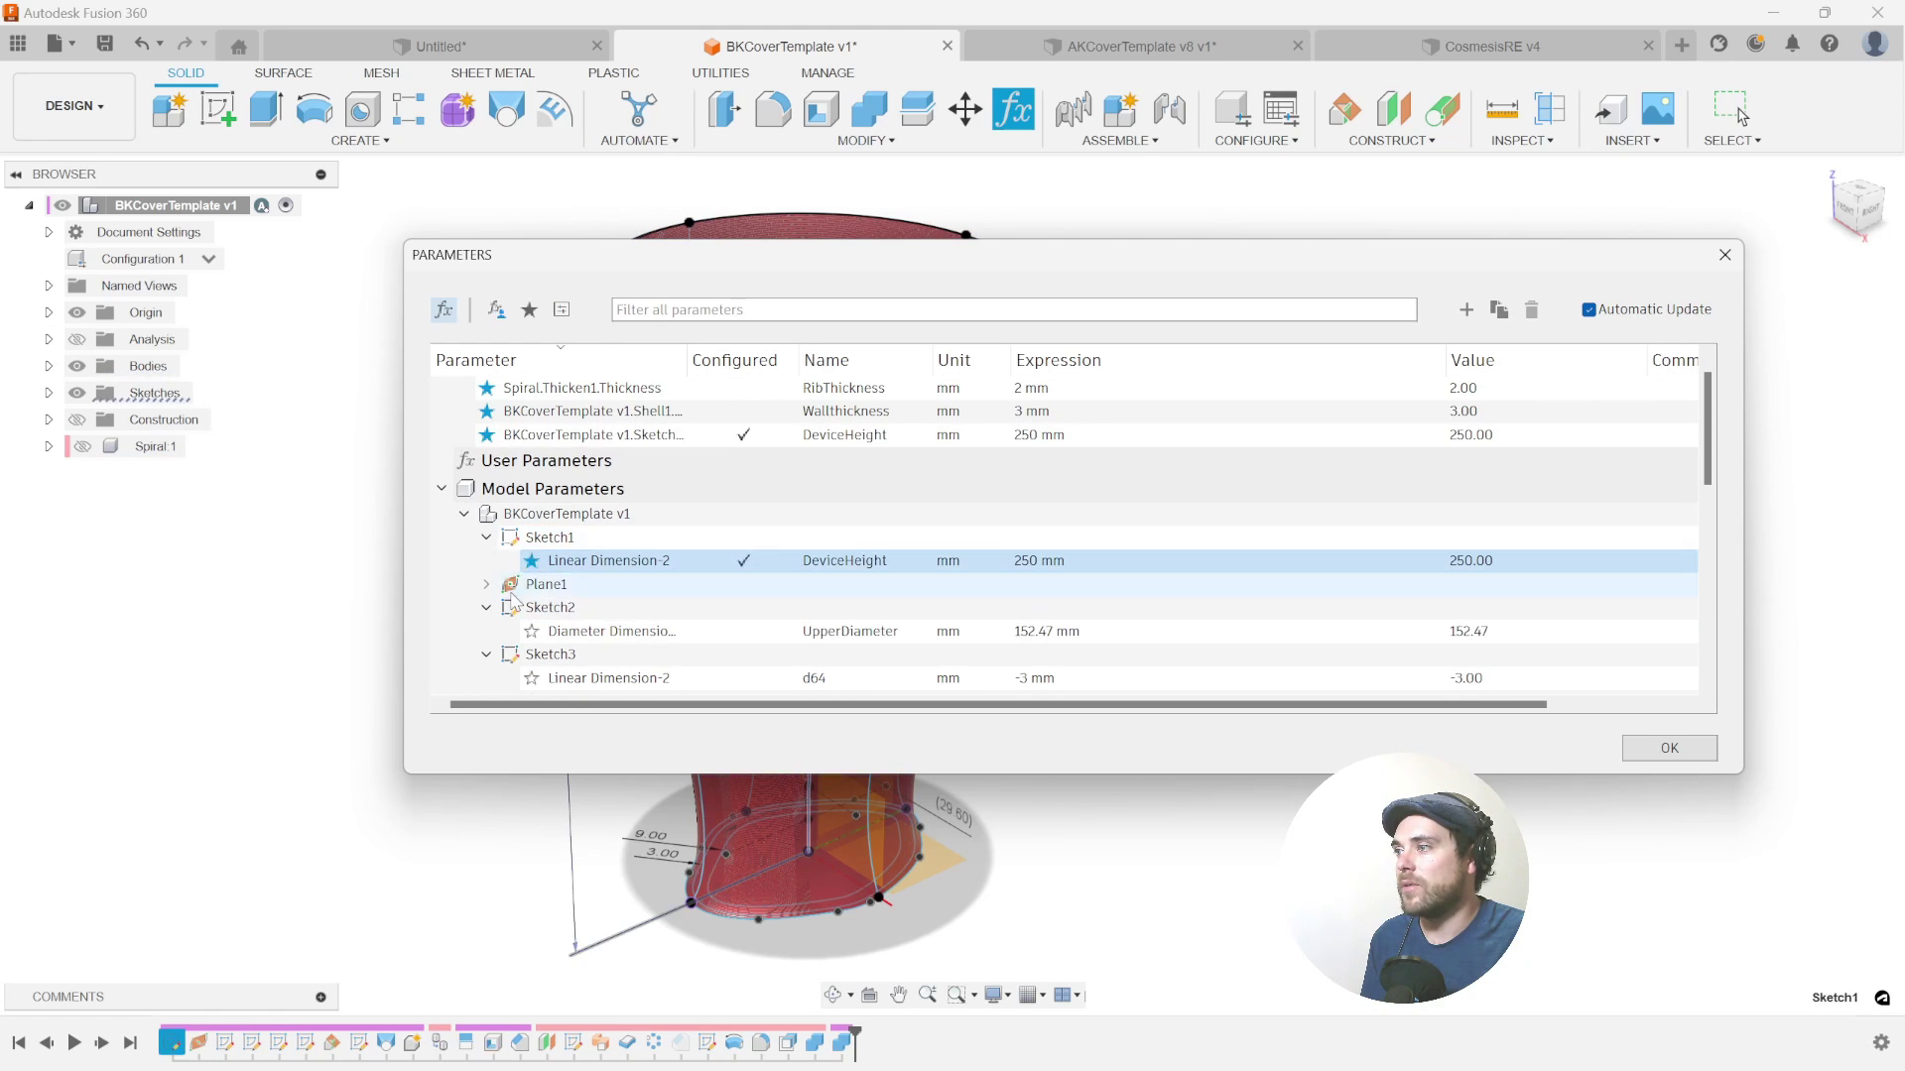
click(532, 631)
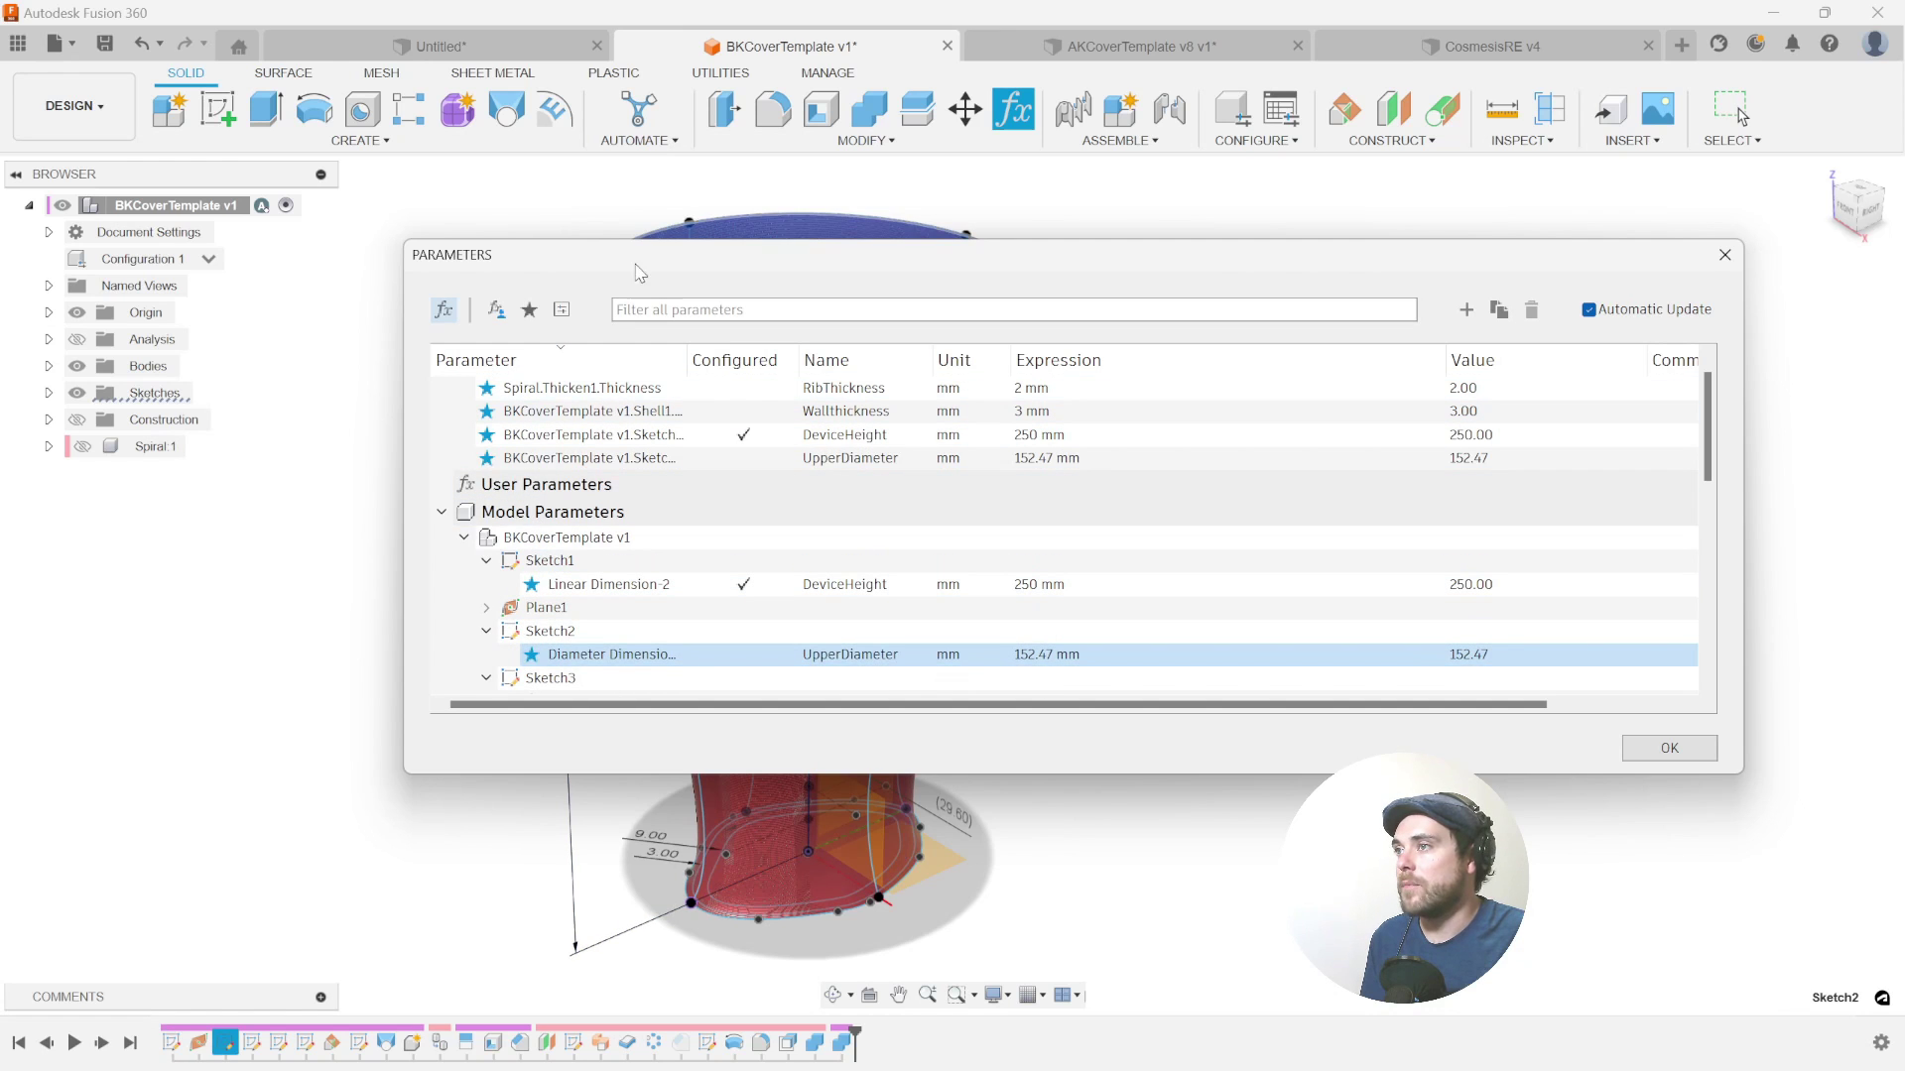
drag(690, 274, 564, 229)
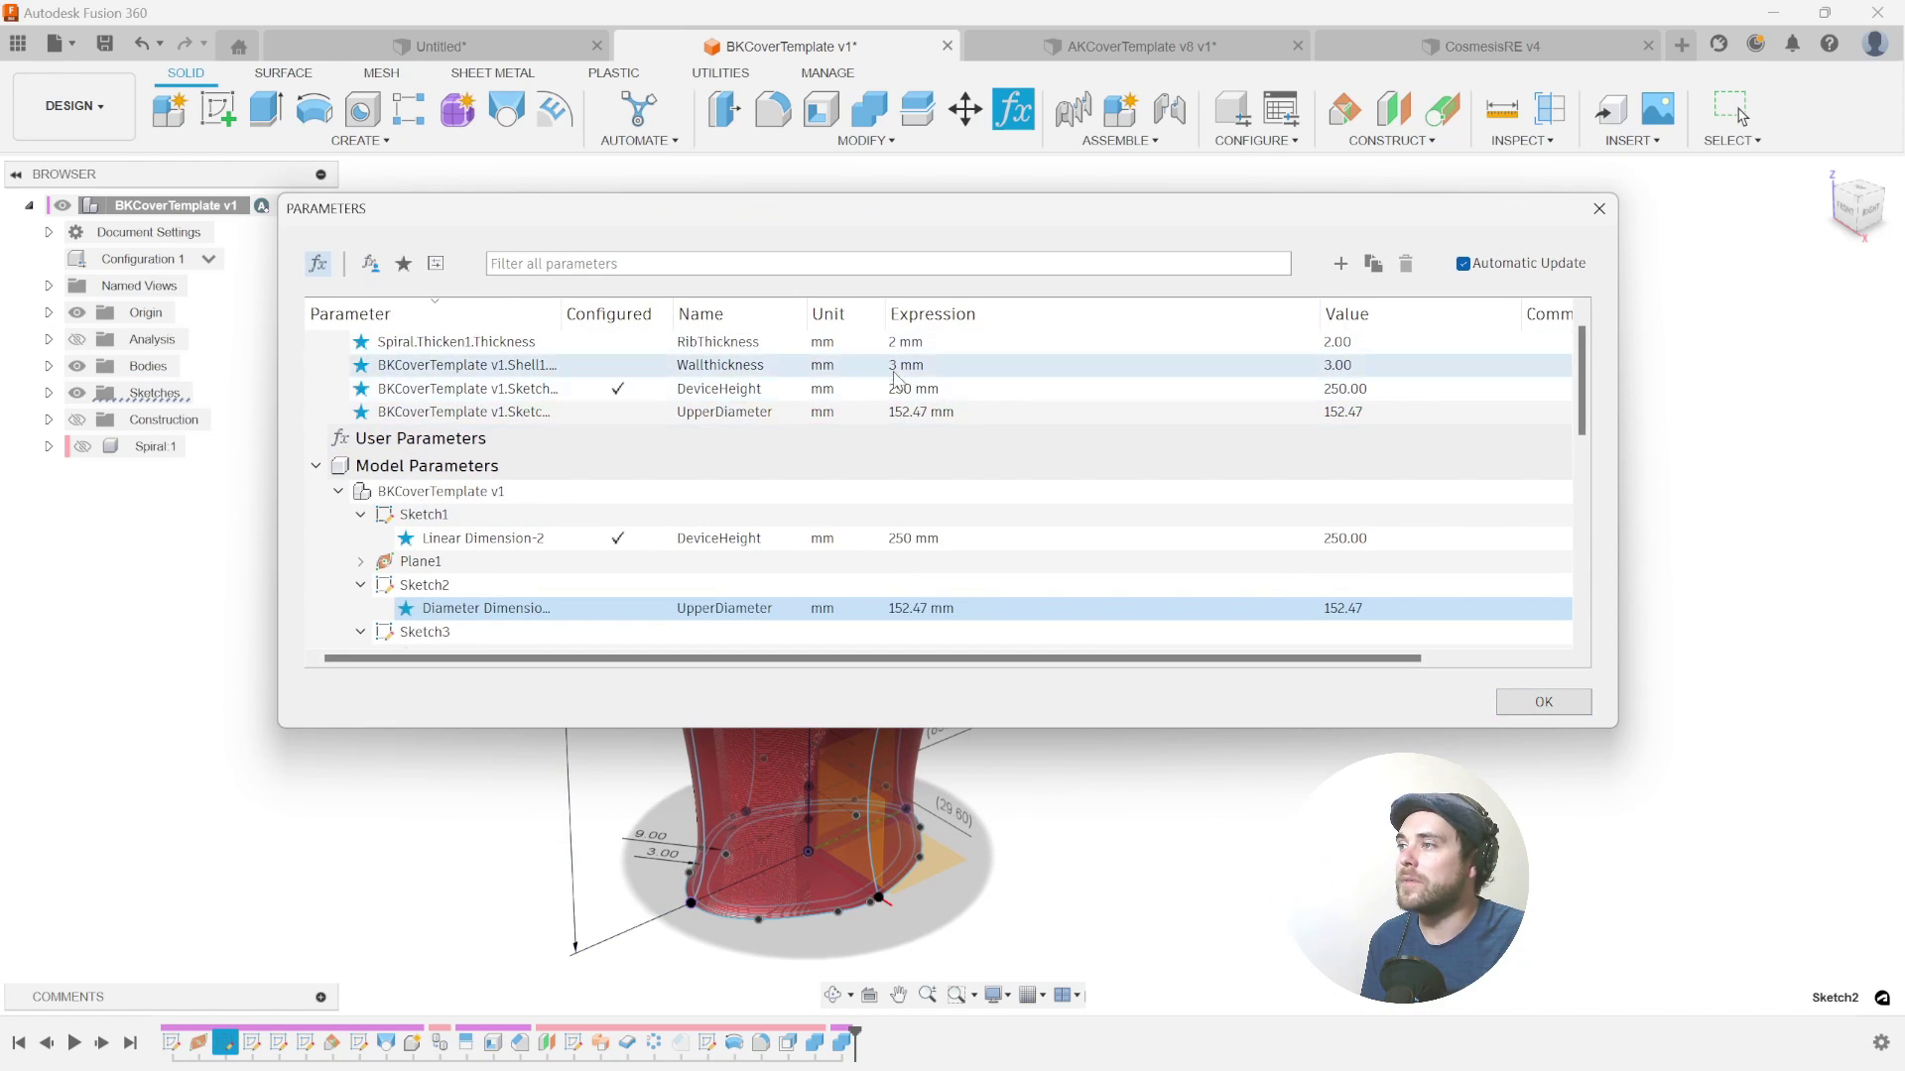
- Add UpperDiameter, WallThickness and RibThickness as configured columns beside DeviceHeight
click(1542, 702)
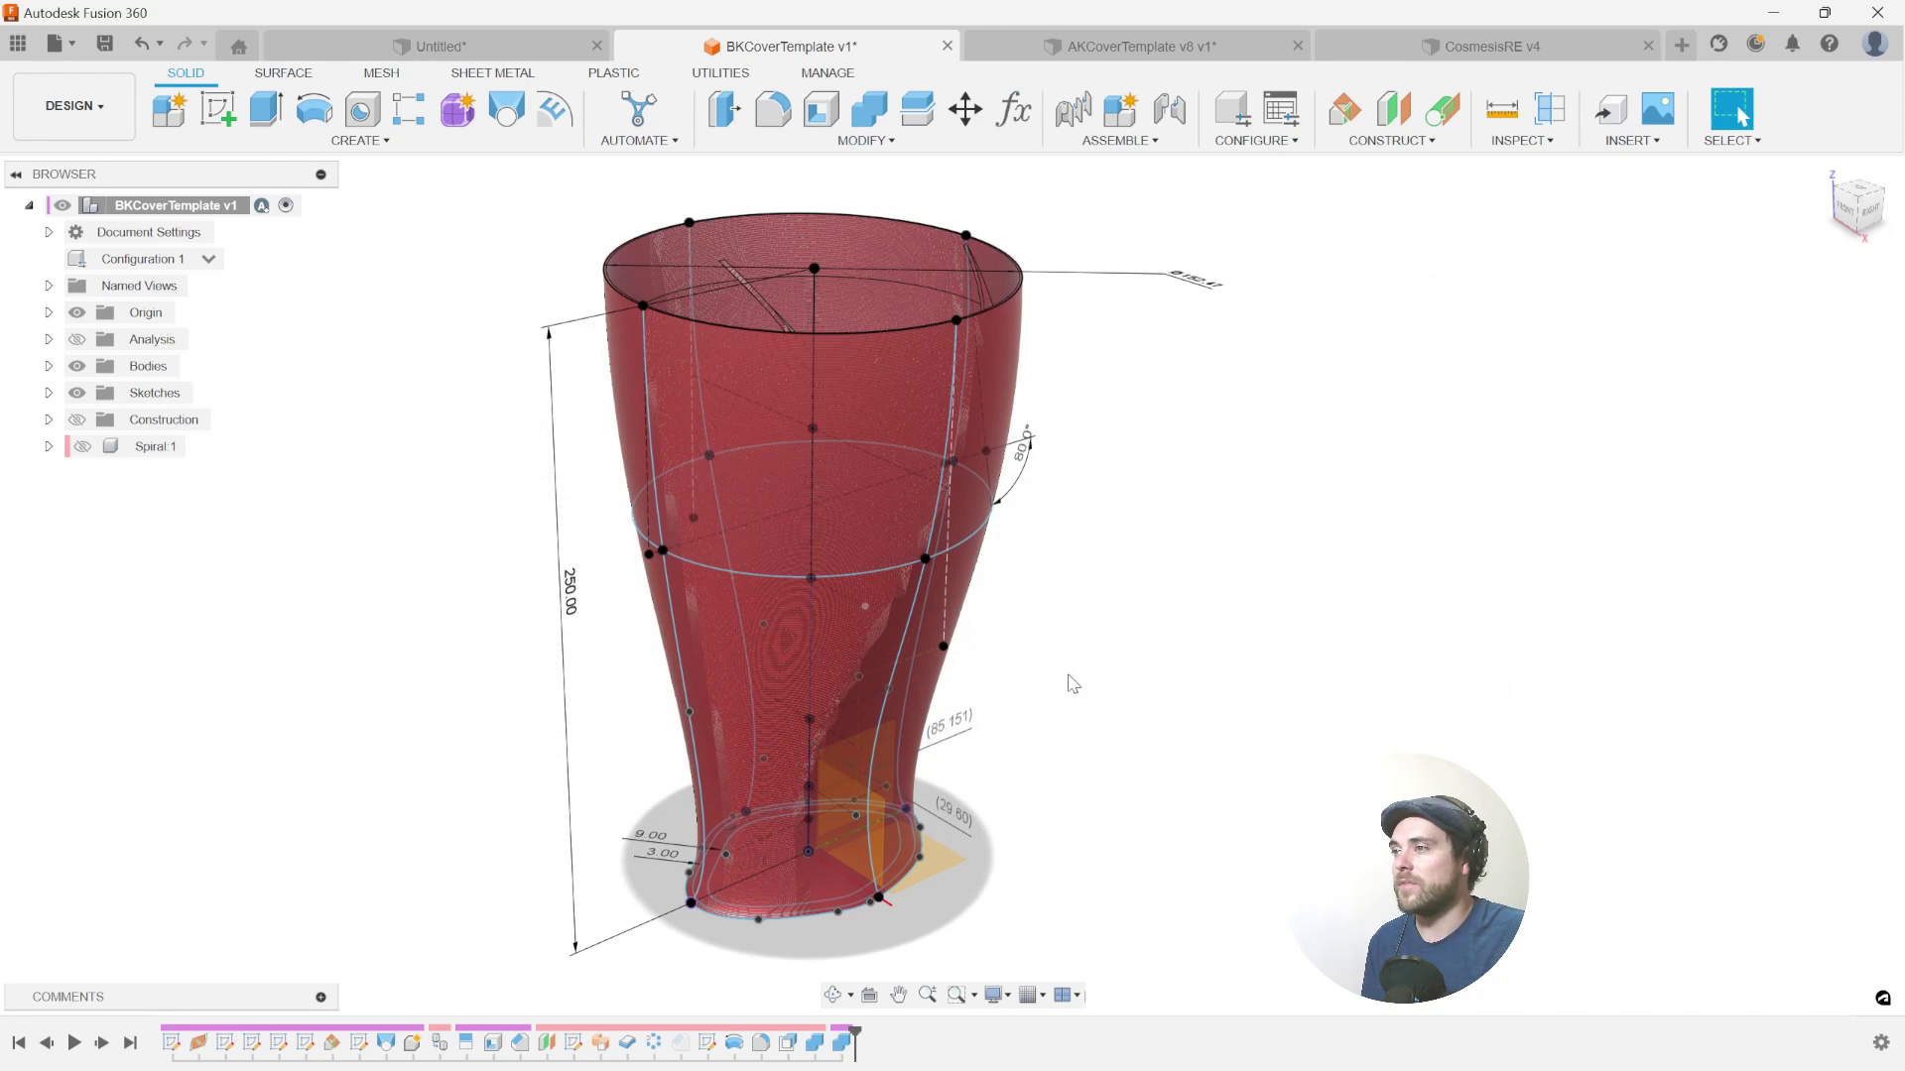
shift+middle_drag(1445, 591, 1298, 574)
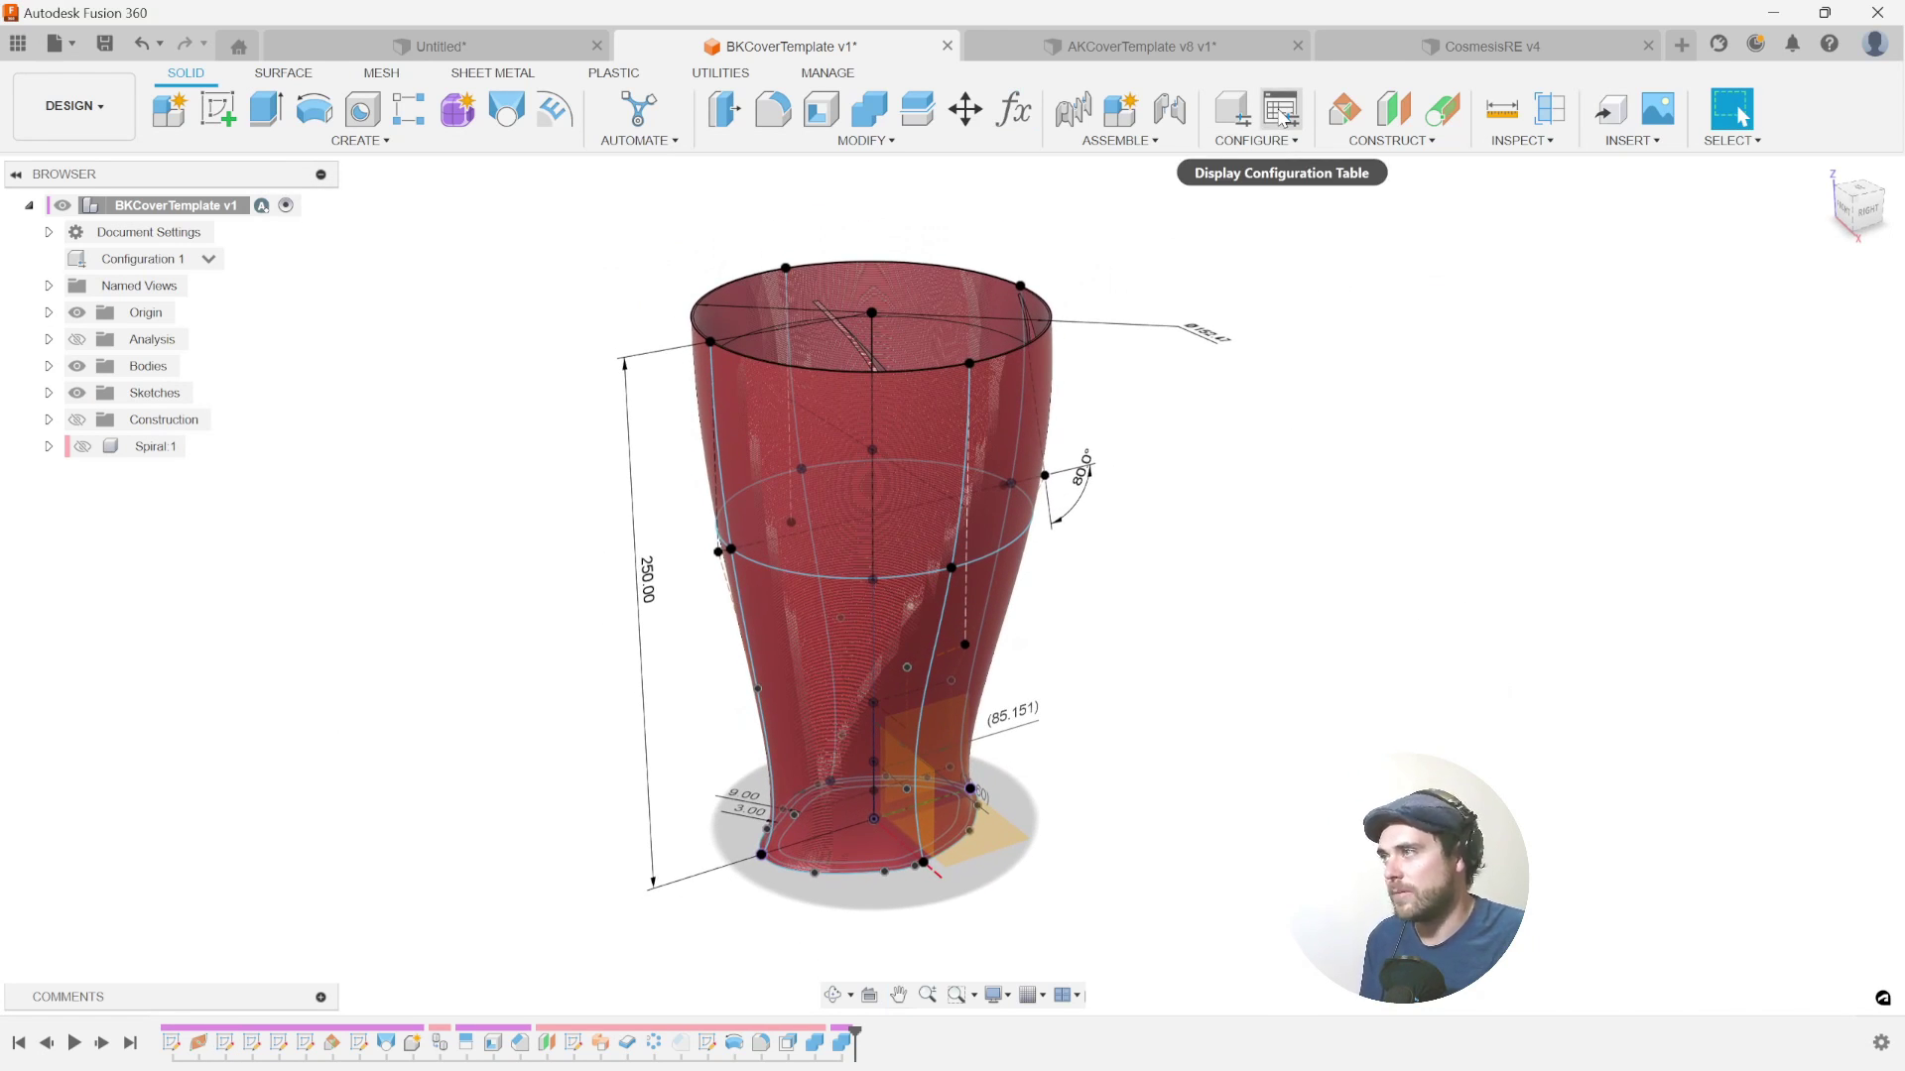
click(1252, 116)
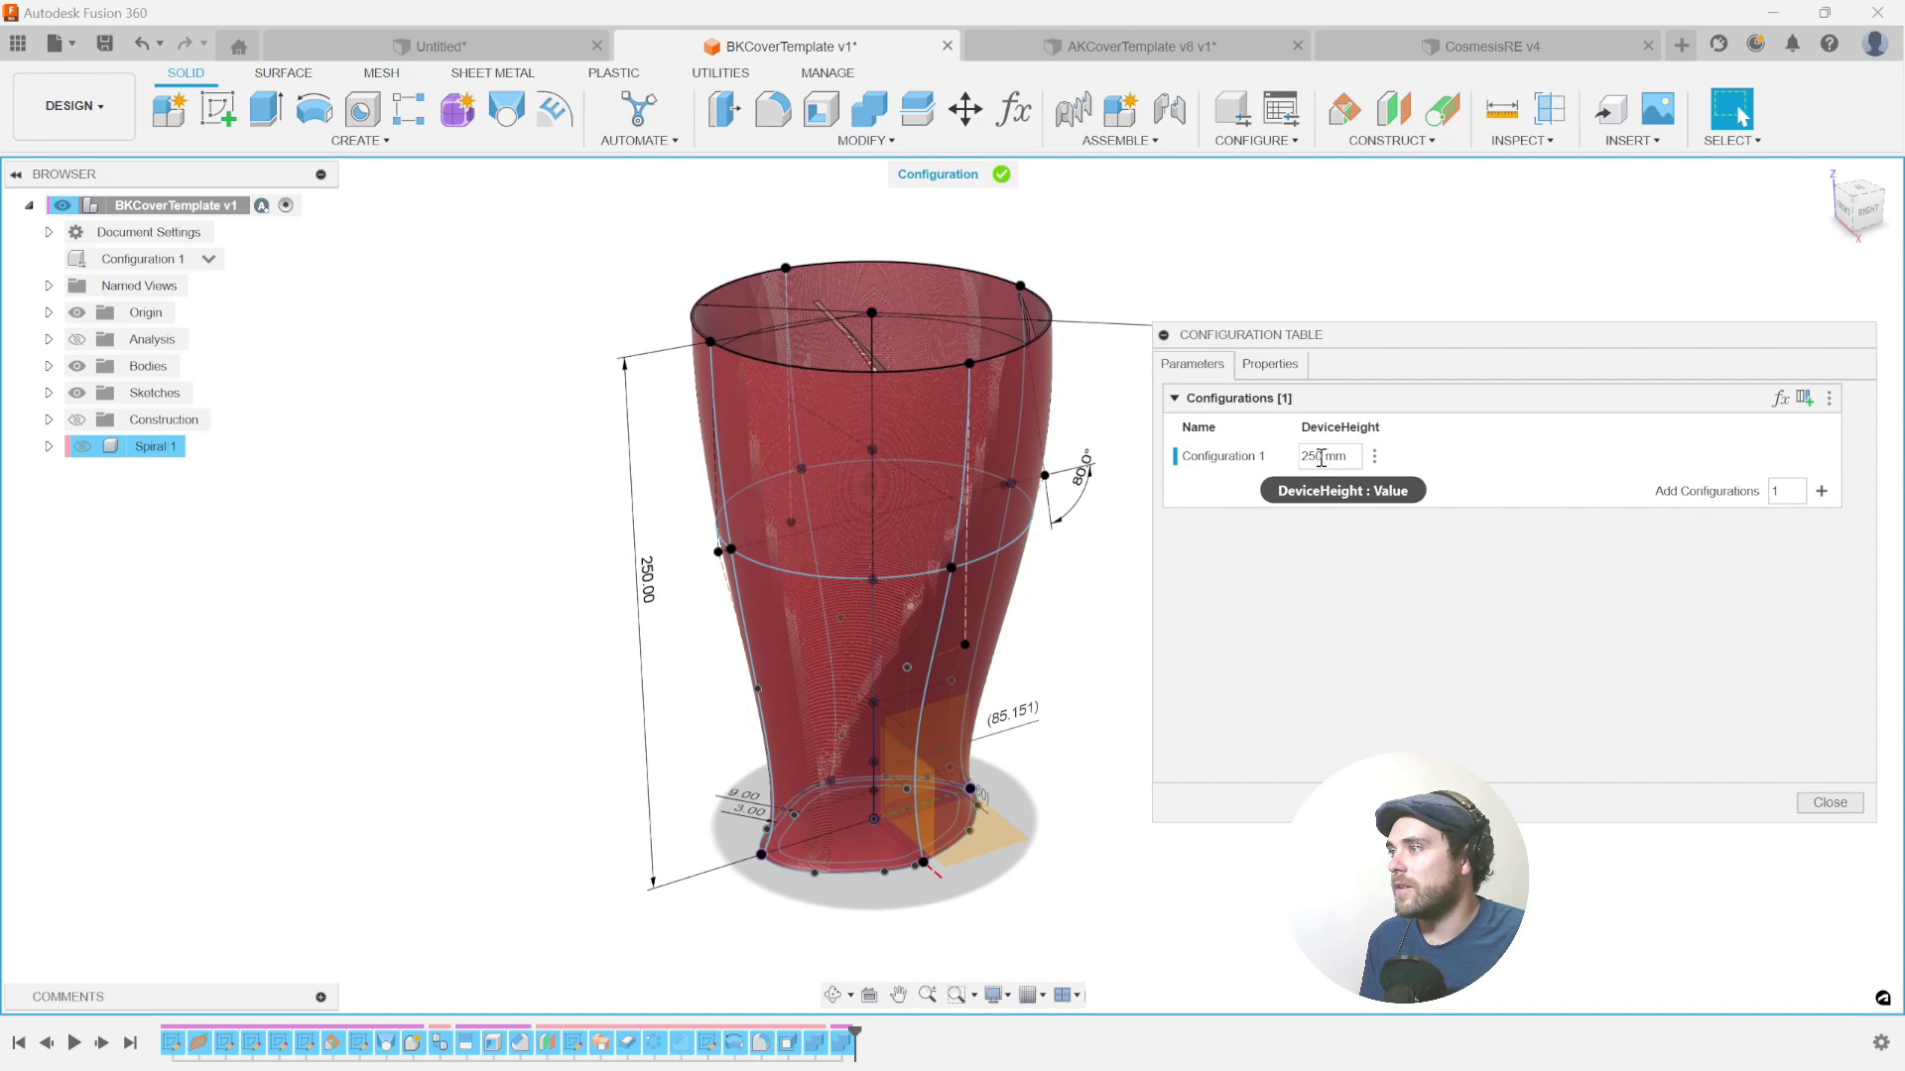
click(1780, 399)
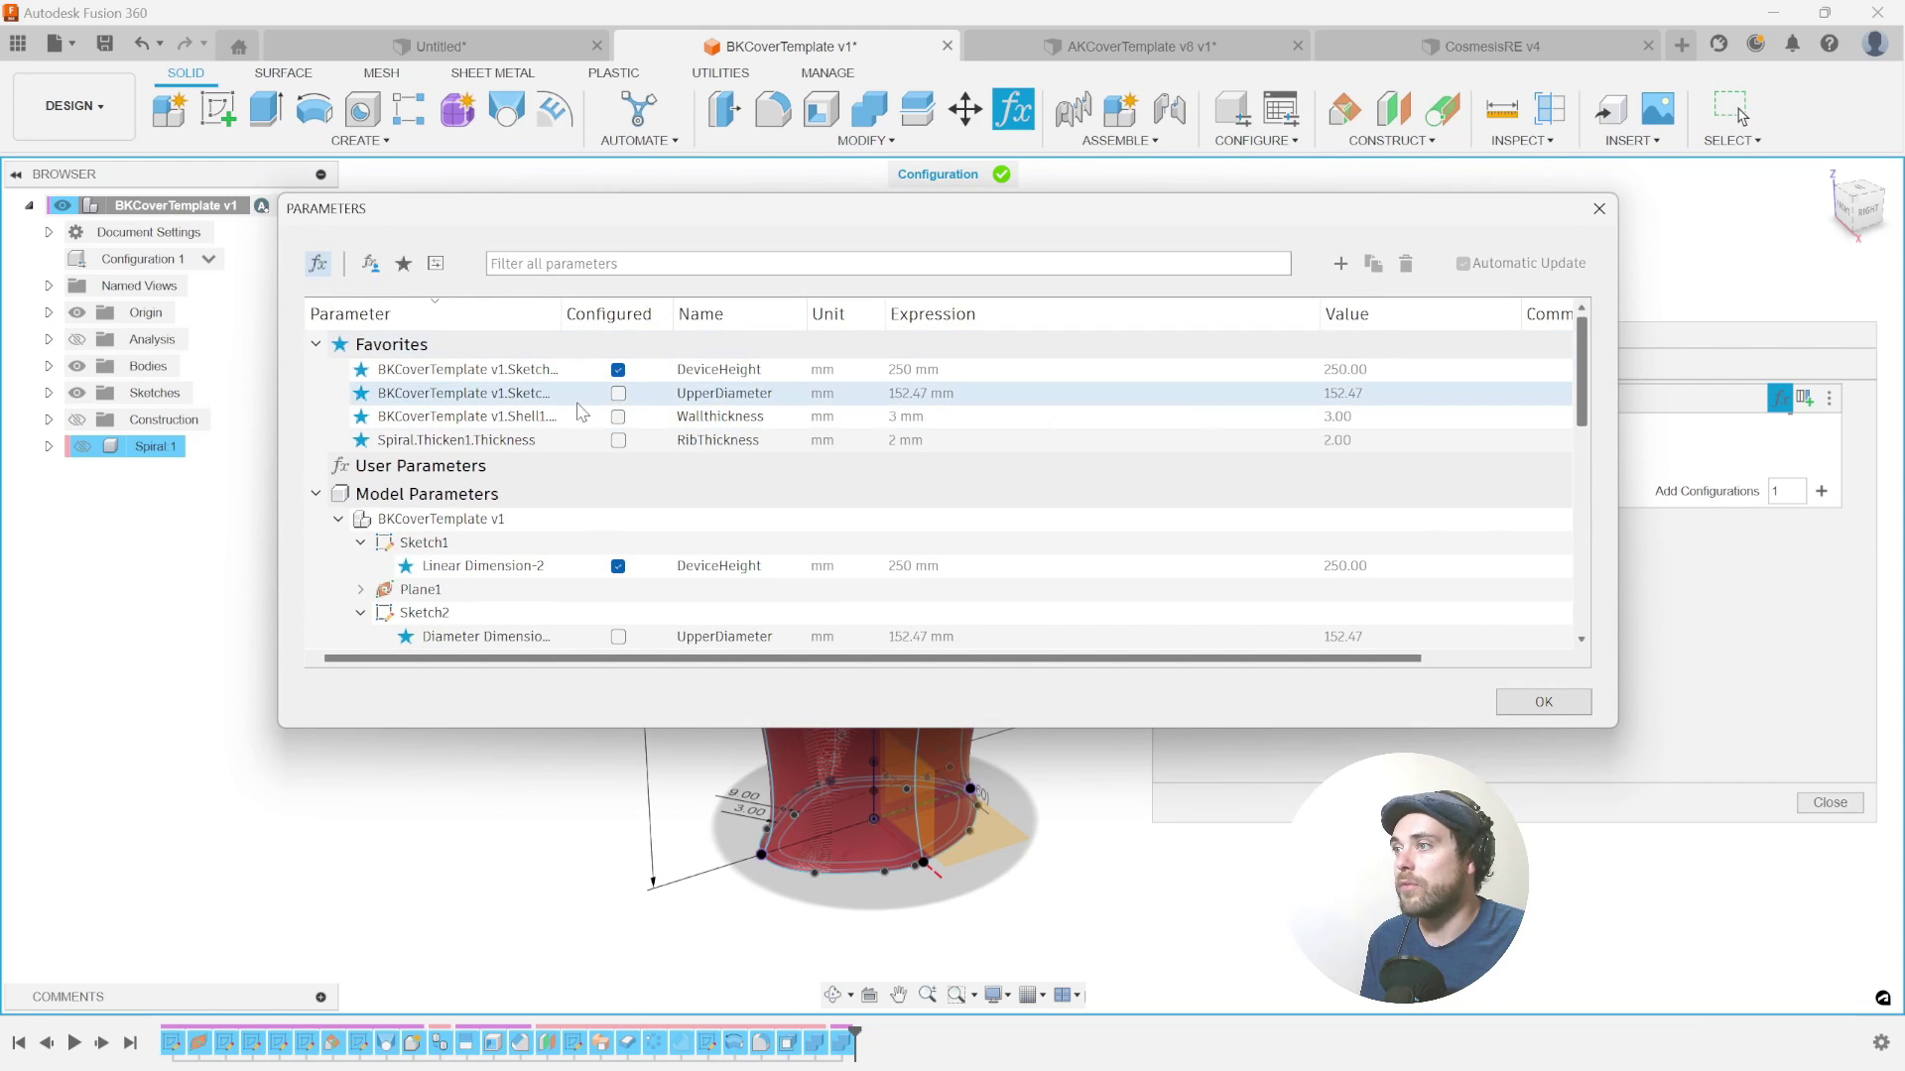
click(593, 364)
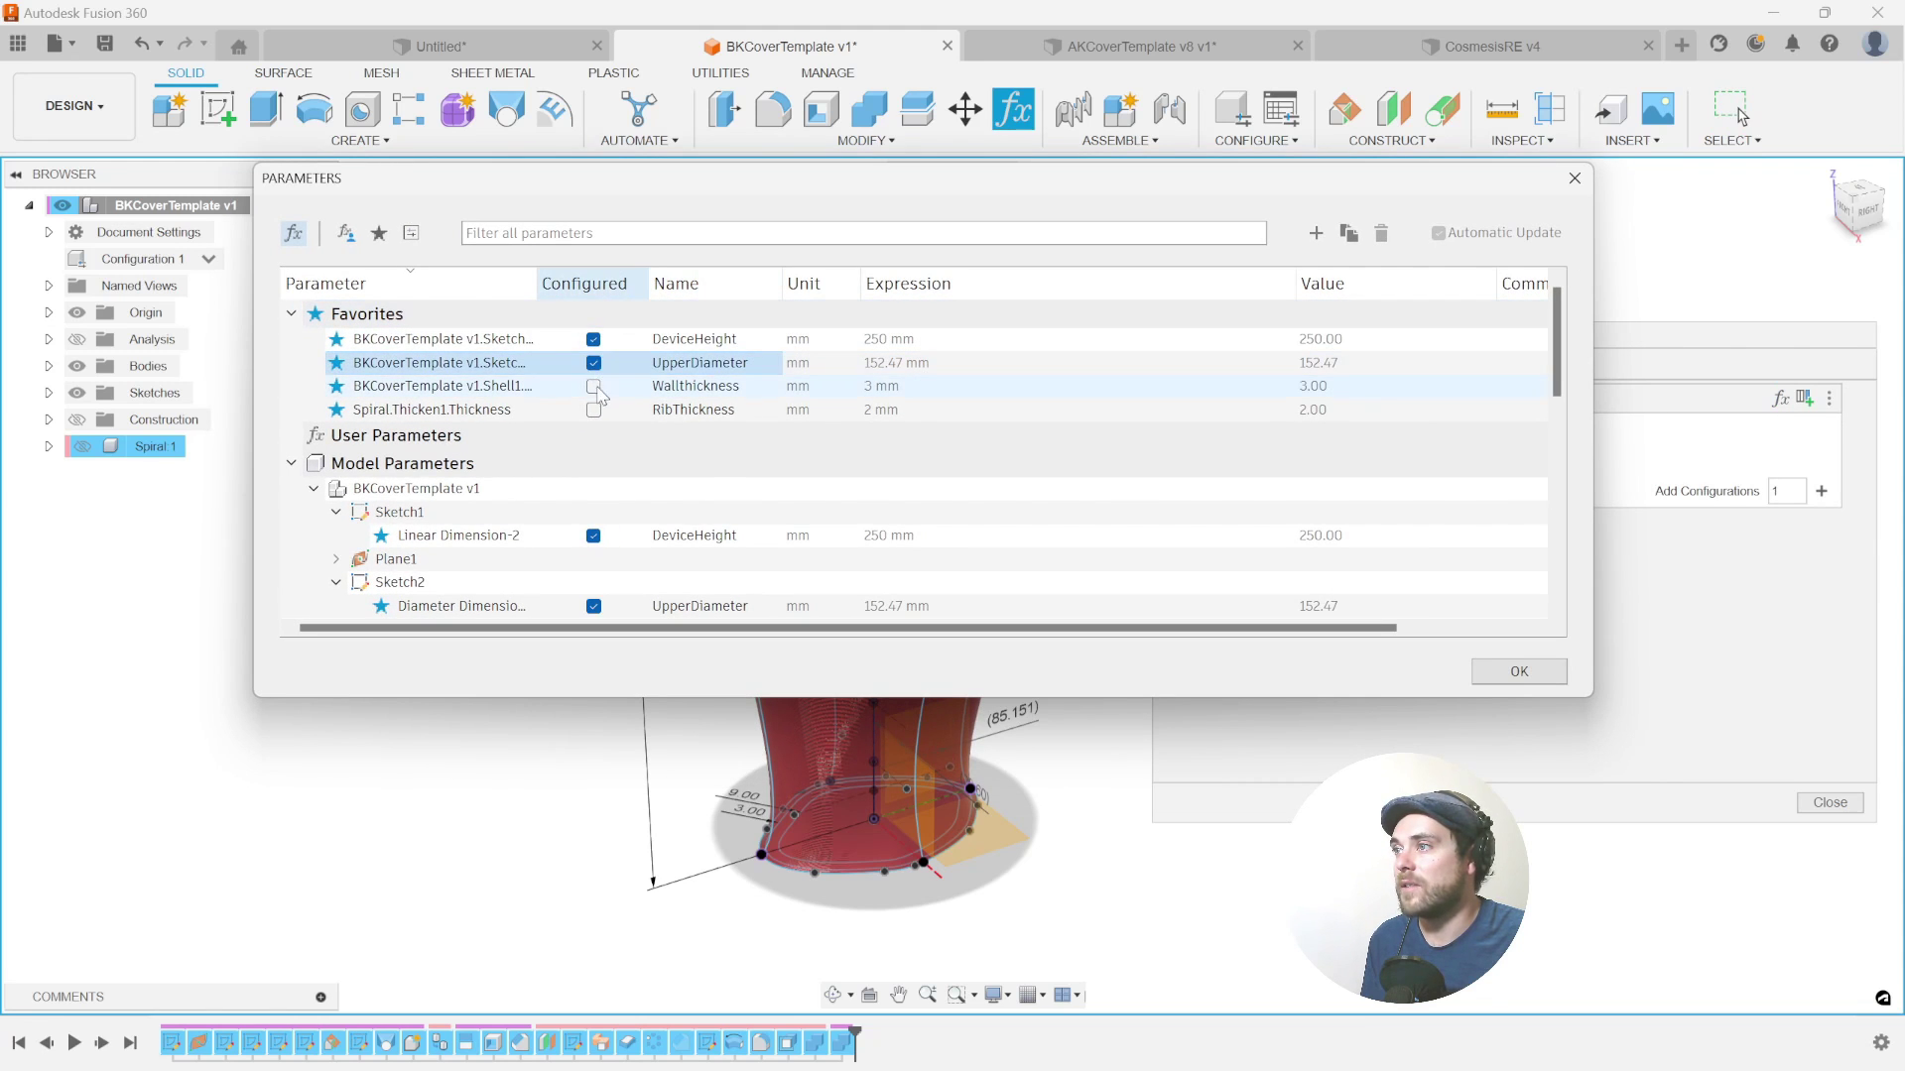
click(595, 387)
click(595, 413)
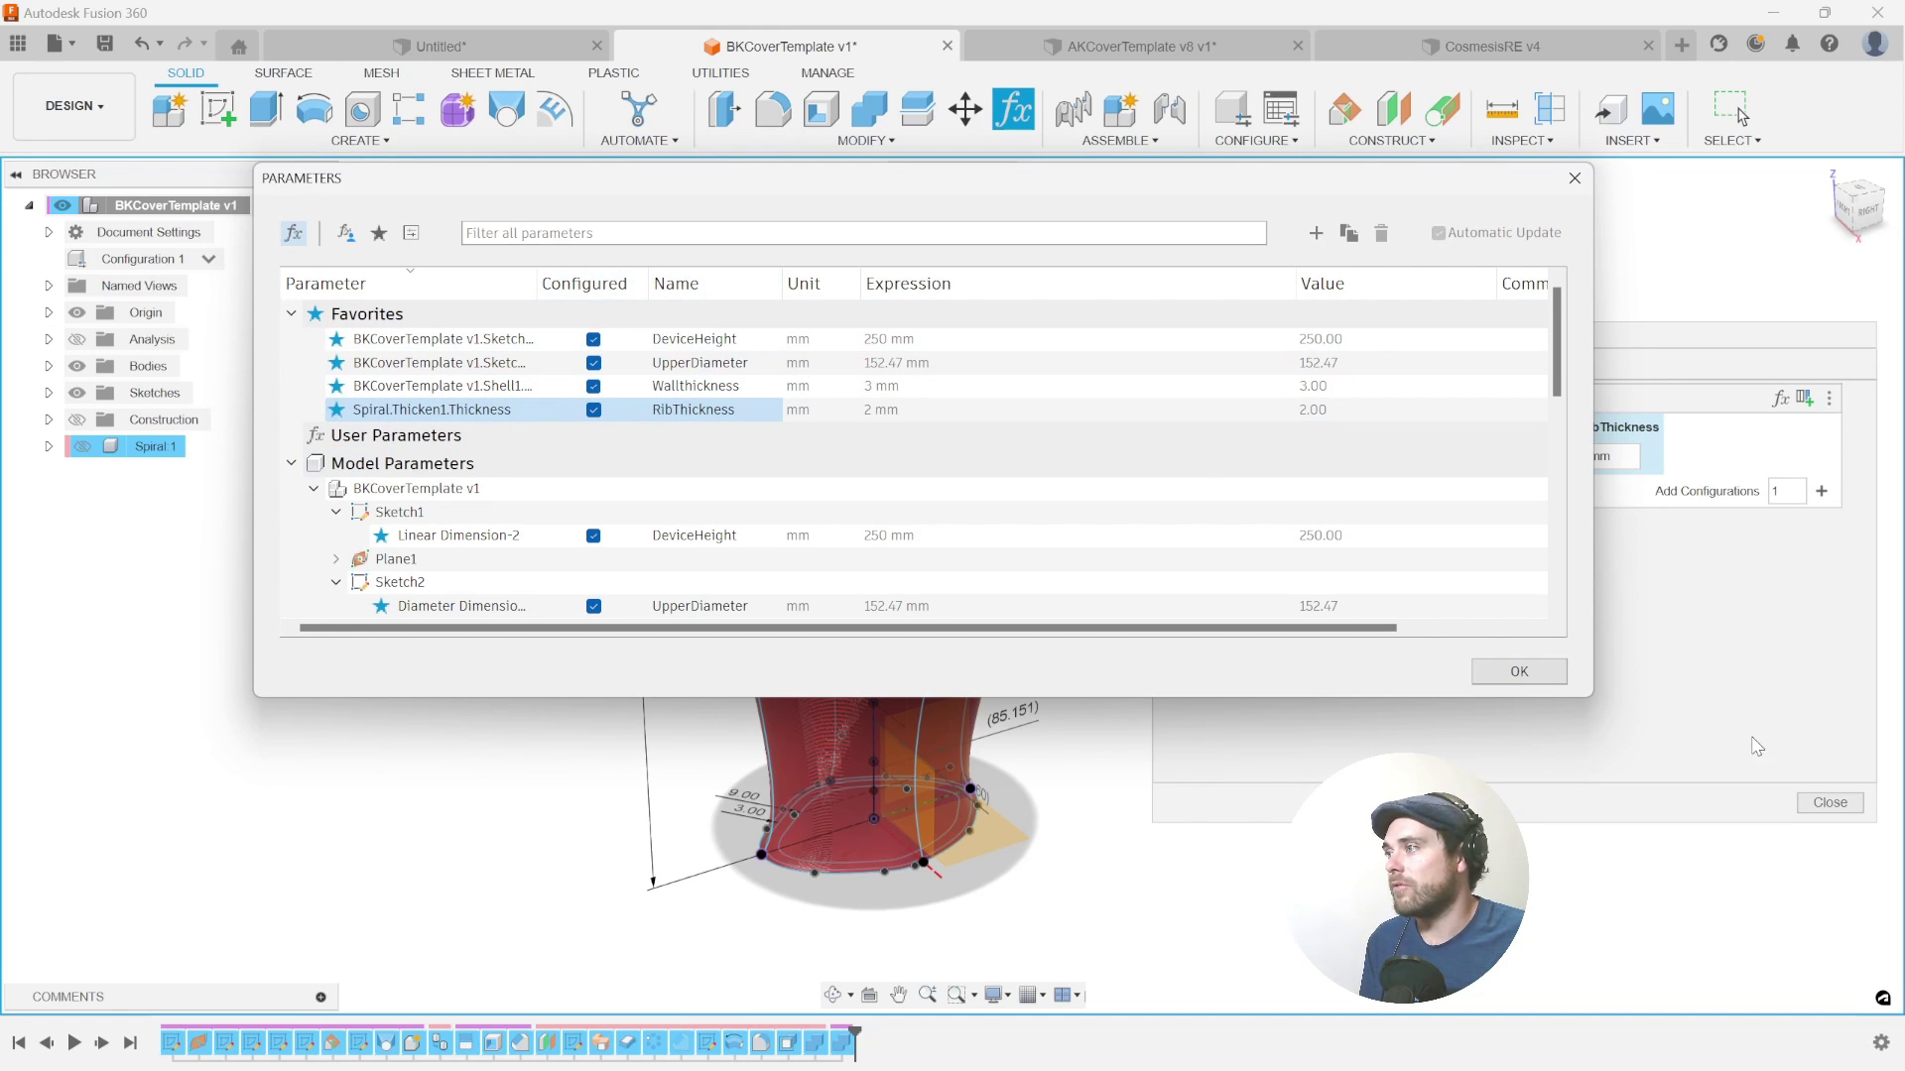
click(1498, 671)
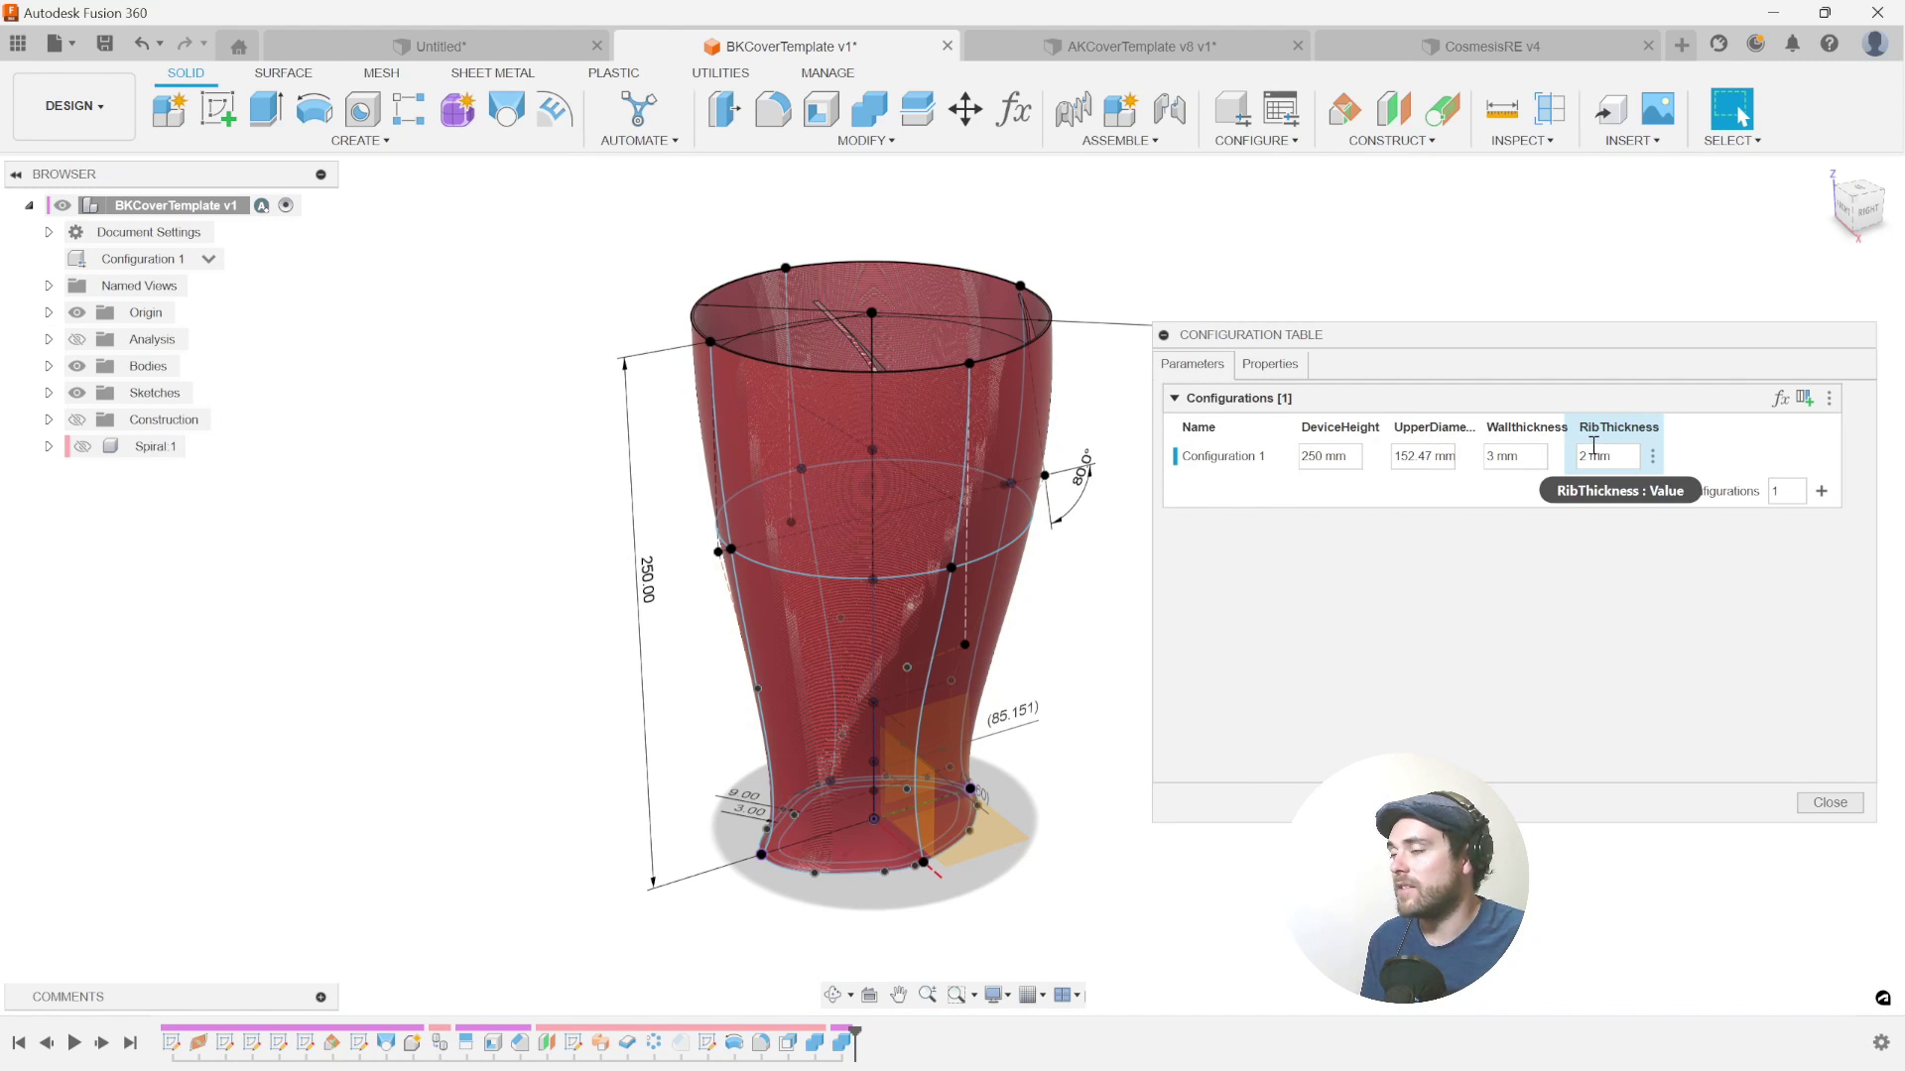
- Create a Configuration 2 row in the configuration table
middle_drag(442, 449, 327, 454)
scroll(851, 583, up, 1)
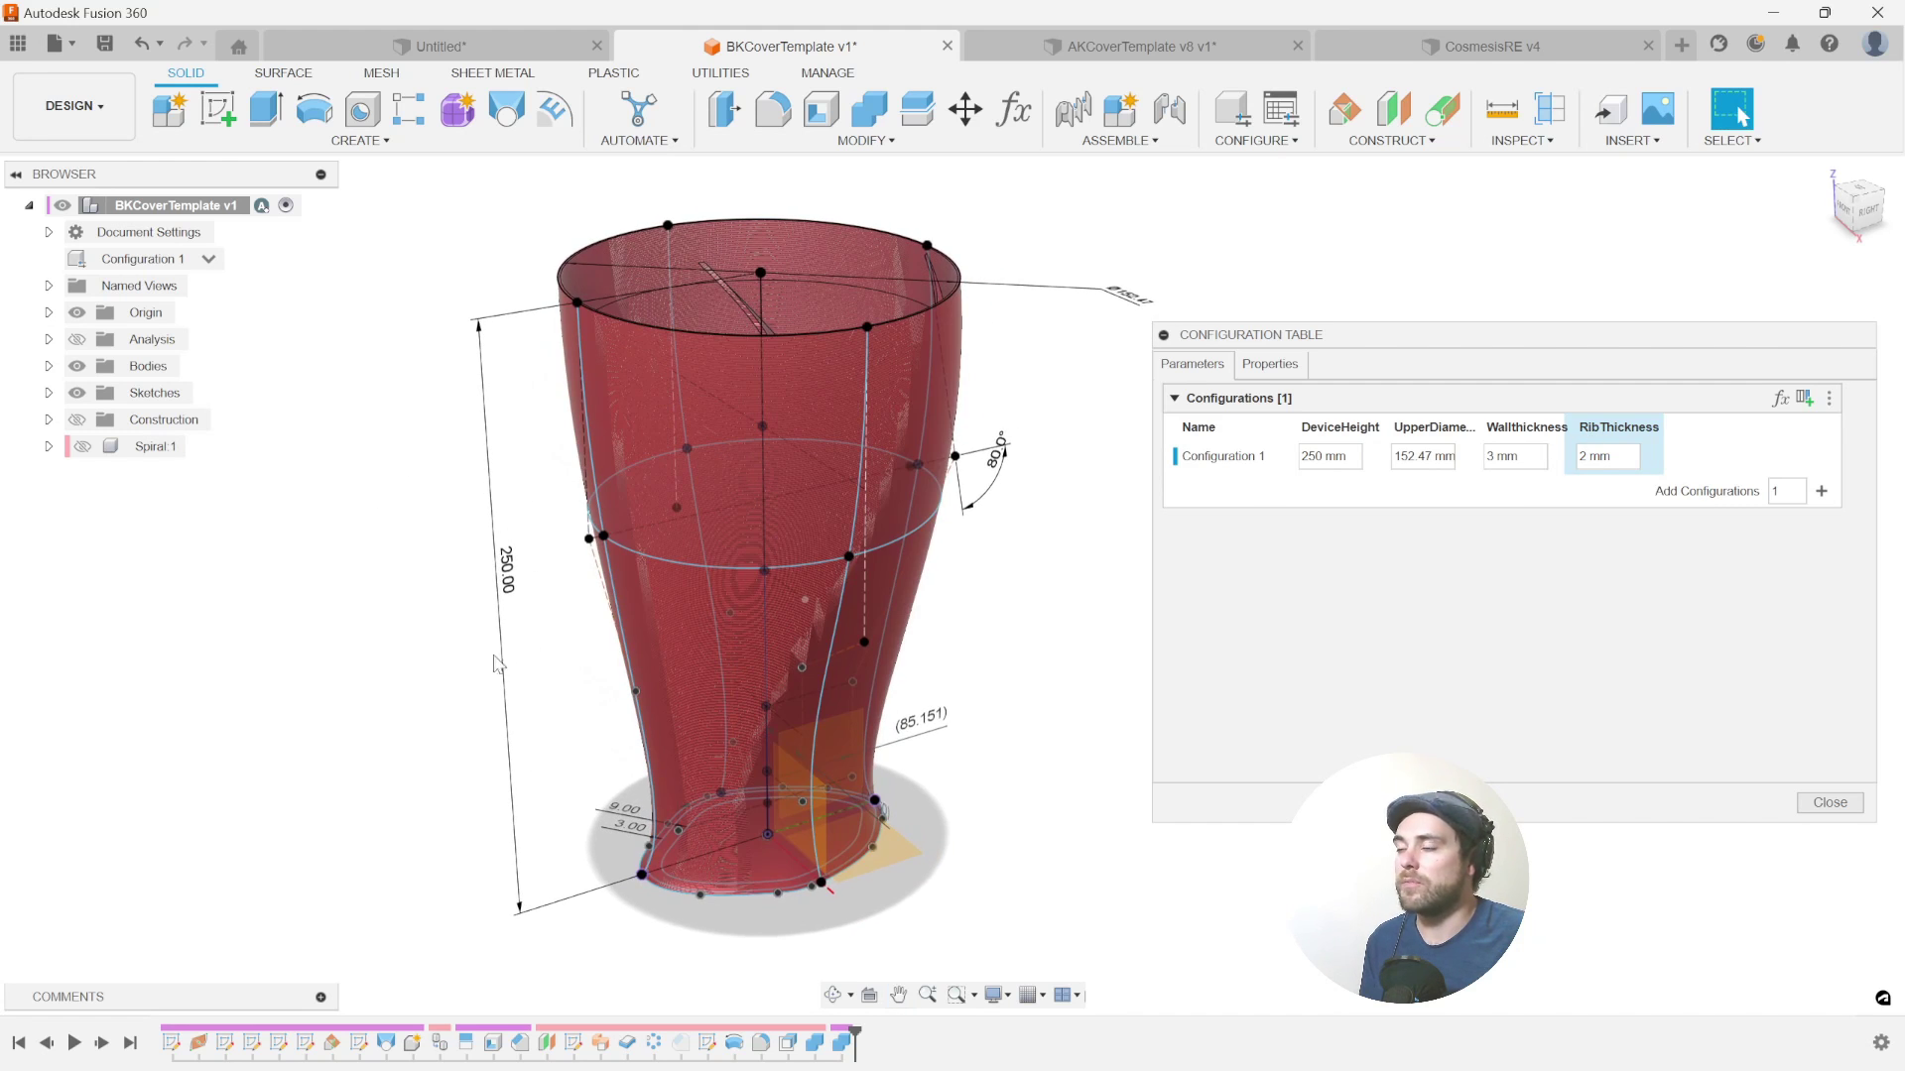
click(1822, 492)
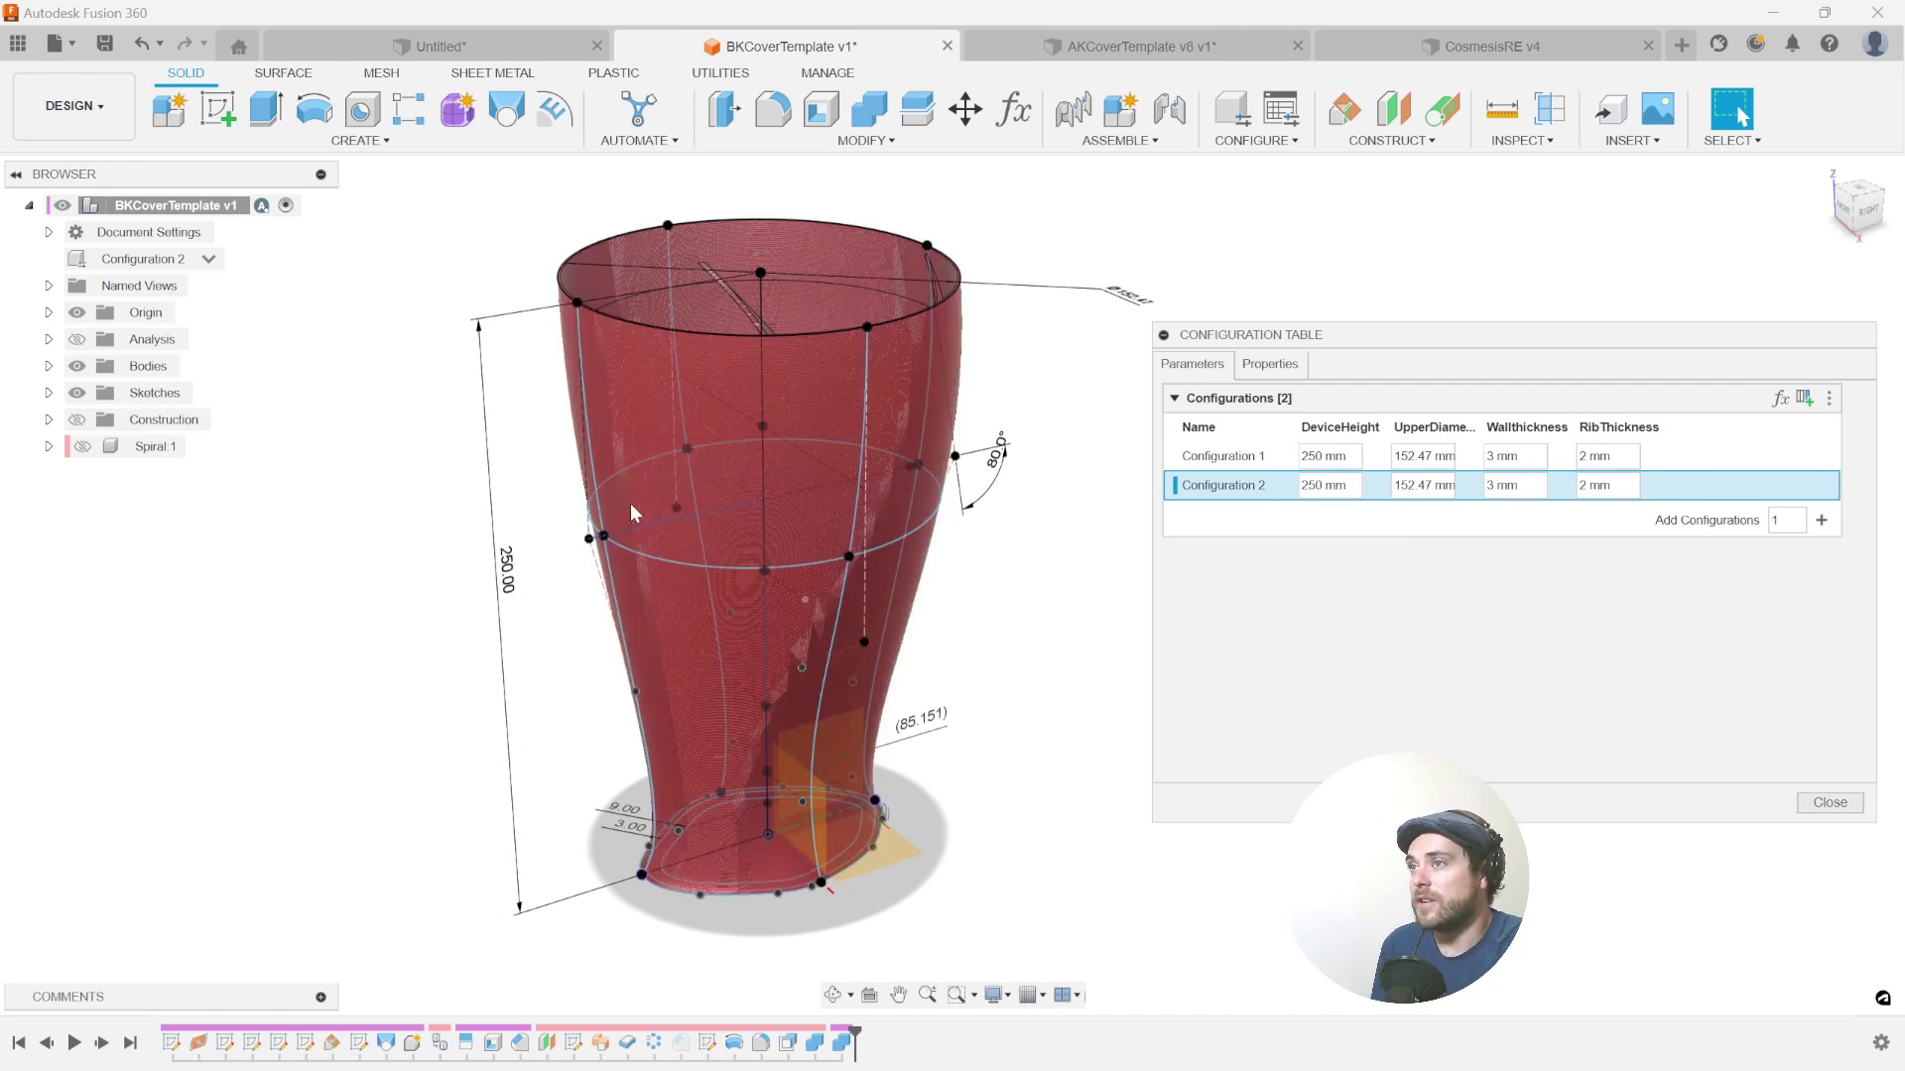
- Enter 300 height, 130 upper diameter and 4 mm wall for Configuration 2, keeping rib 2 mm
click(1357, 488)
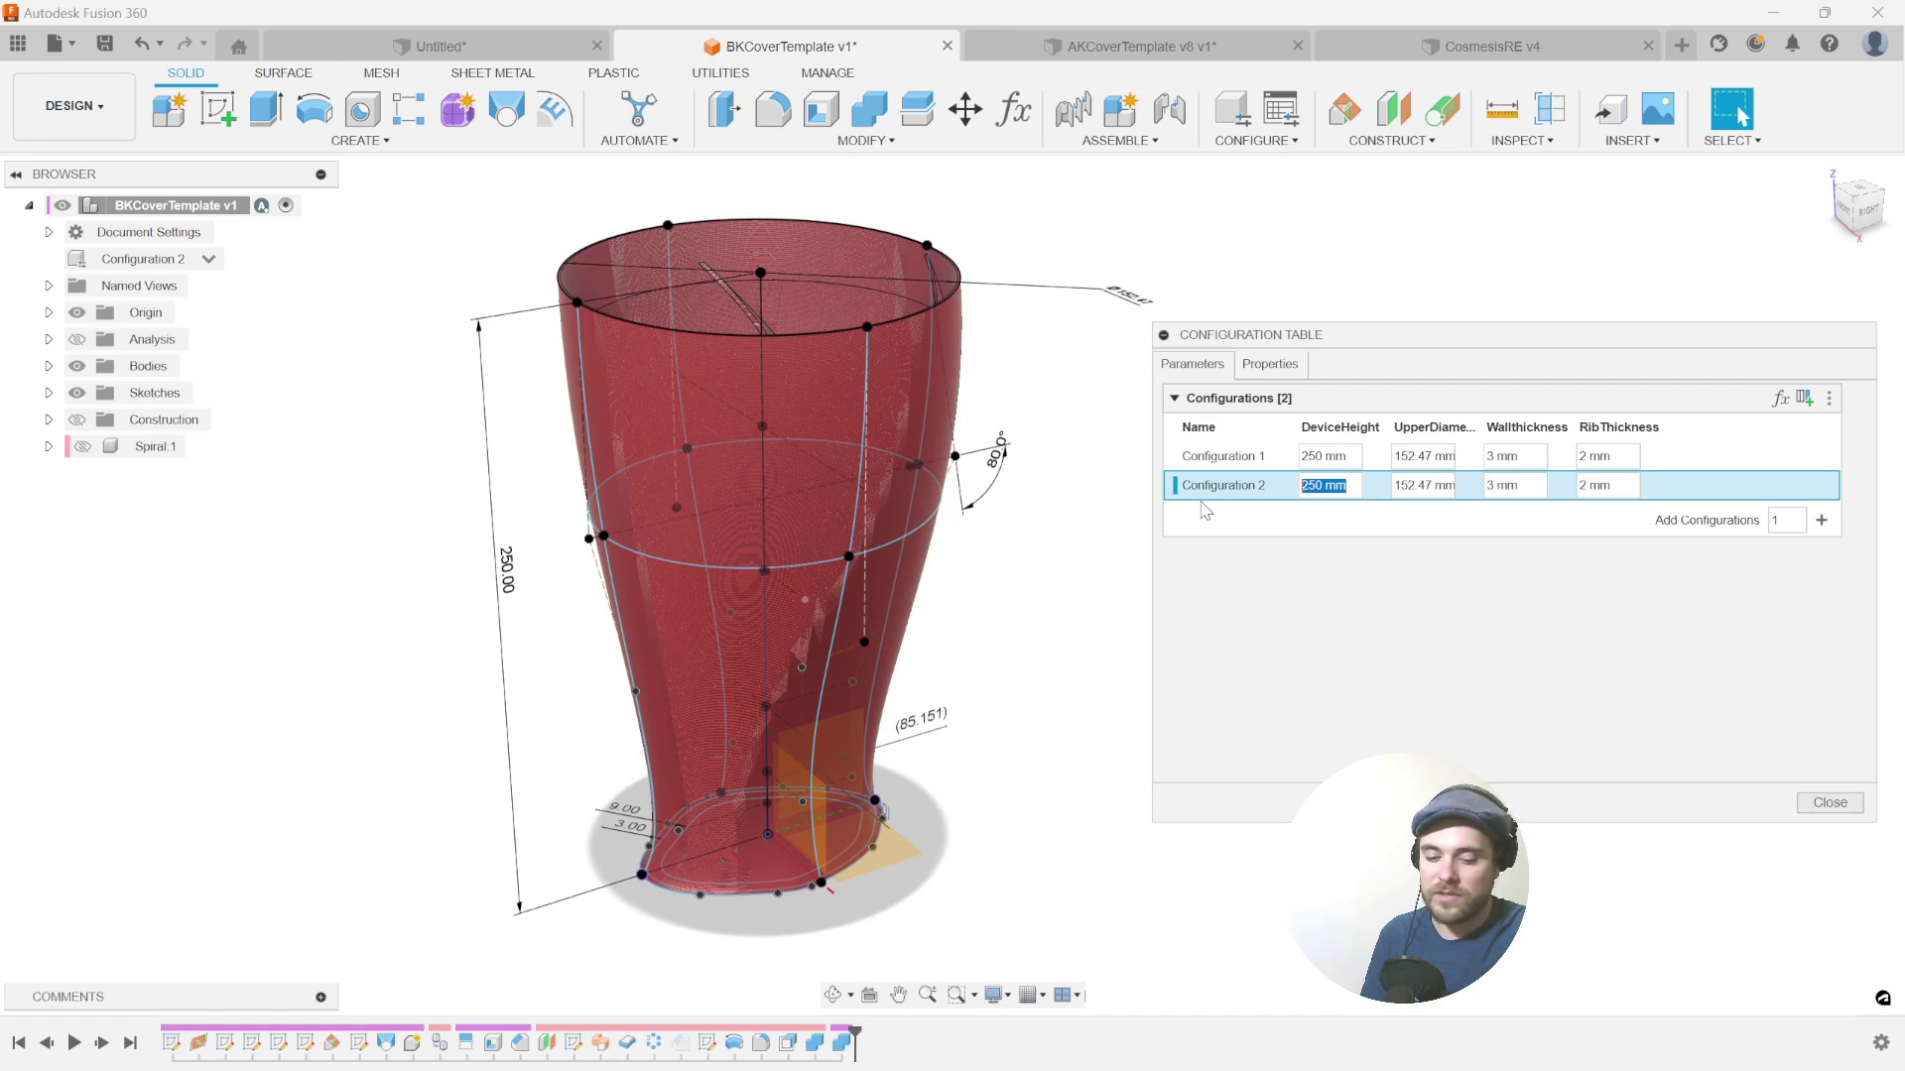
text(300)
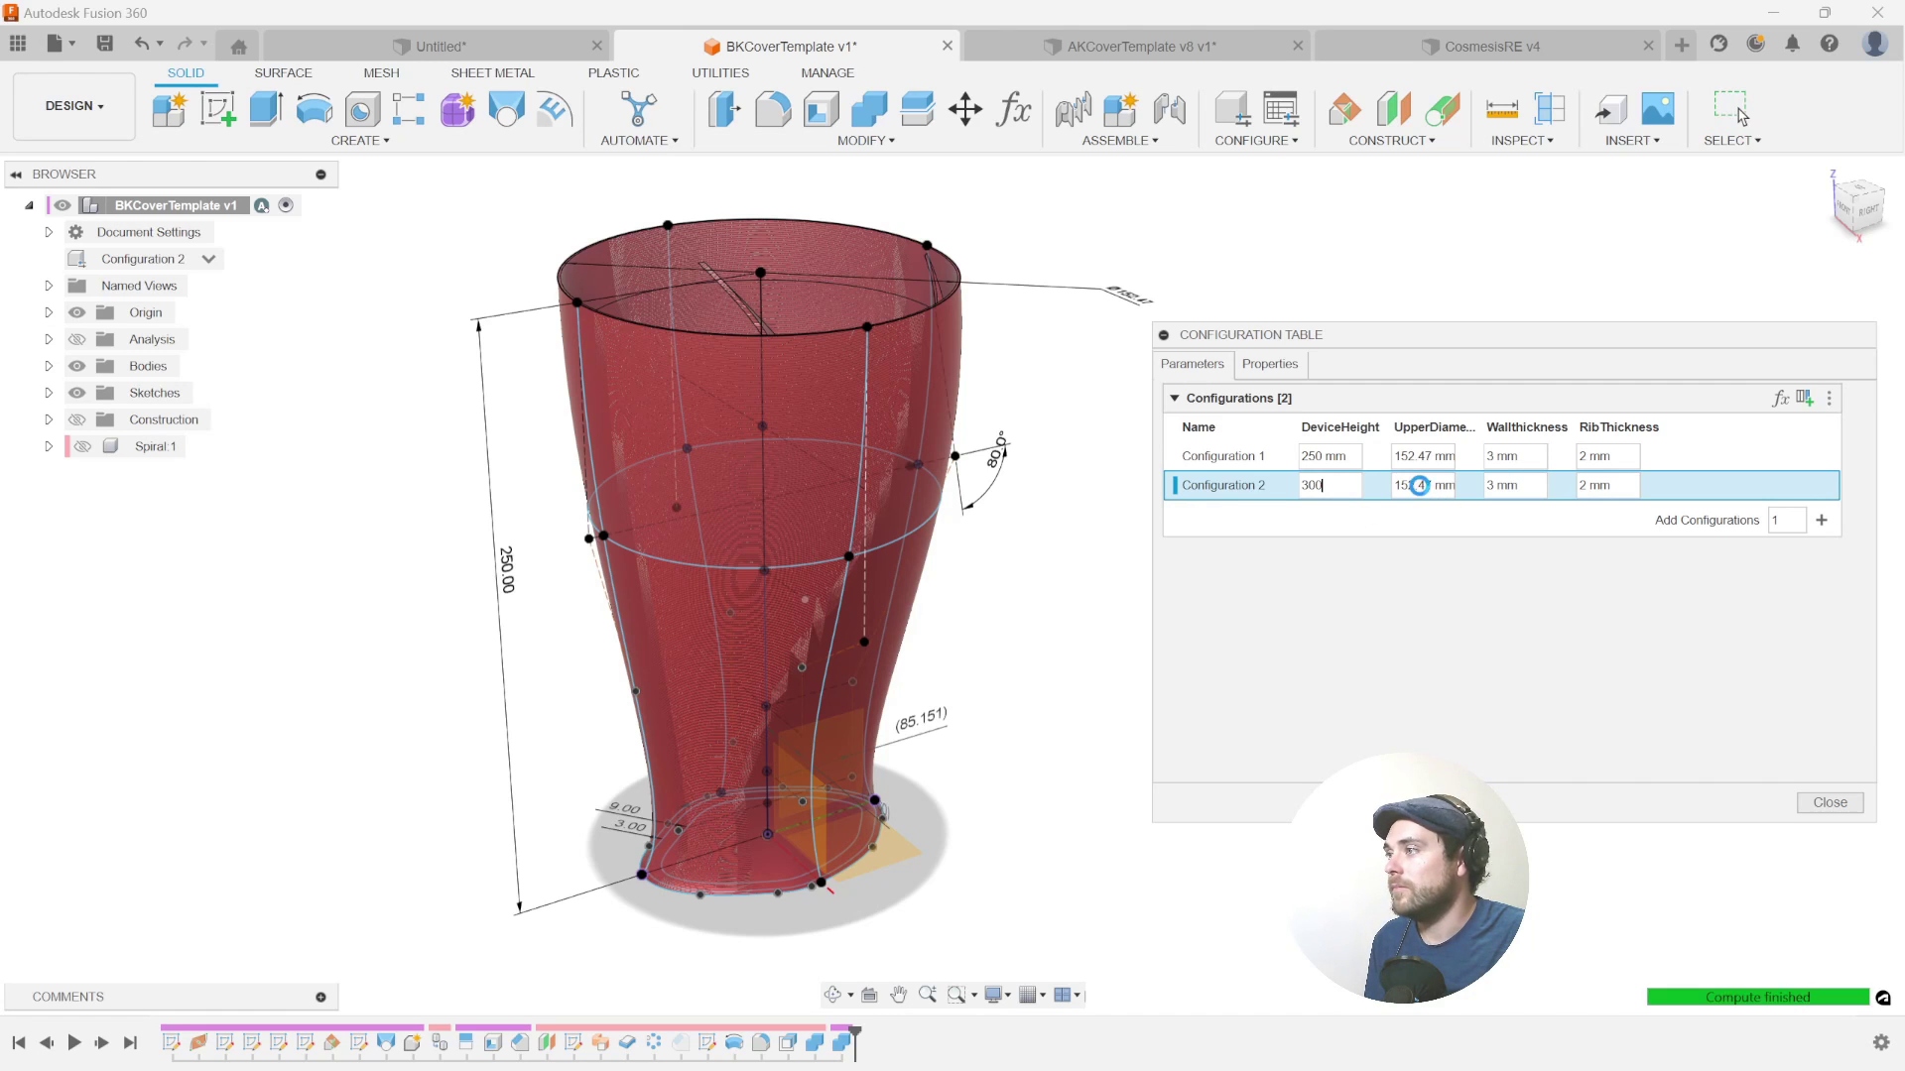
click(1414, 486)
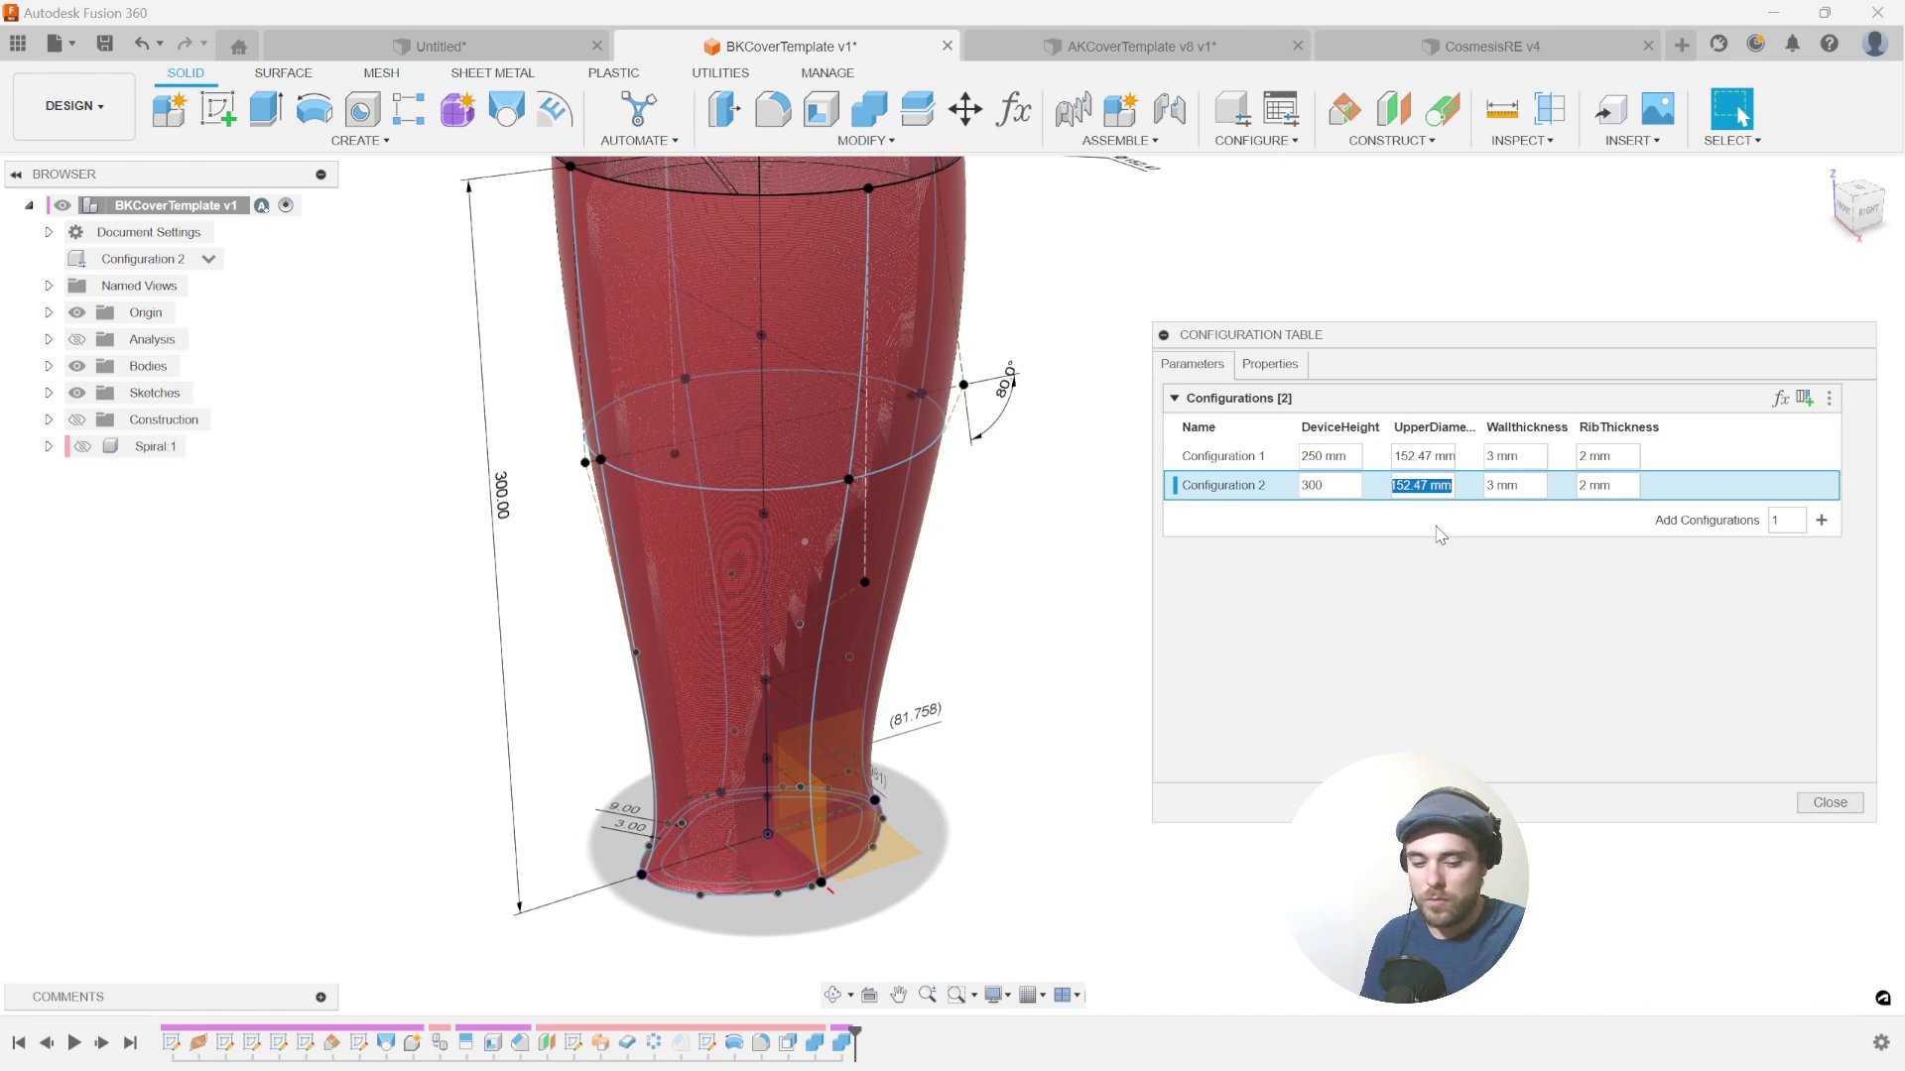
text(130)
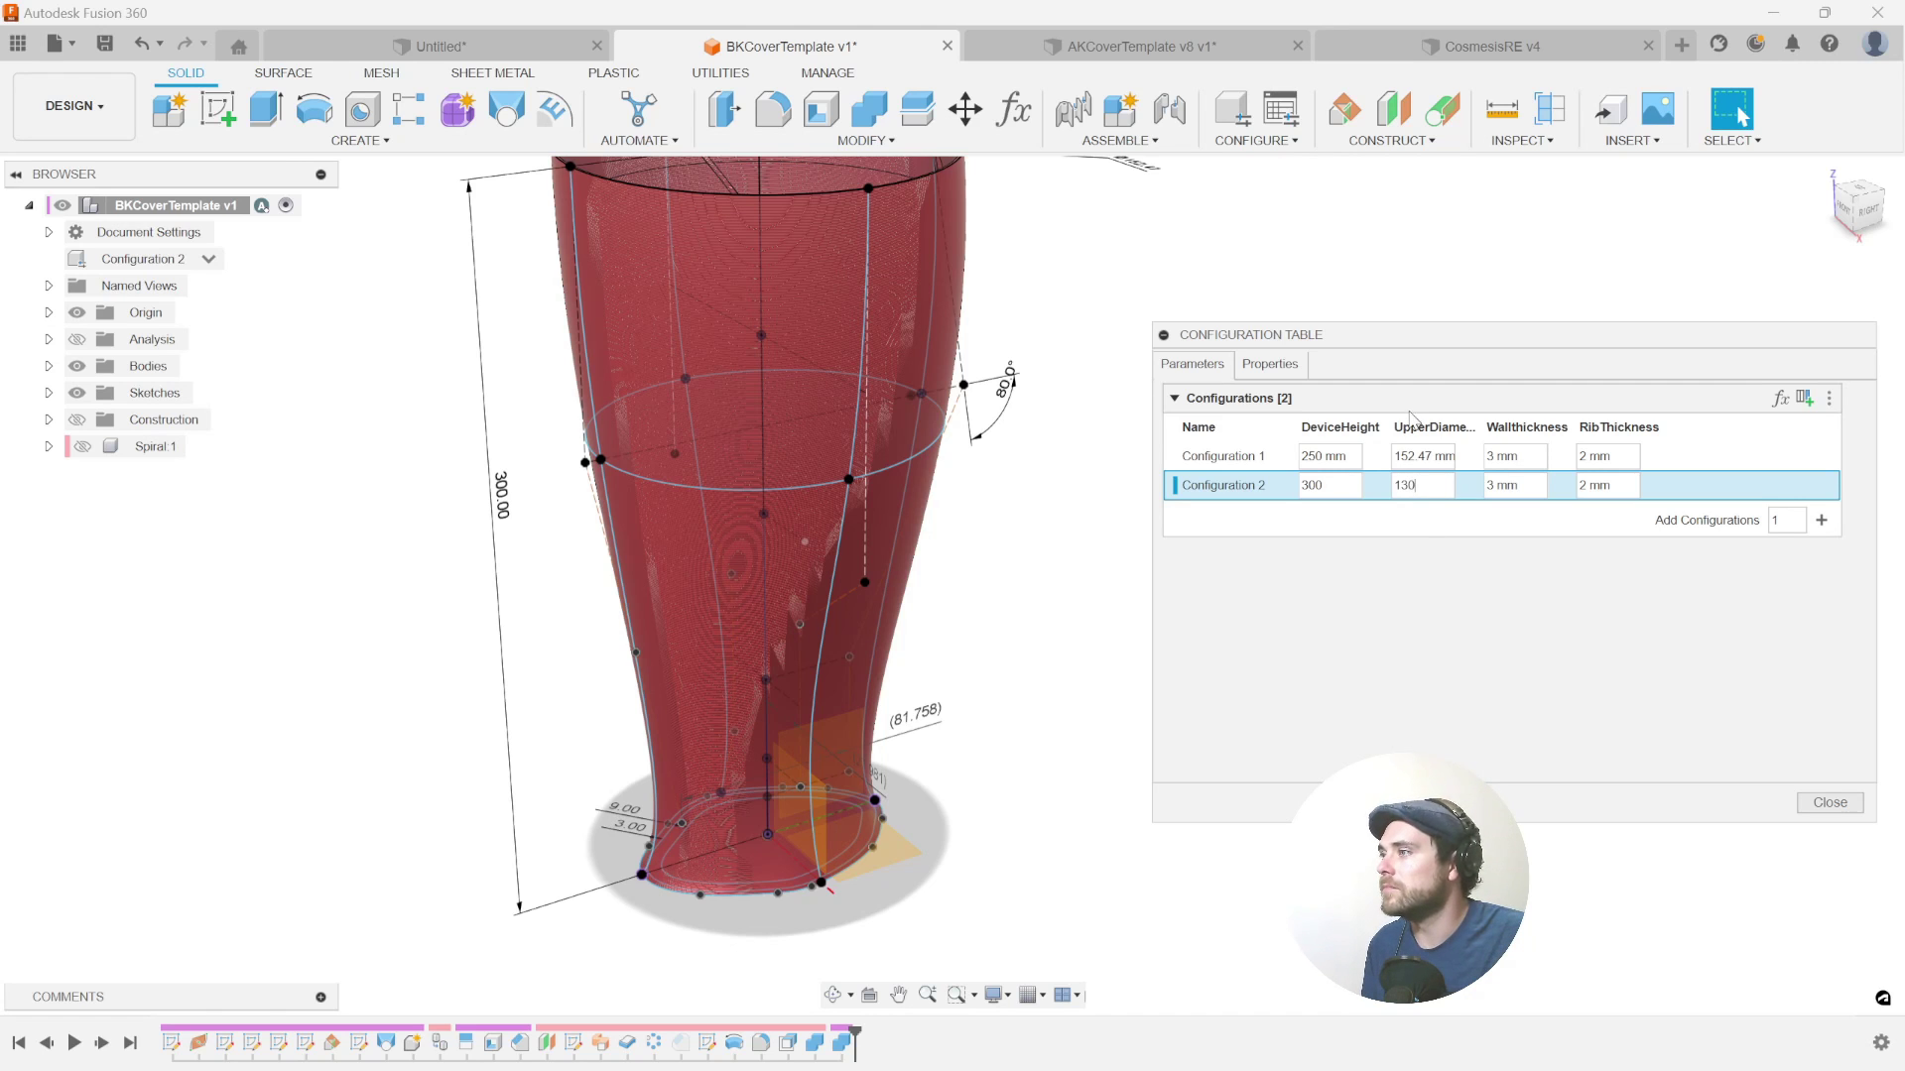
click(1520, 490)
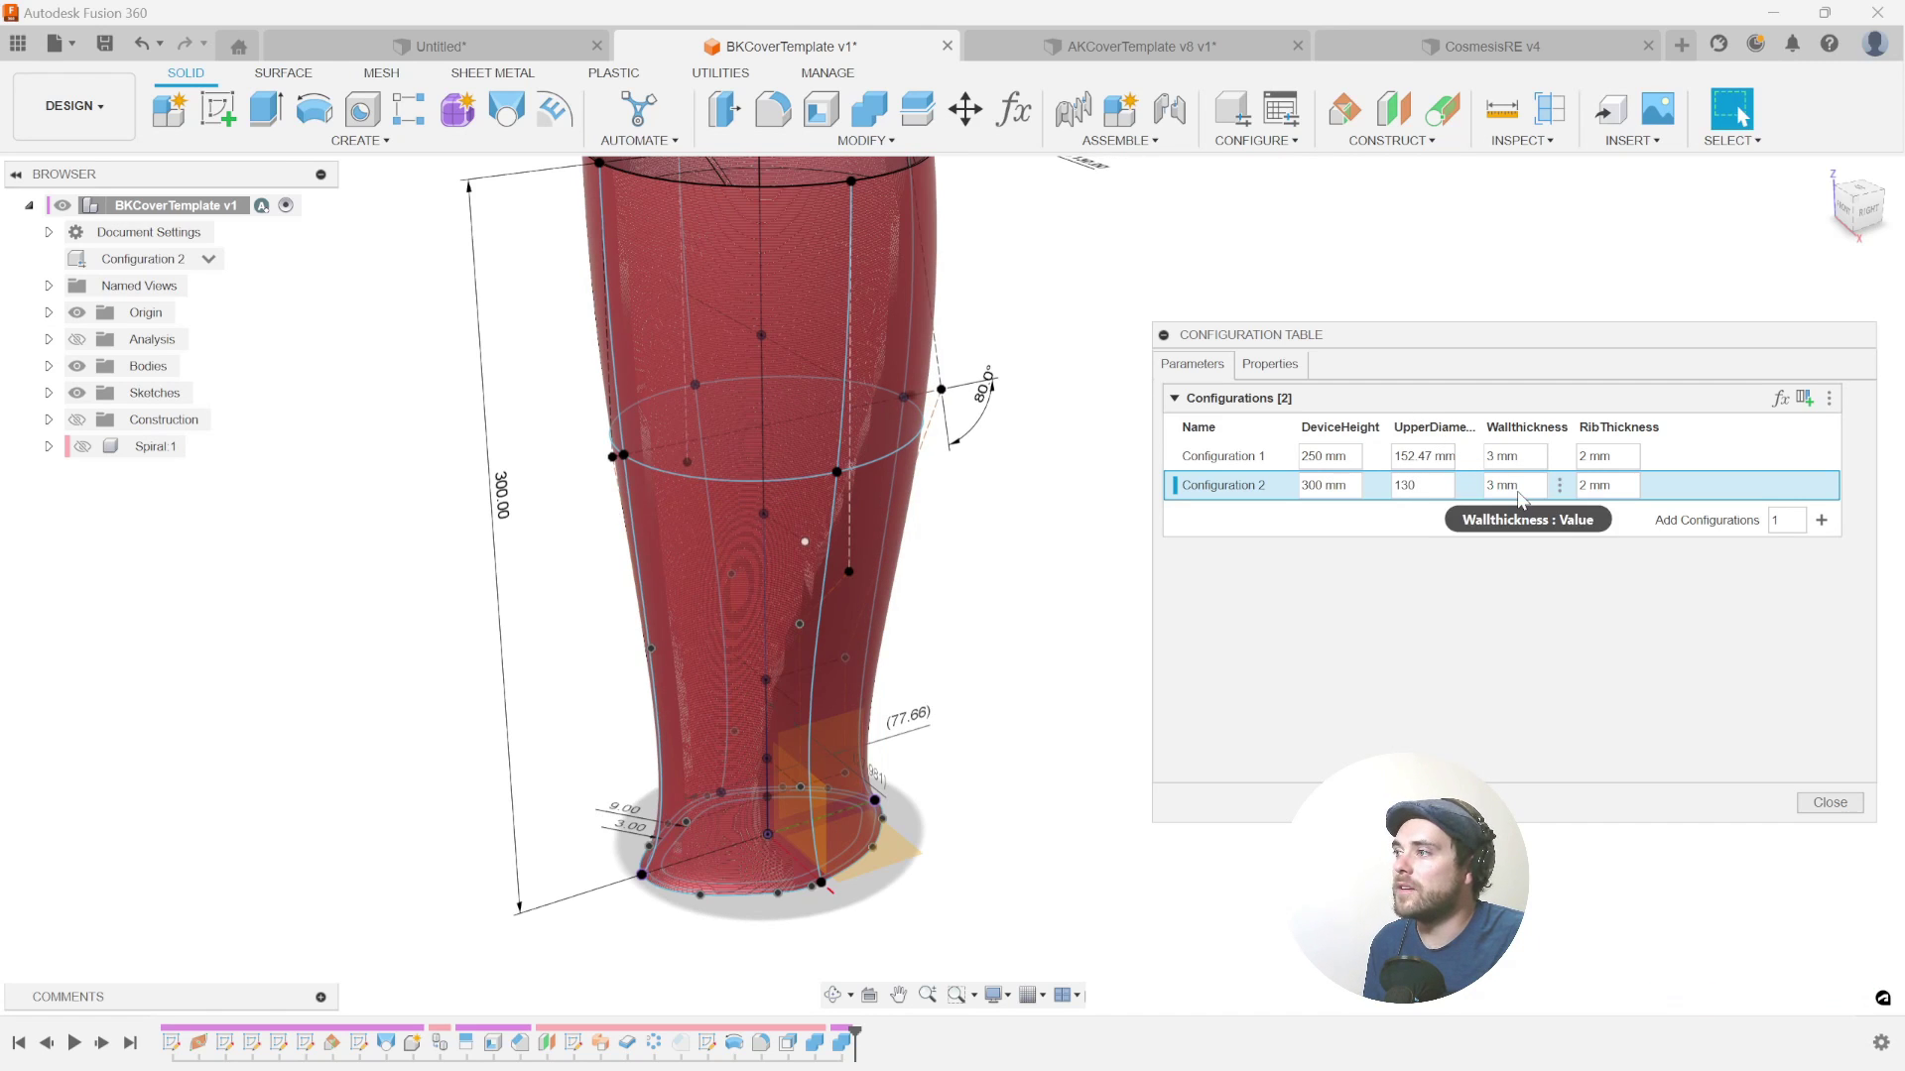
drag(1525, 495, 1460, 496)
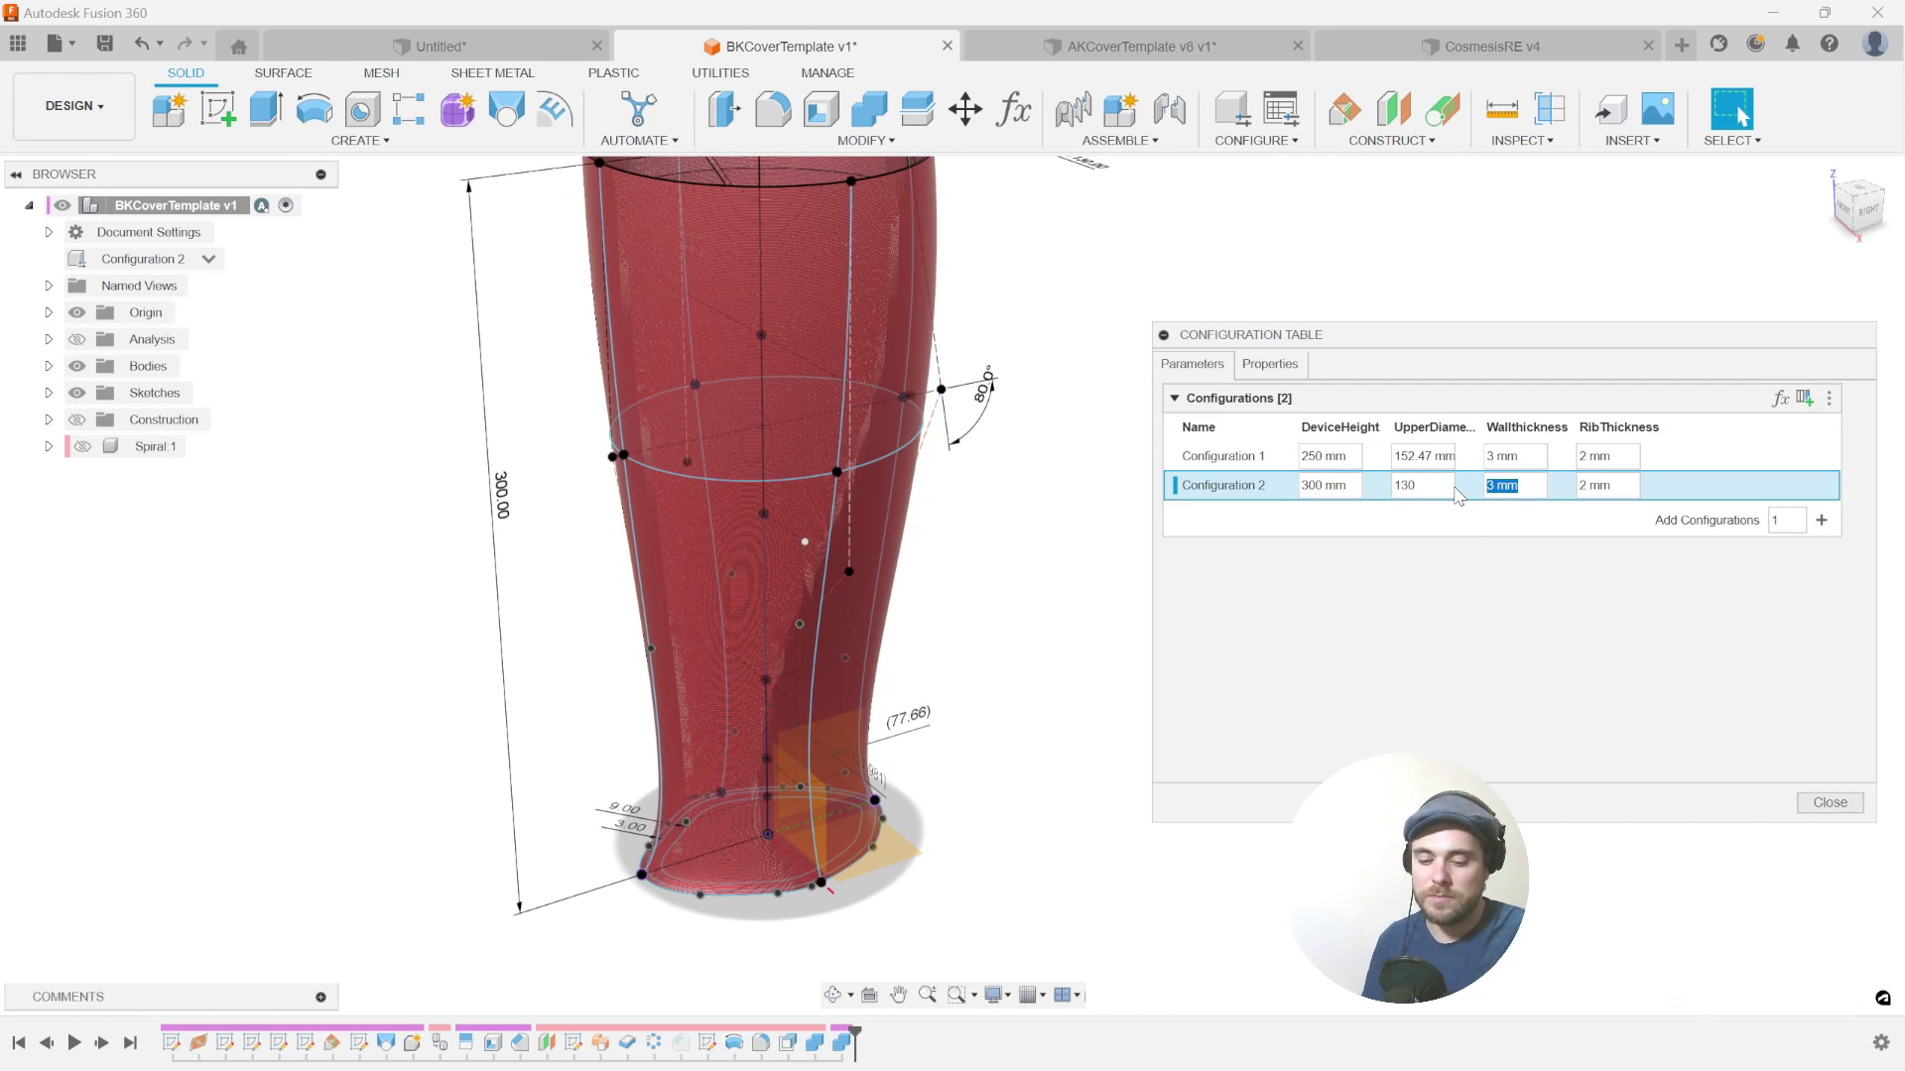
text(4)
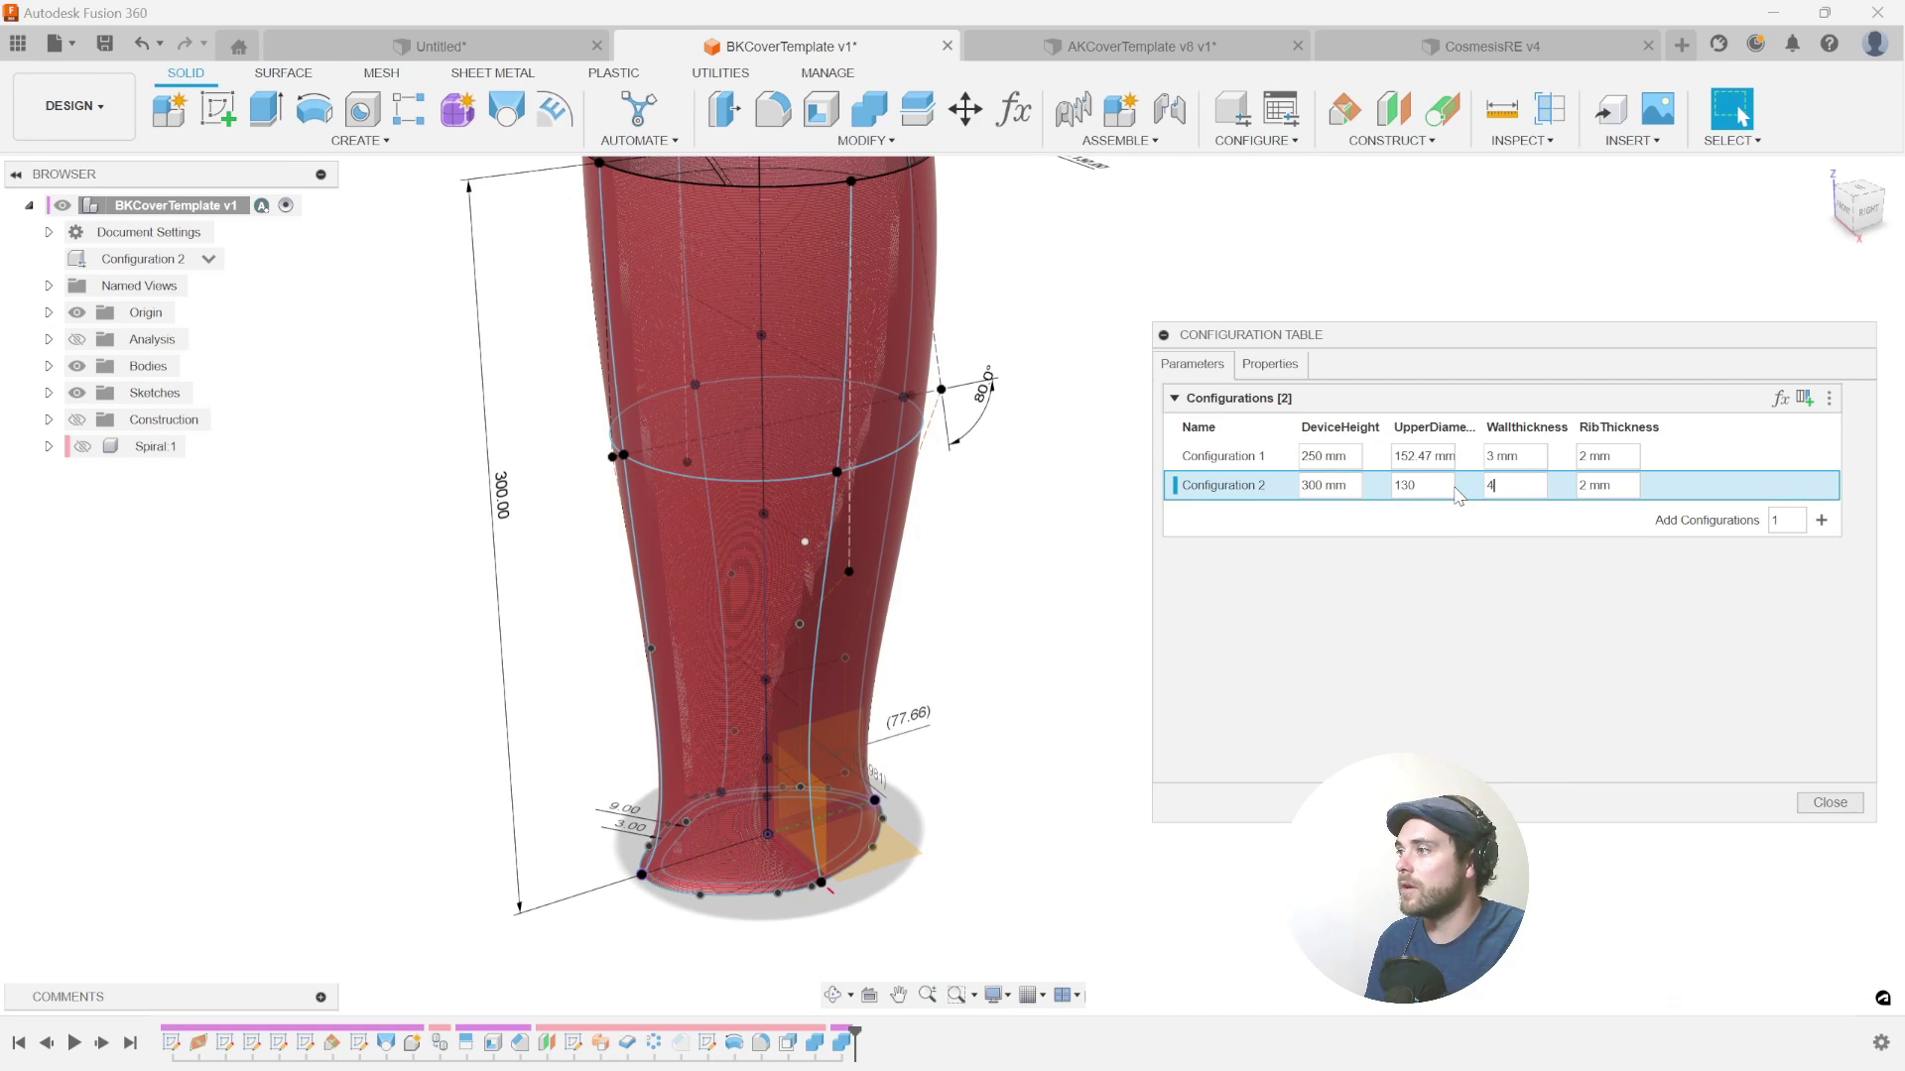
key(Tab)
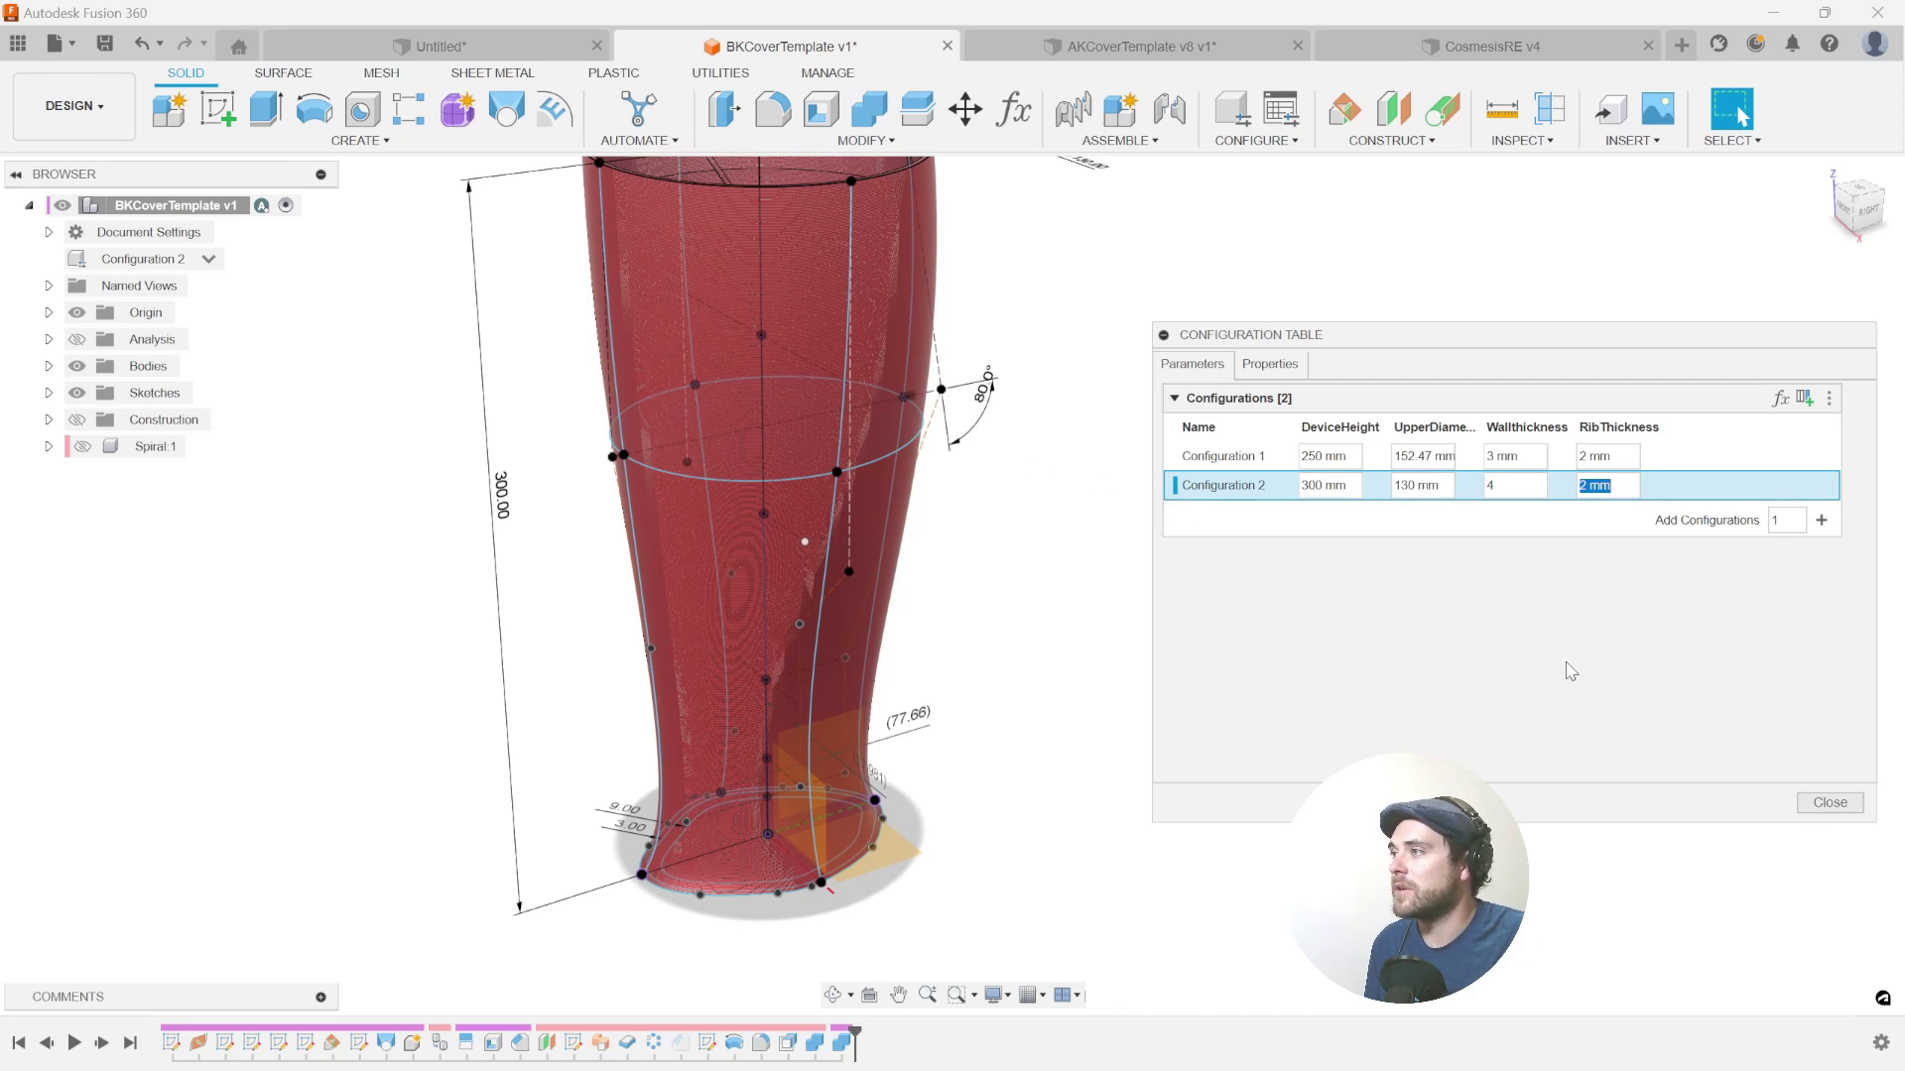
key(Return)
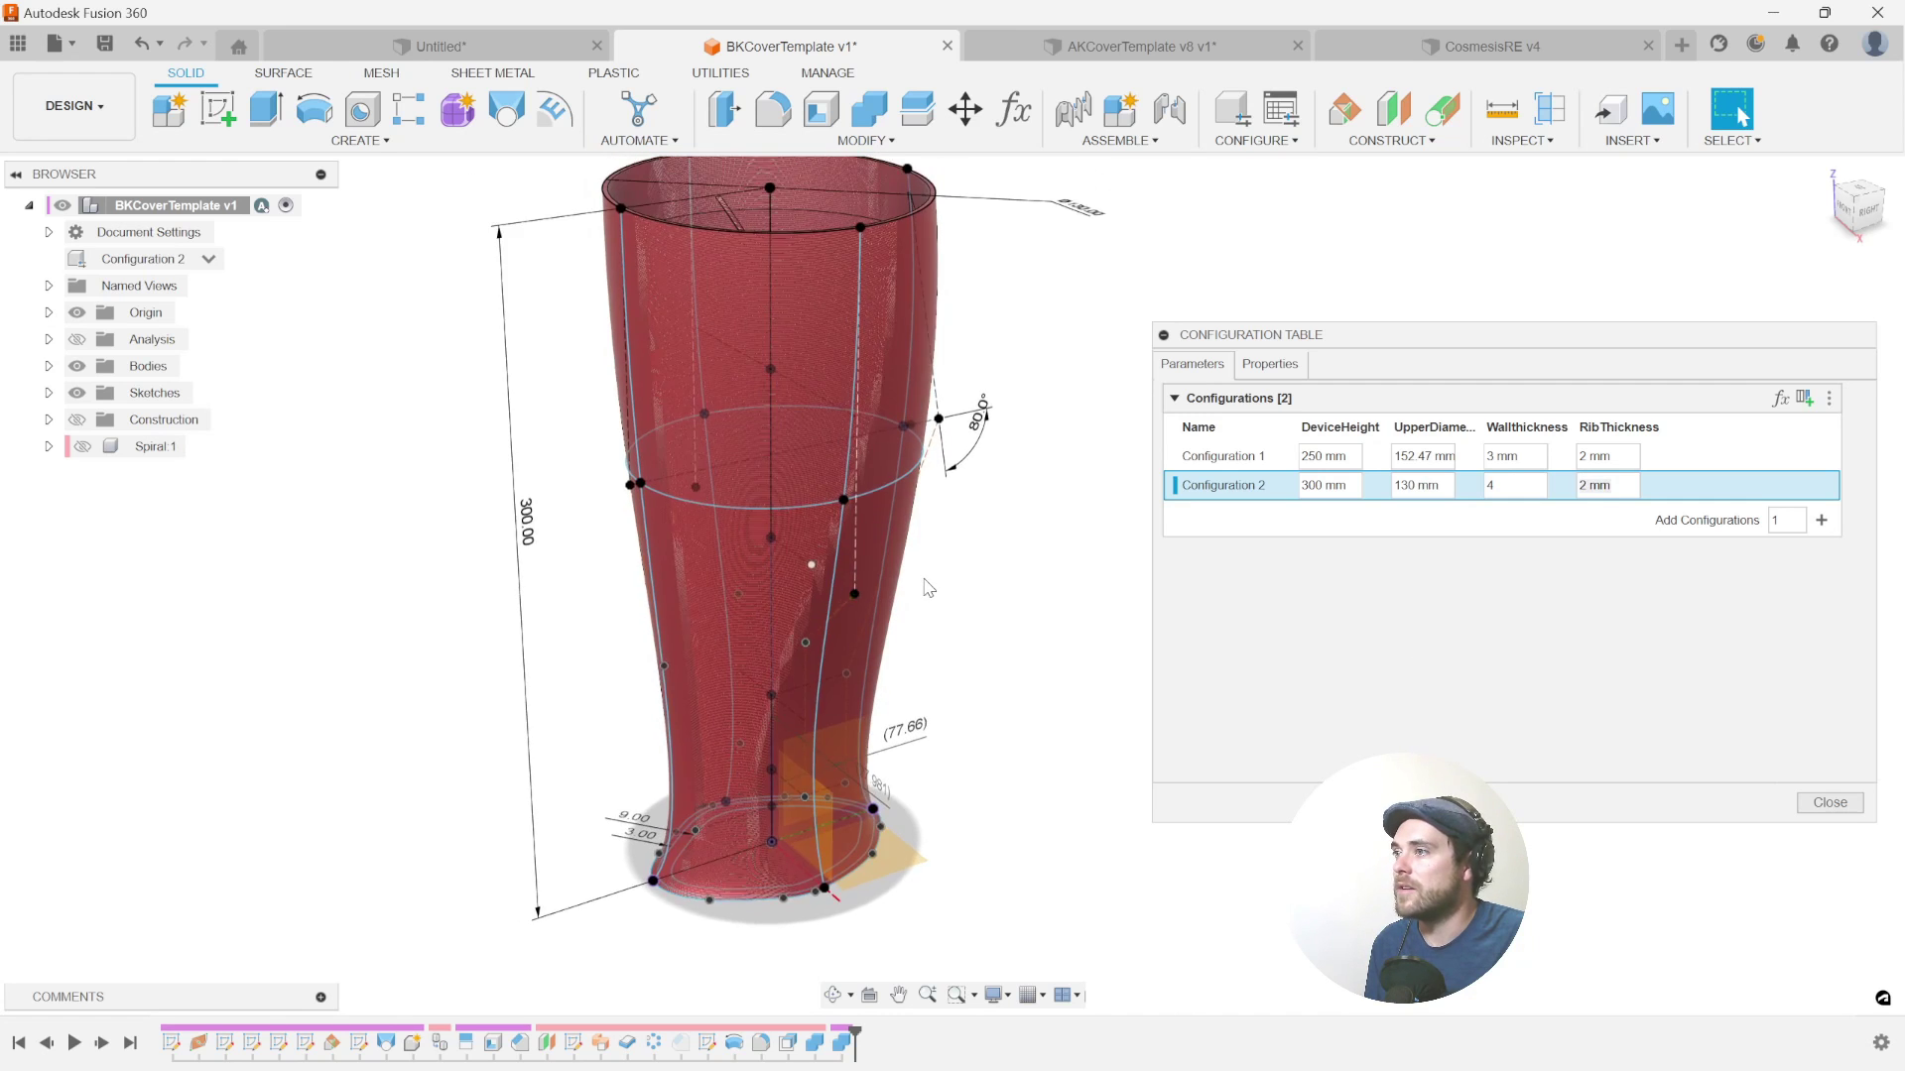
shift+middle_drag(932, 585, 964, 523)
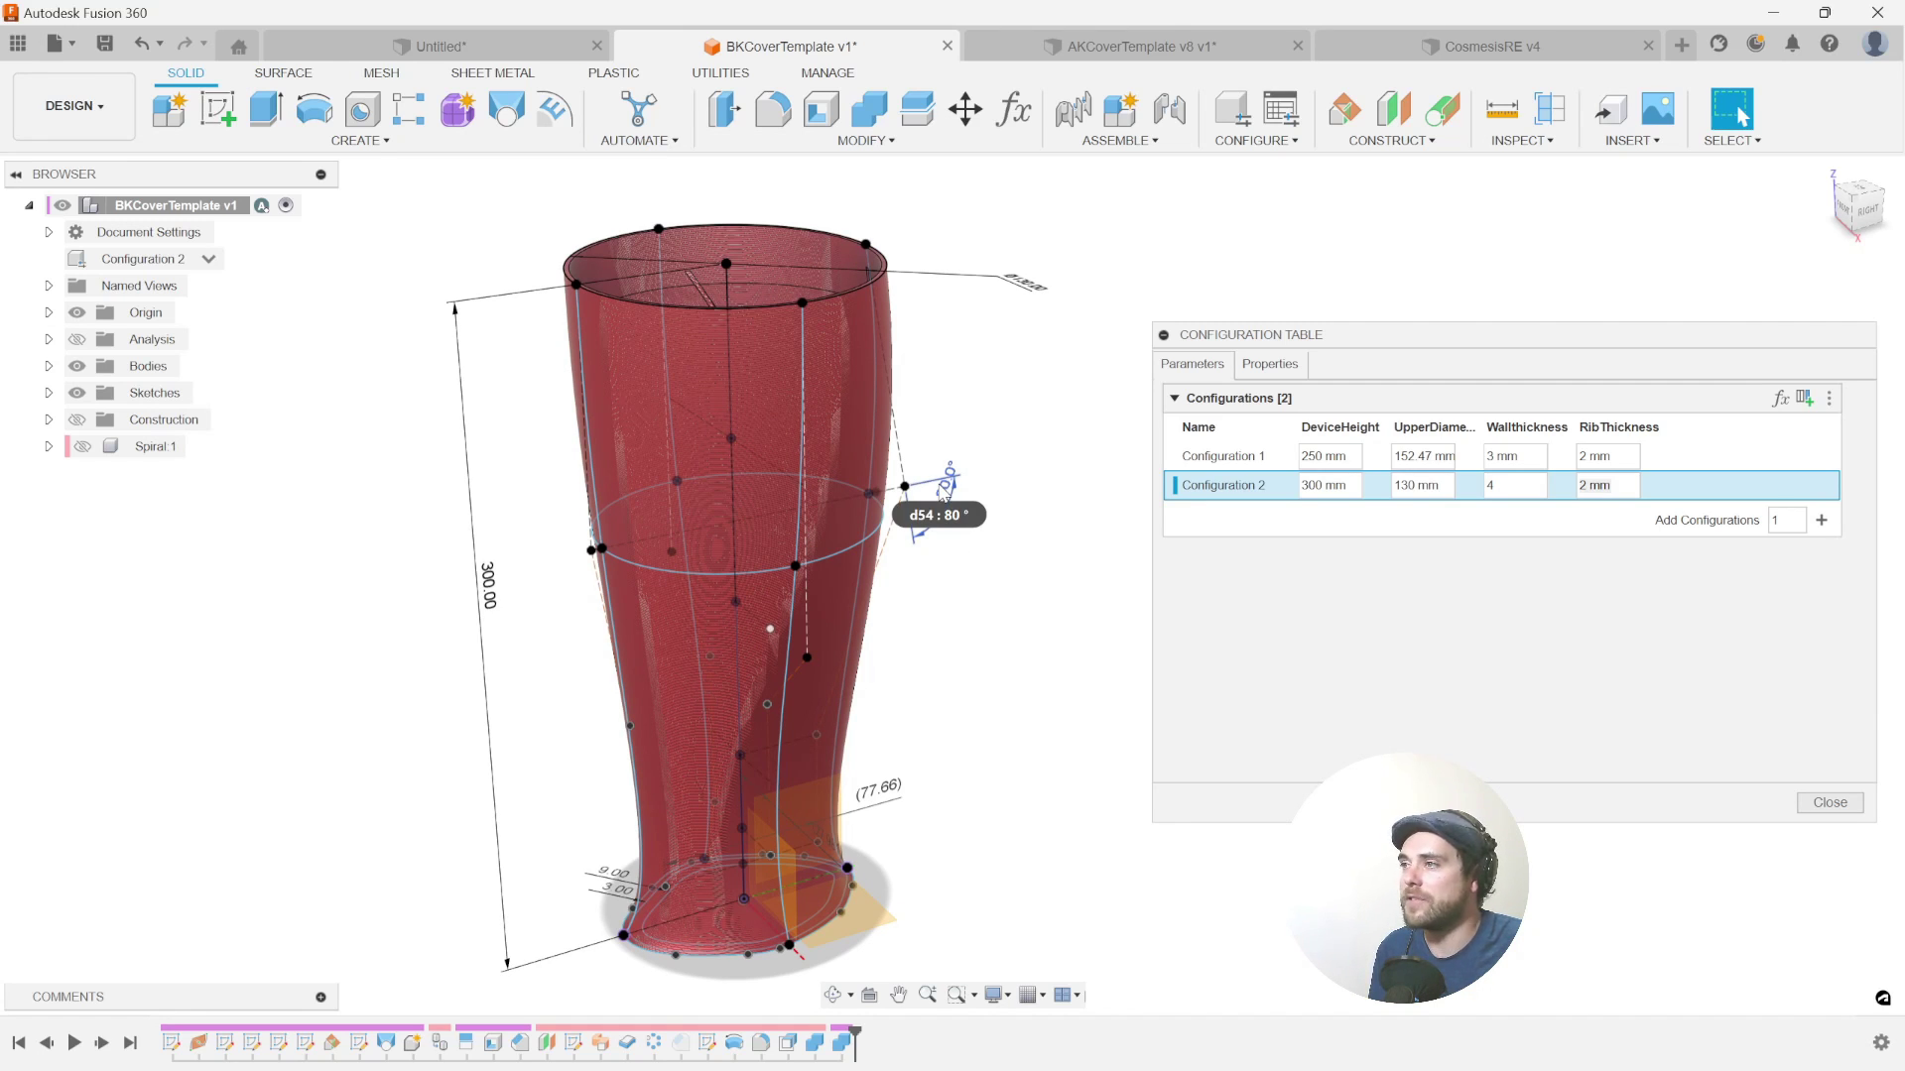
shift+middle_drag(946, 496, 967, 535)
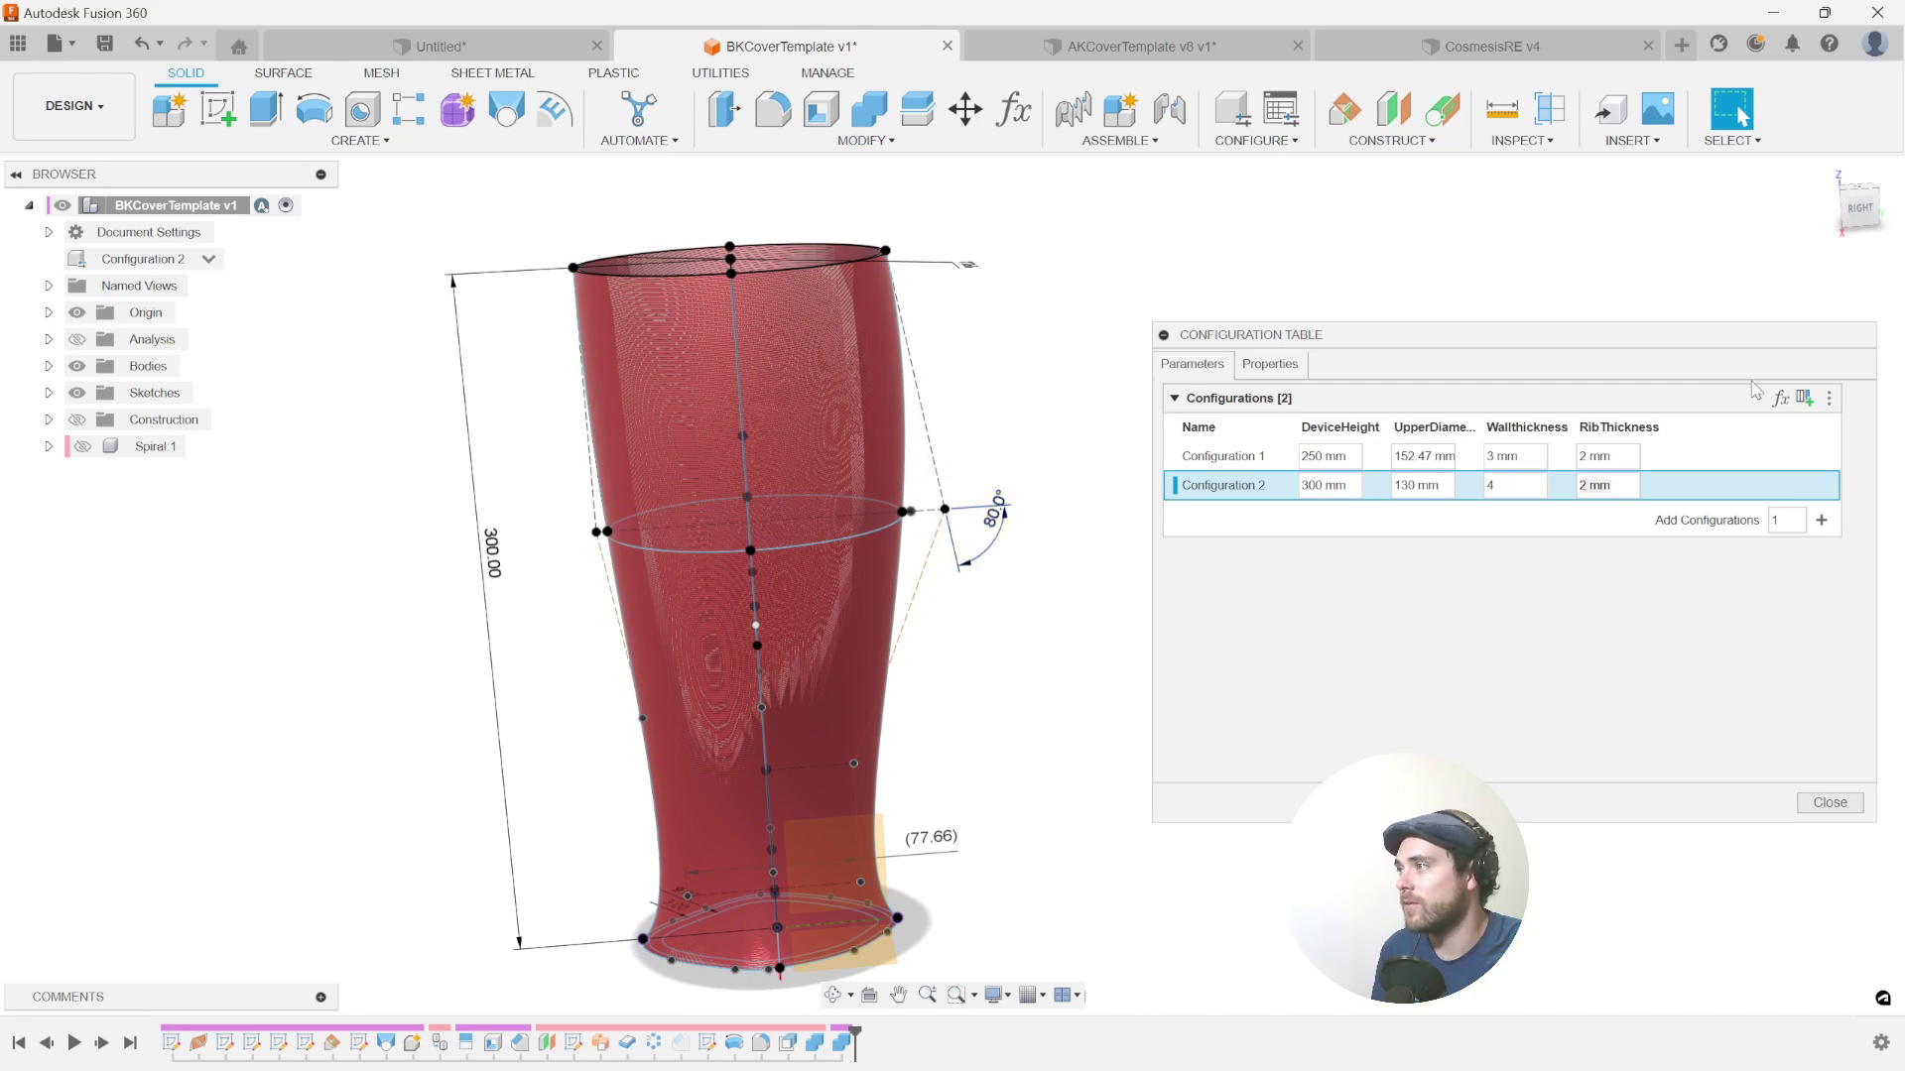
- Add the d54 angle as a configured parameter renamed CalfAngle
click(1781, 400)
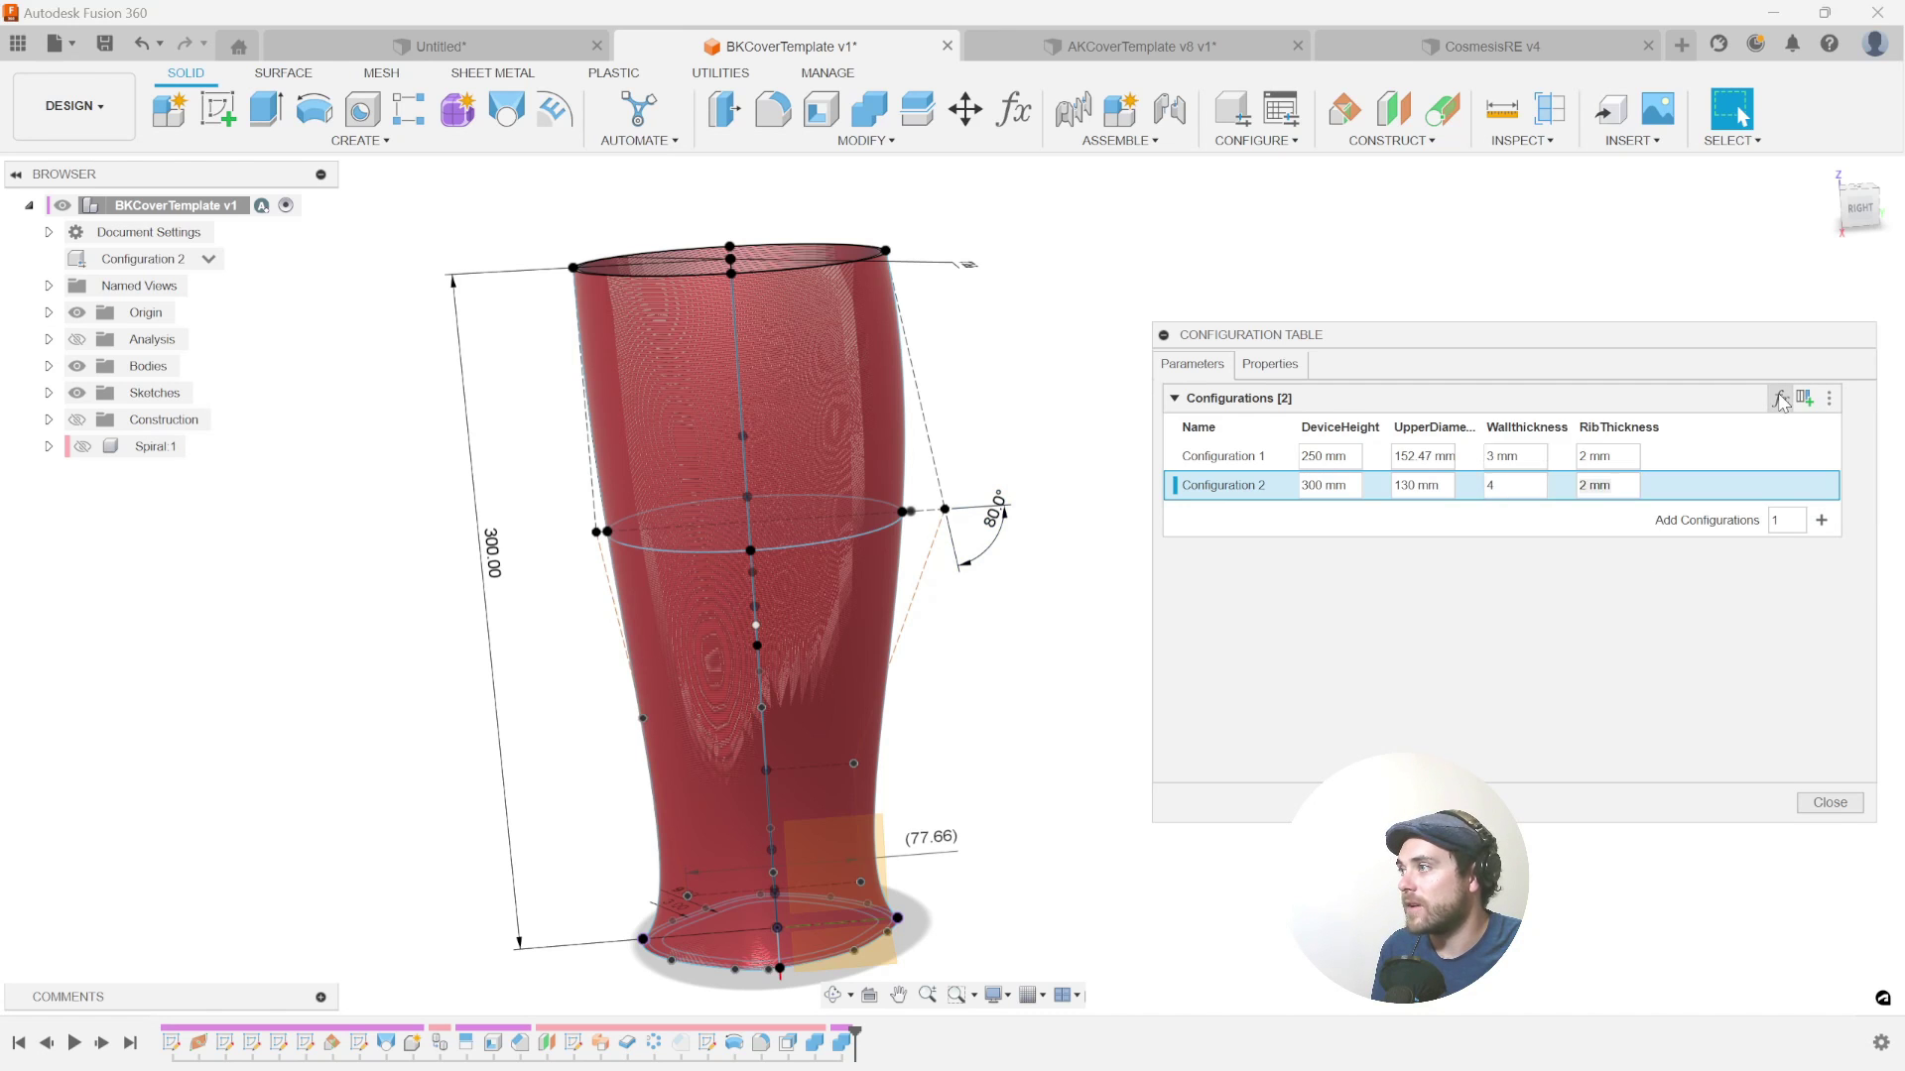
scroll(450, 486, down, 3)
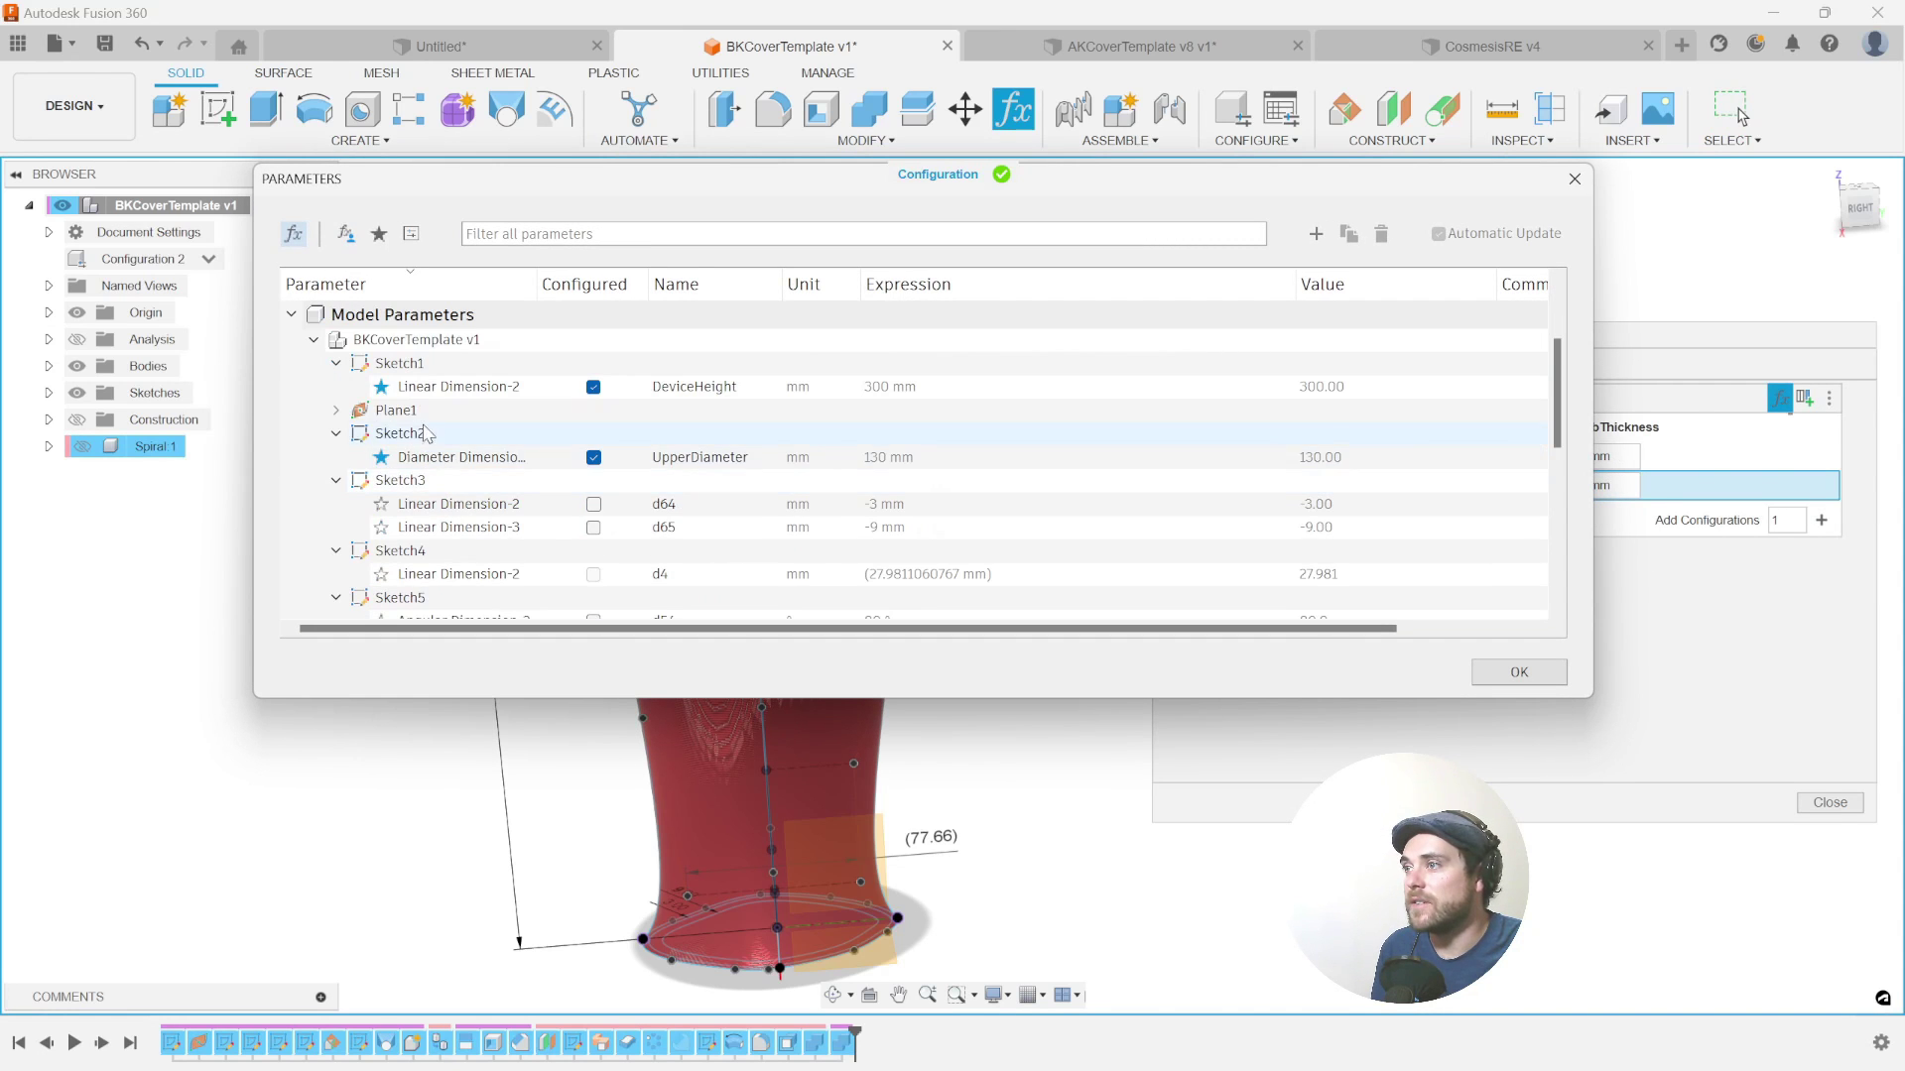
scroll(555, 516, down, 2)
click(593, 522)
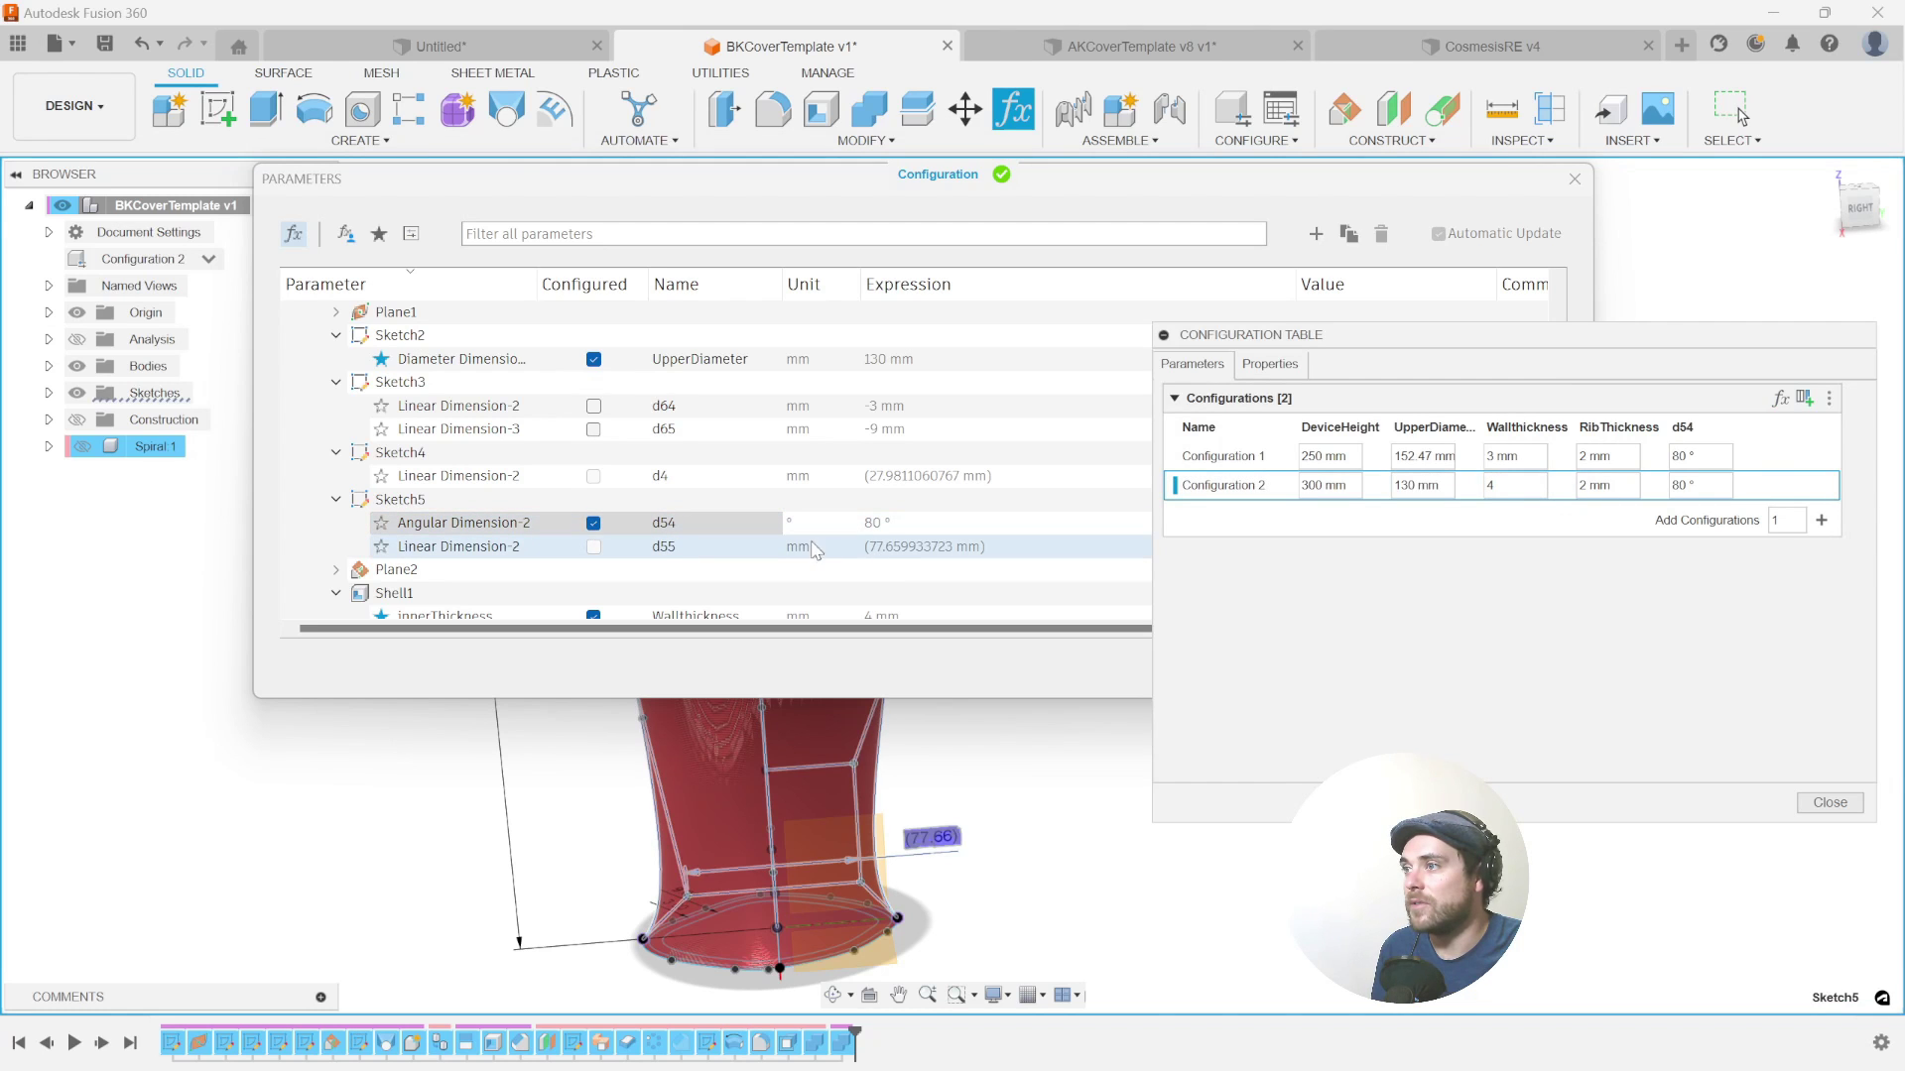
click(869, 528)
double_click(676, 524)
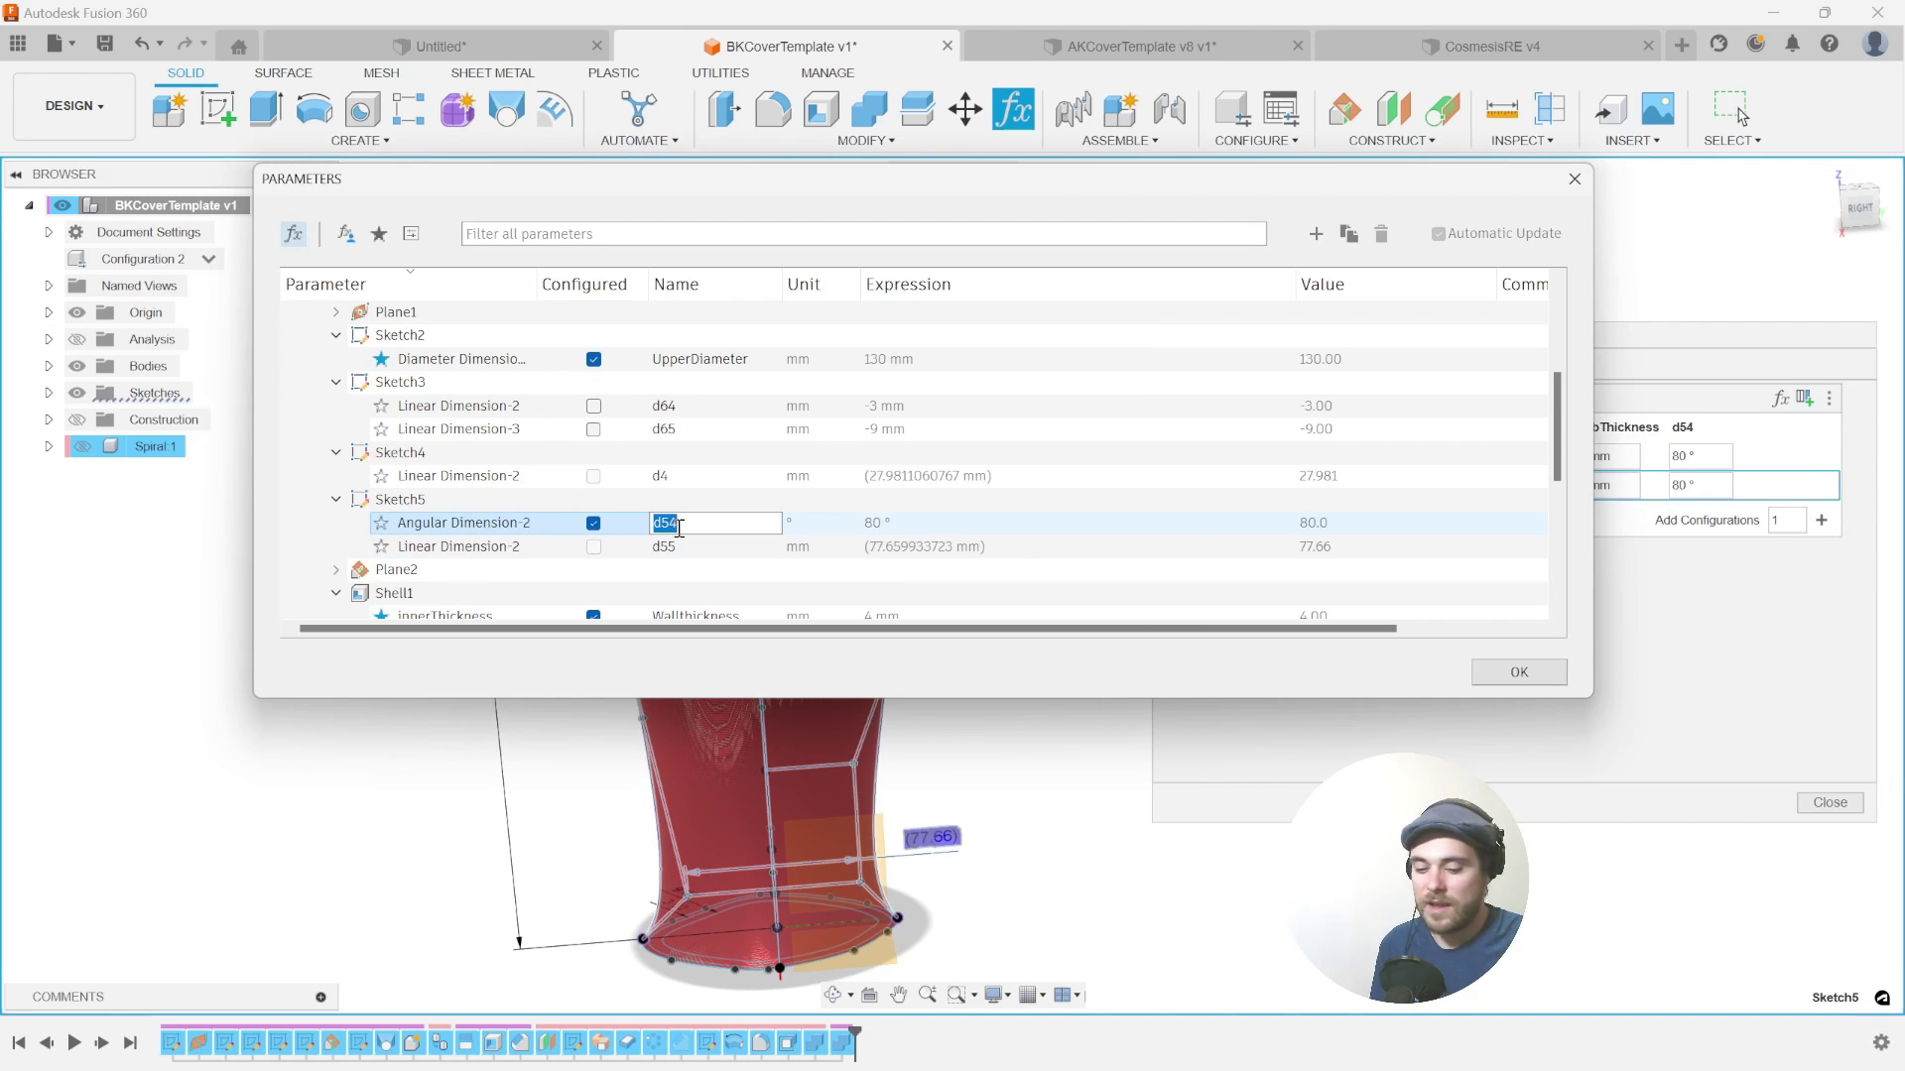
text(CalfAngle)
key(Return)
click(1519, 671)
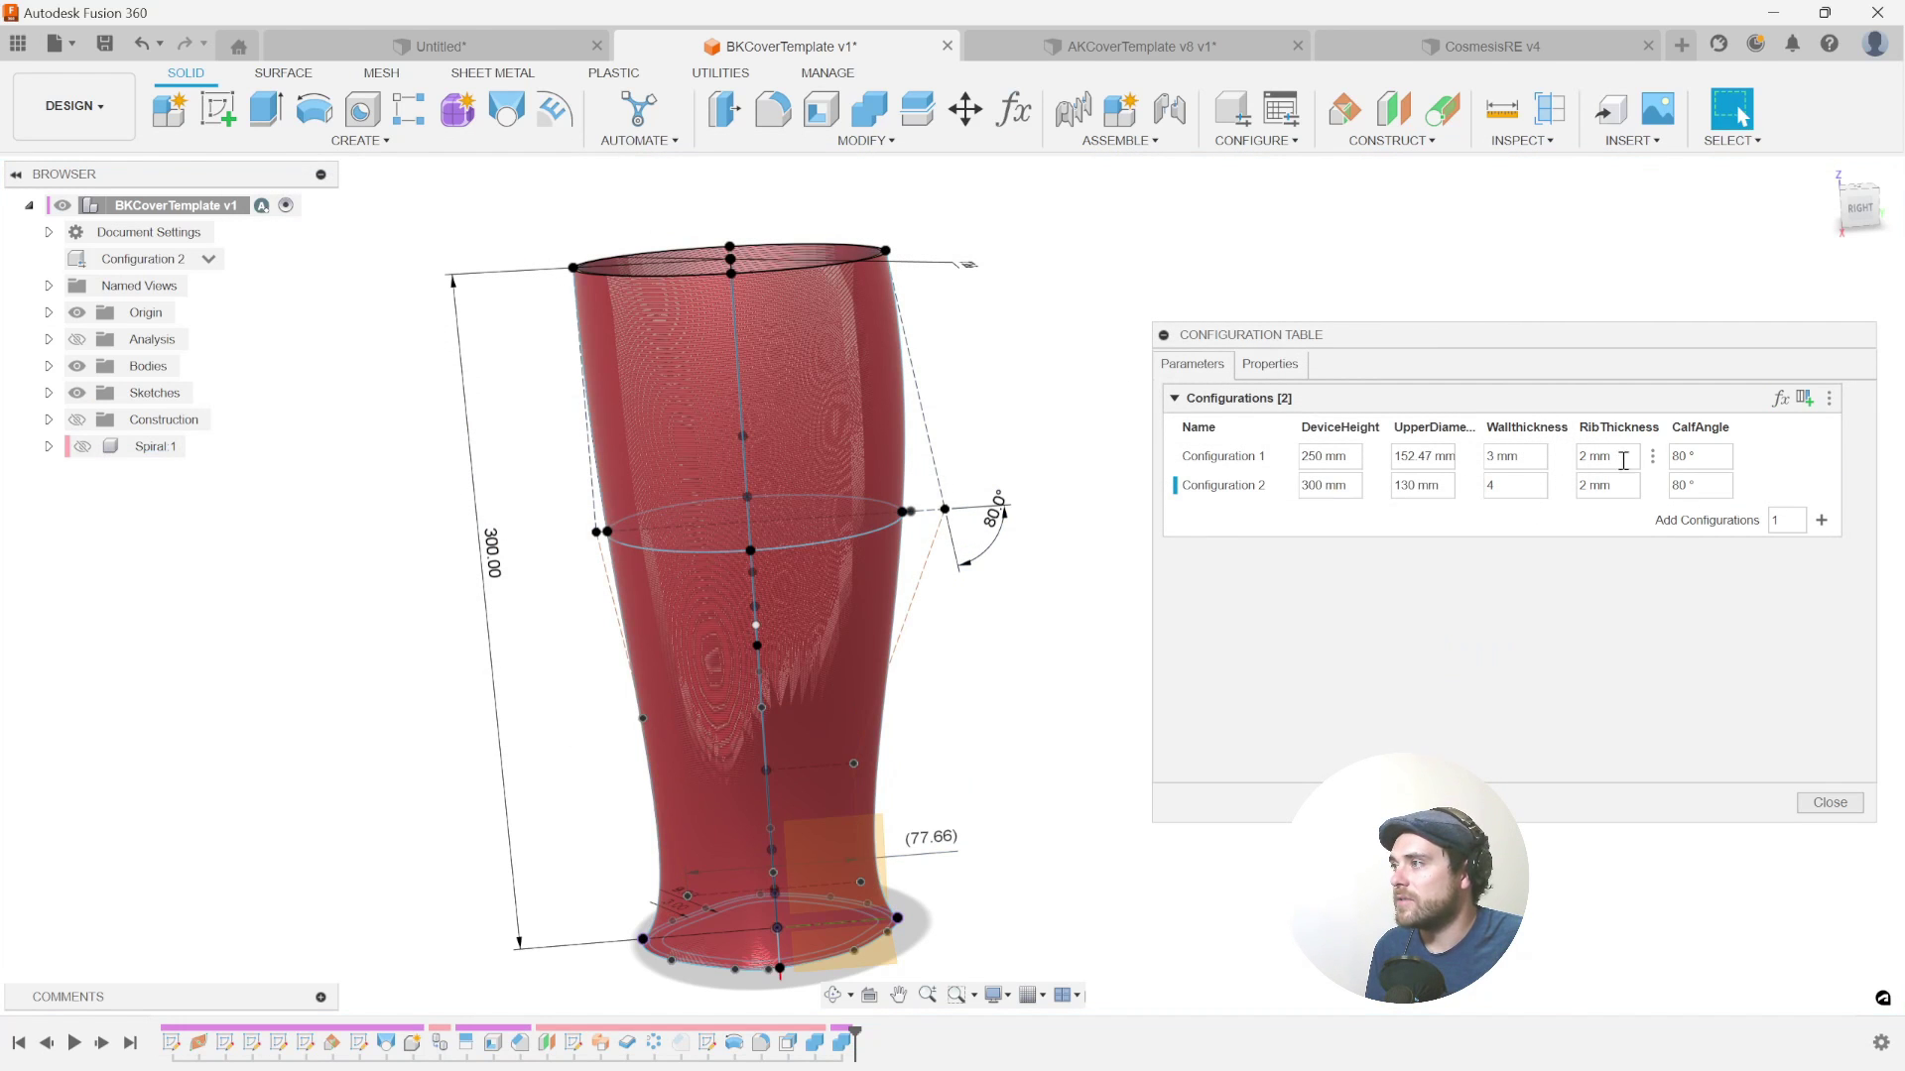
- Set Configuration 2's CalfAngle to 65
click(1702, 485)
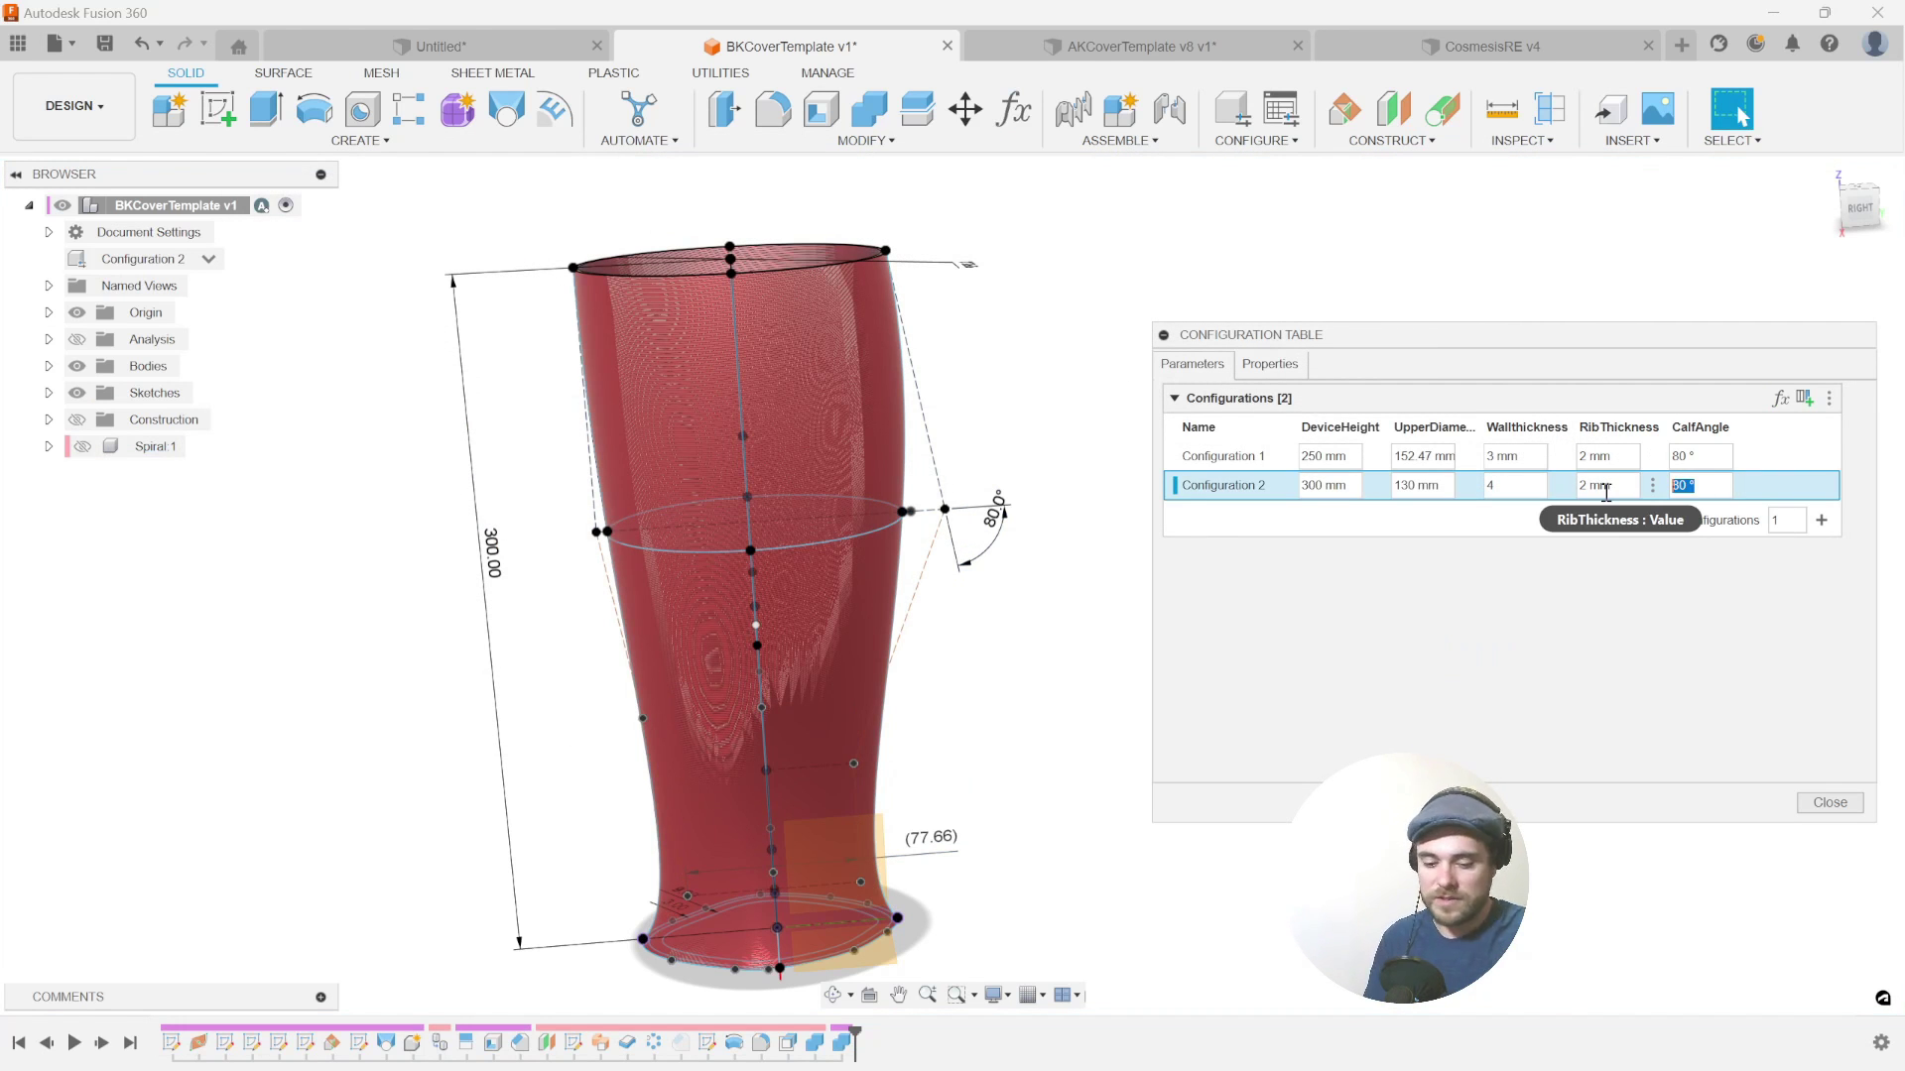
text(110)
key(BackSpace)
key(BackSpace)
key(BackSpace)
text(65)
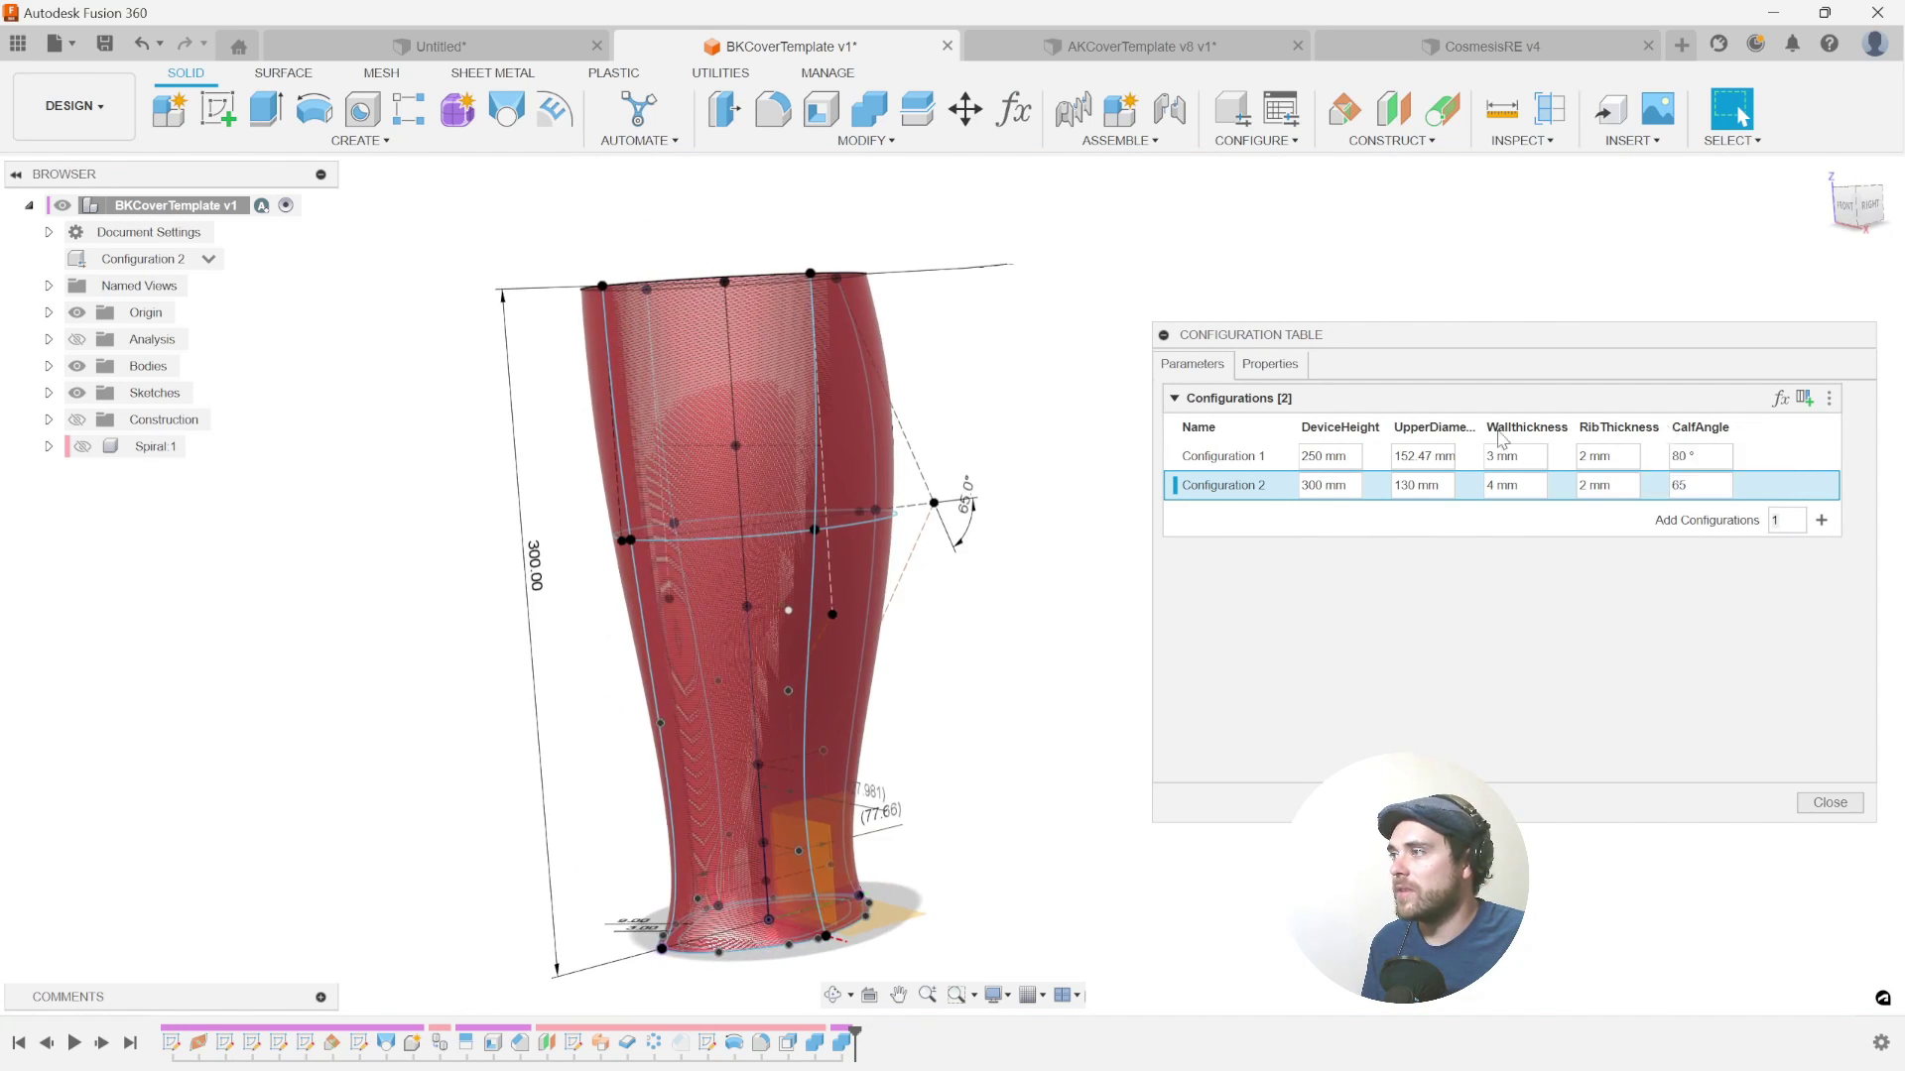
drag(1450, 328, 1414, 305)
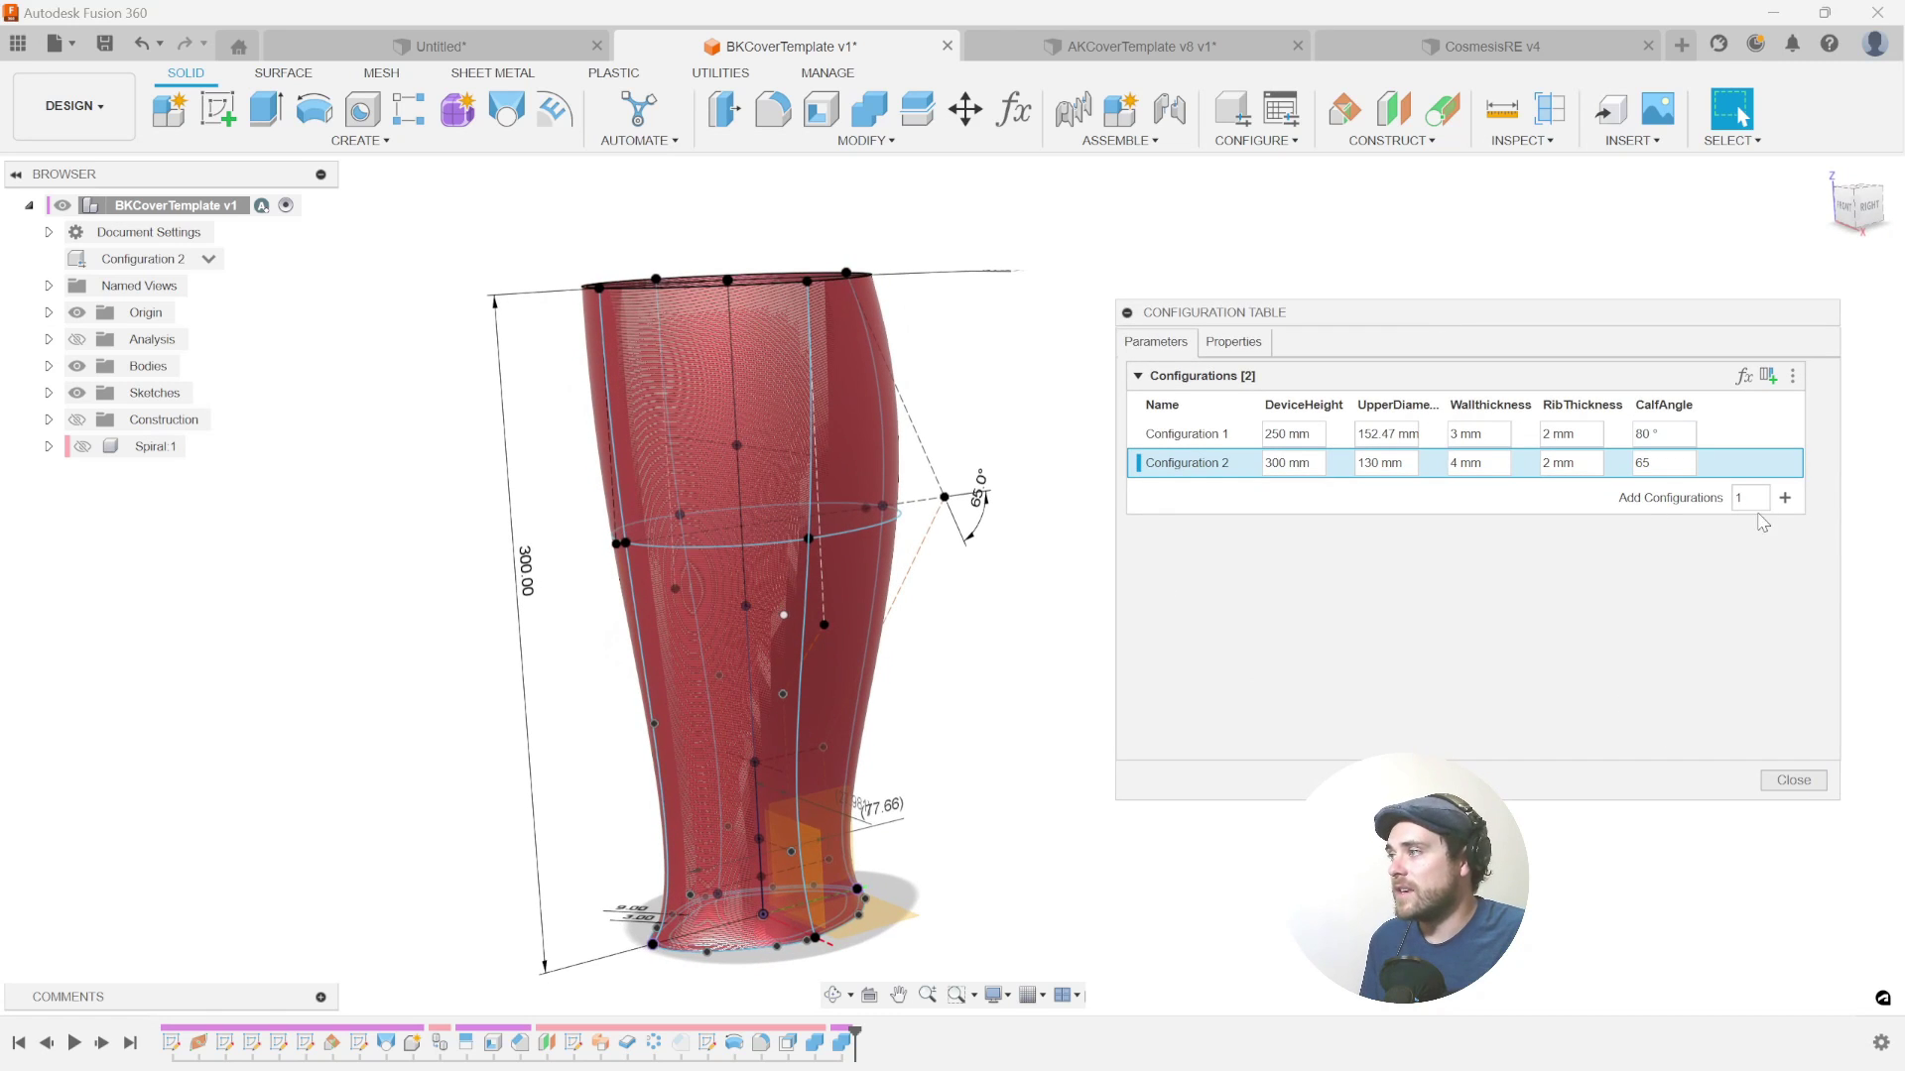
- Add a Configuration 3 row with a DeviceHeight of 200 mm
click(1784, 500)
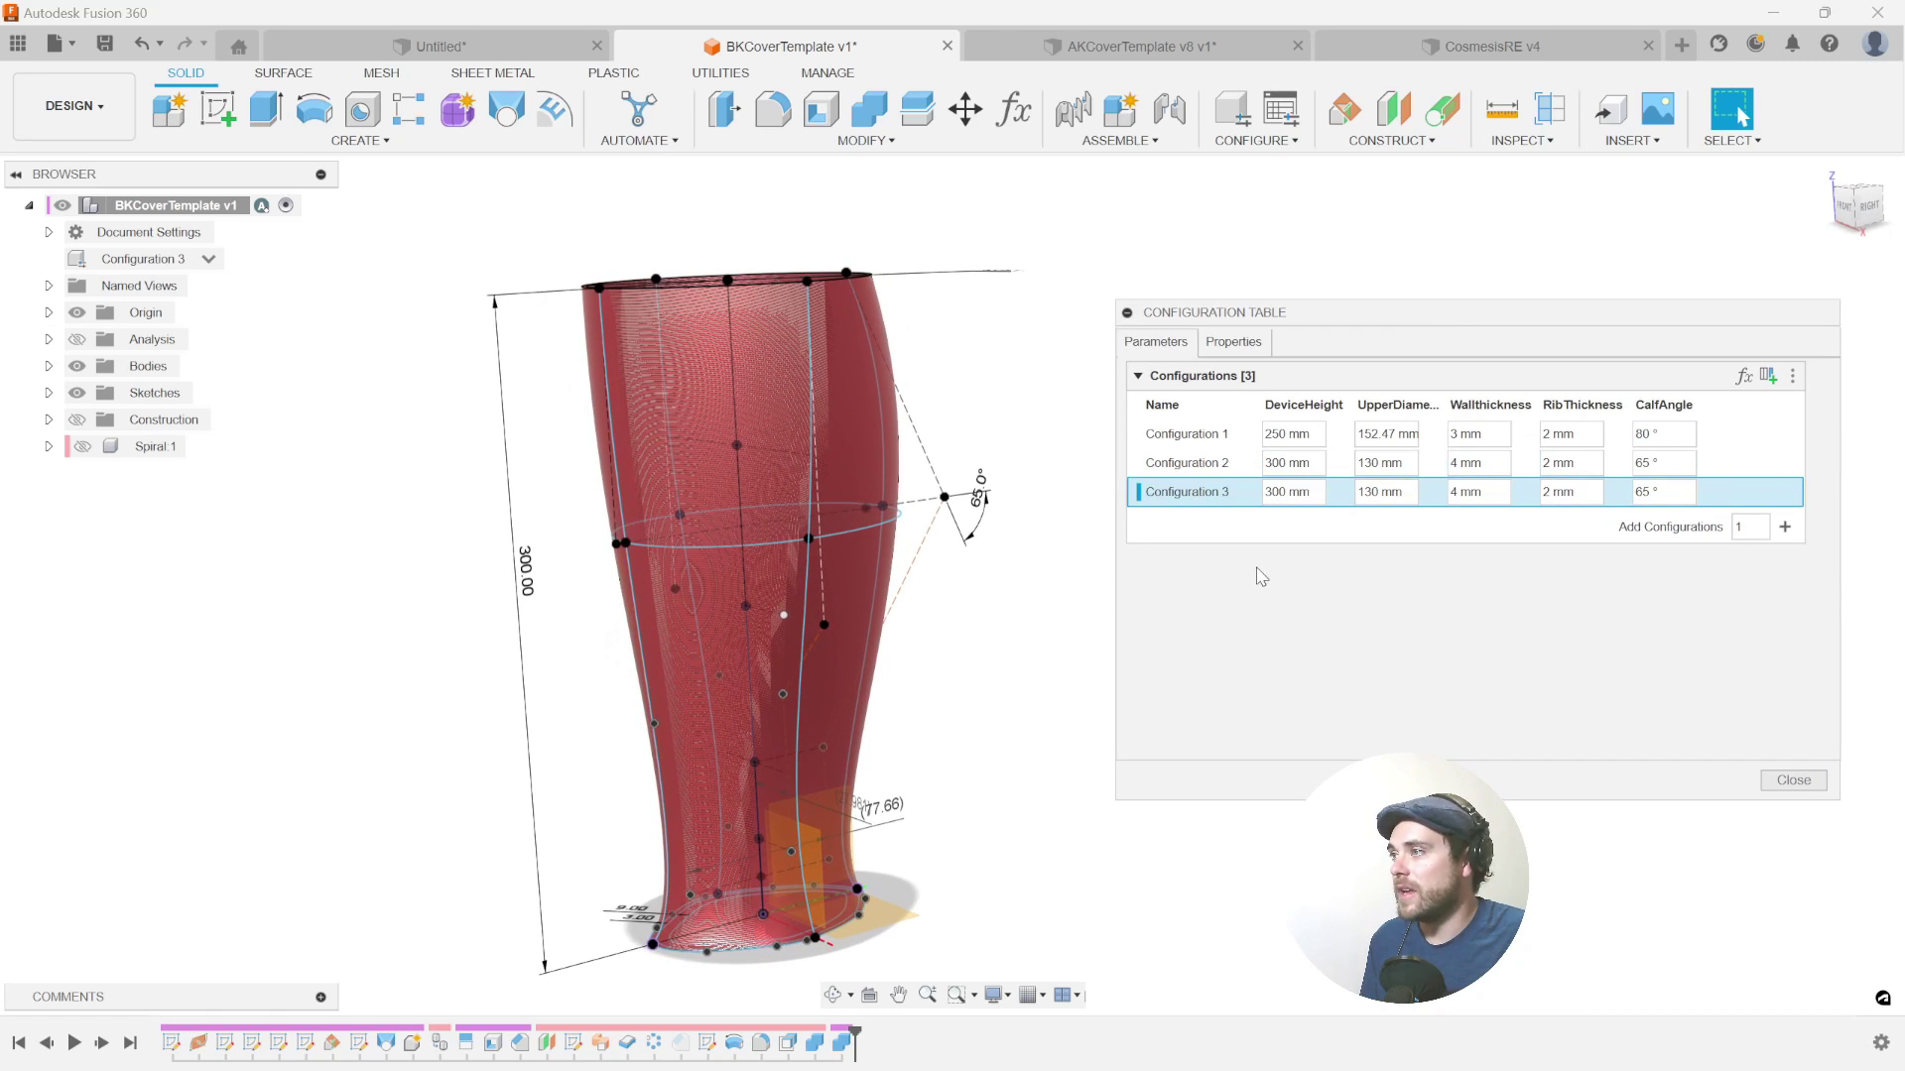
click(1314, 493)
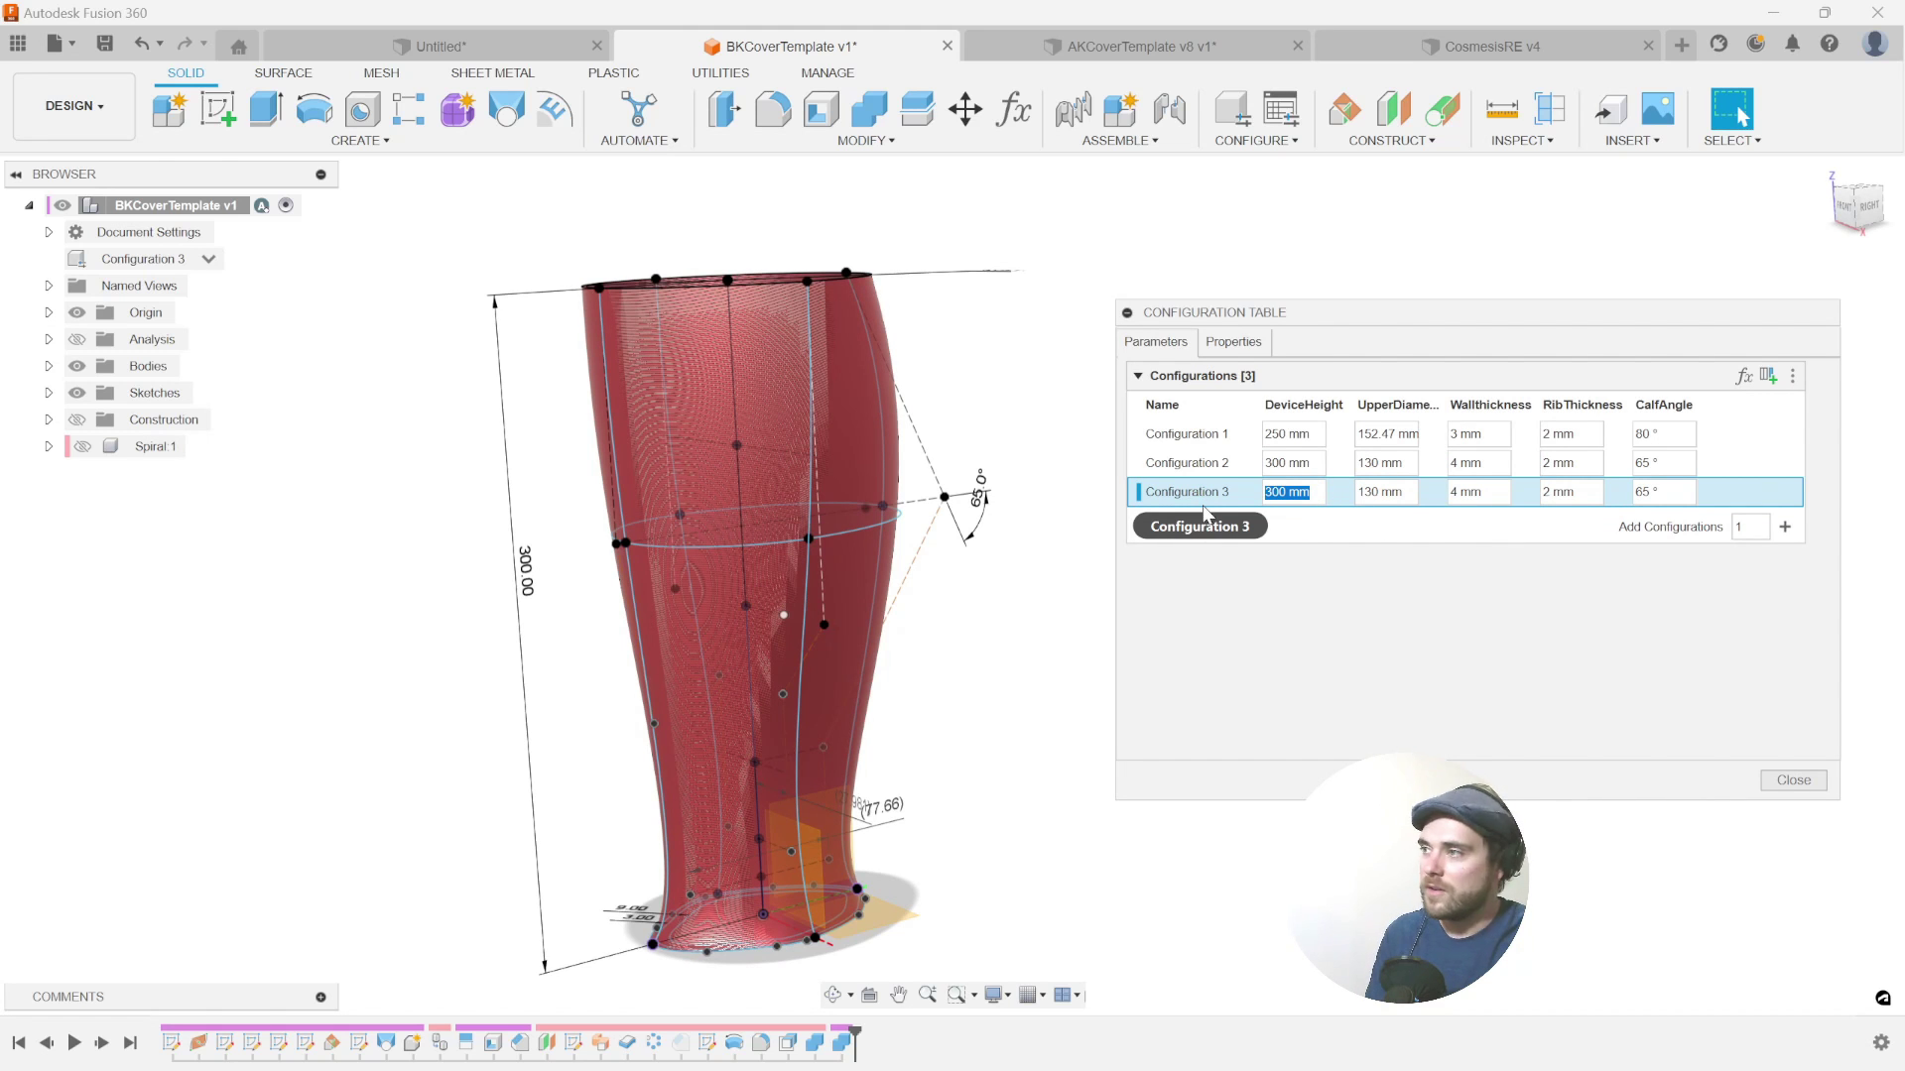
text(120)
key(Tab)
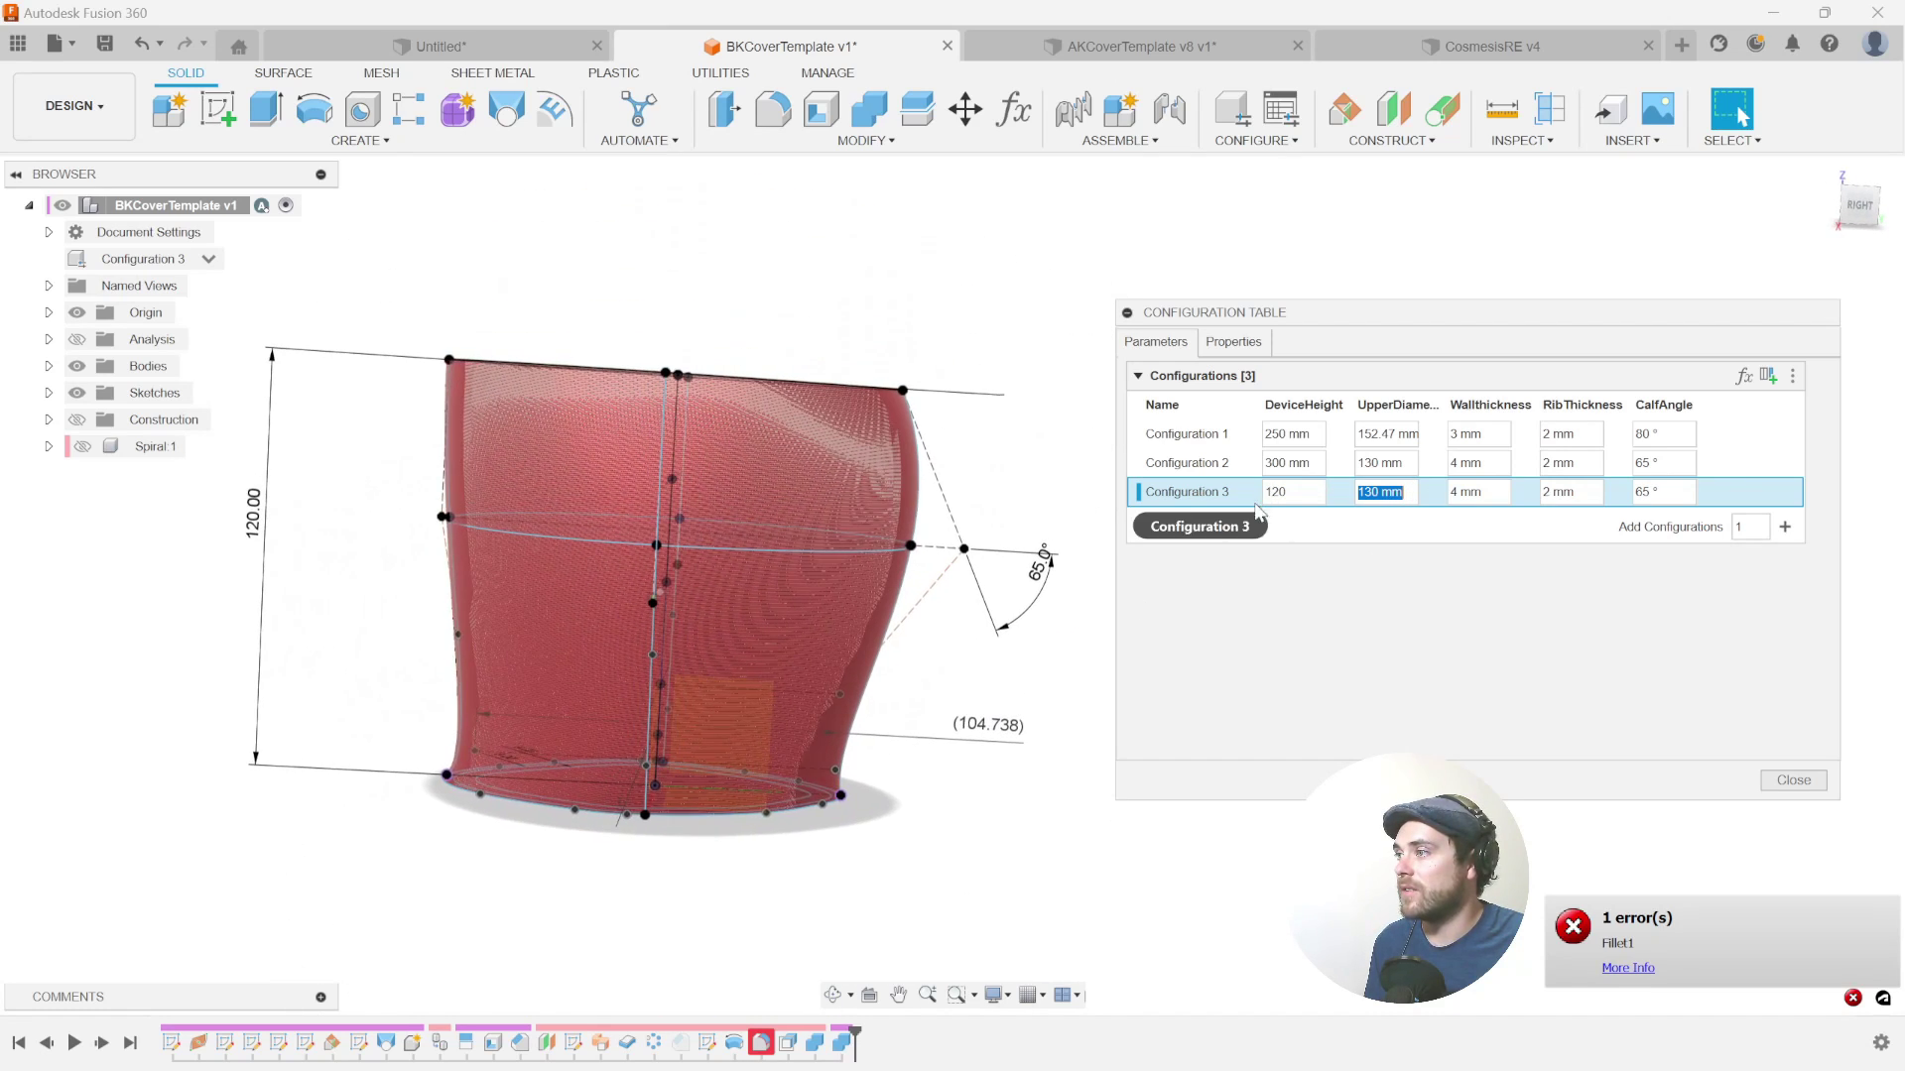
click(1305, 493)
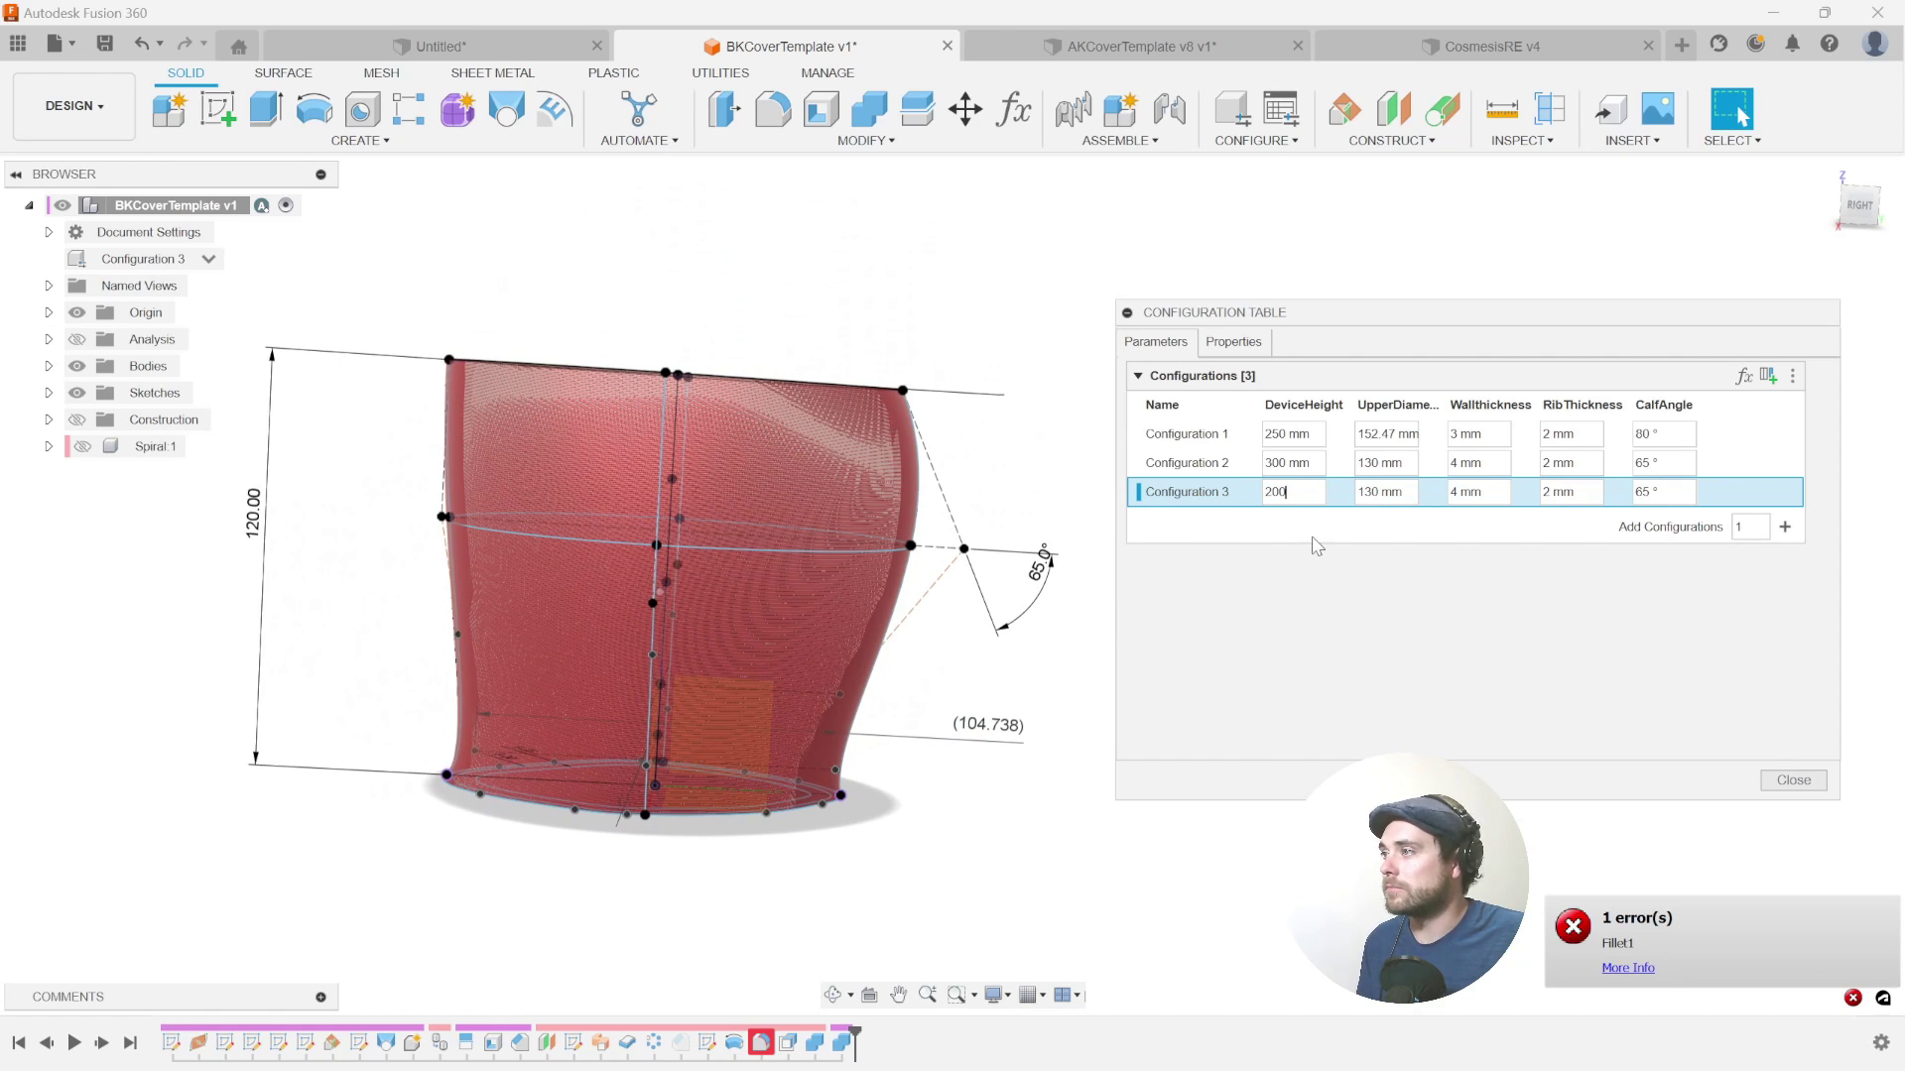
text(200)
key(Return)
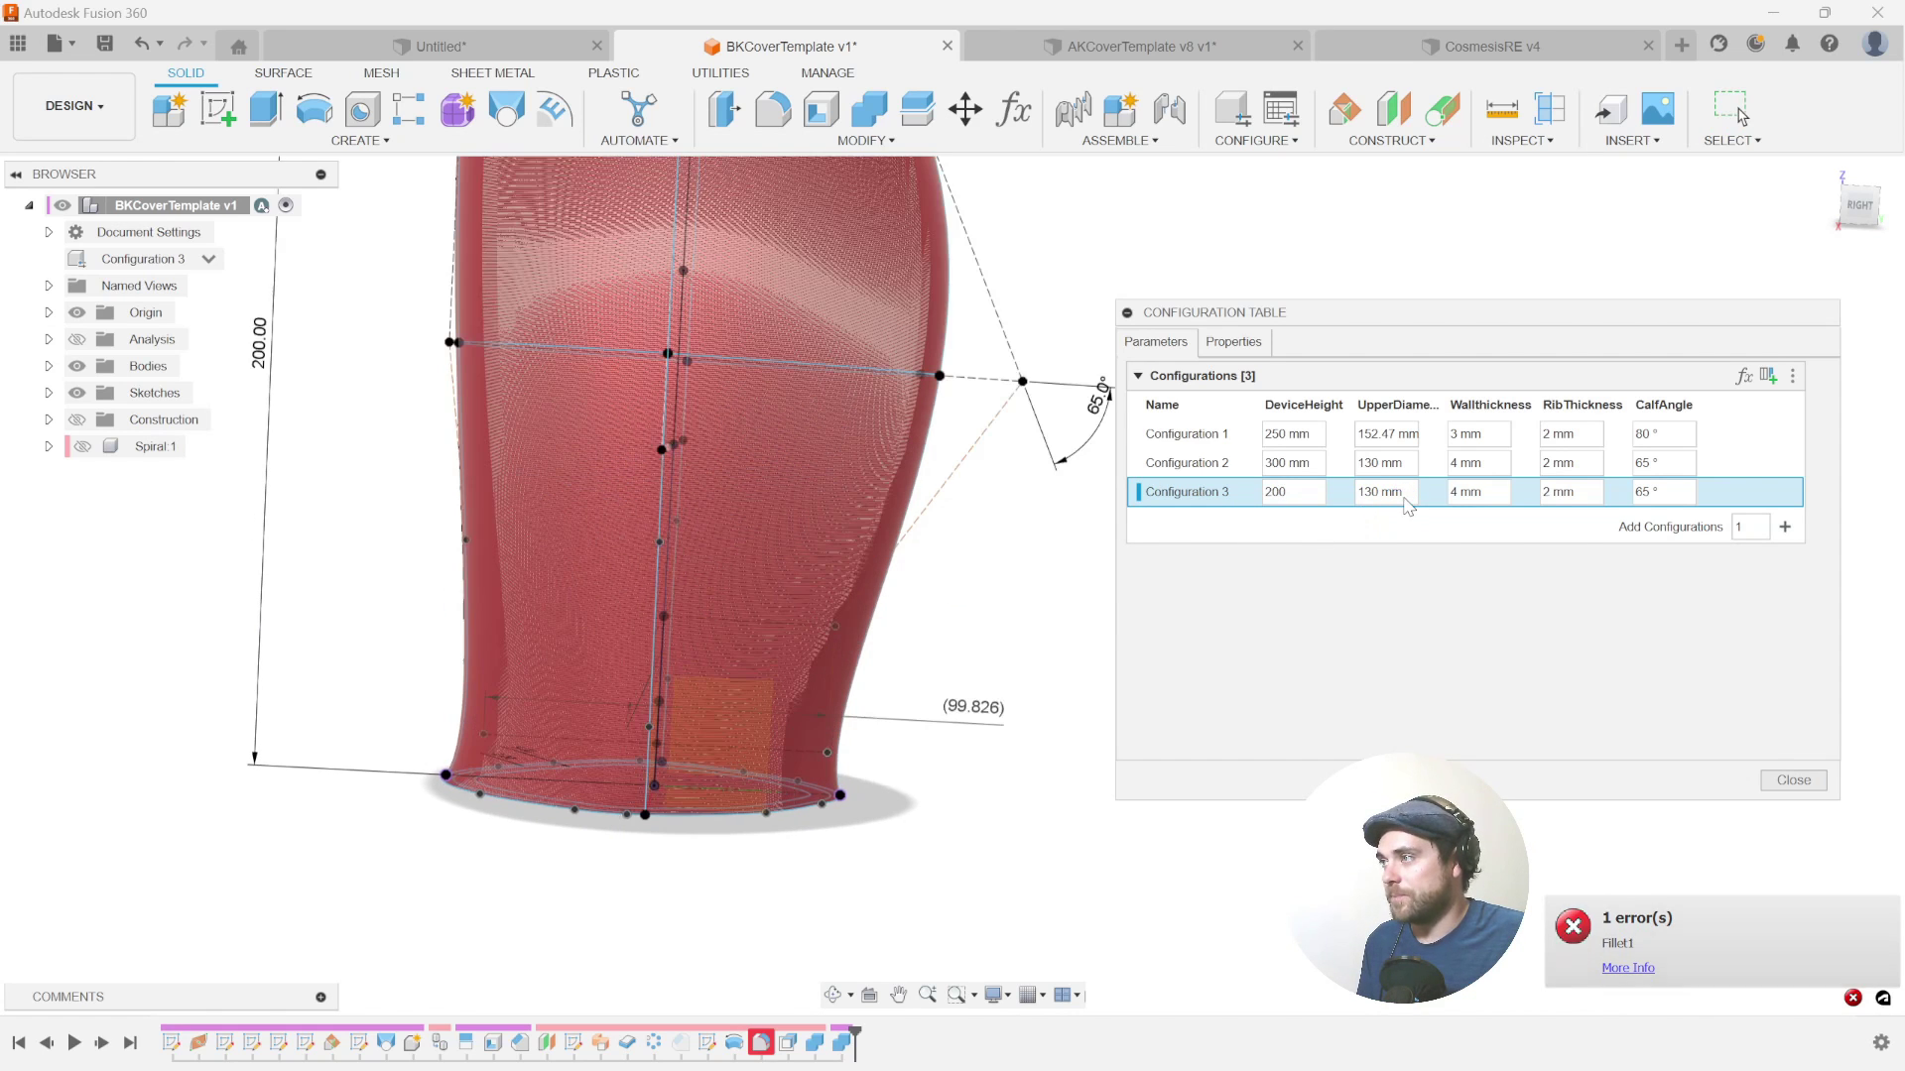
- Give Configuration 3 a 165 mm upper diameter and 90° calf angle, then close the table
click(1406, 499)
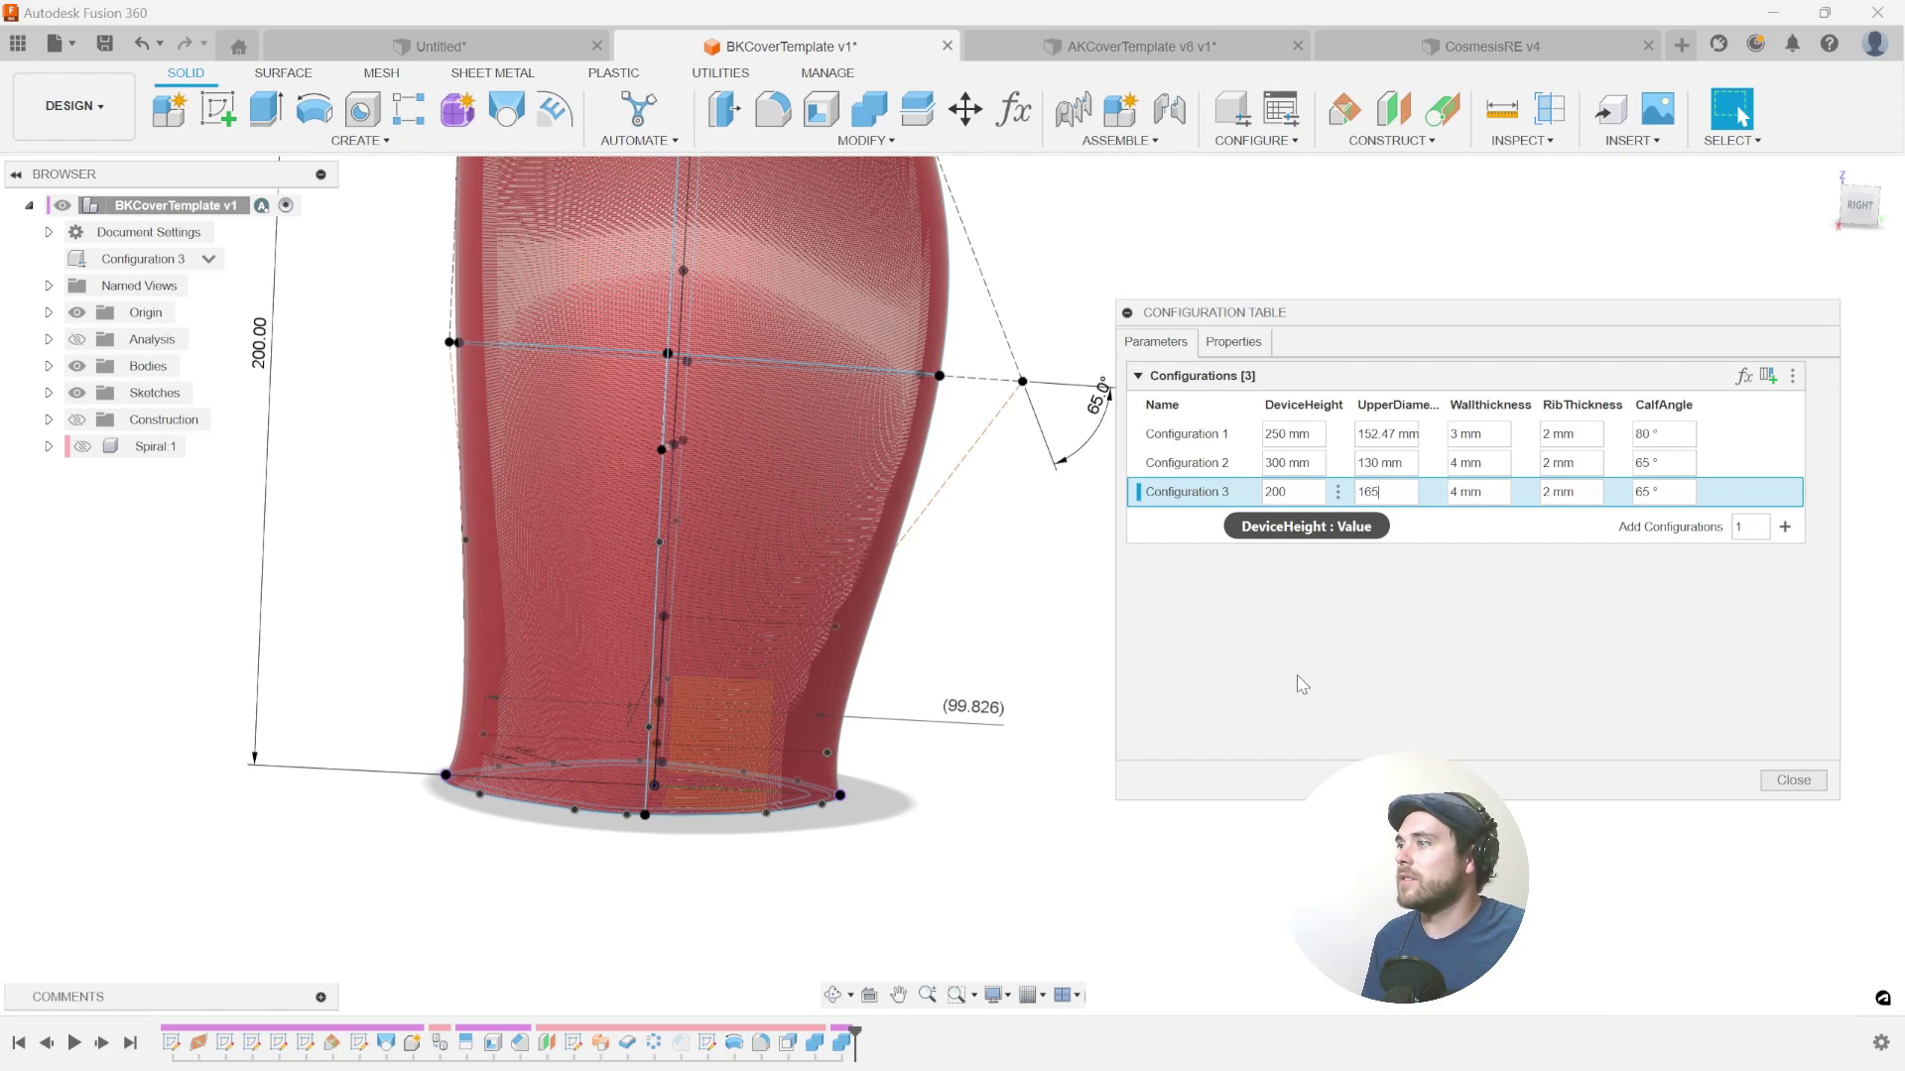
text(165)
key(Return)
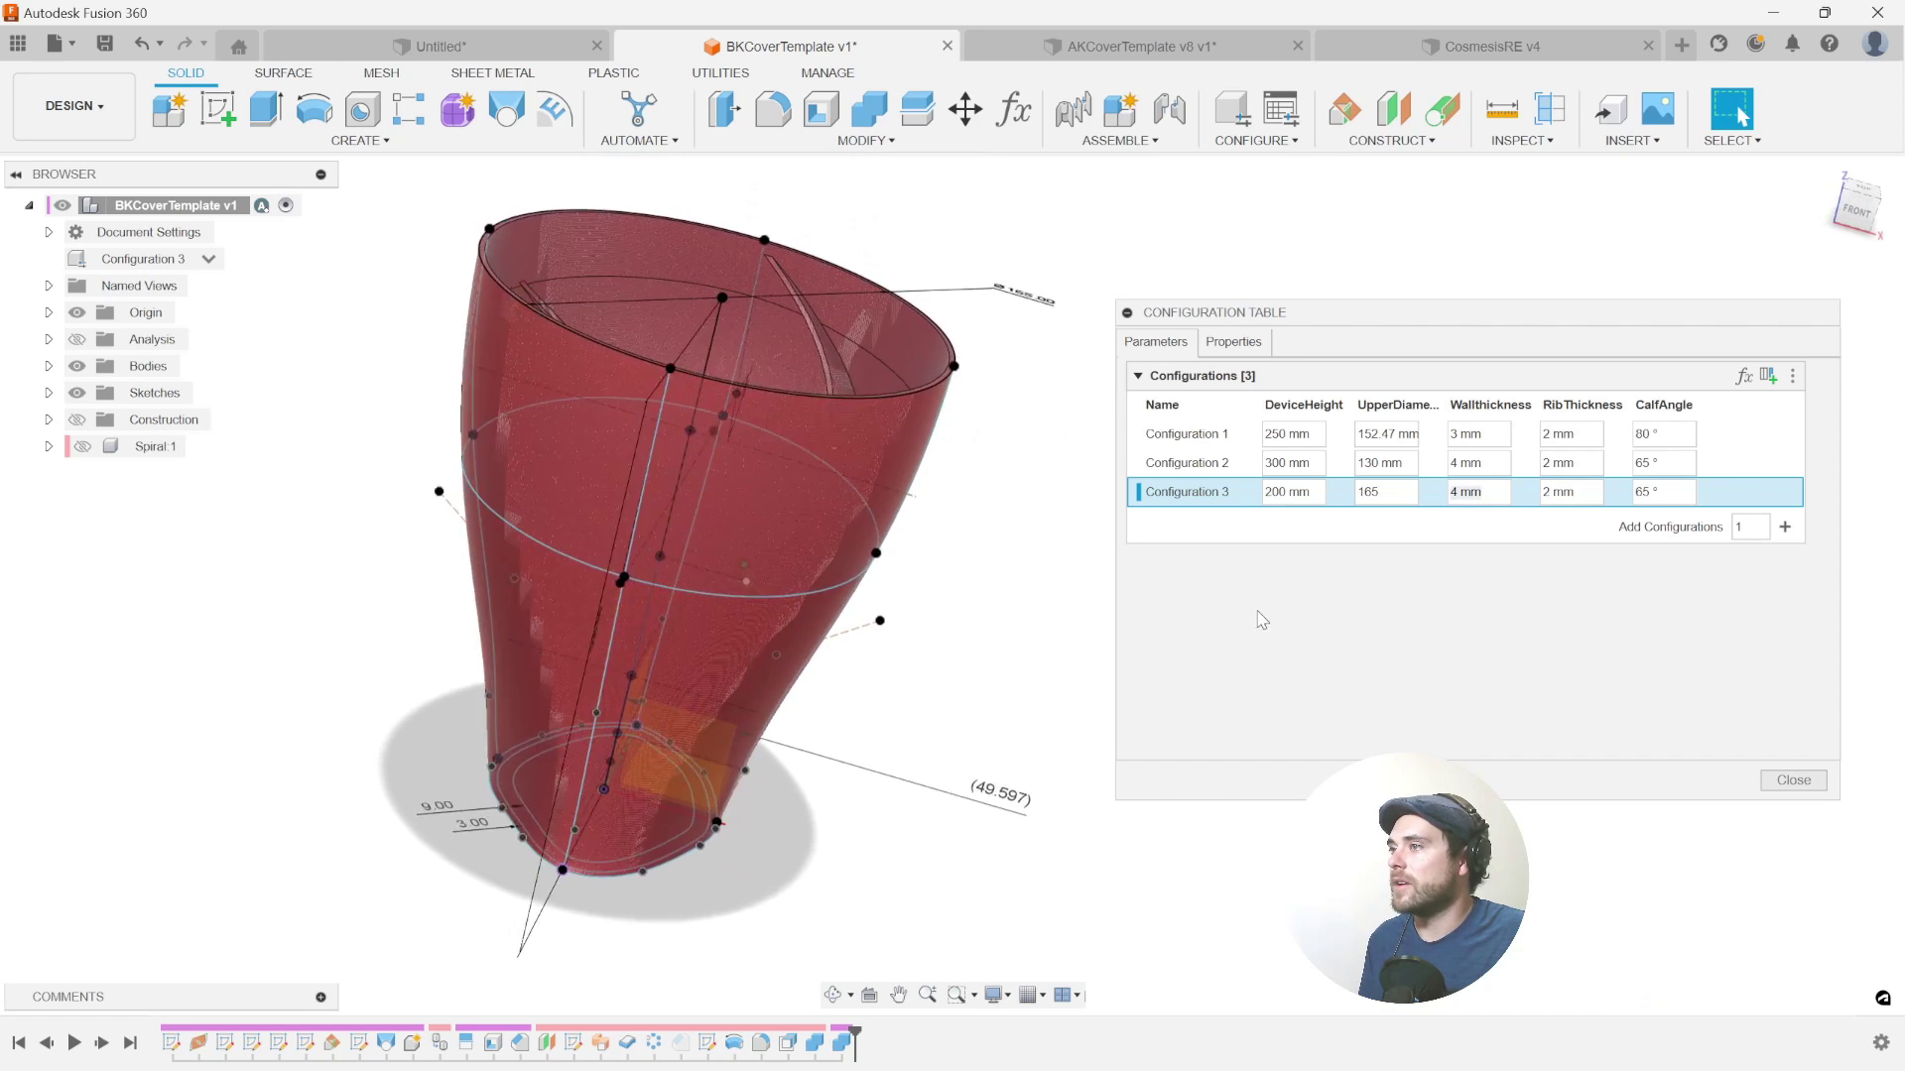
click(1690, 491)
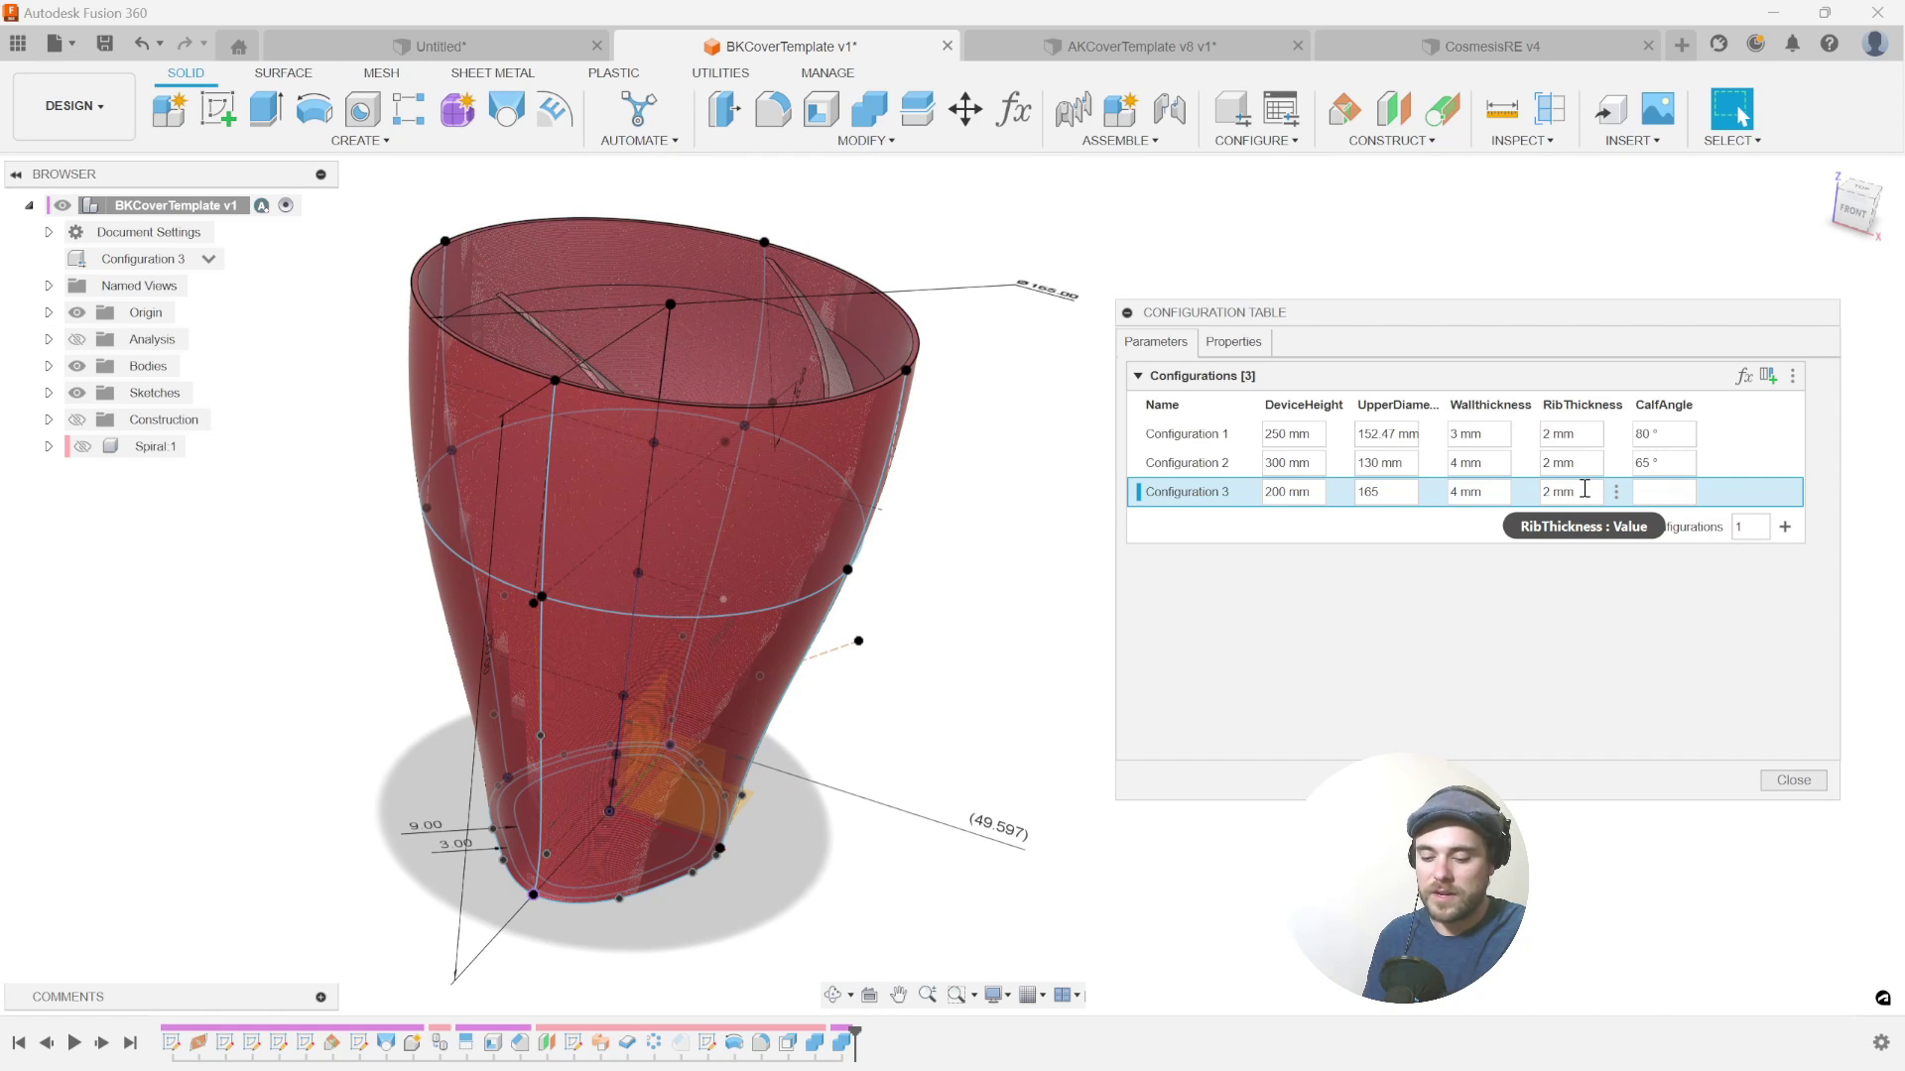
key(Return)
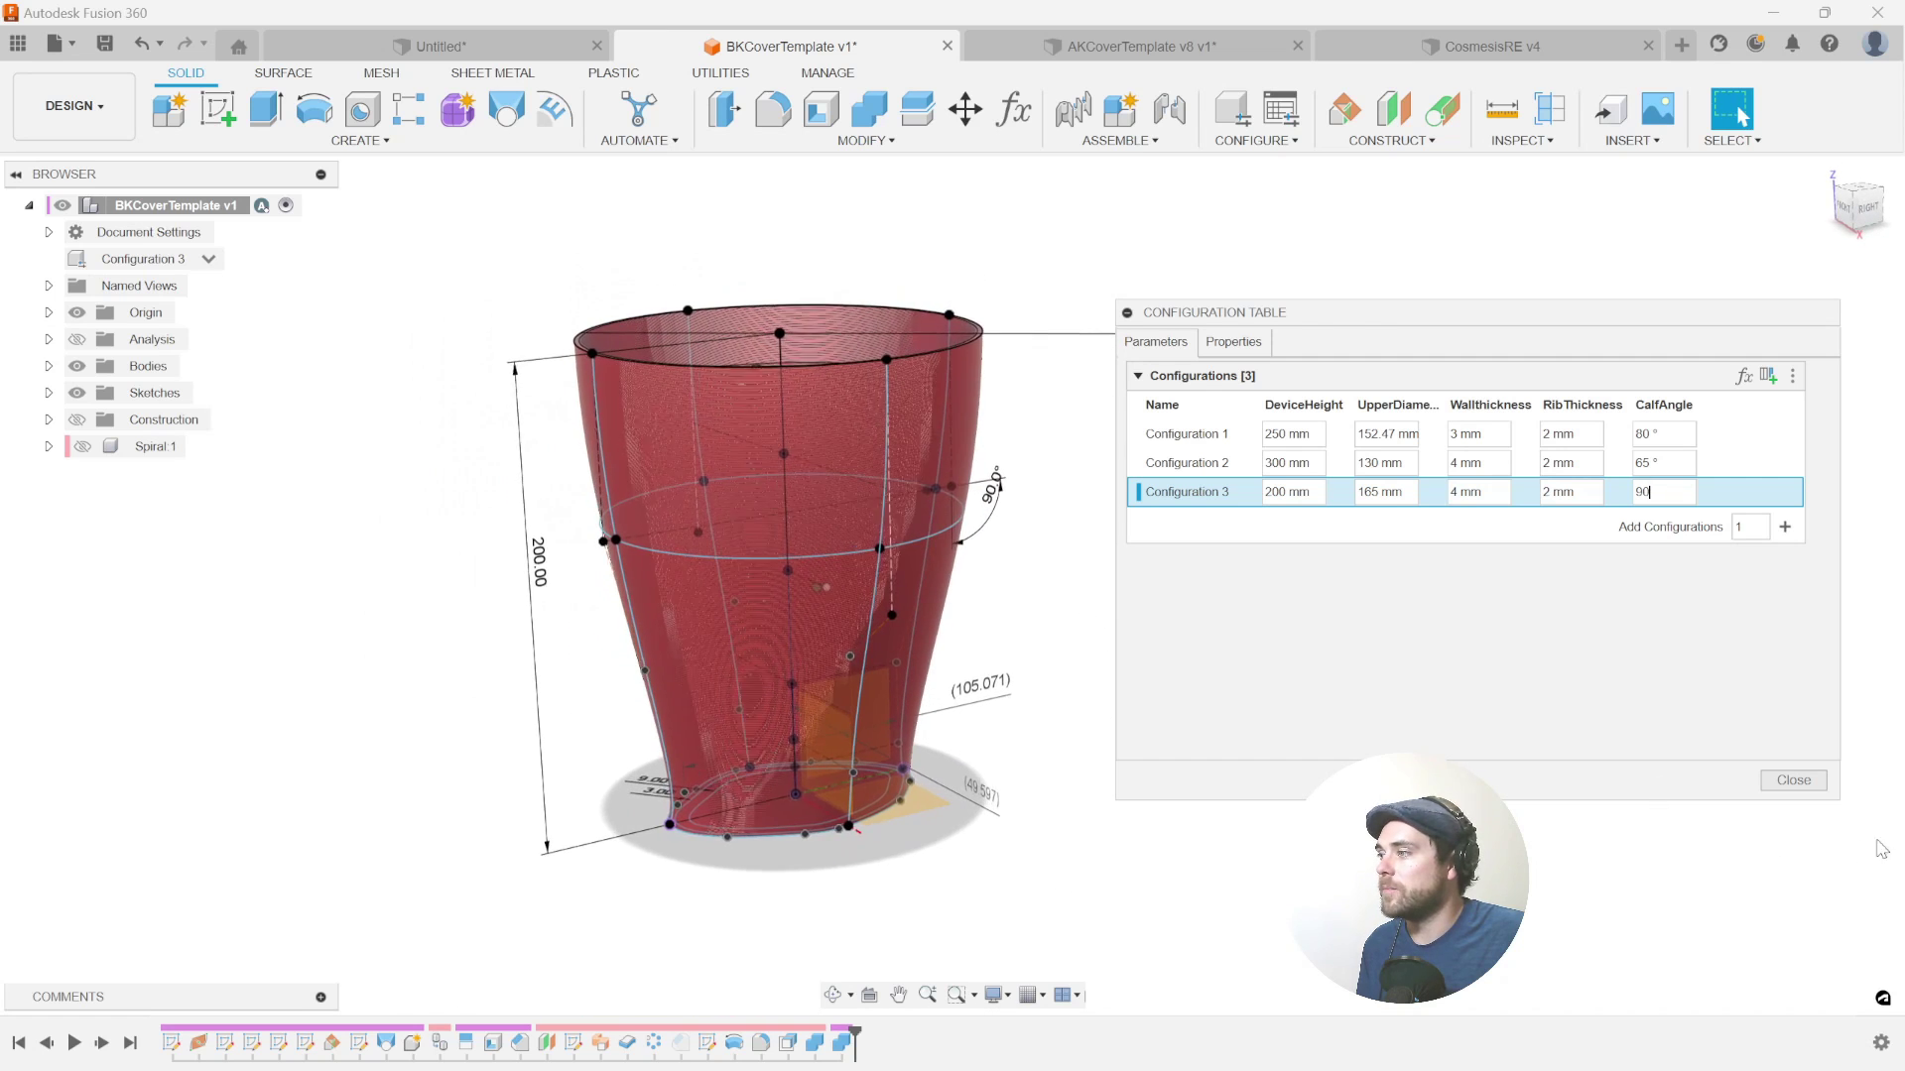
click(1794, 779)
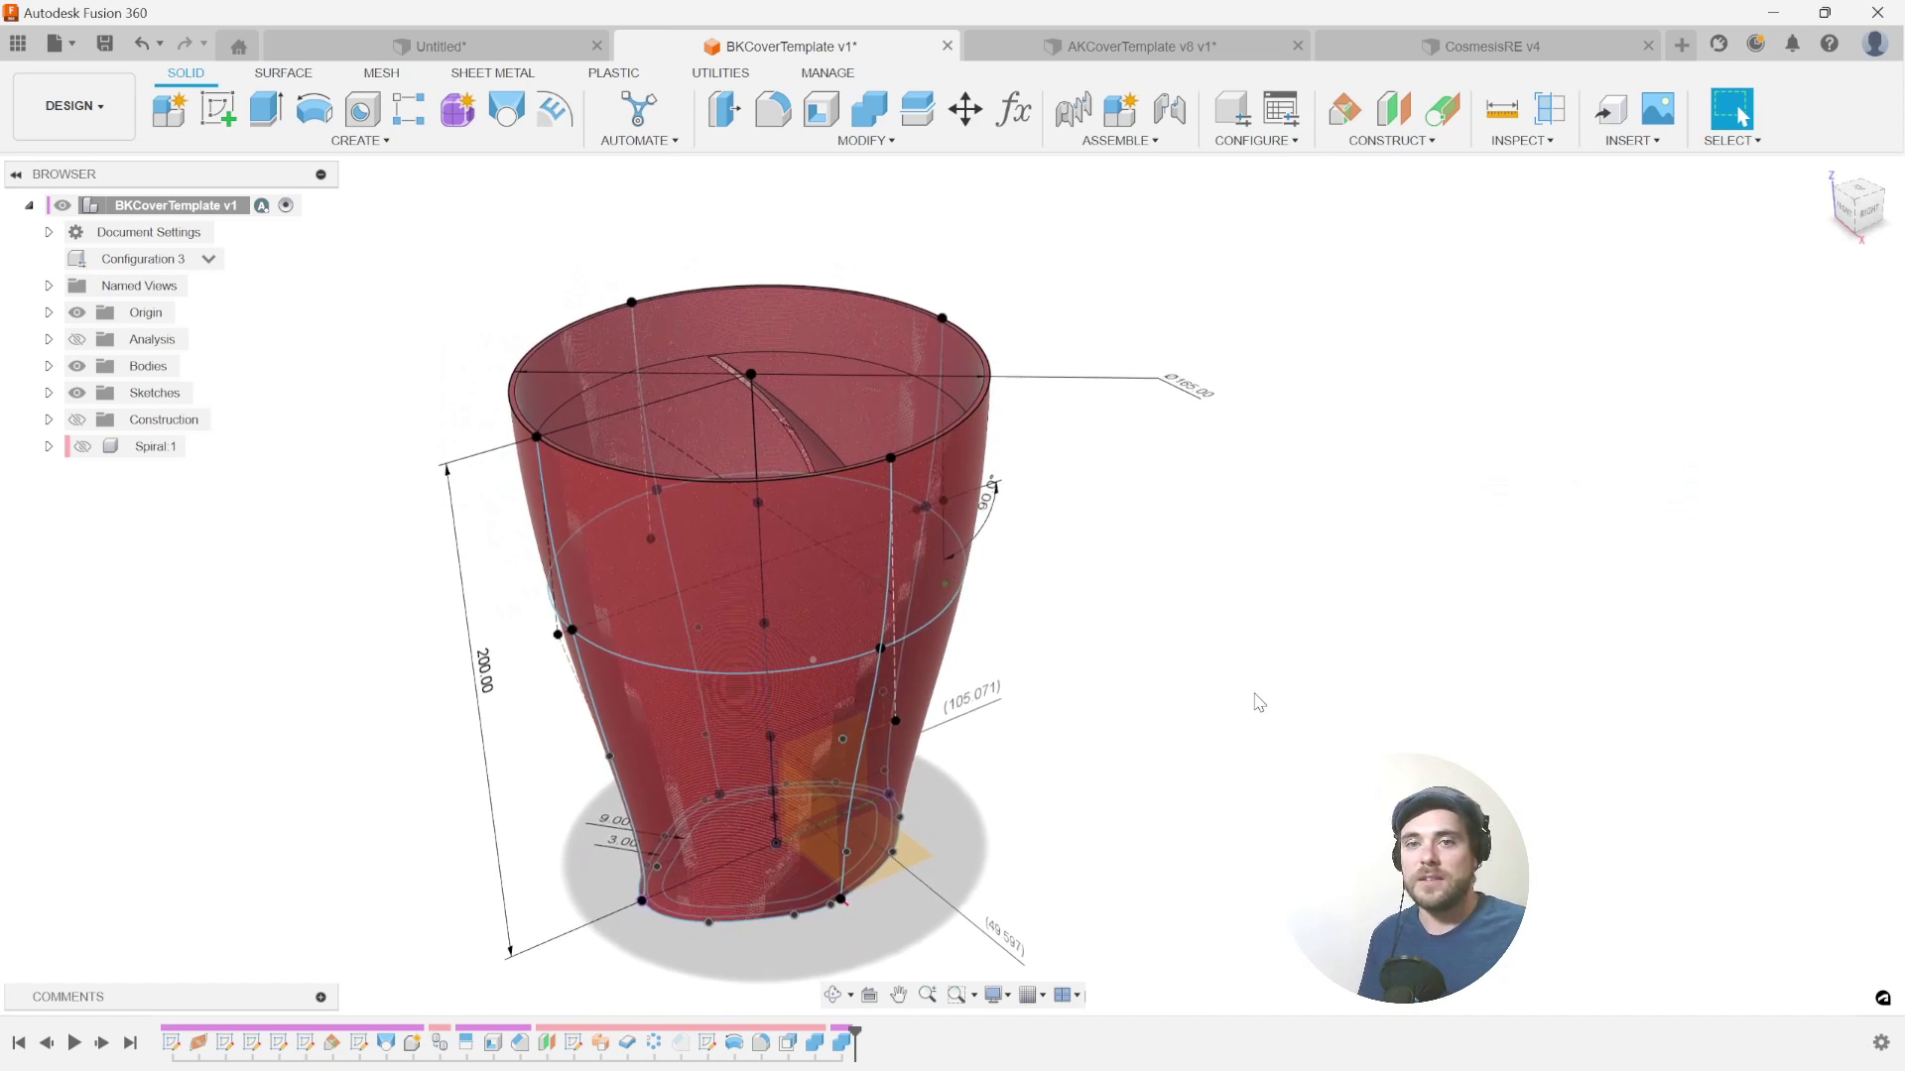
- Preview Configuration 1 from the Browser's configuration dropdown, then reopen the dropdown
click(164, 260)
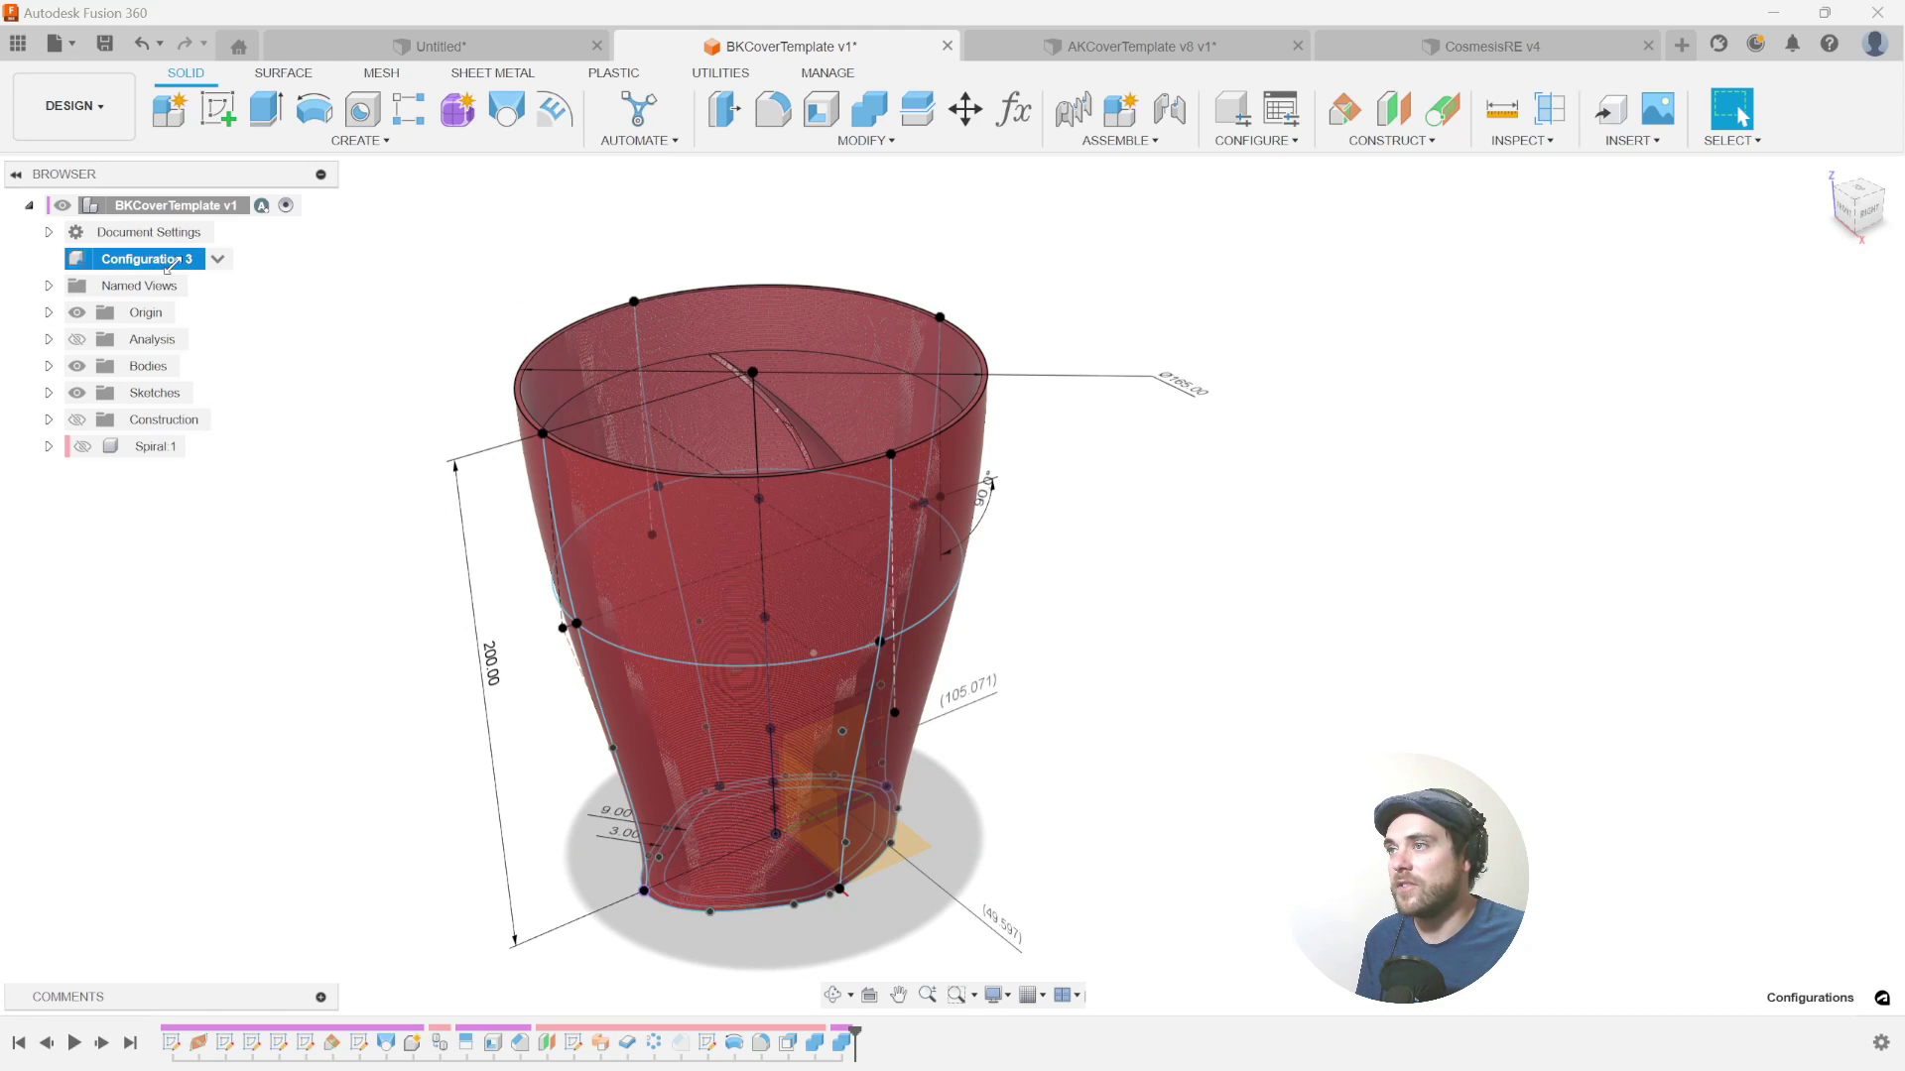
click(217, 259)
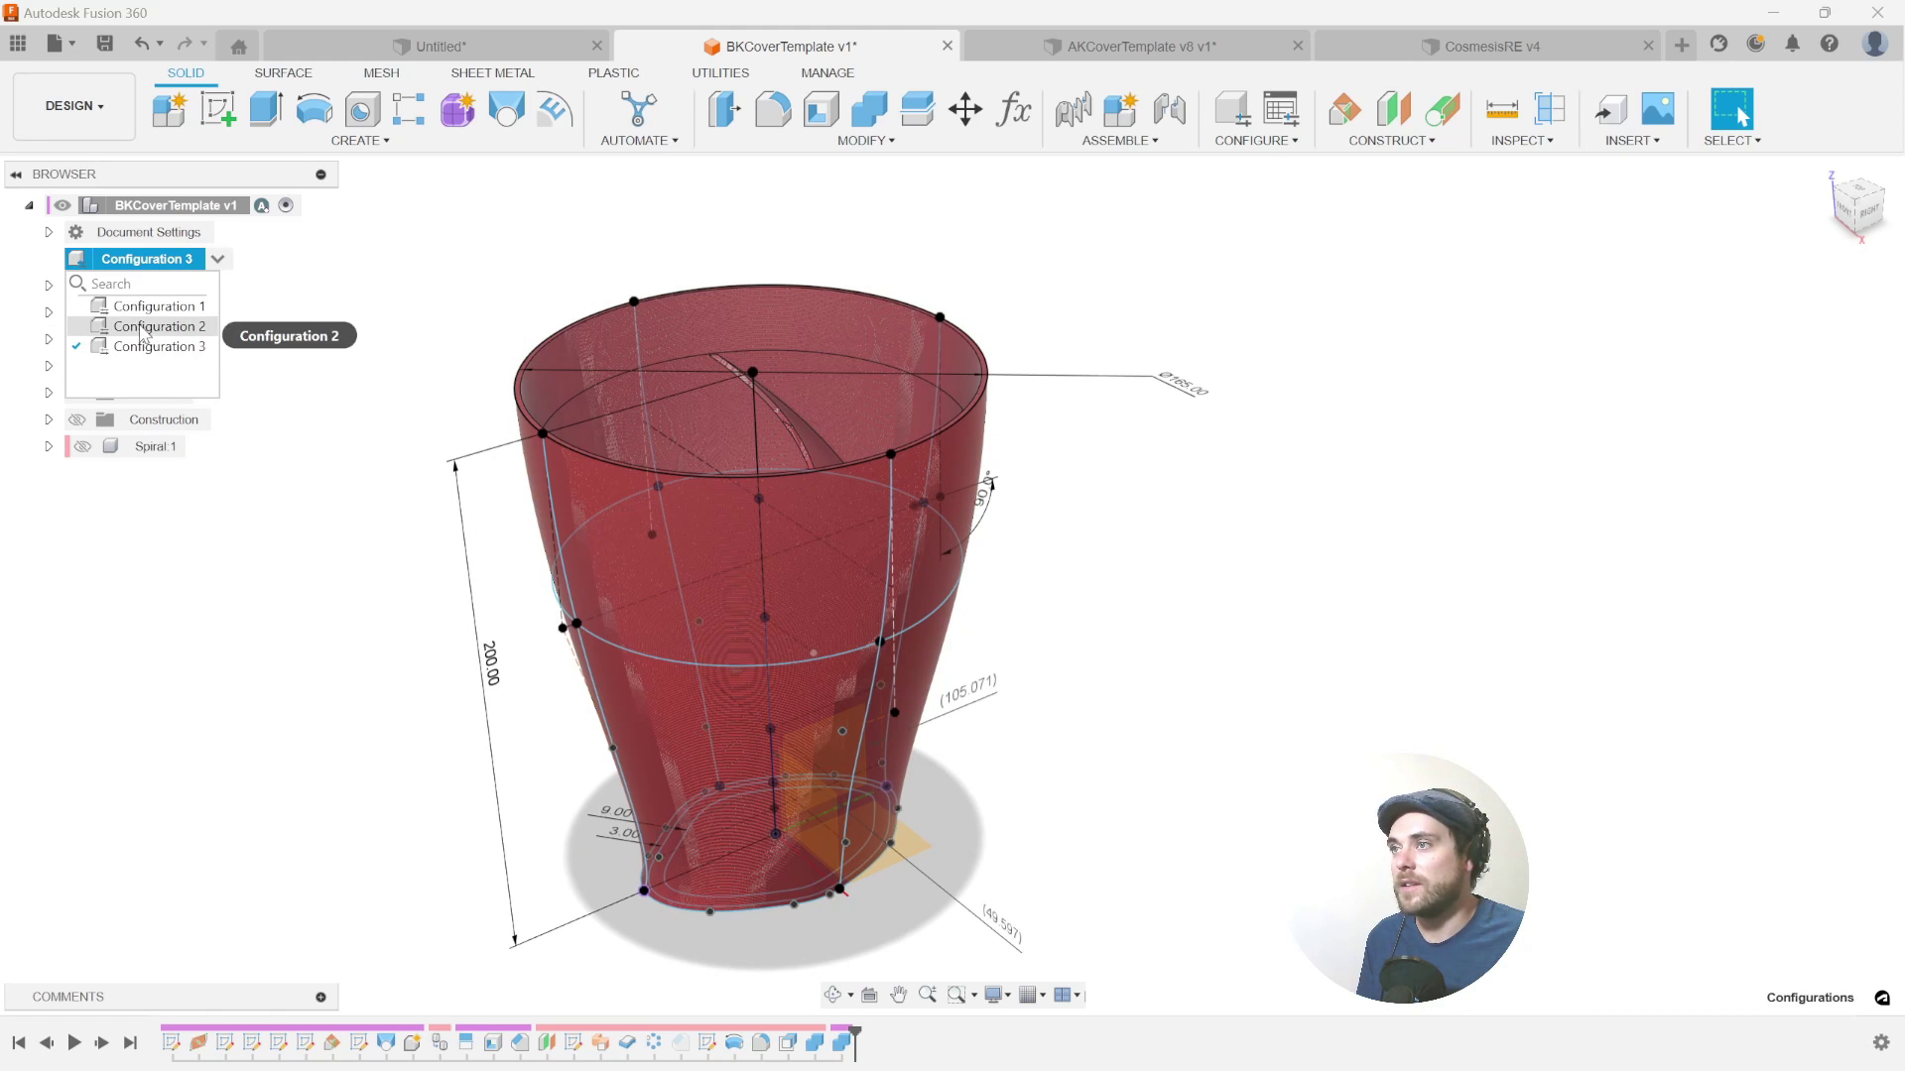
mouse_move(149, 306)
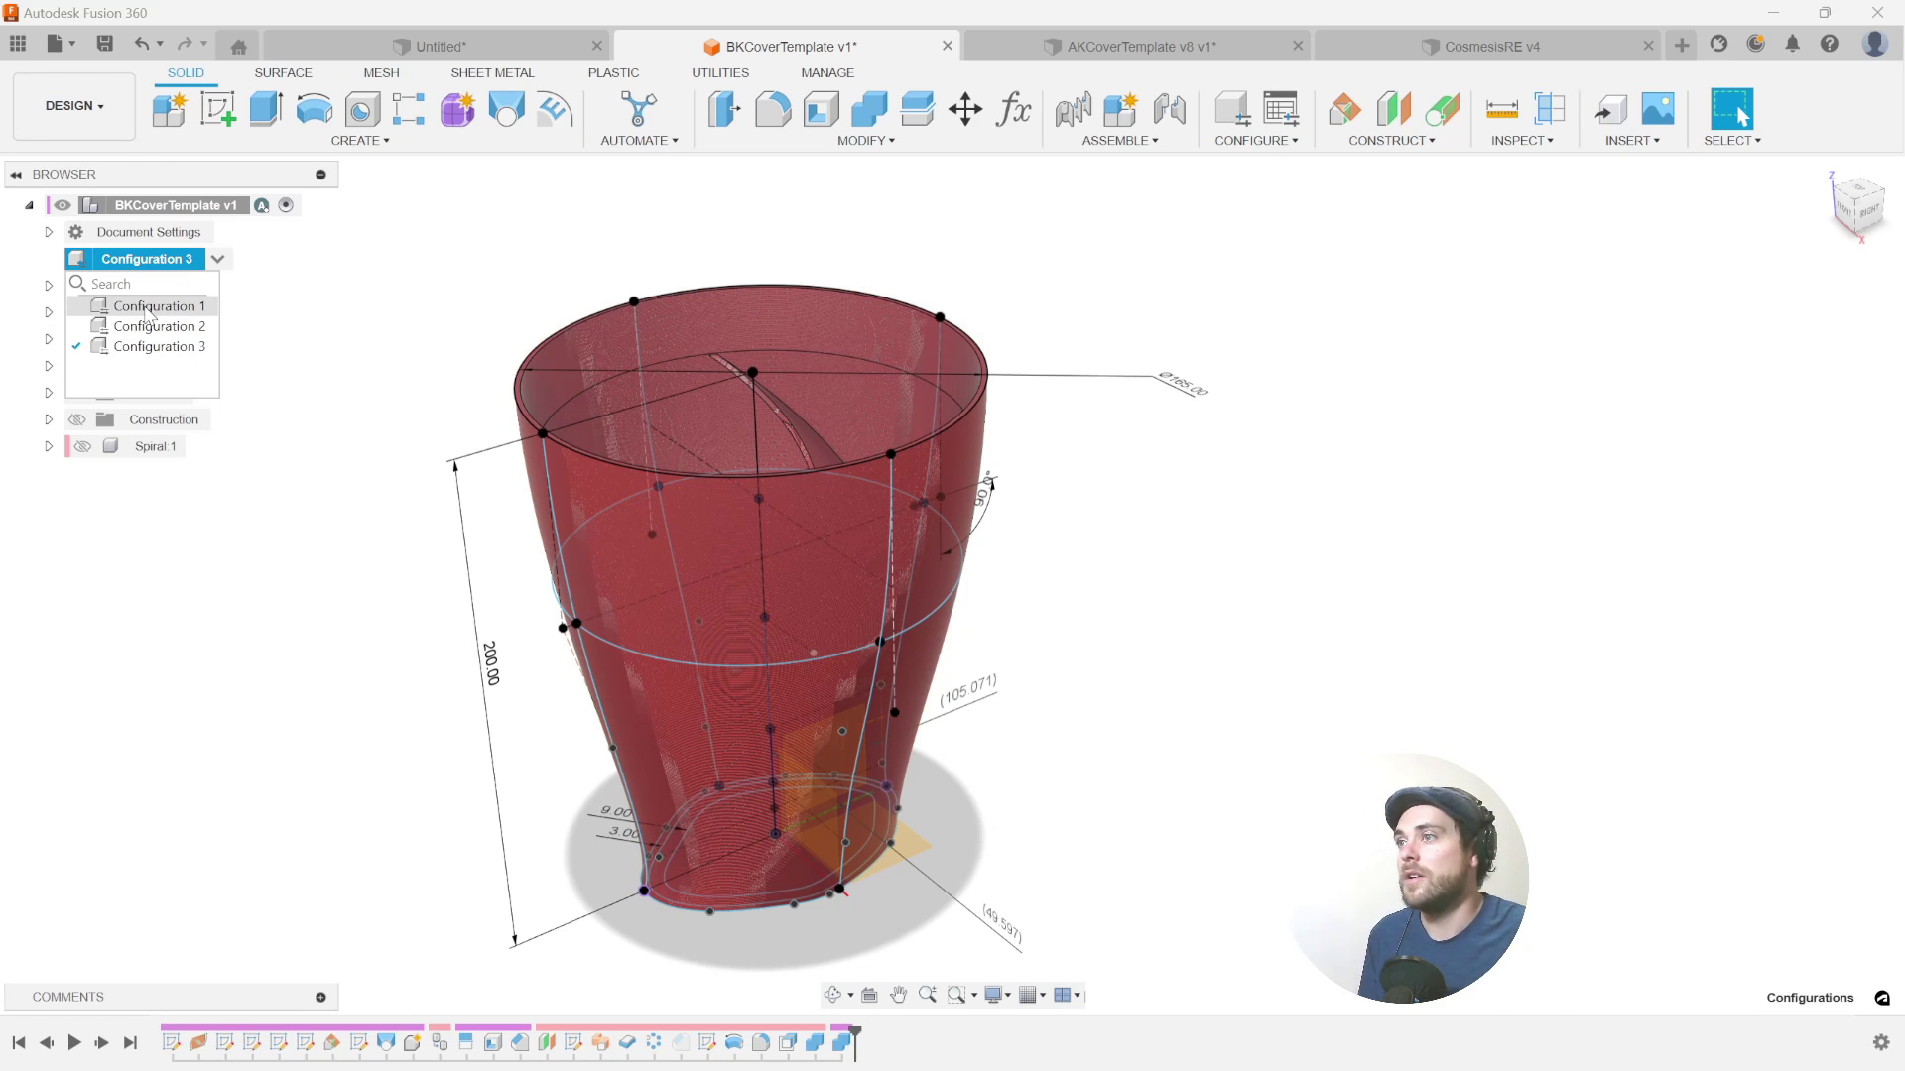
click(192, 309)
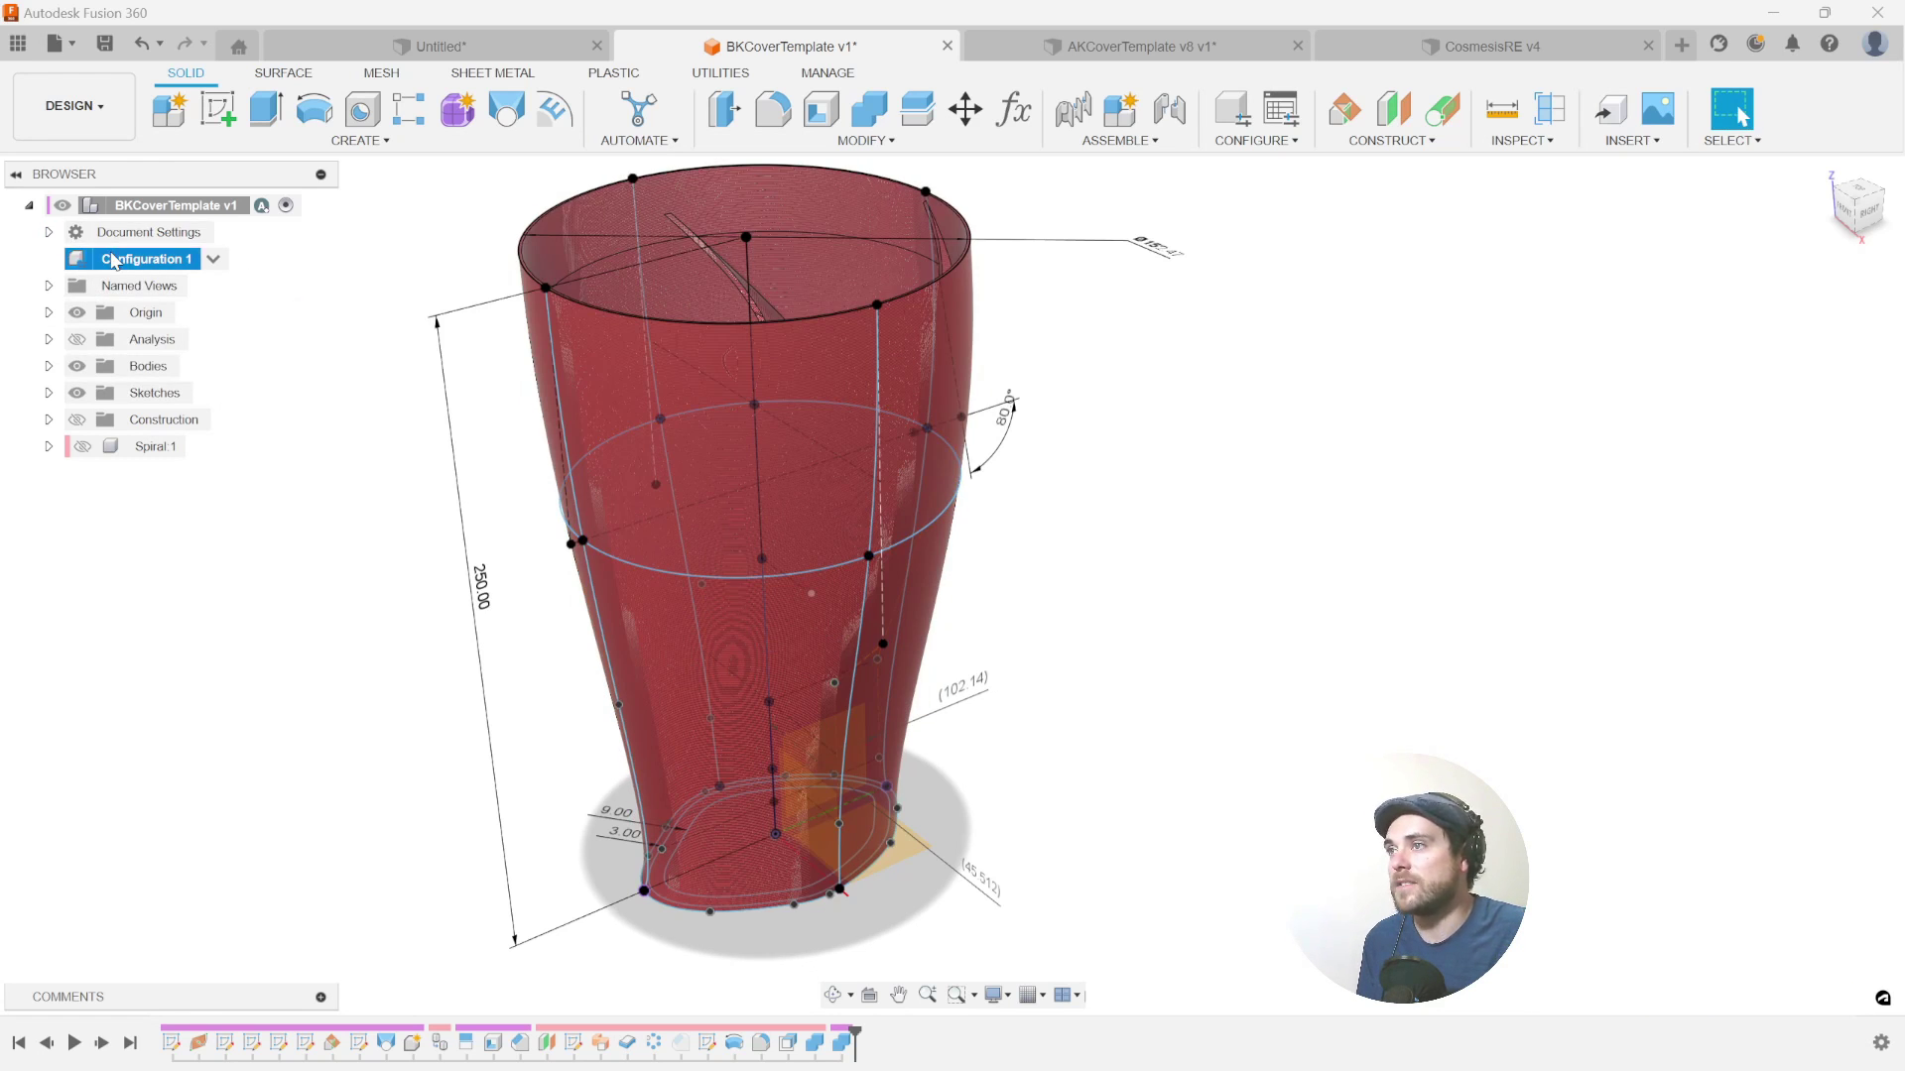
click(212, 259)
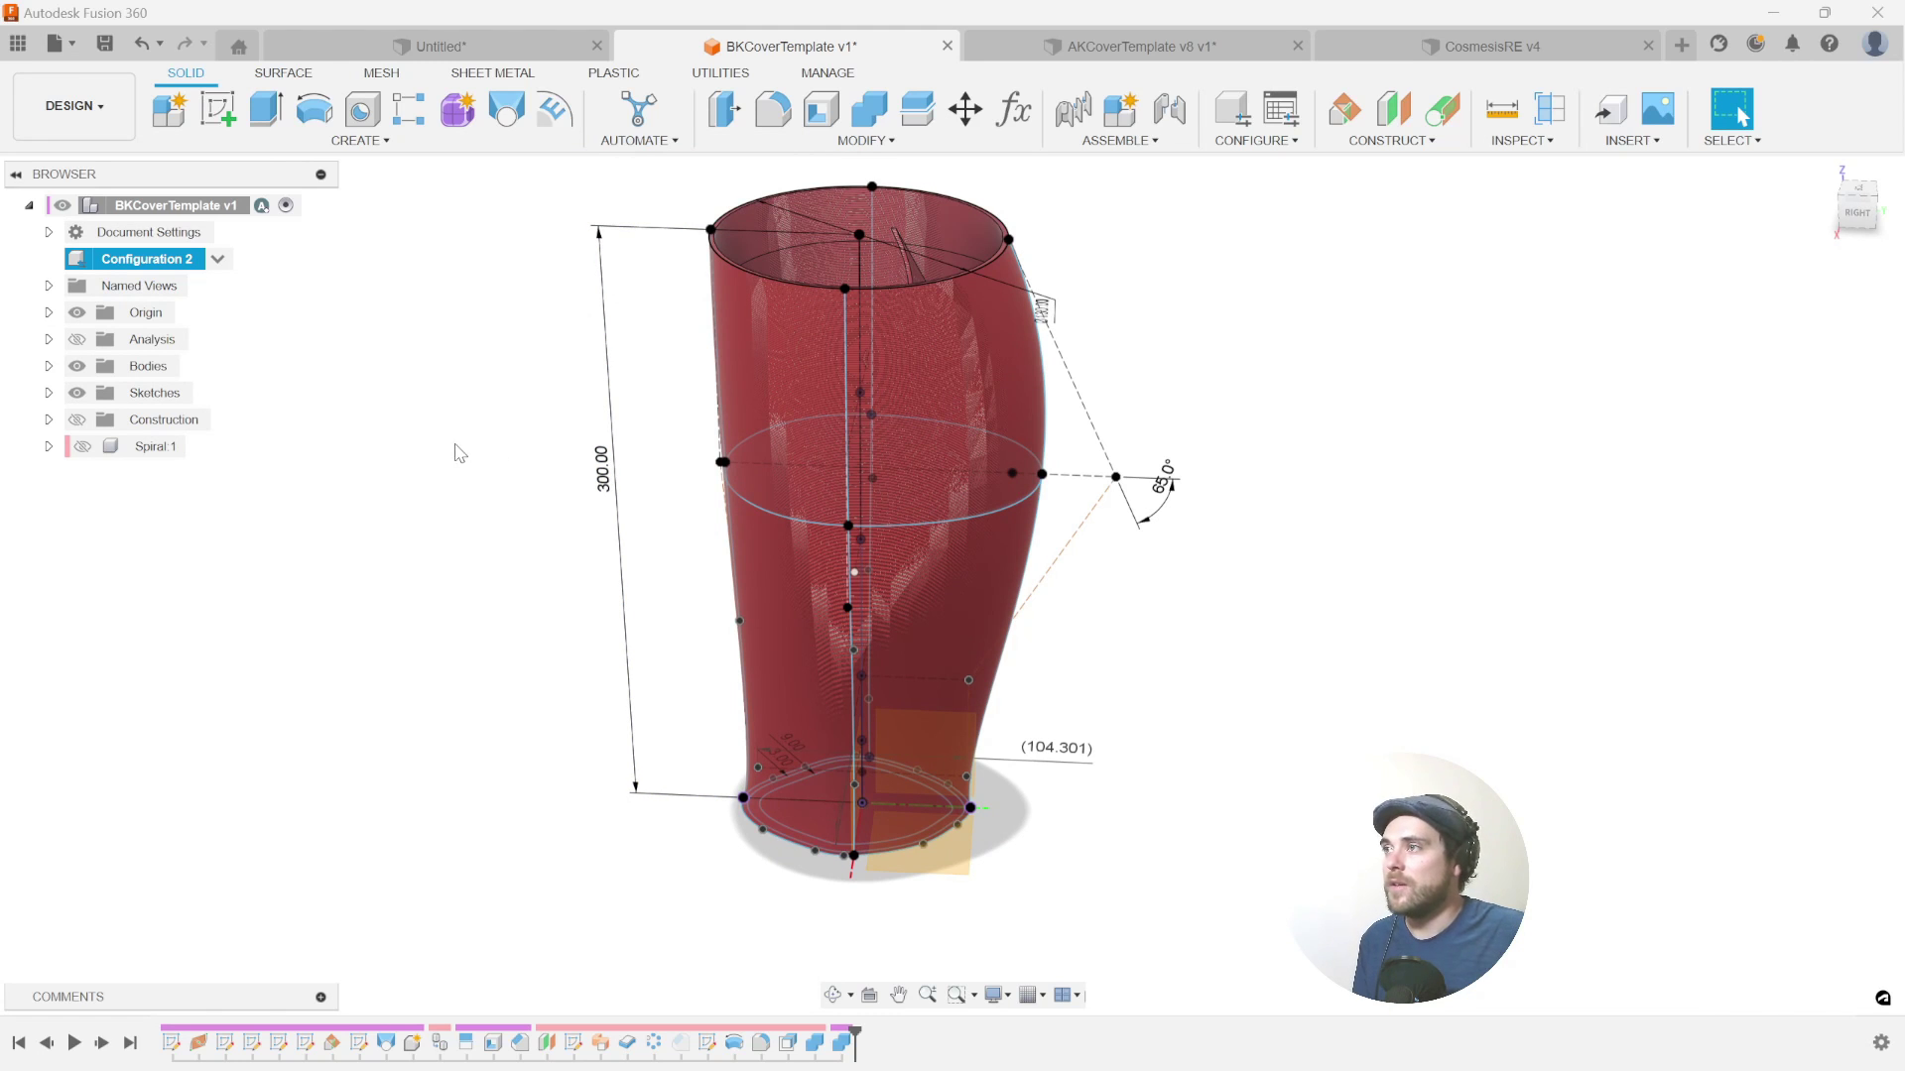
- Confirm conversion to a configured design and save the BKCoverTemplate design
click(1096, 625)
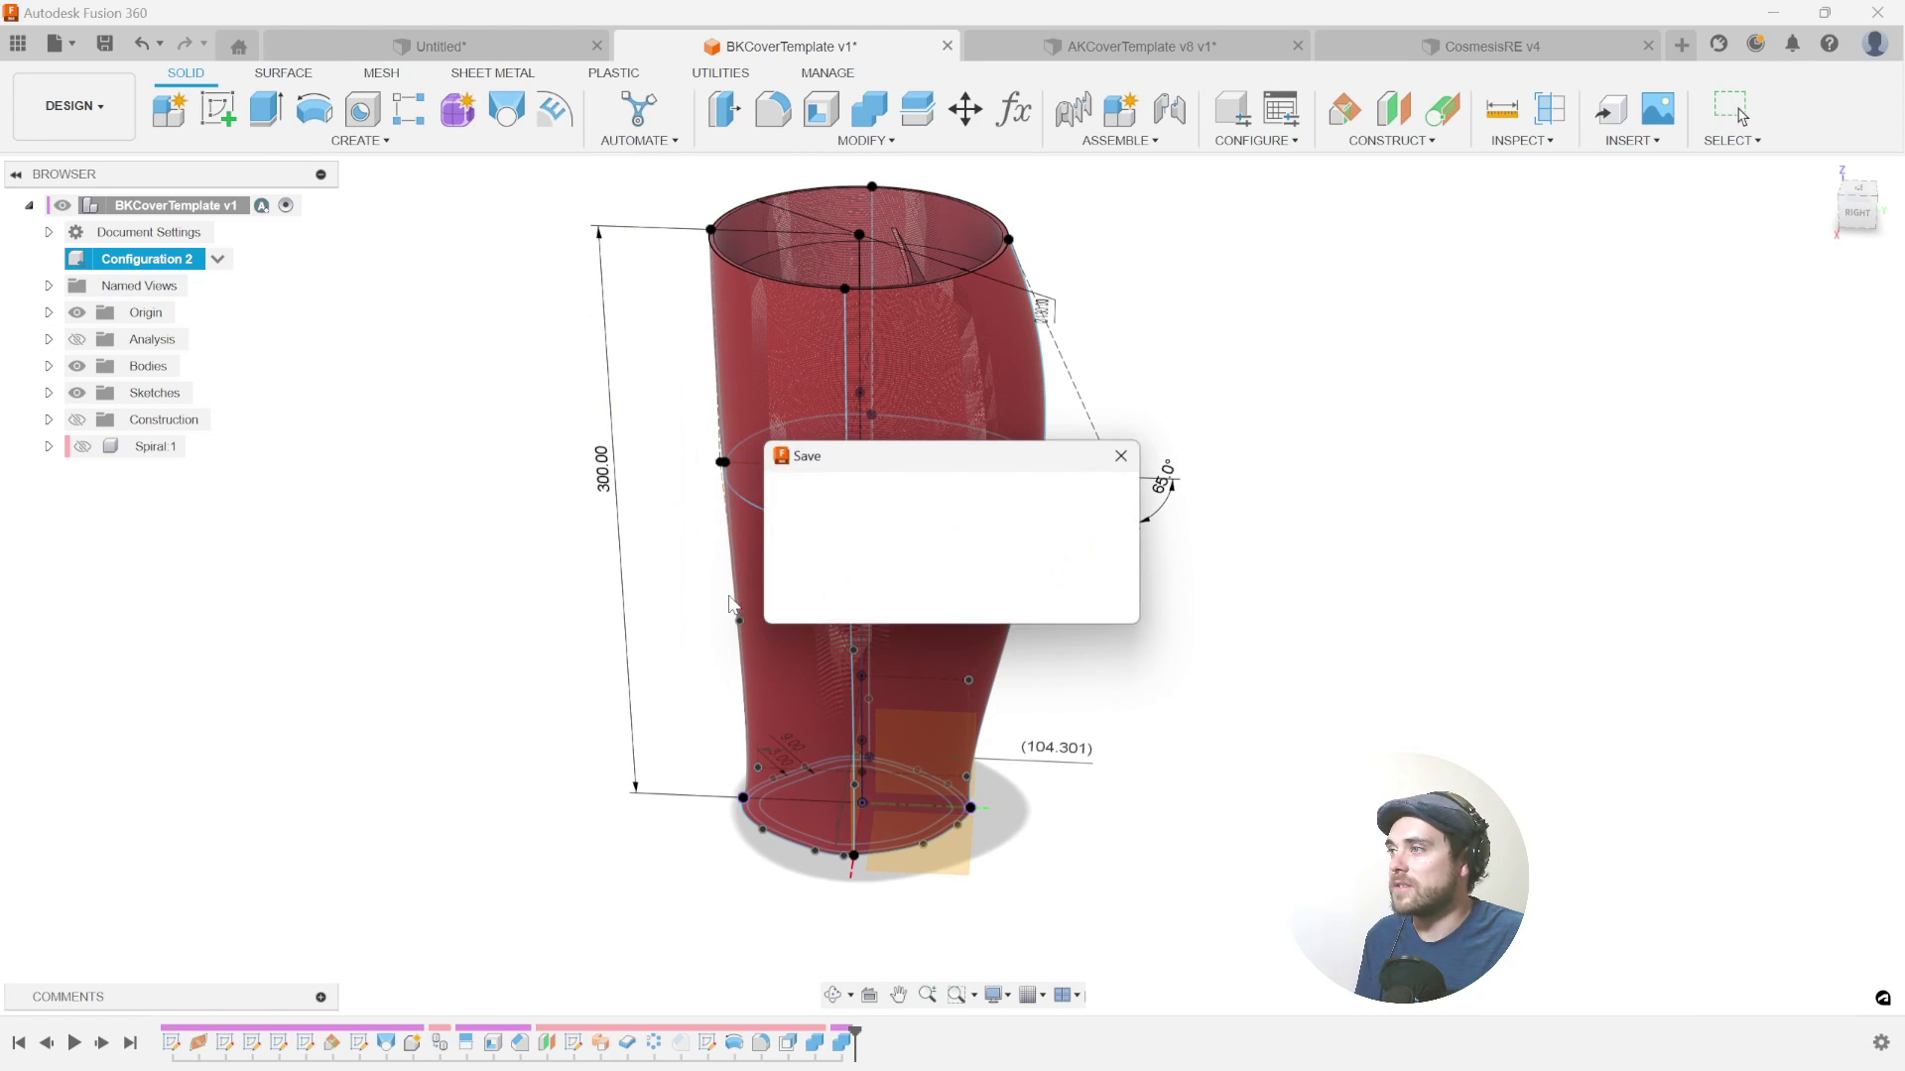
click(954, 599)
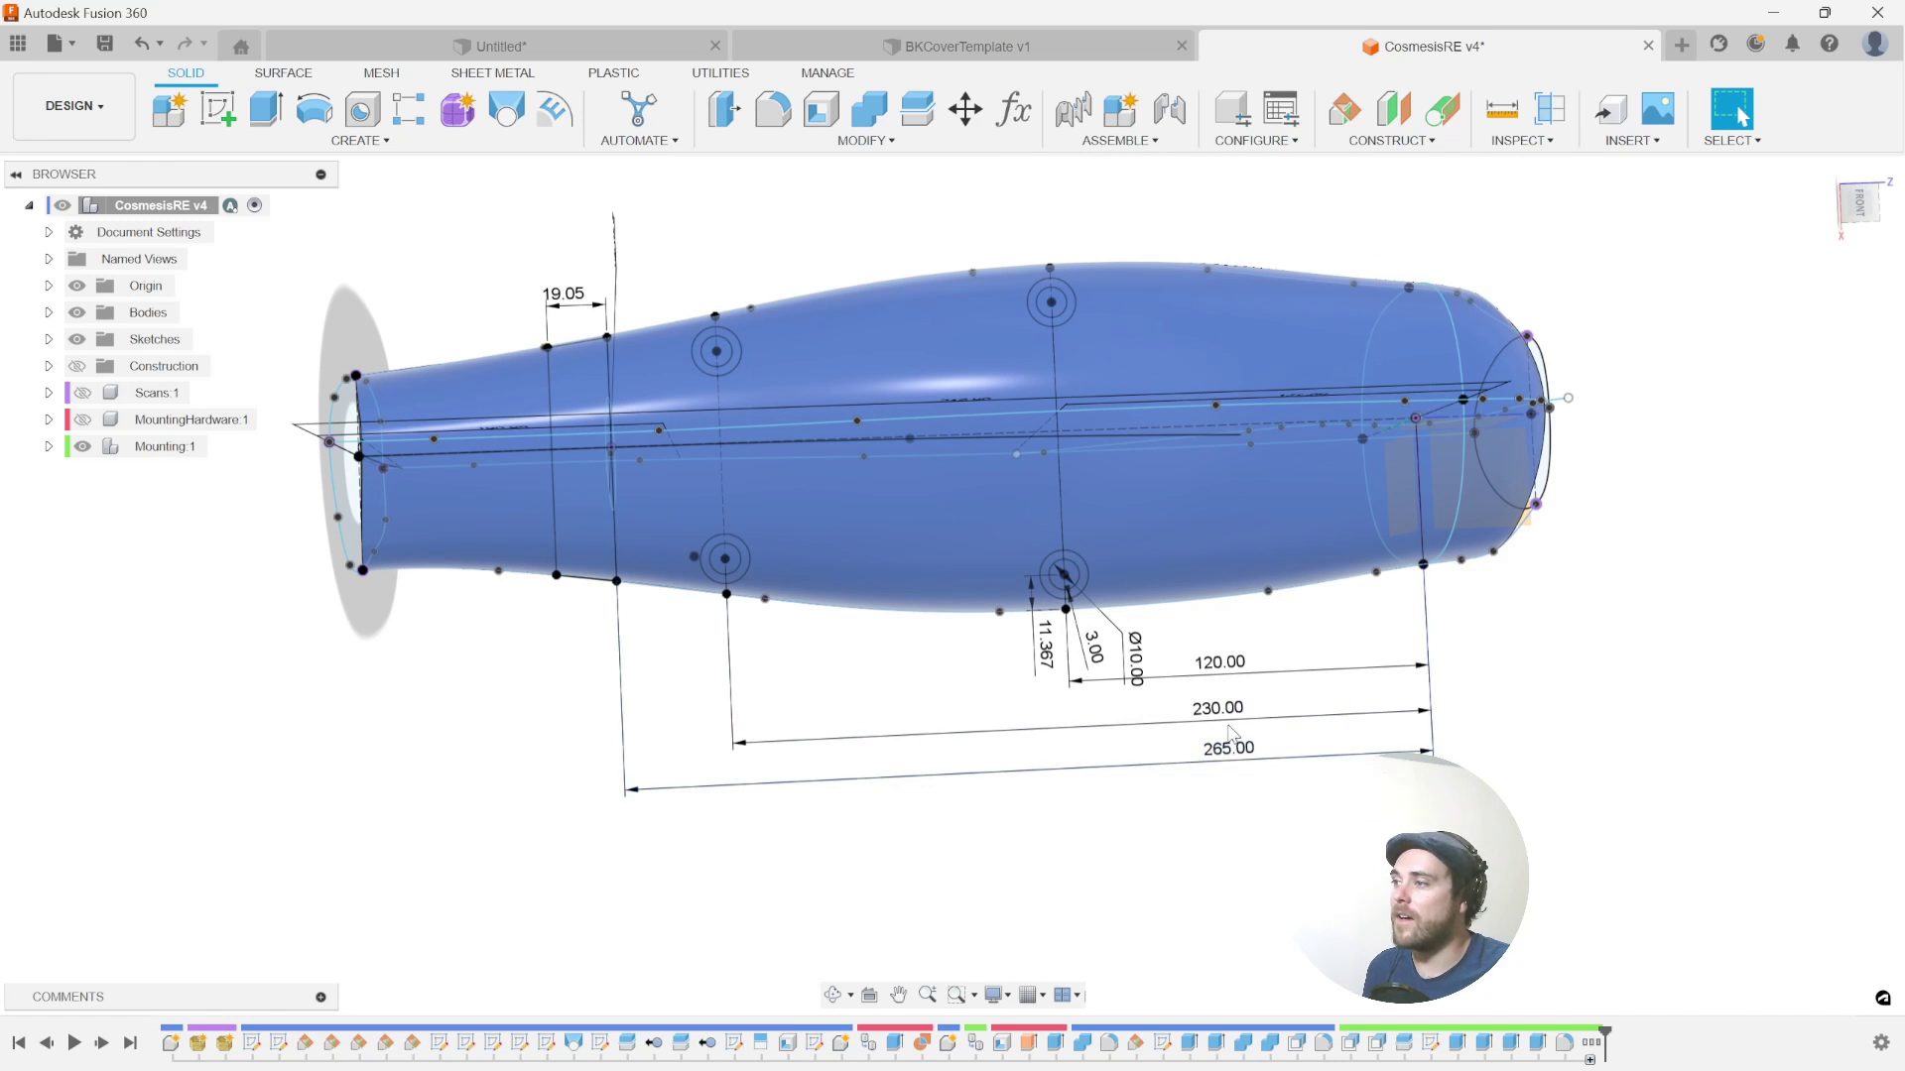
- Keep the 120 mm dimension unchanged, open CosmesisRE v4's Configuration Table and begin adding parameters
double_click(1222, 686)
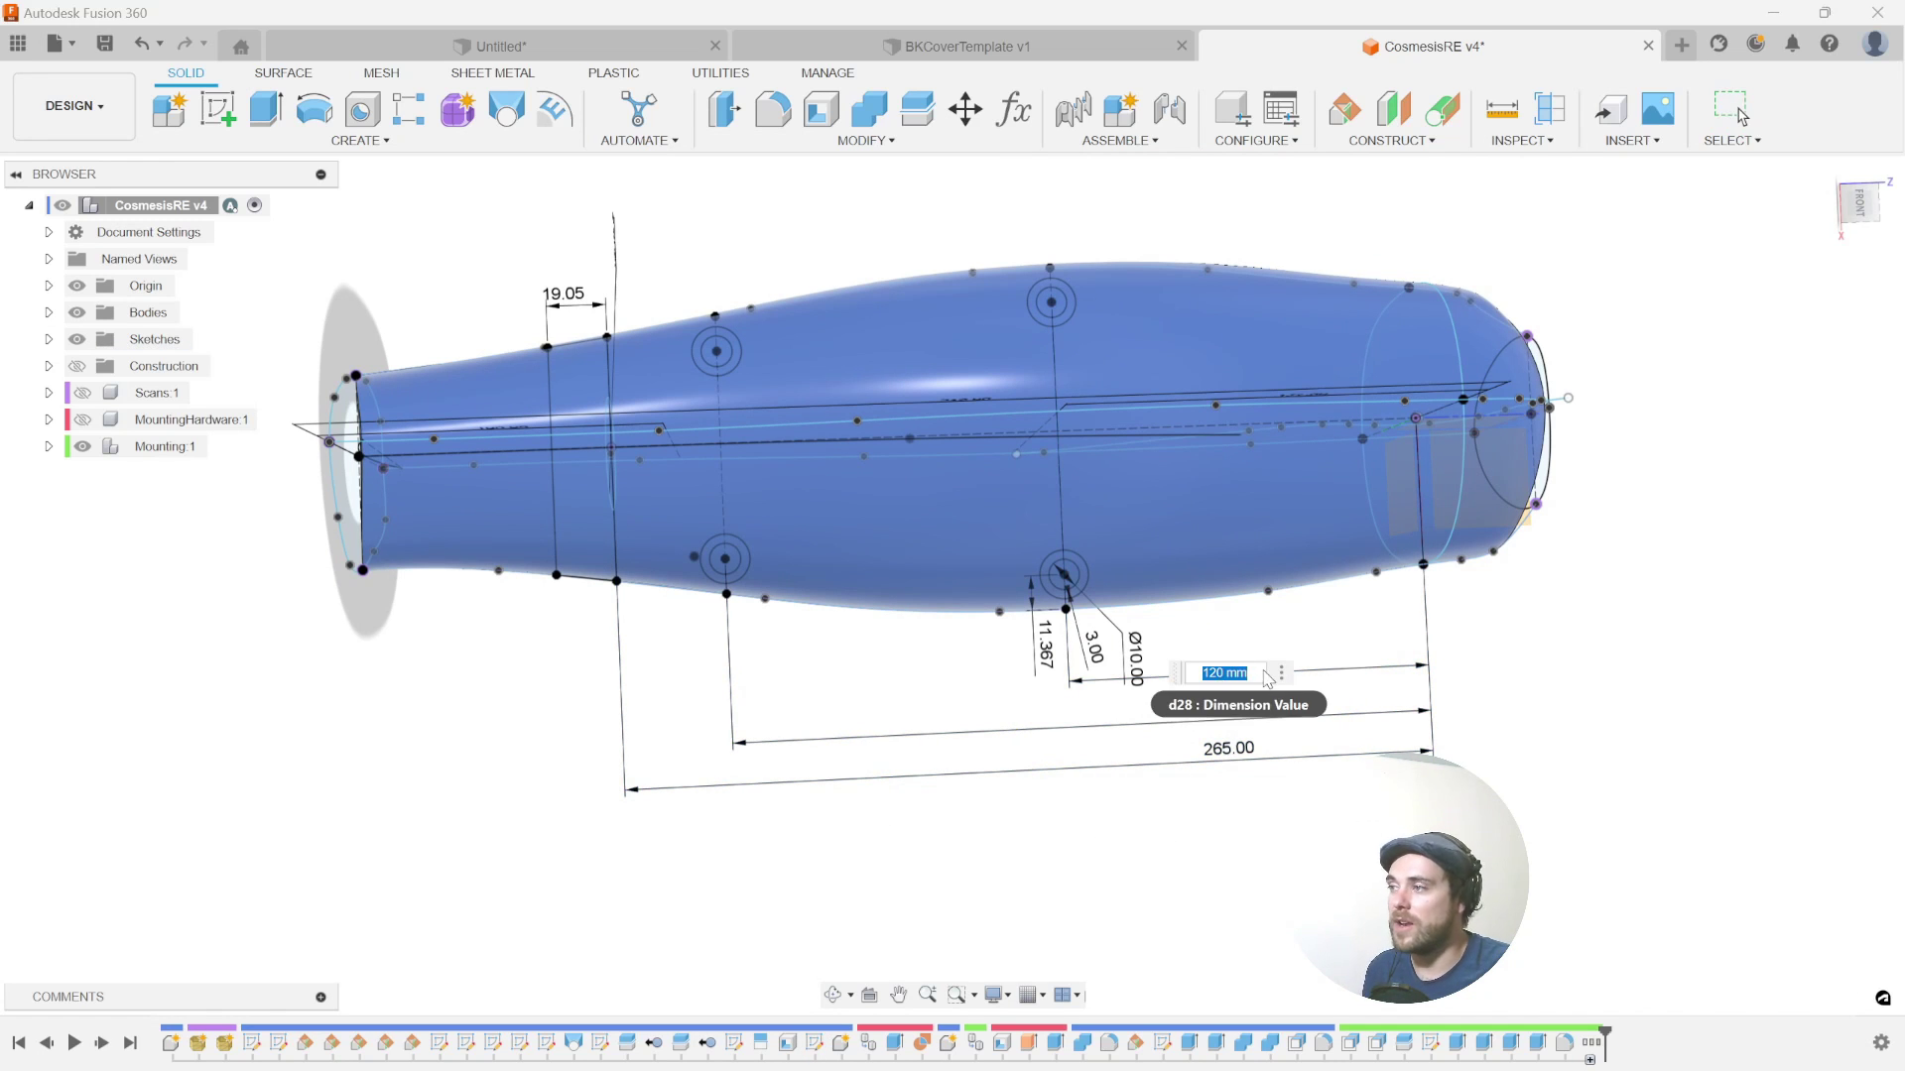
key(Return)
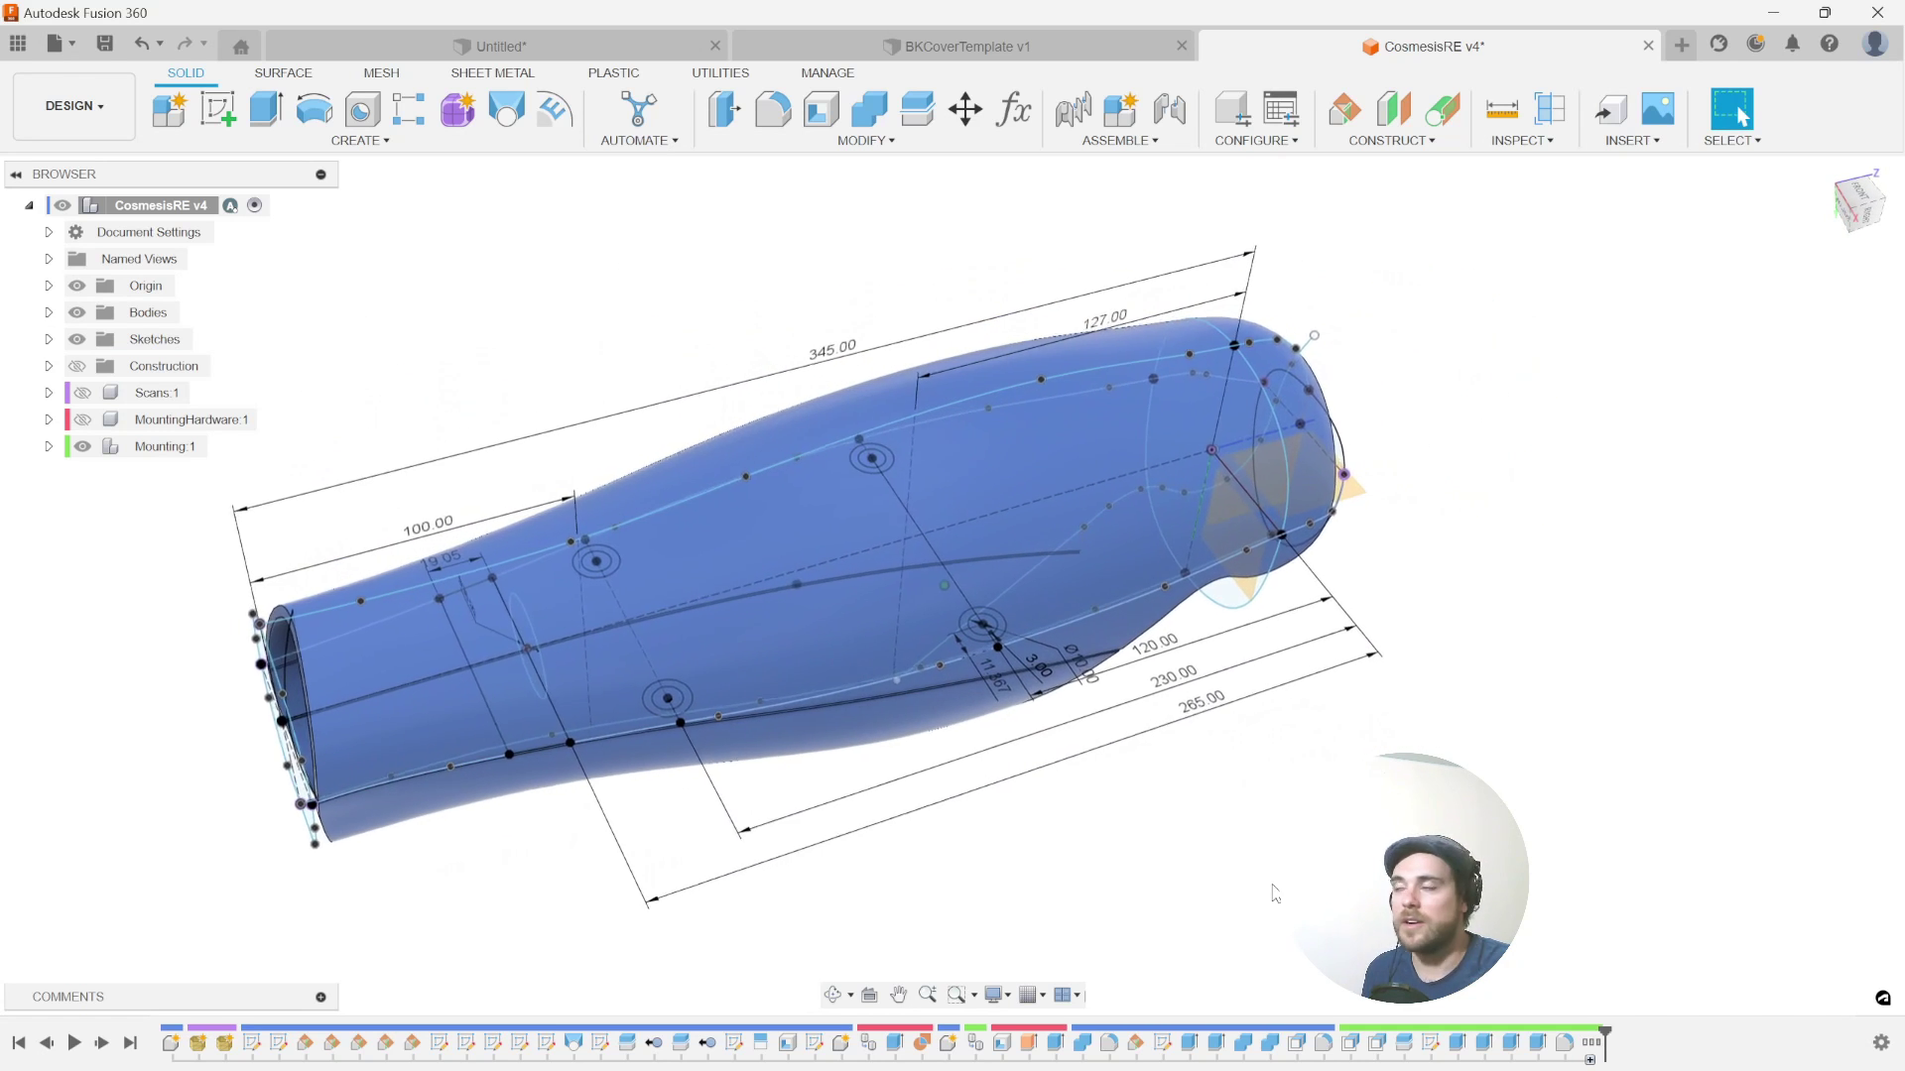
click(1298, 113)
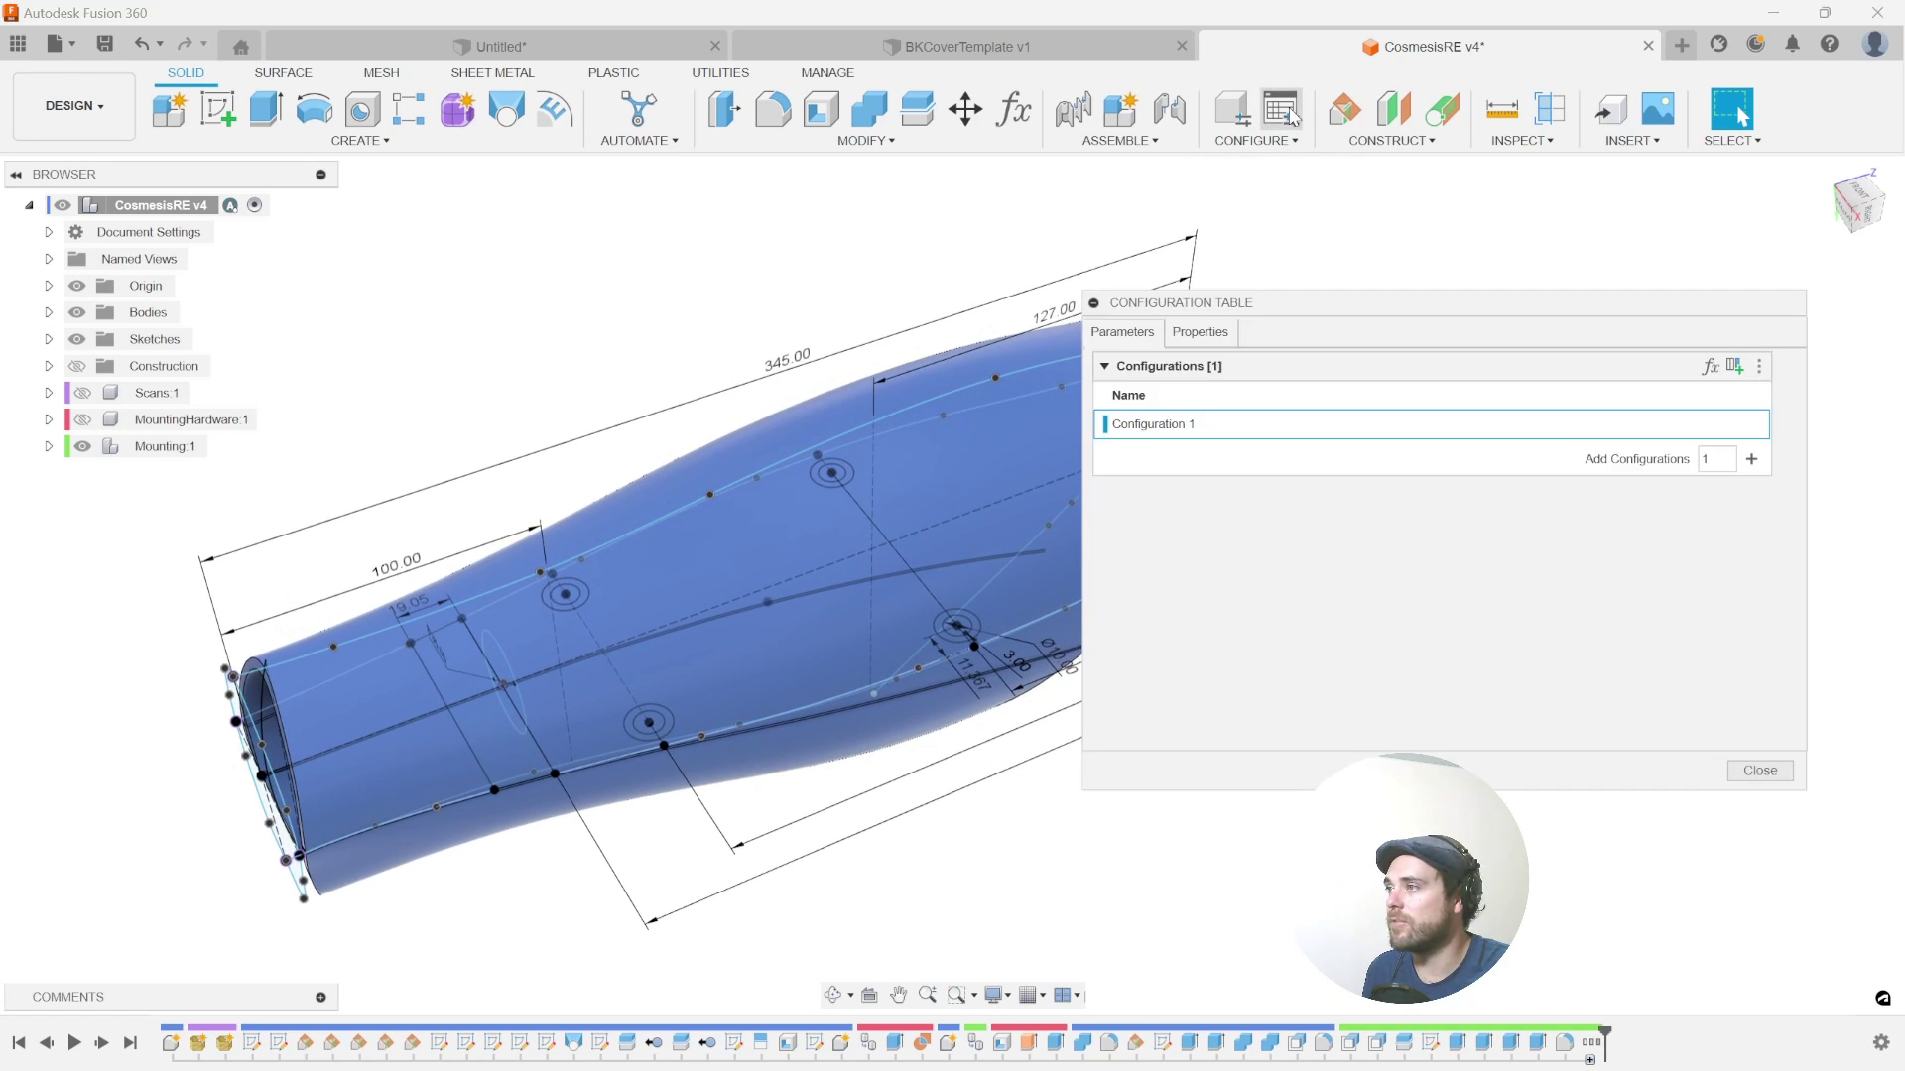
drag(1396, 311, 1460, 227)
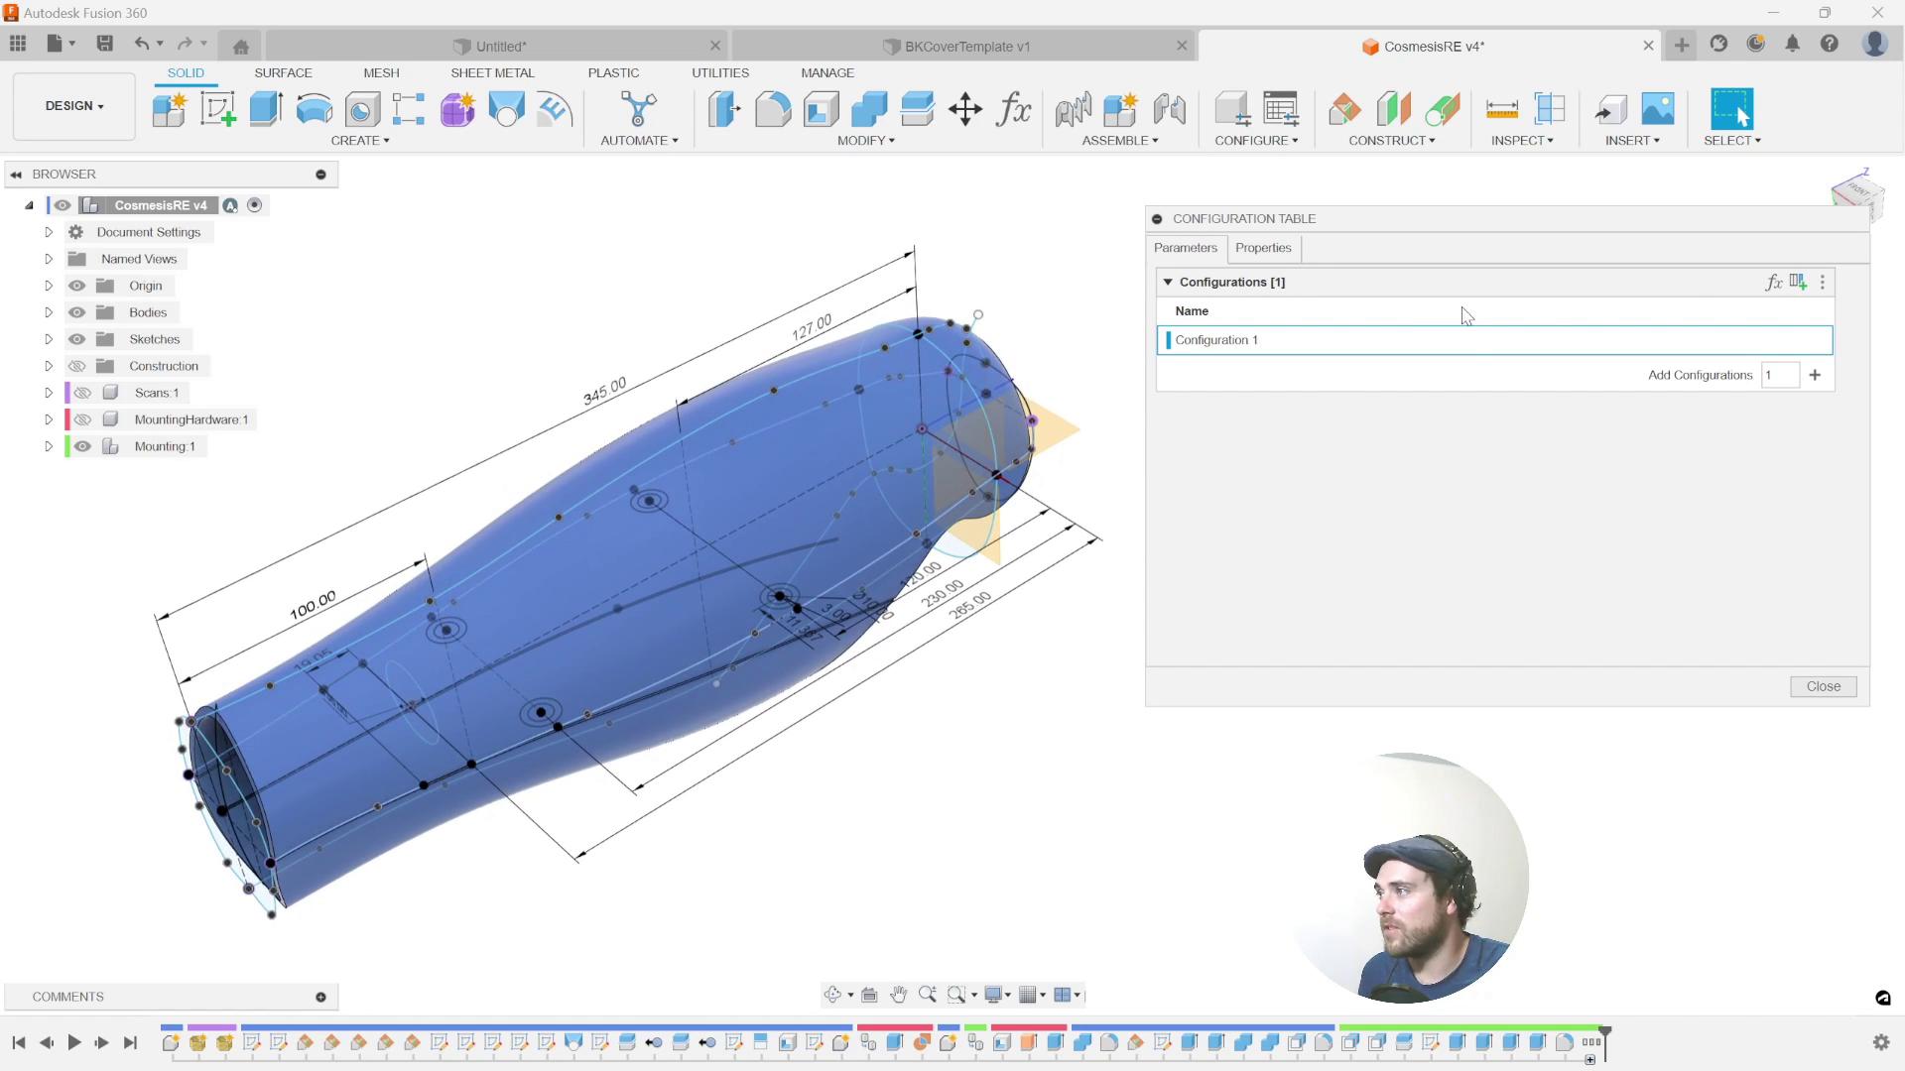
click(1772, 284)
- Mark Sketch1's 345 mm Linear Dimension-2 as configured and rename parameter d1 to DeviceHeight
click(1178, 740)
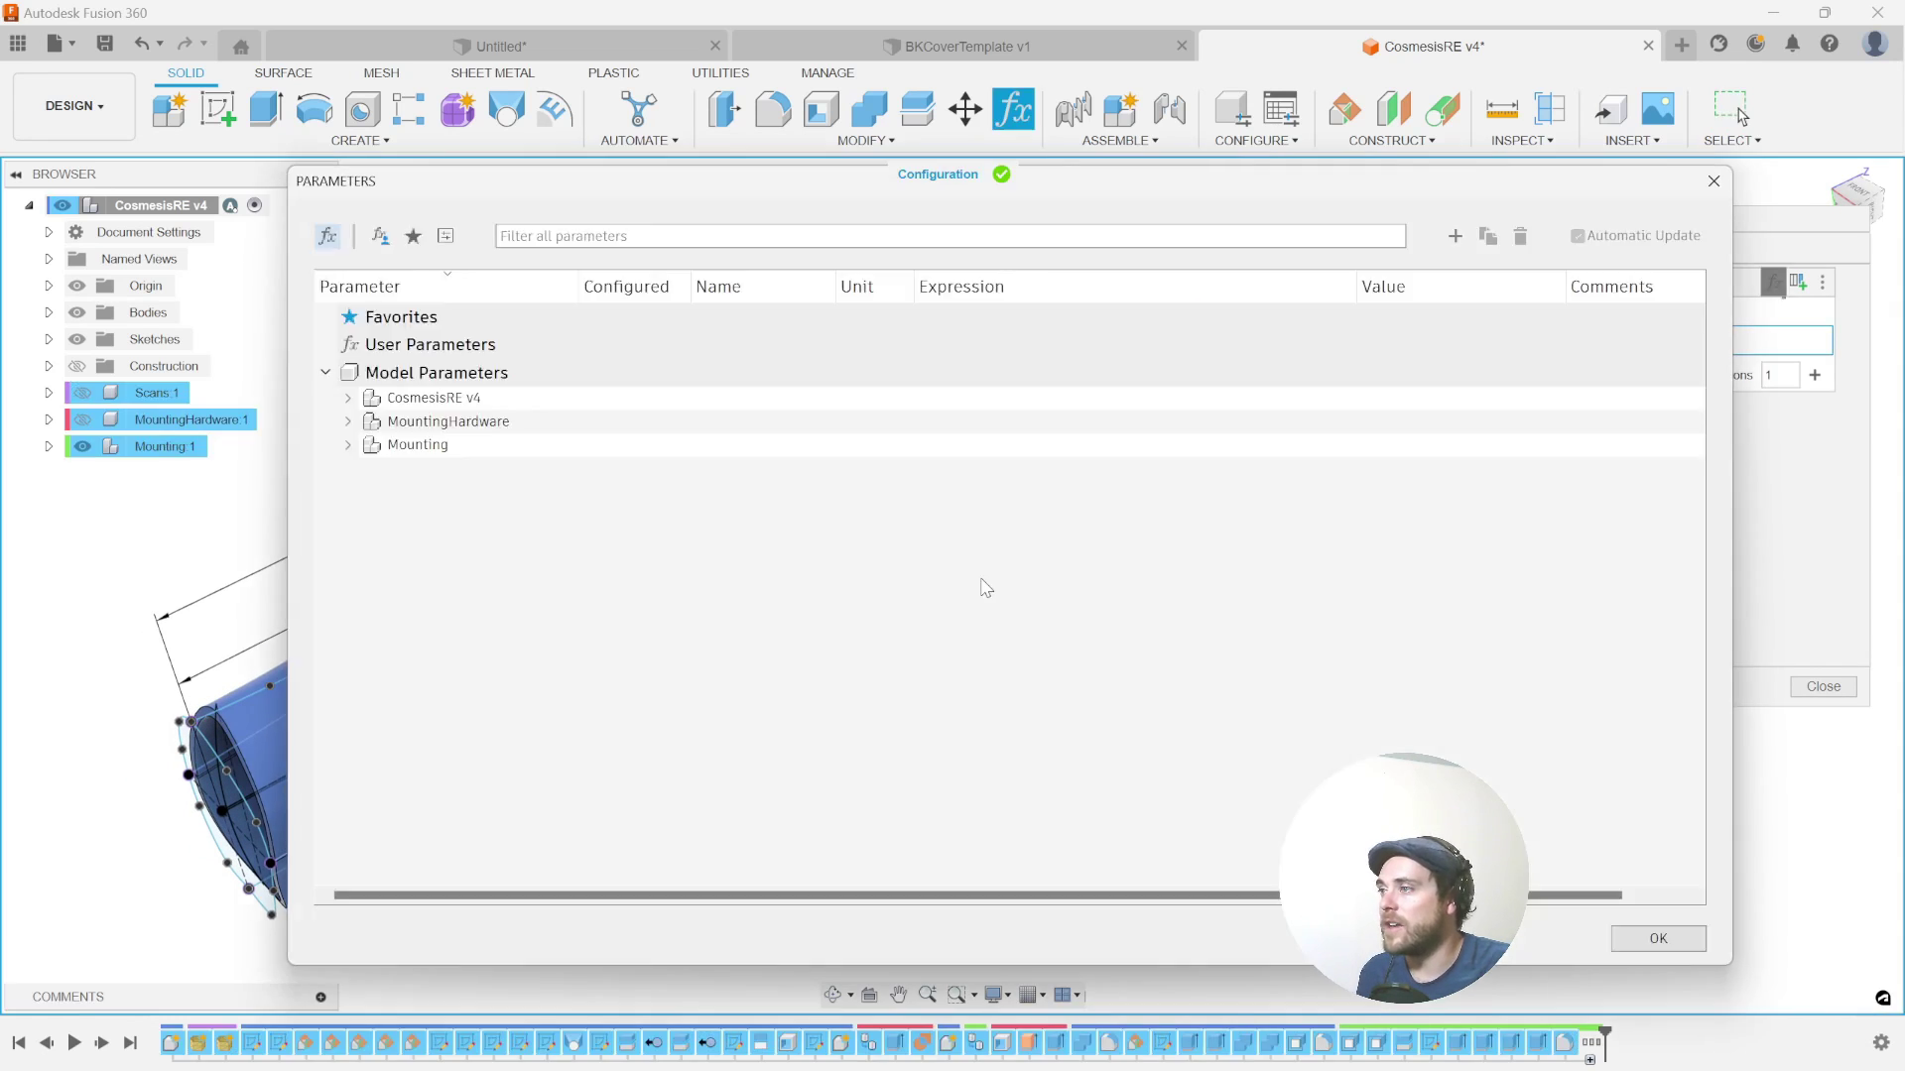
drag(761, 202, 923, 209)
click(510, 407)
click(531, 431)
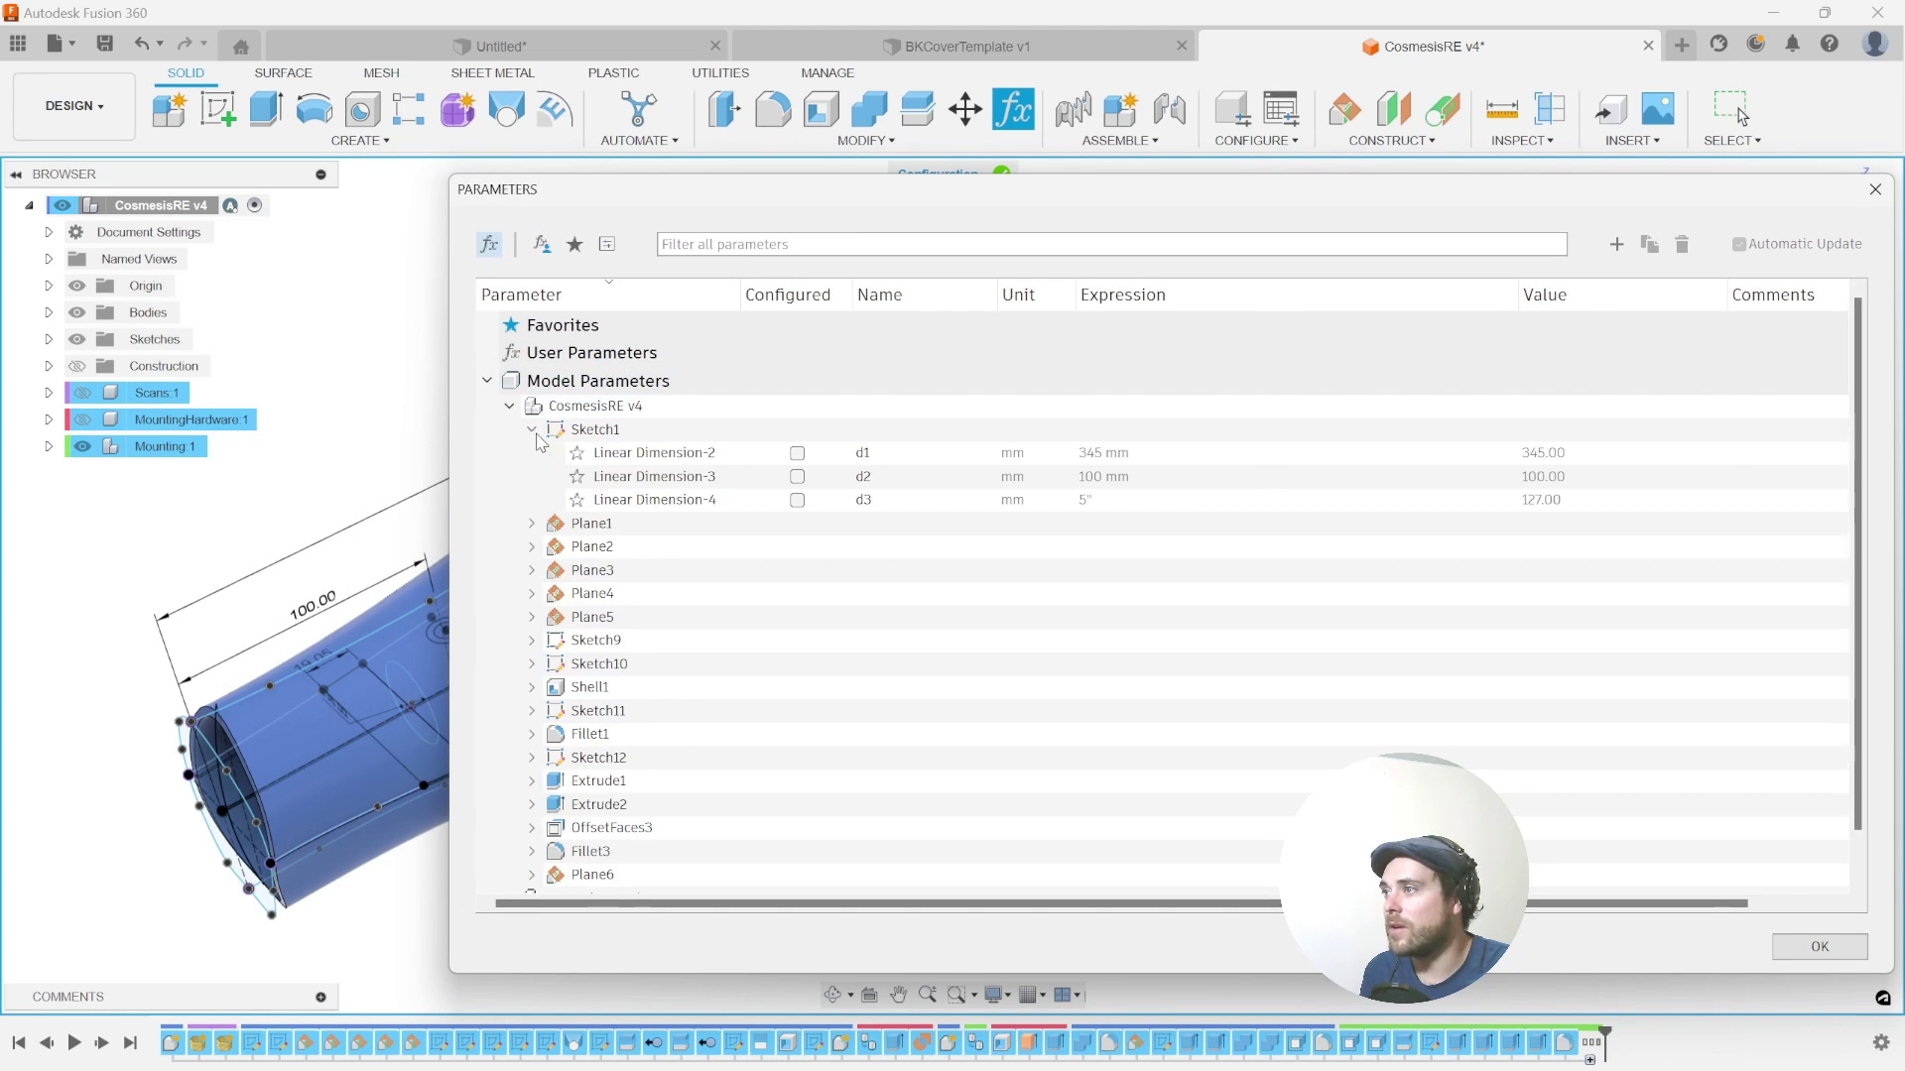
click(798, 454)
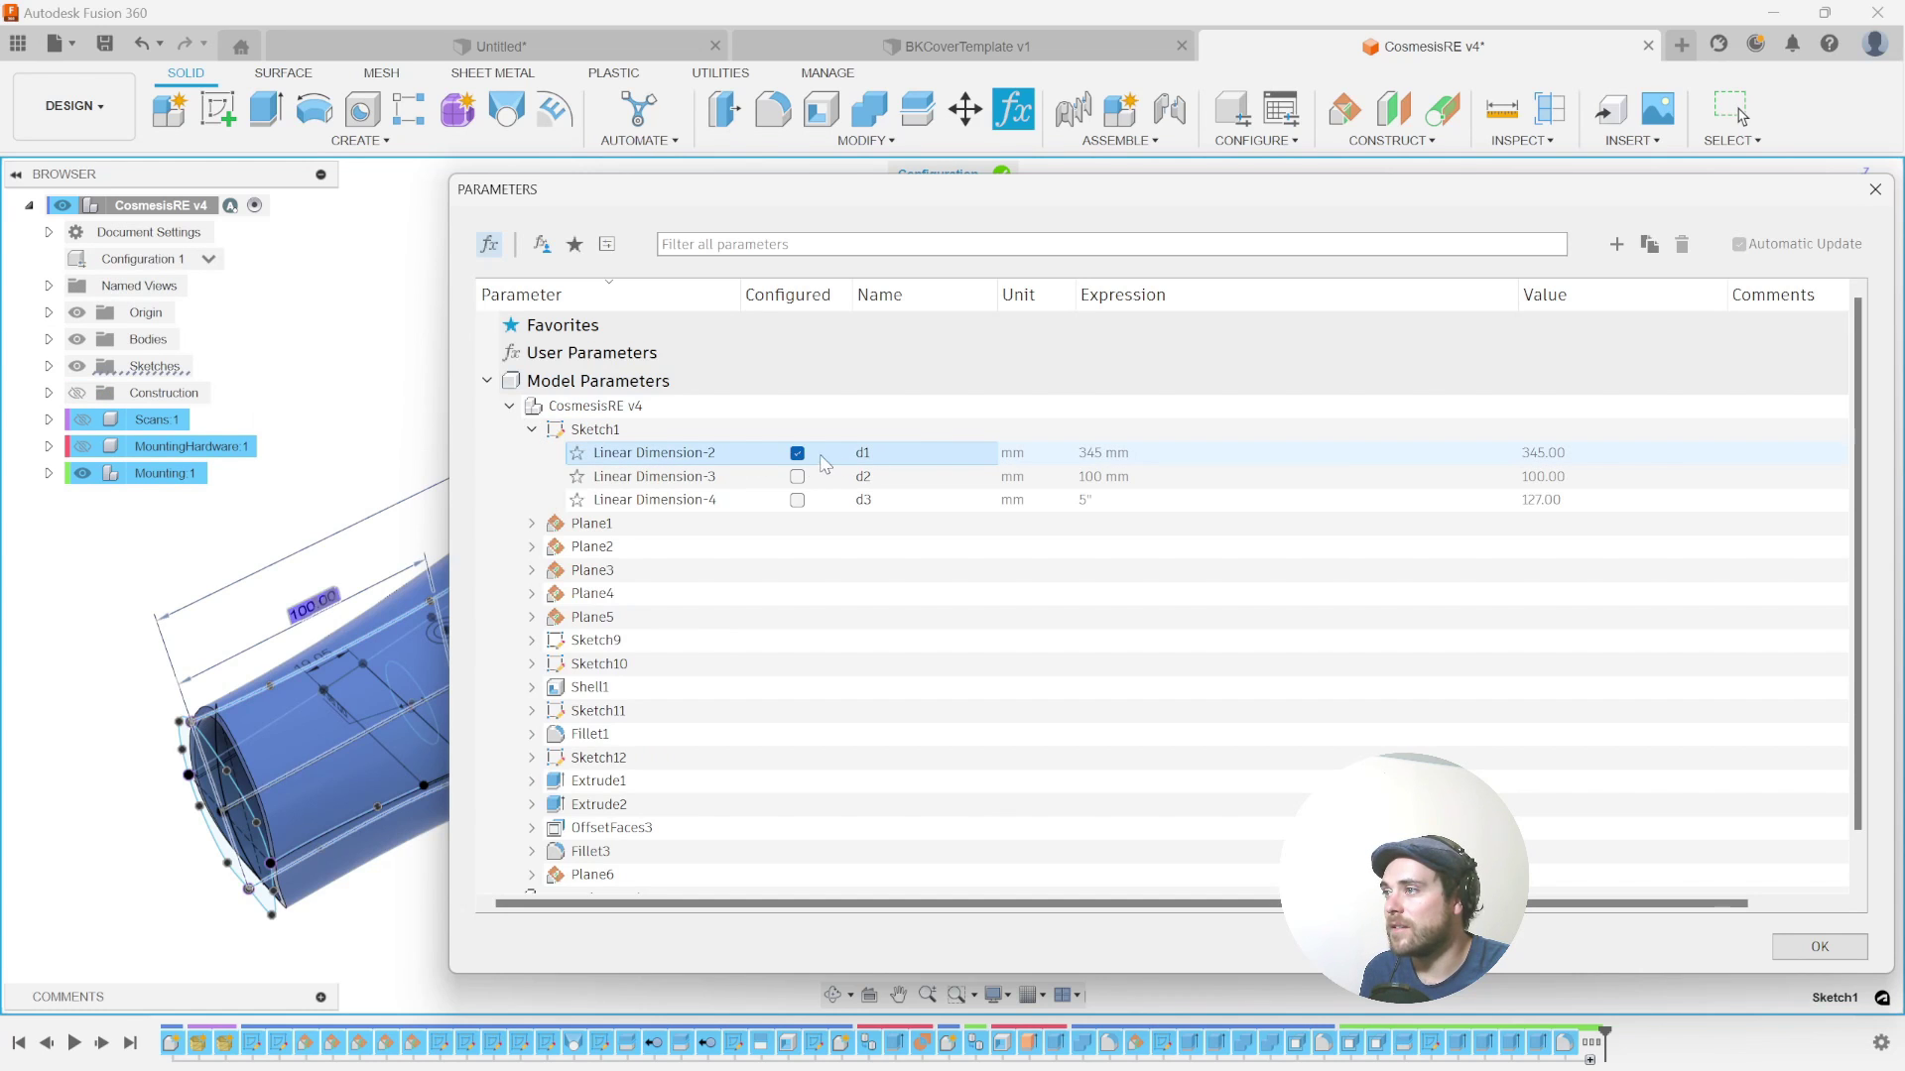
double_click(878, 456)
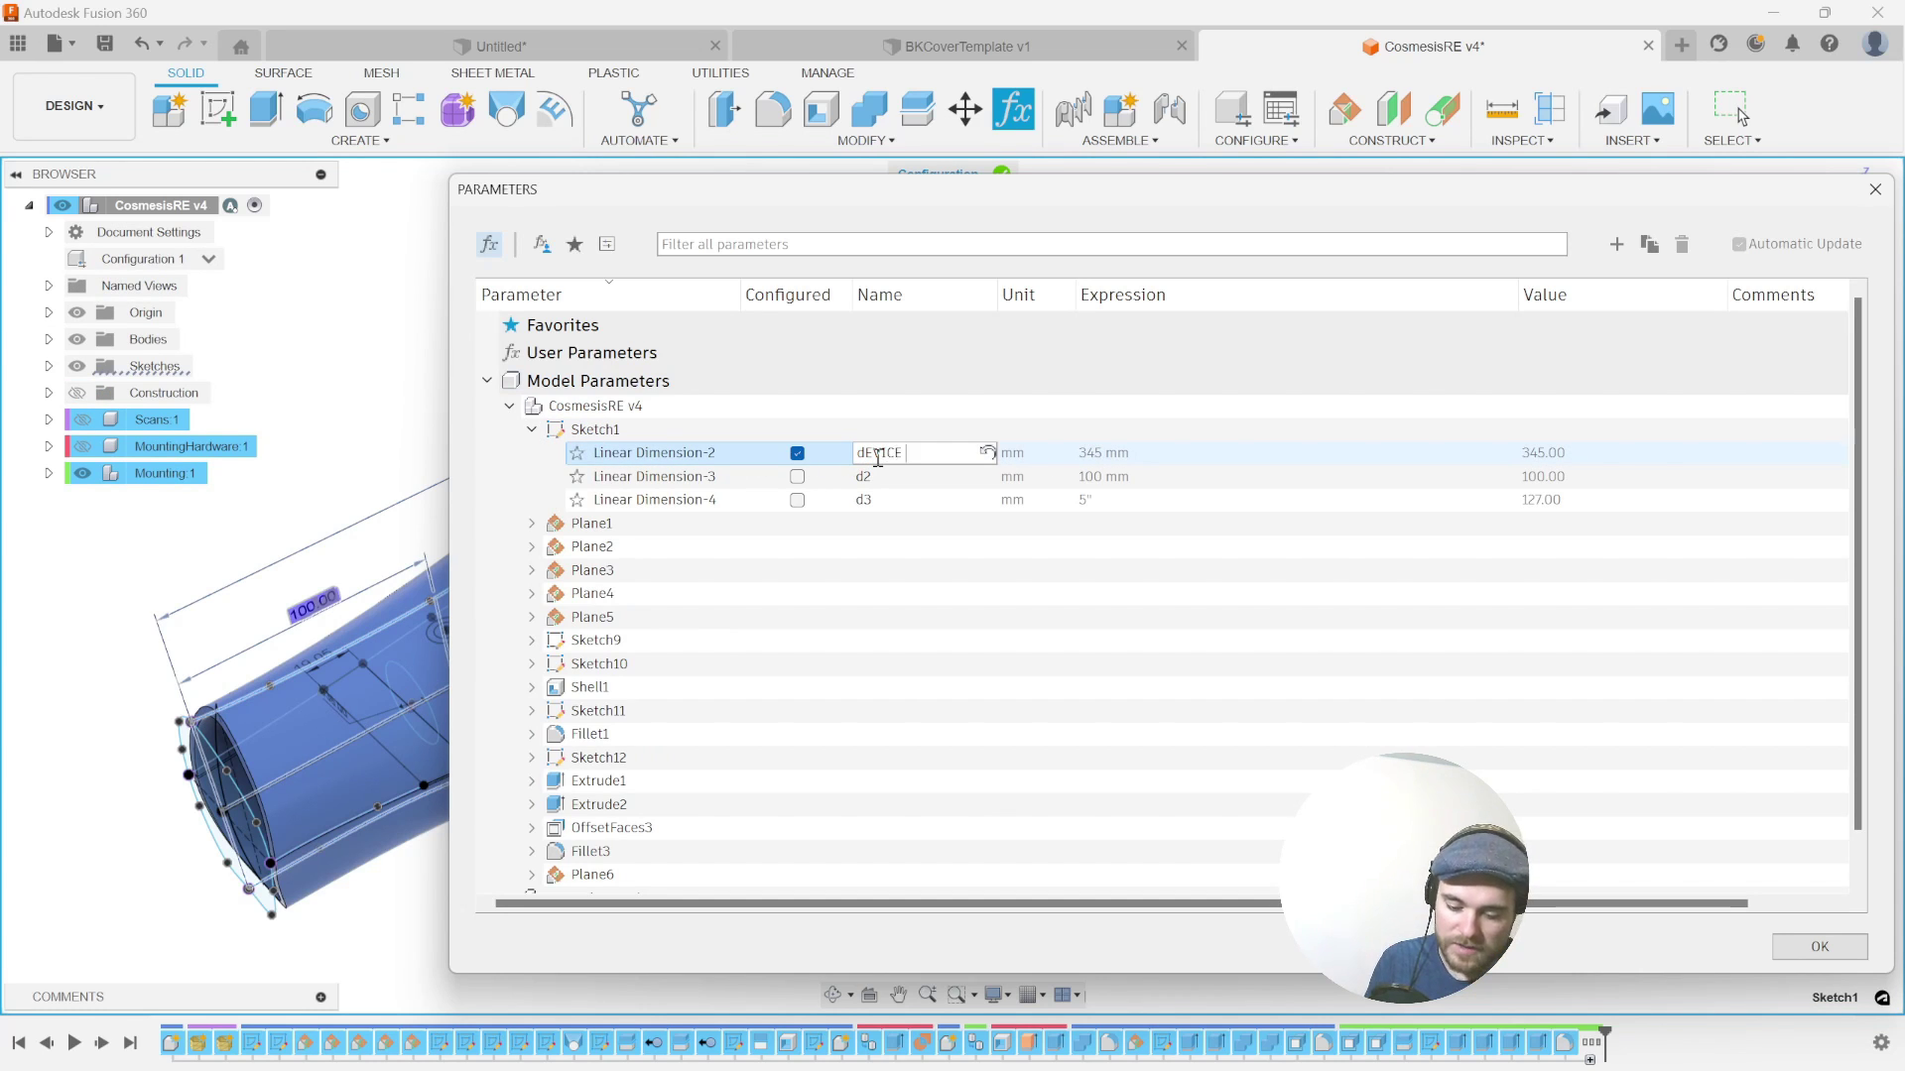
key(Return)
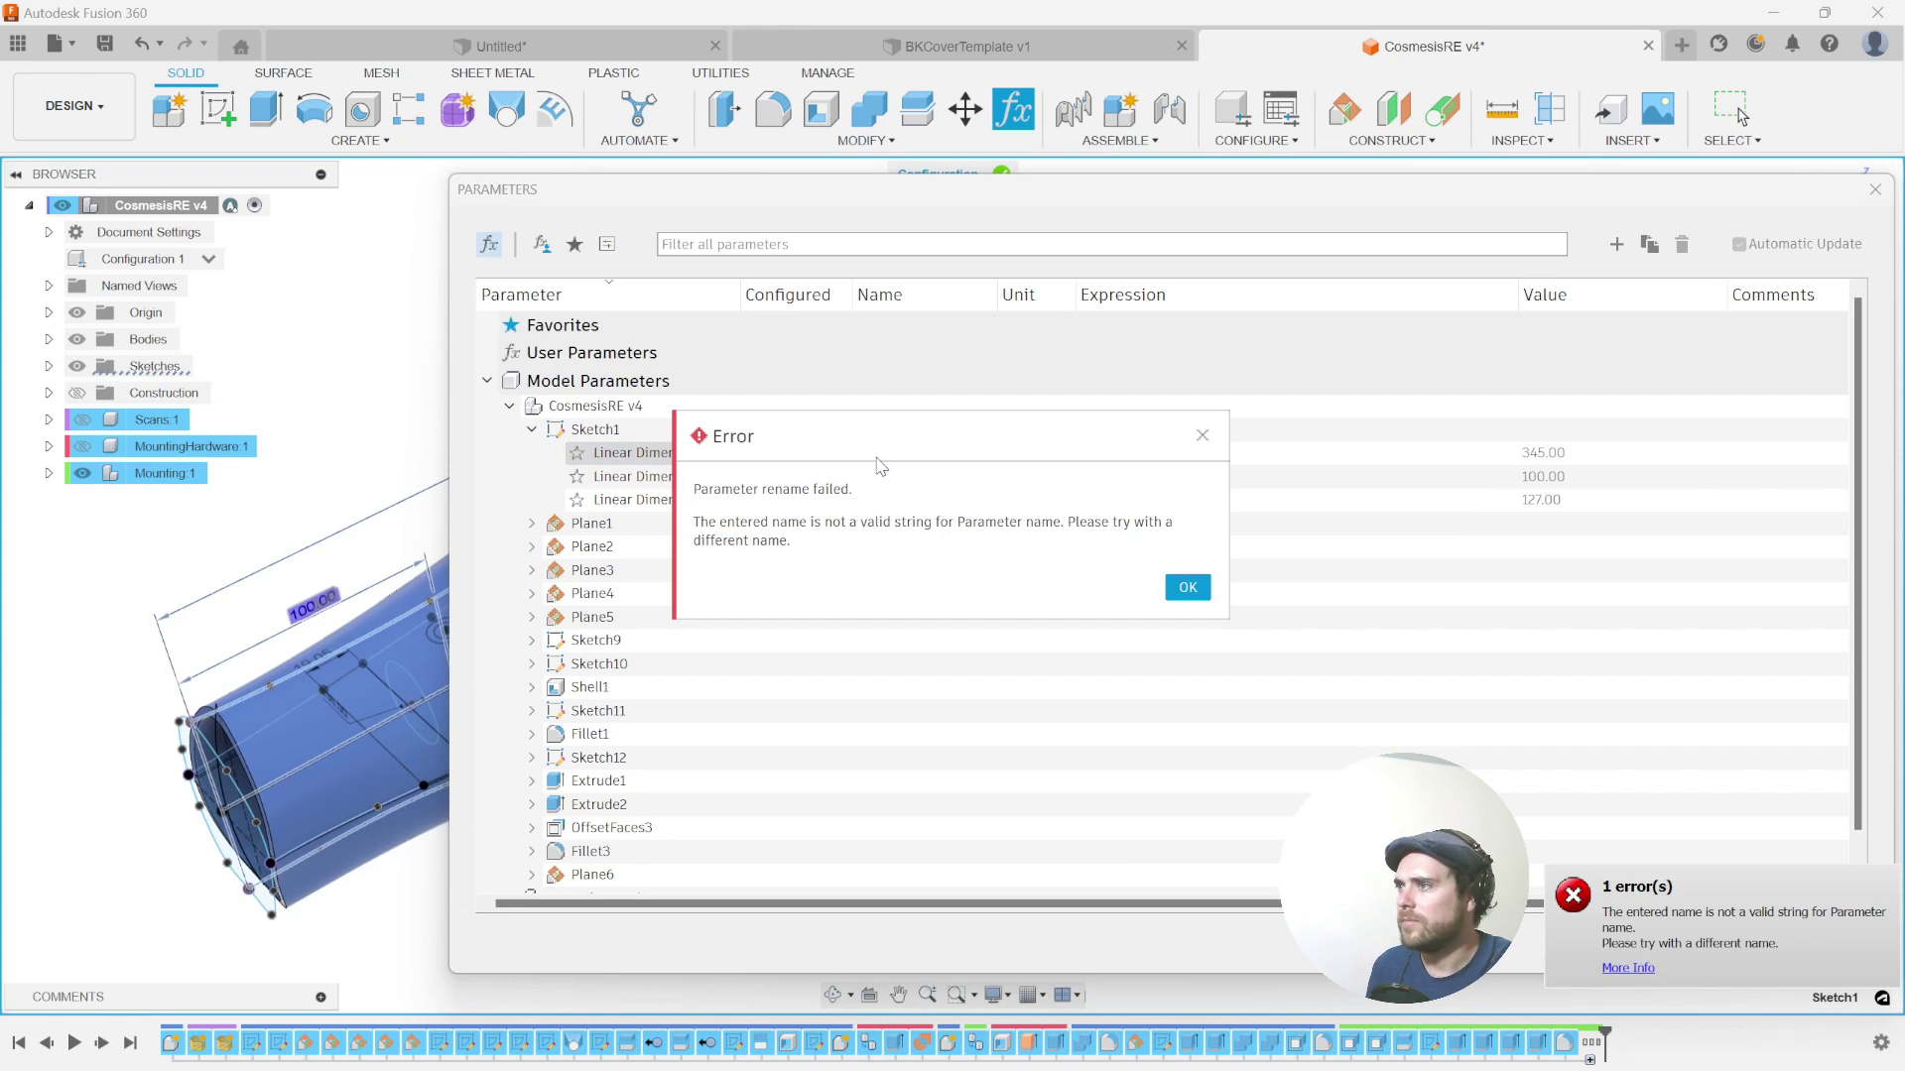
key(Return)
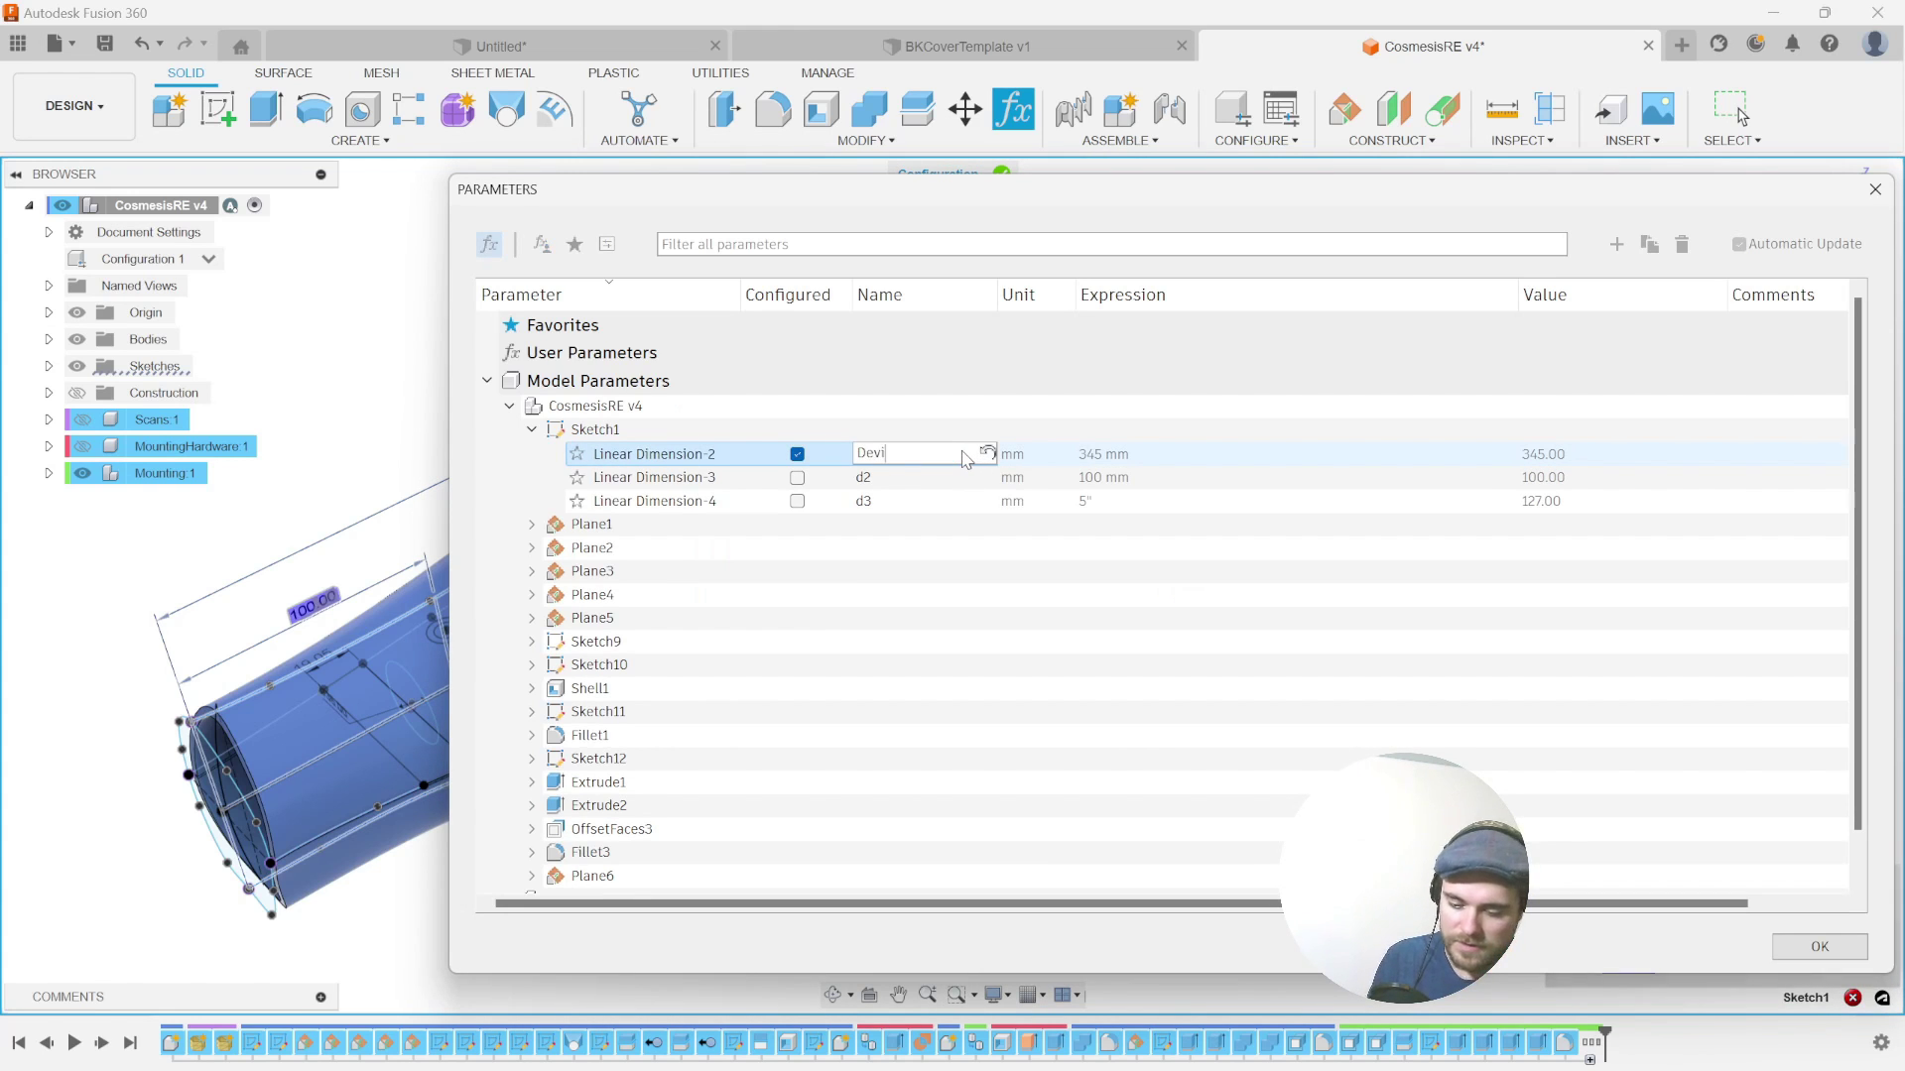
text(DeviceHeight)
key(Return)
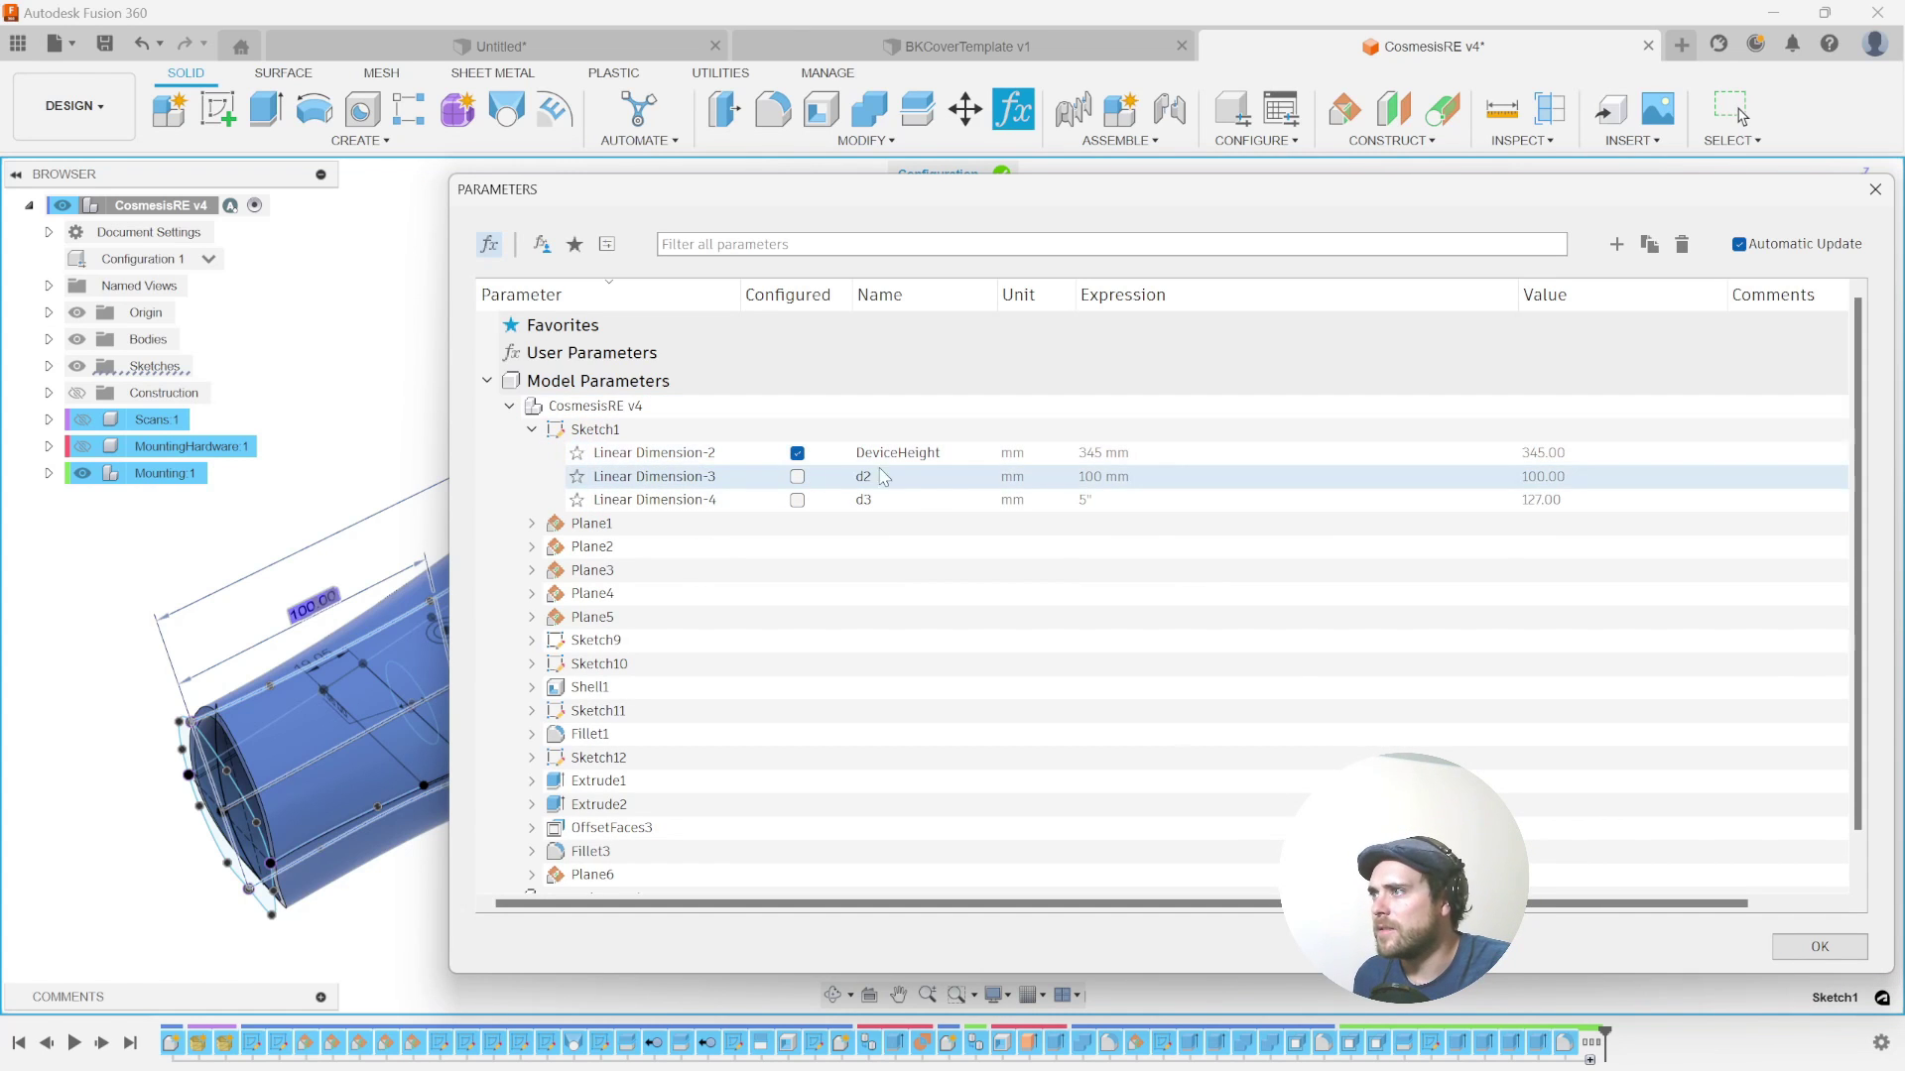
click(596, 500)
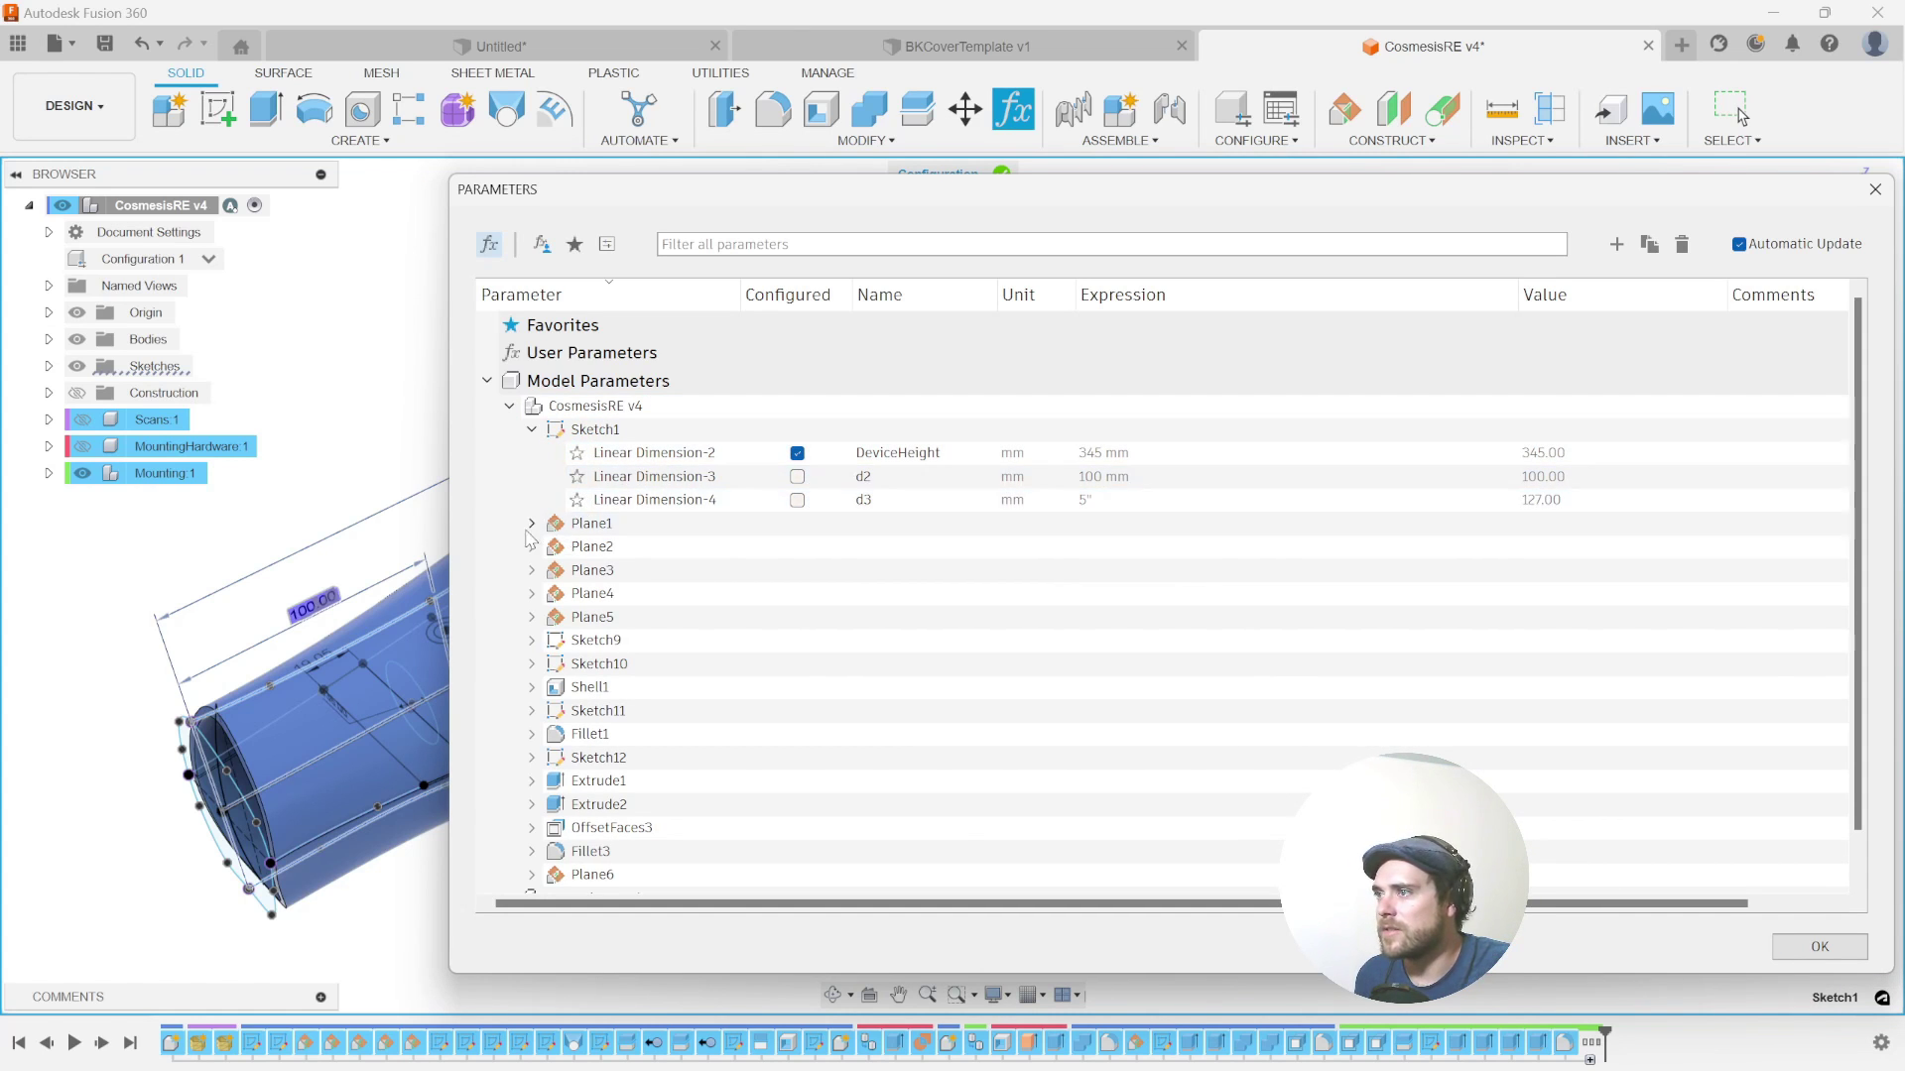
- Configure Shell1's 3.5 mm InnerThickness and rename it WallThickness
click(531, 641)
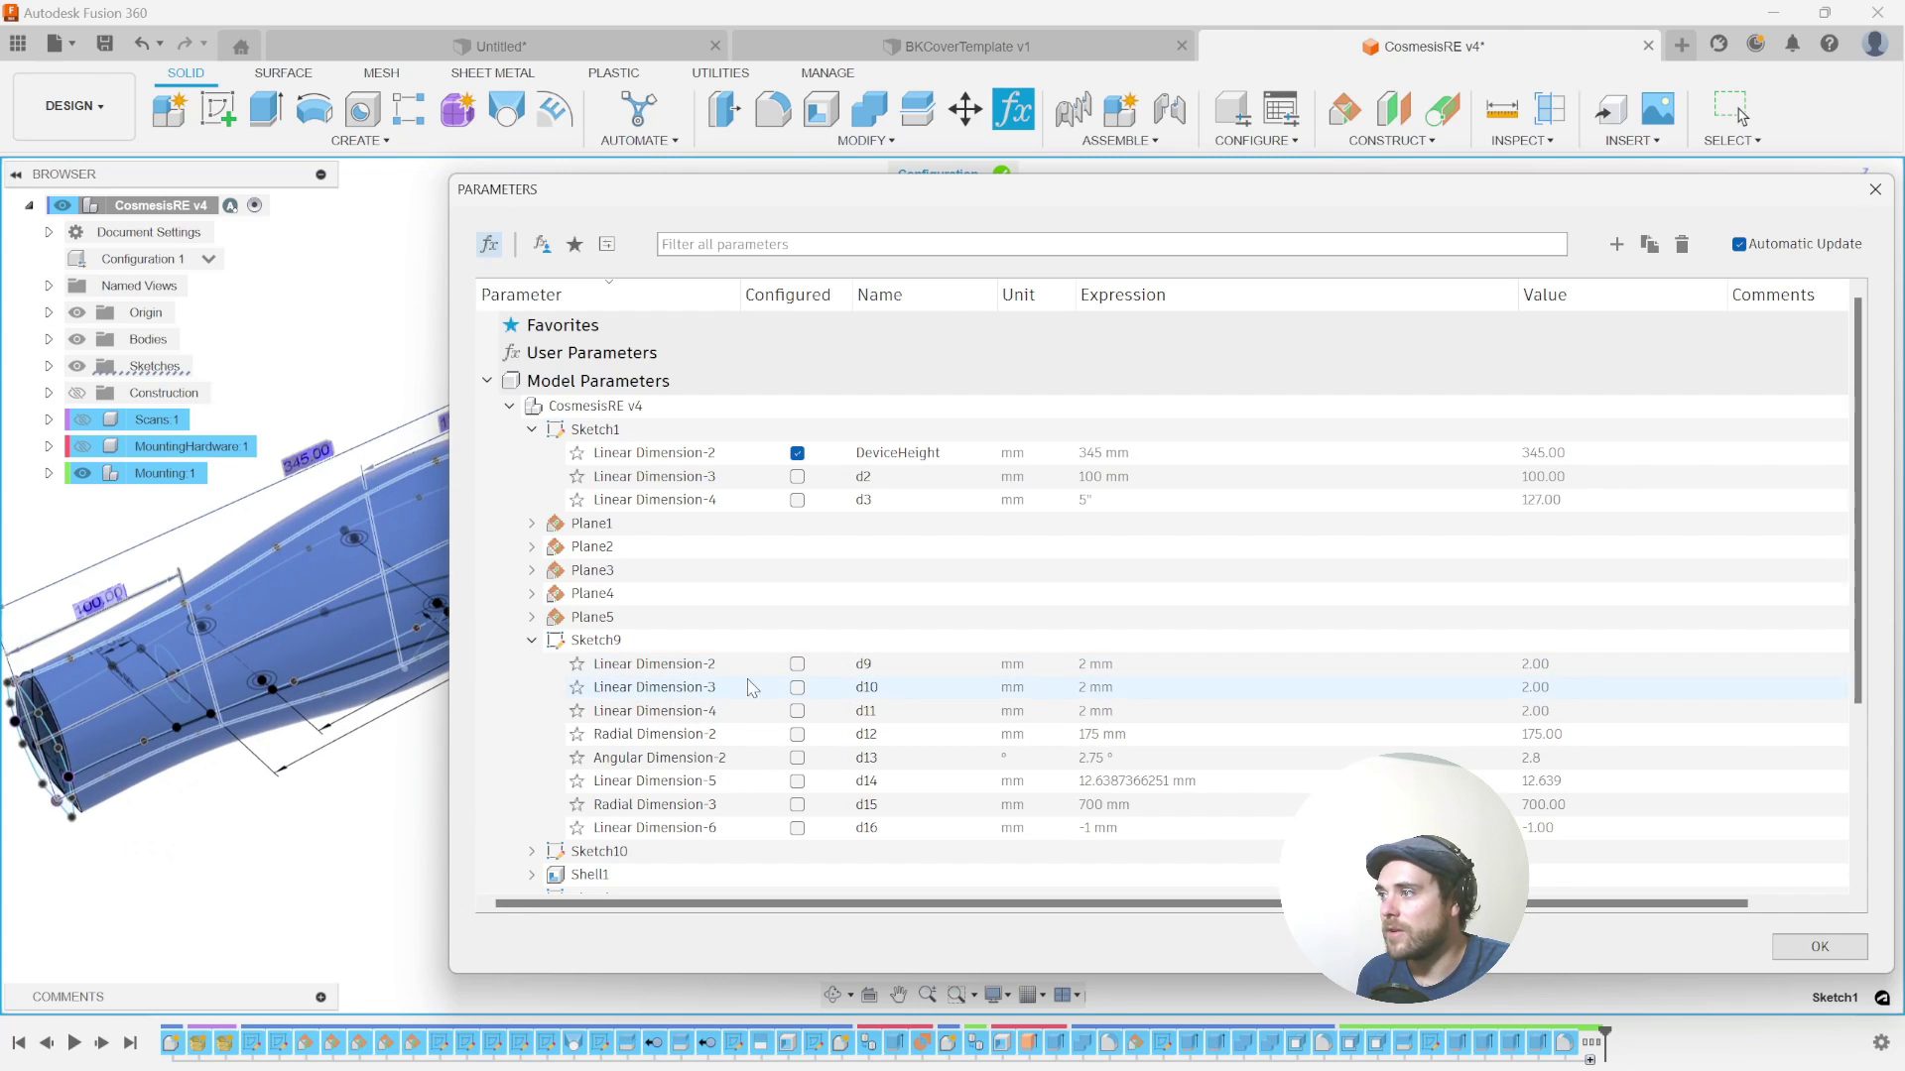
scroll(525, 797, down, 2)
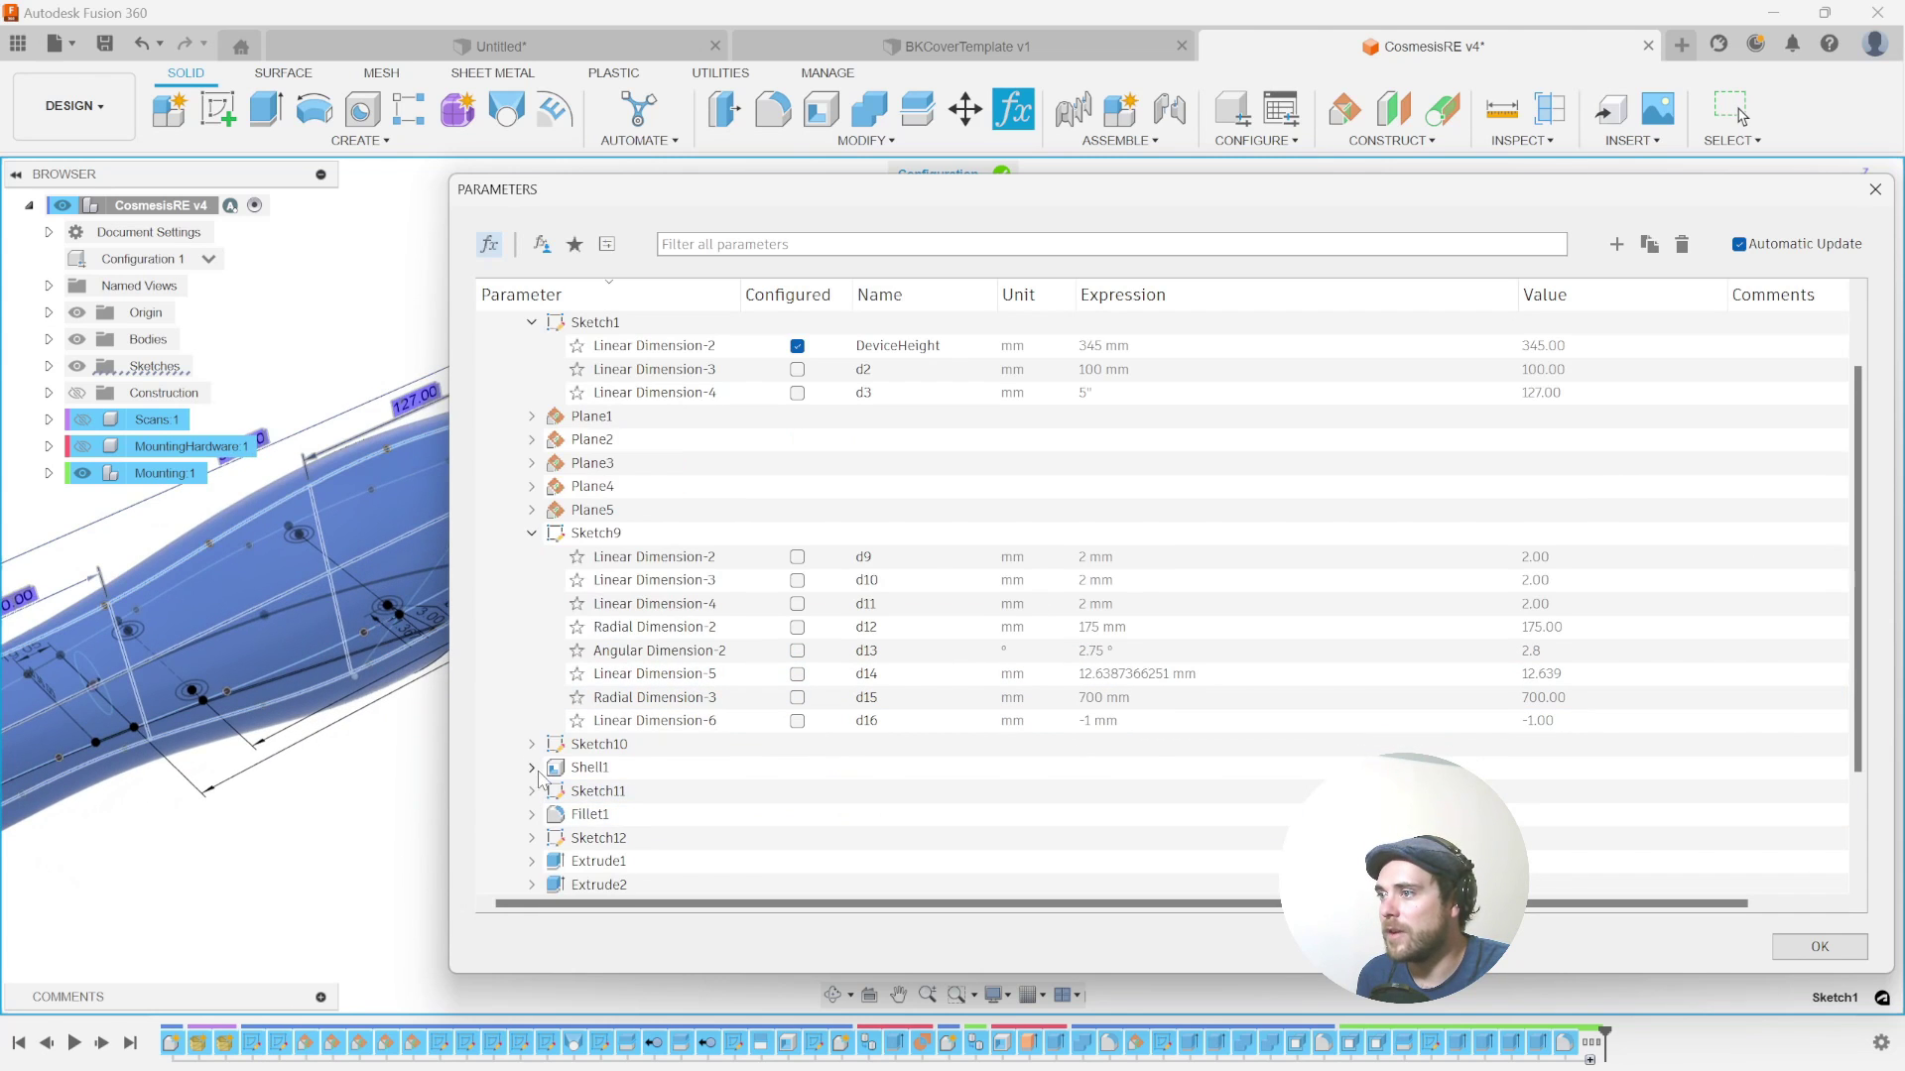
click(534, 769)
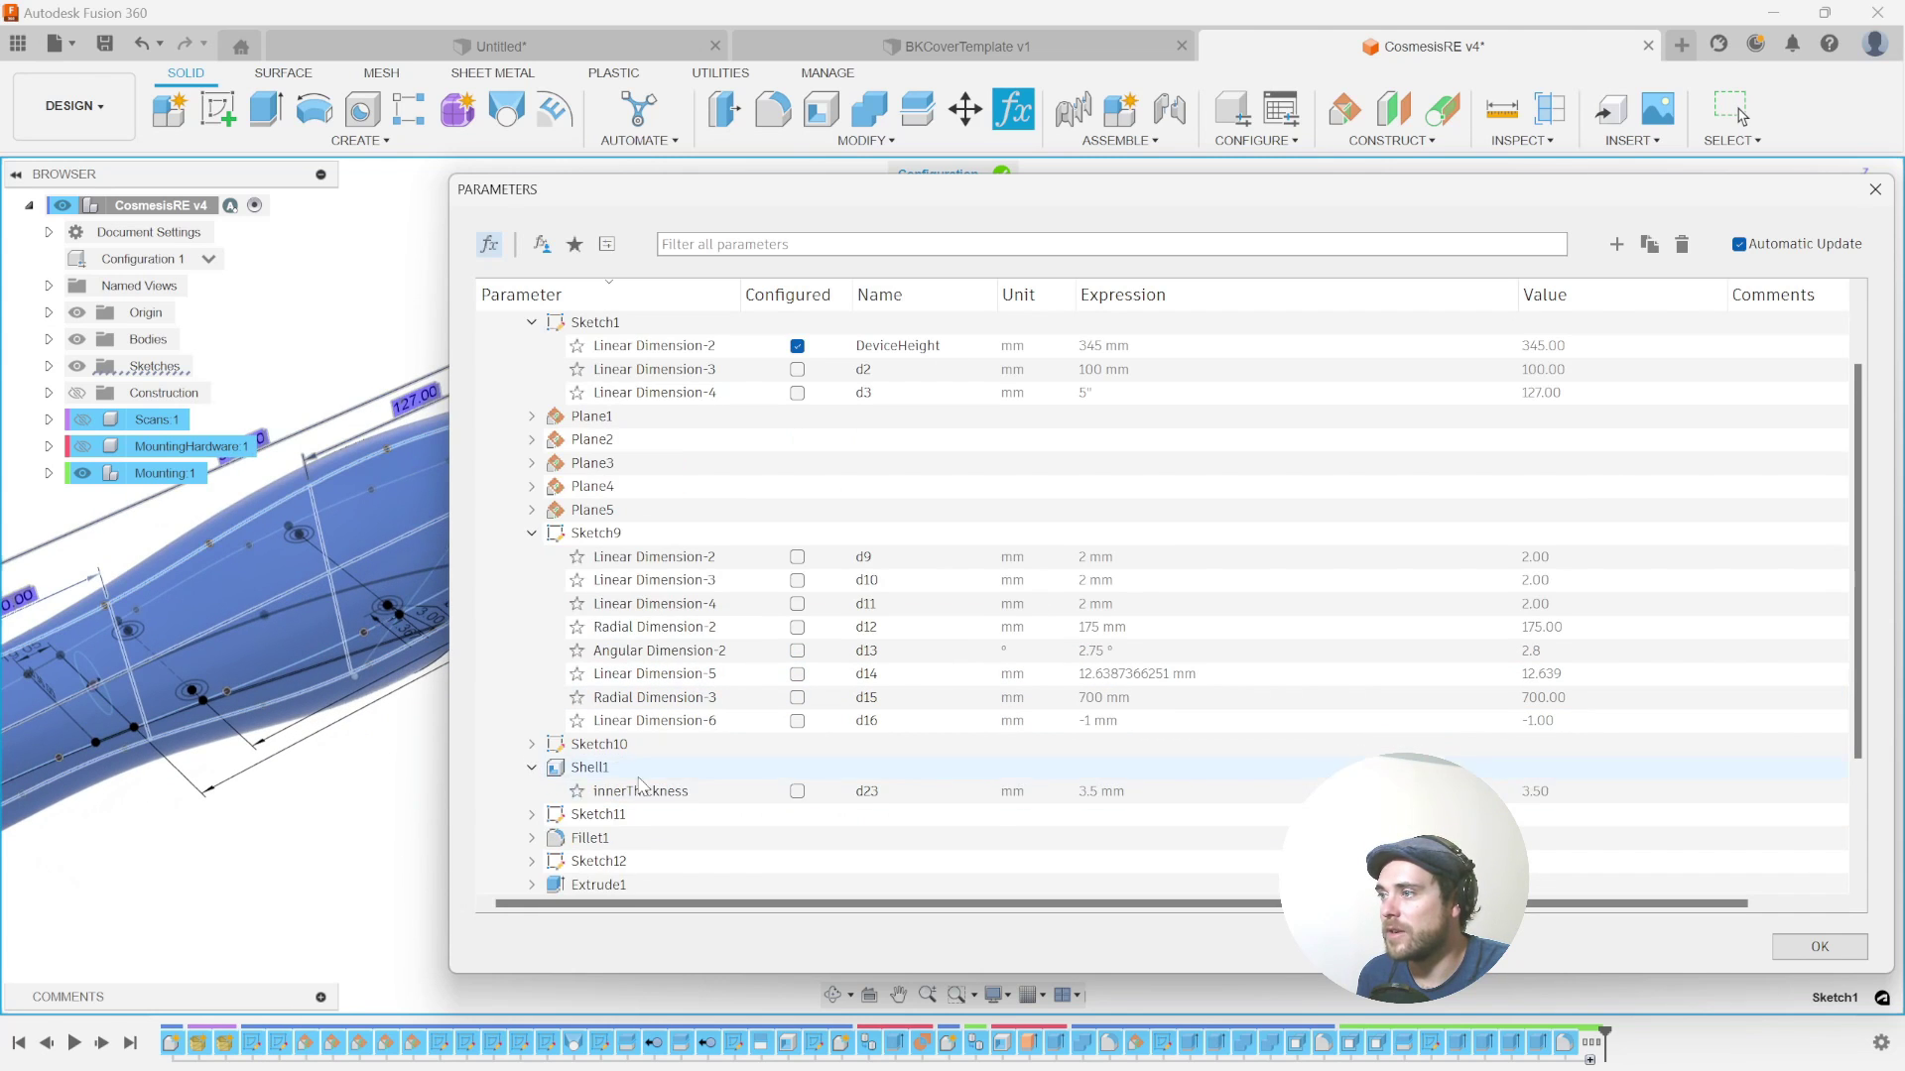
click(796, 791)
double_click(899, 790)
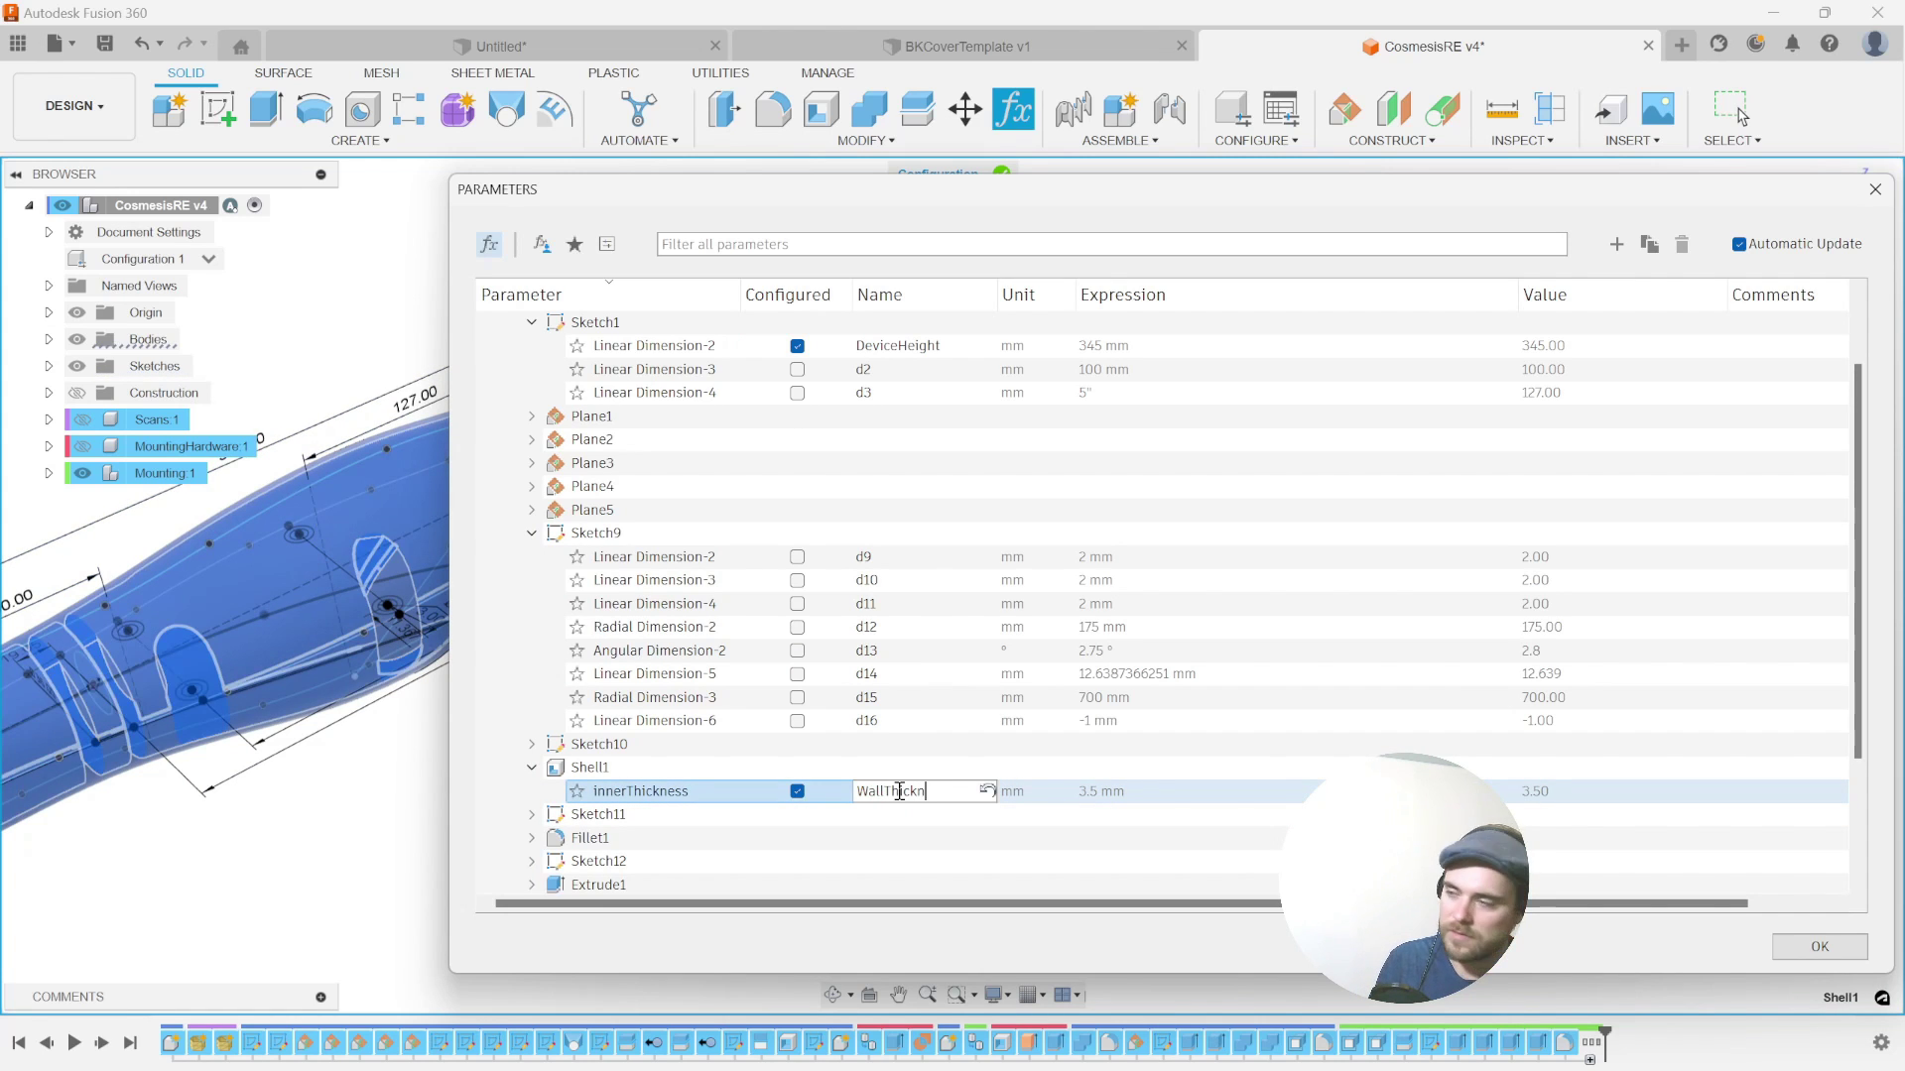
key(Return)
- Expand Sketch11's dimension parameters and move the Parameters window aside
scroll(902, 800, down, 1)
click(533, 768)
scroll(533, 778, down, 2)
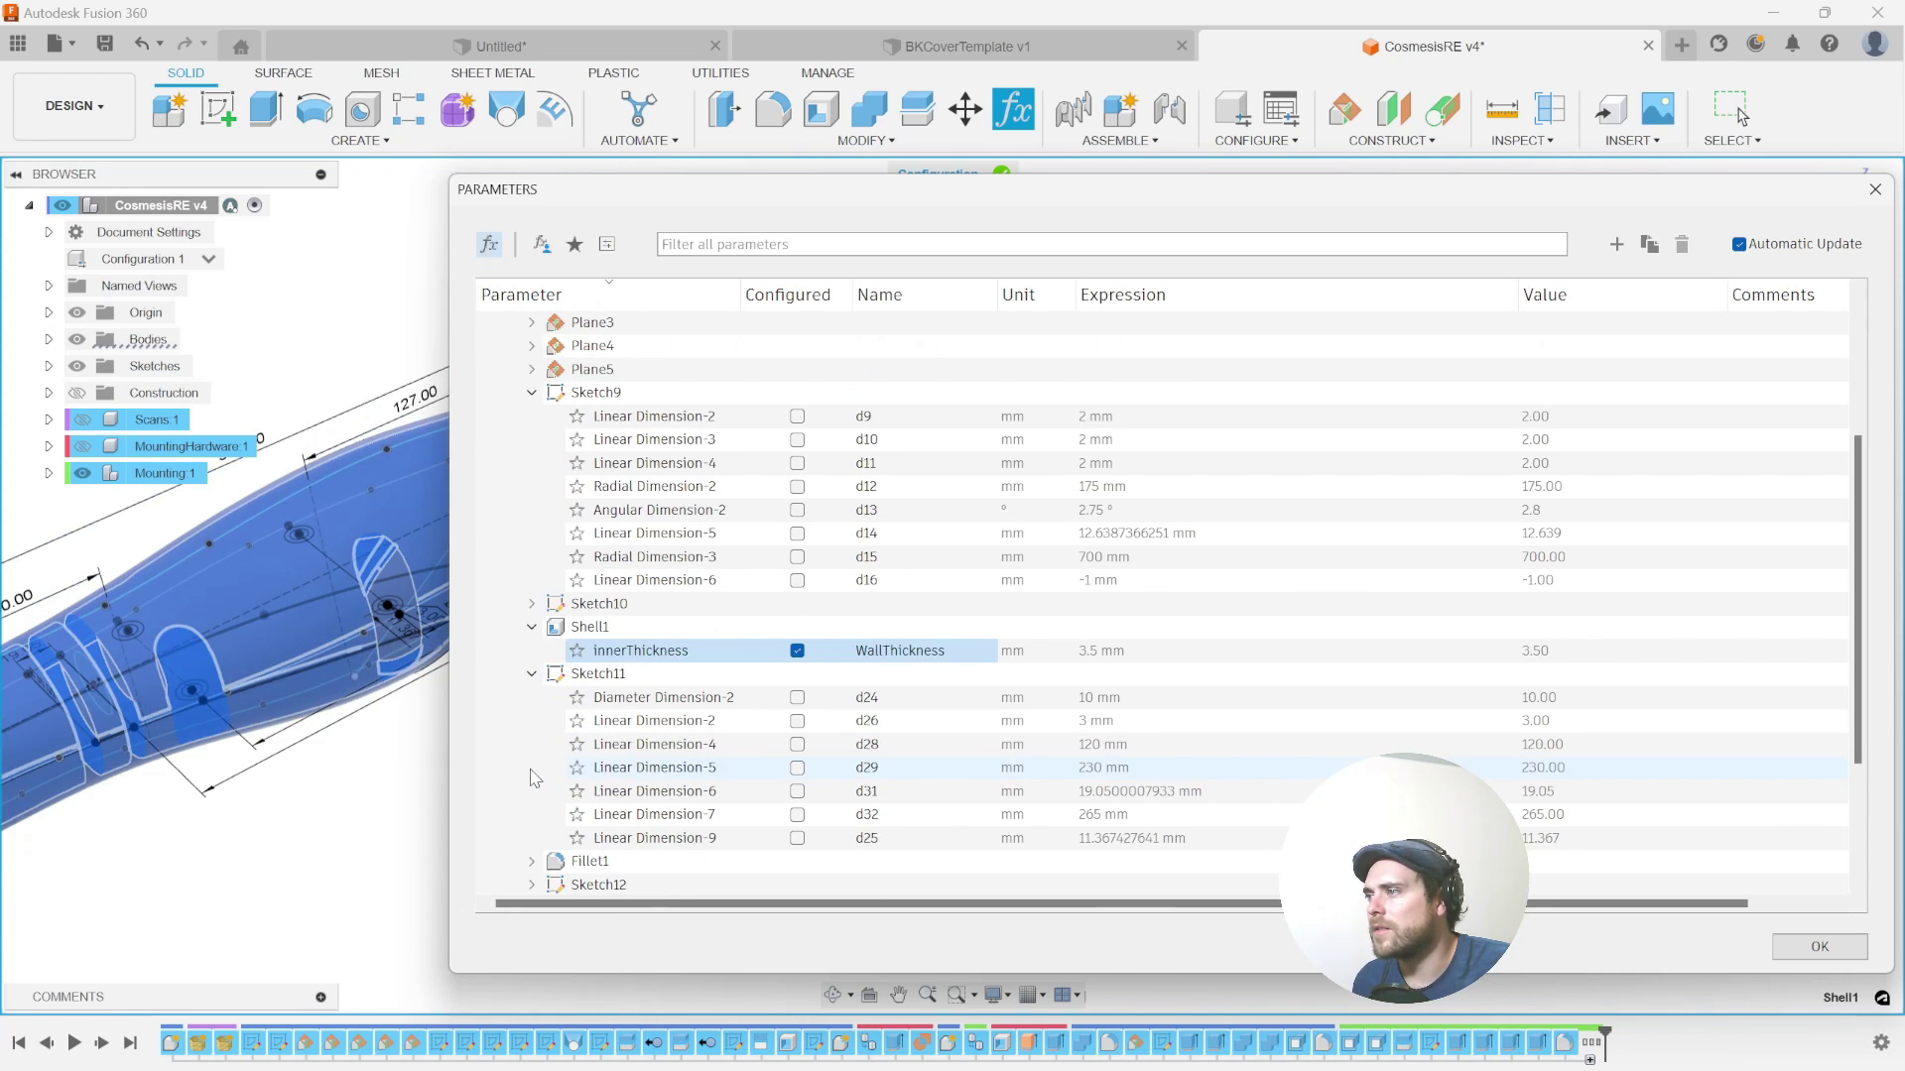
click(235, 751)
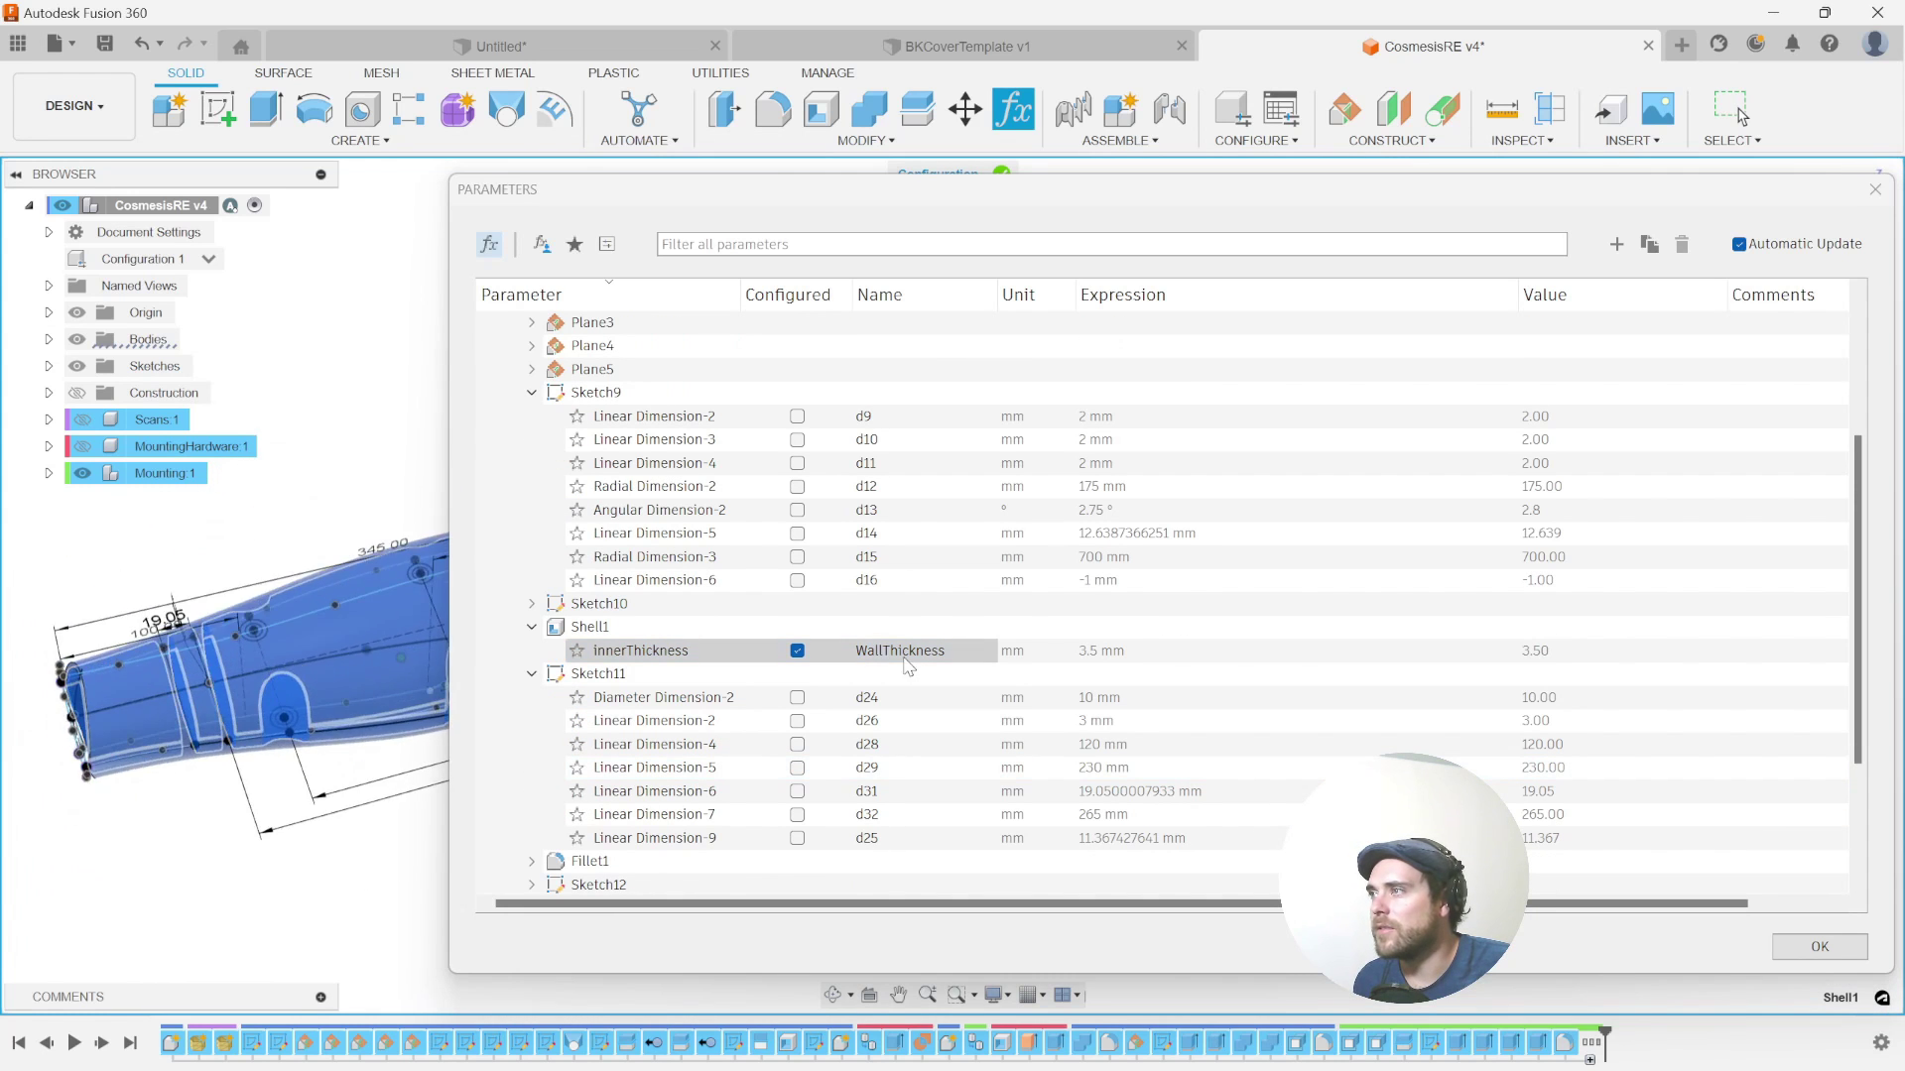
drag(1376, 192, 1686, 166)
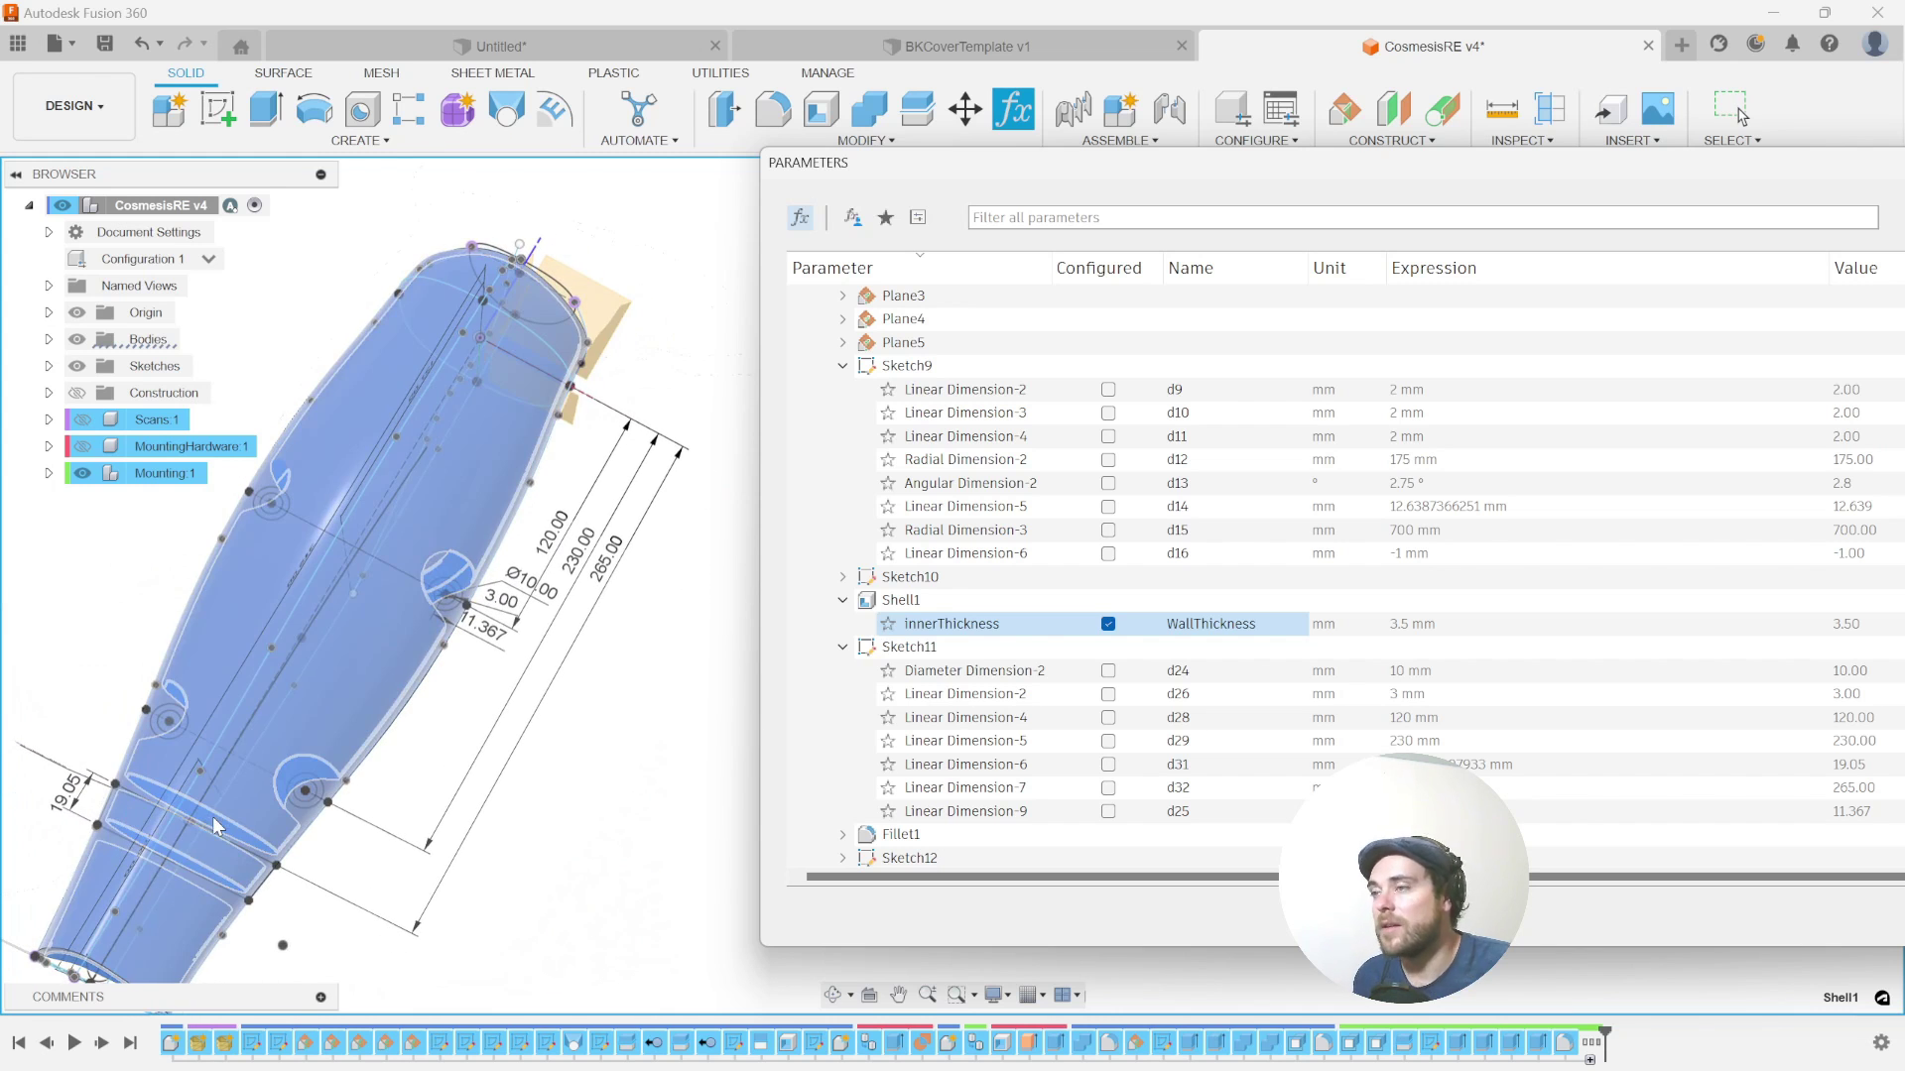
- Configure Linear Dimension-7 (265 mm) and rename it MountingPuckHeight
click(212, 817)
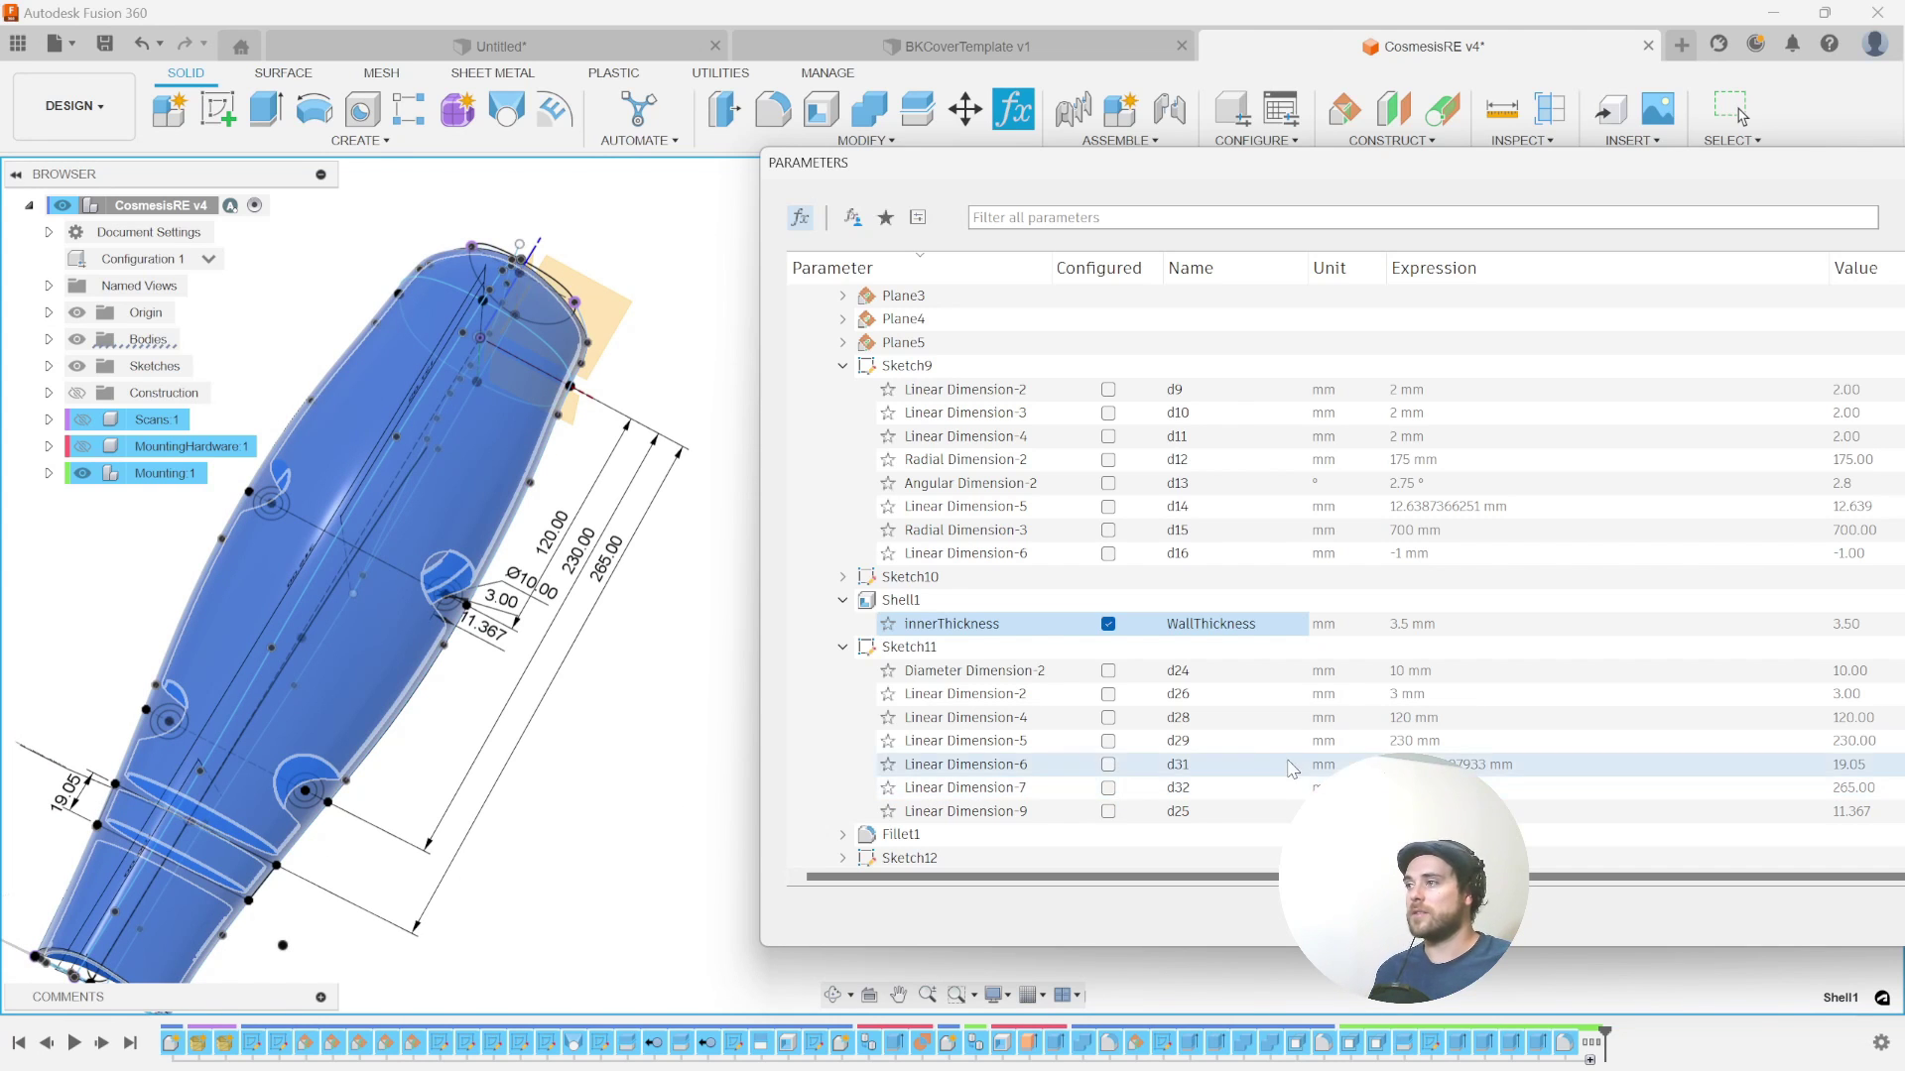
click(1108, 789)
double_click(1216, 789)
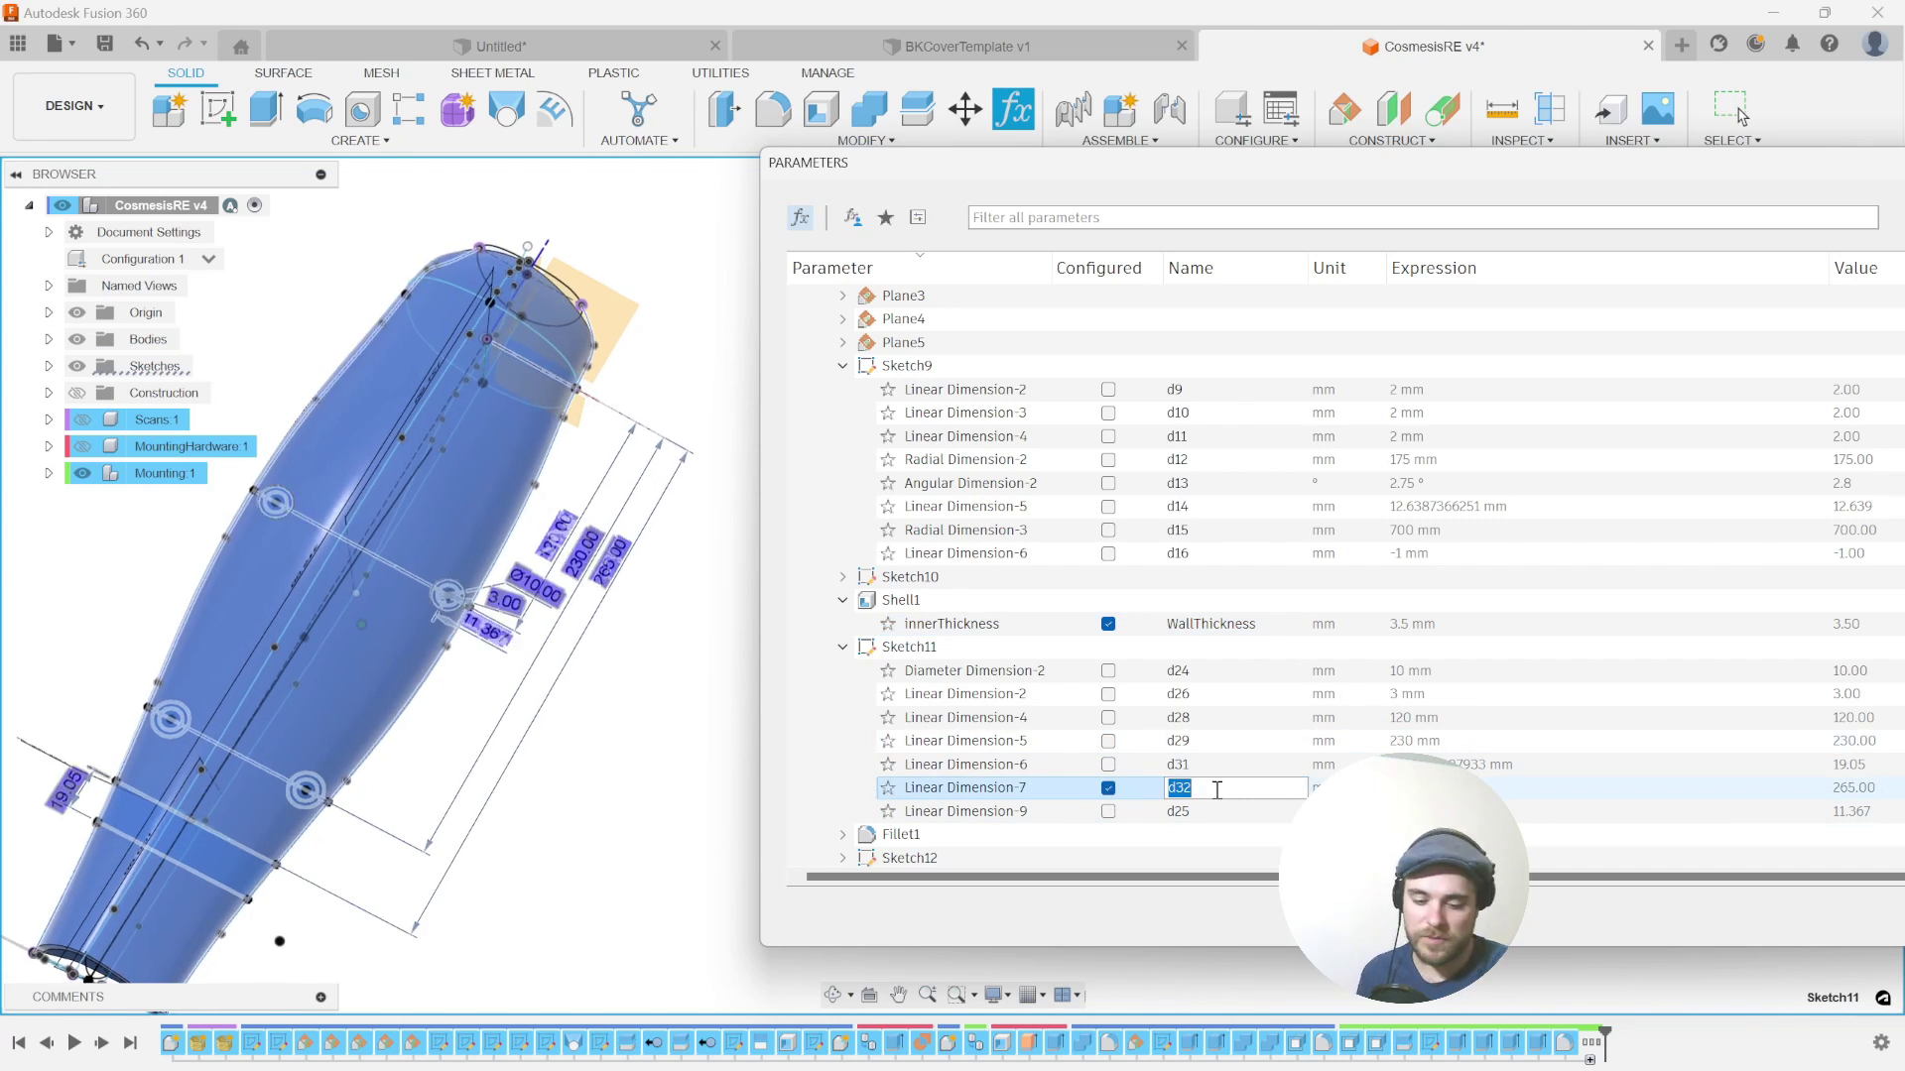
text(MountingPuckHeight)
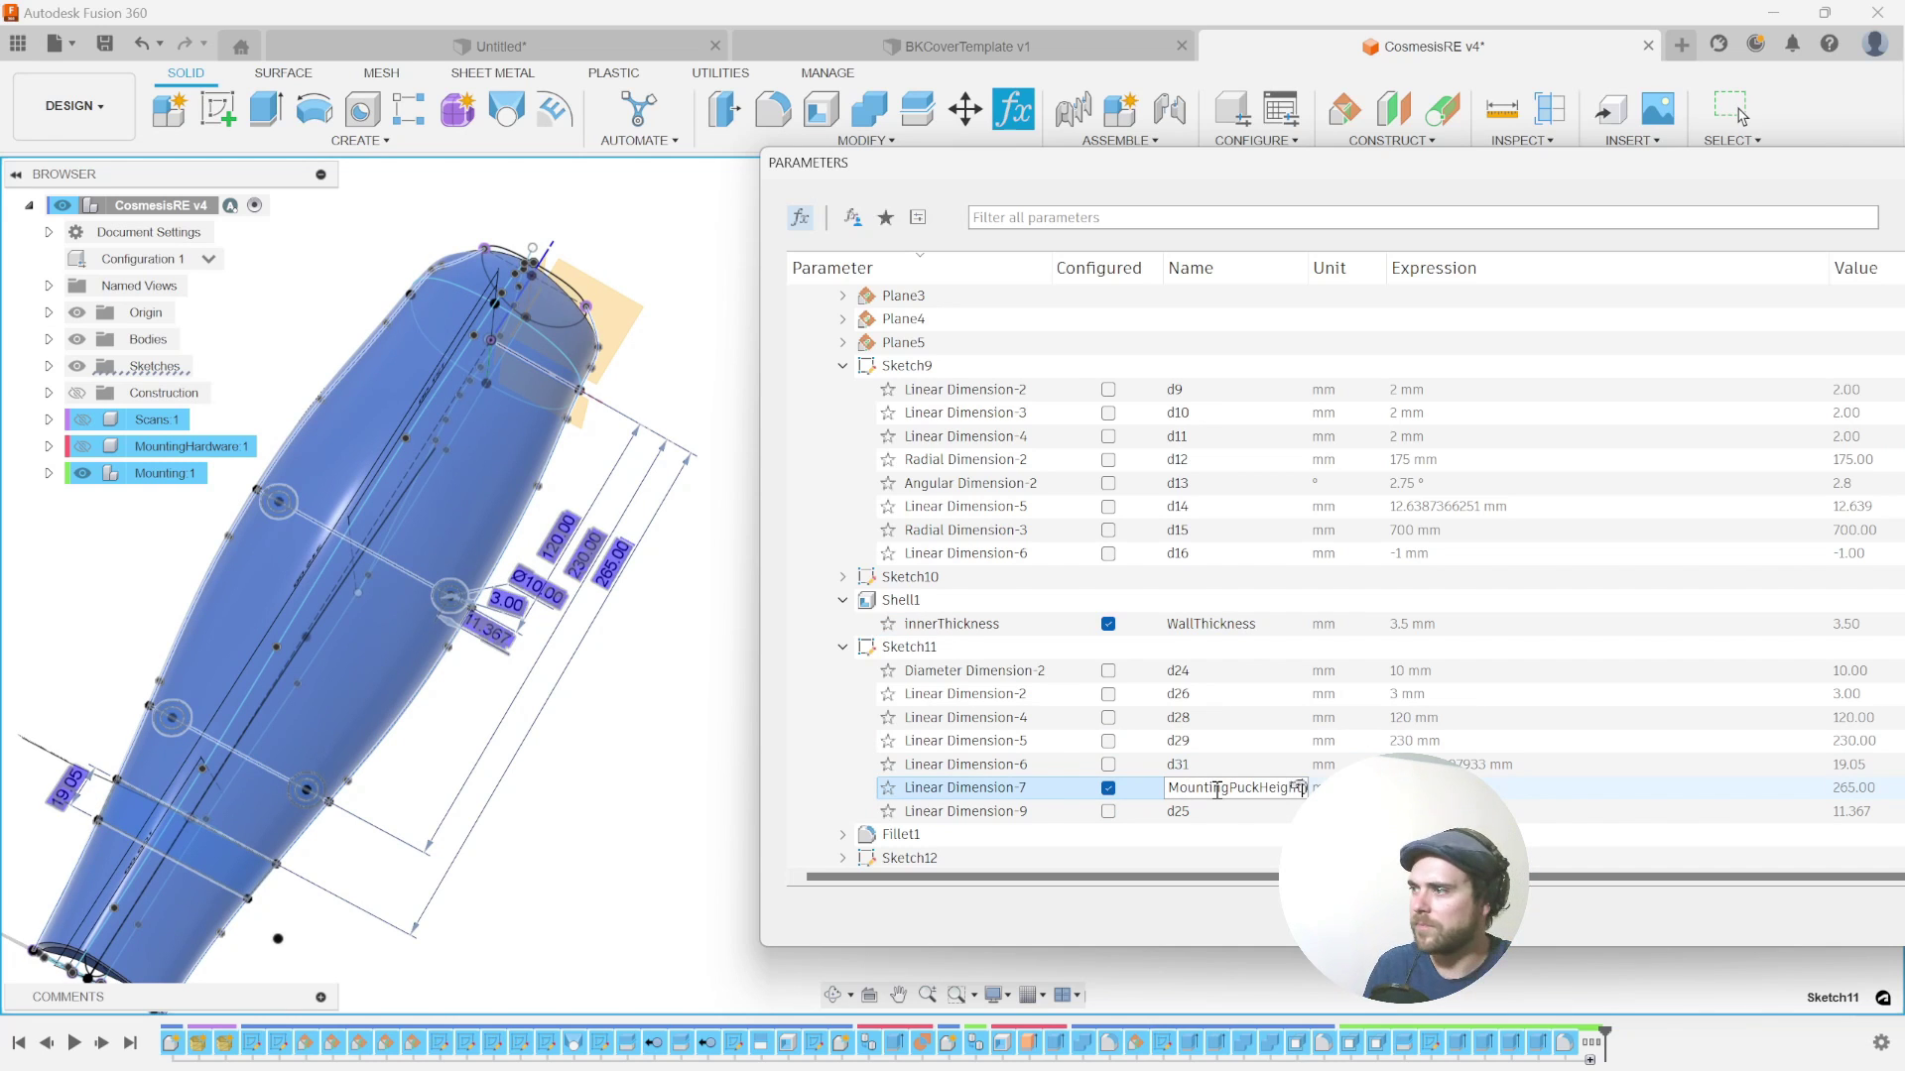
key(Return)
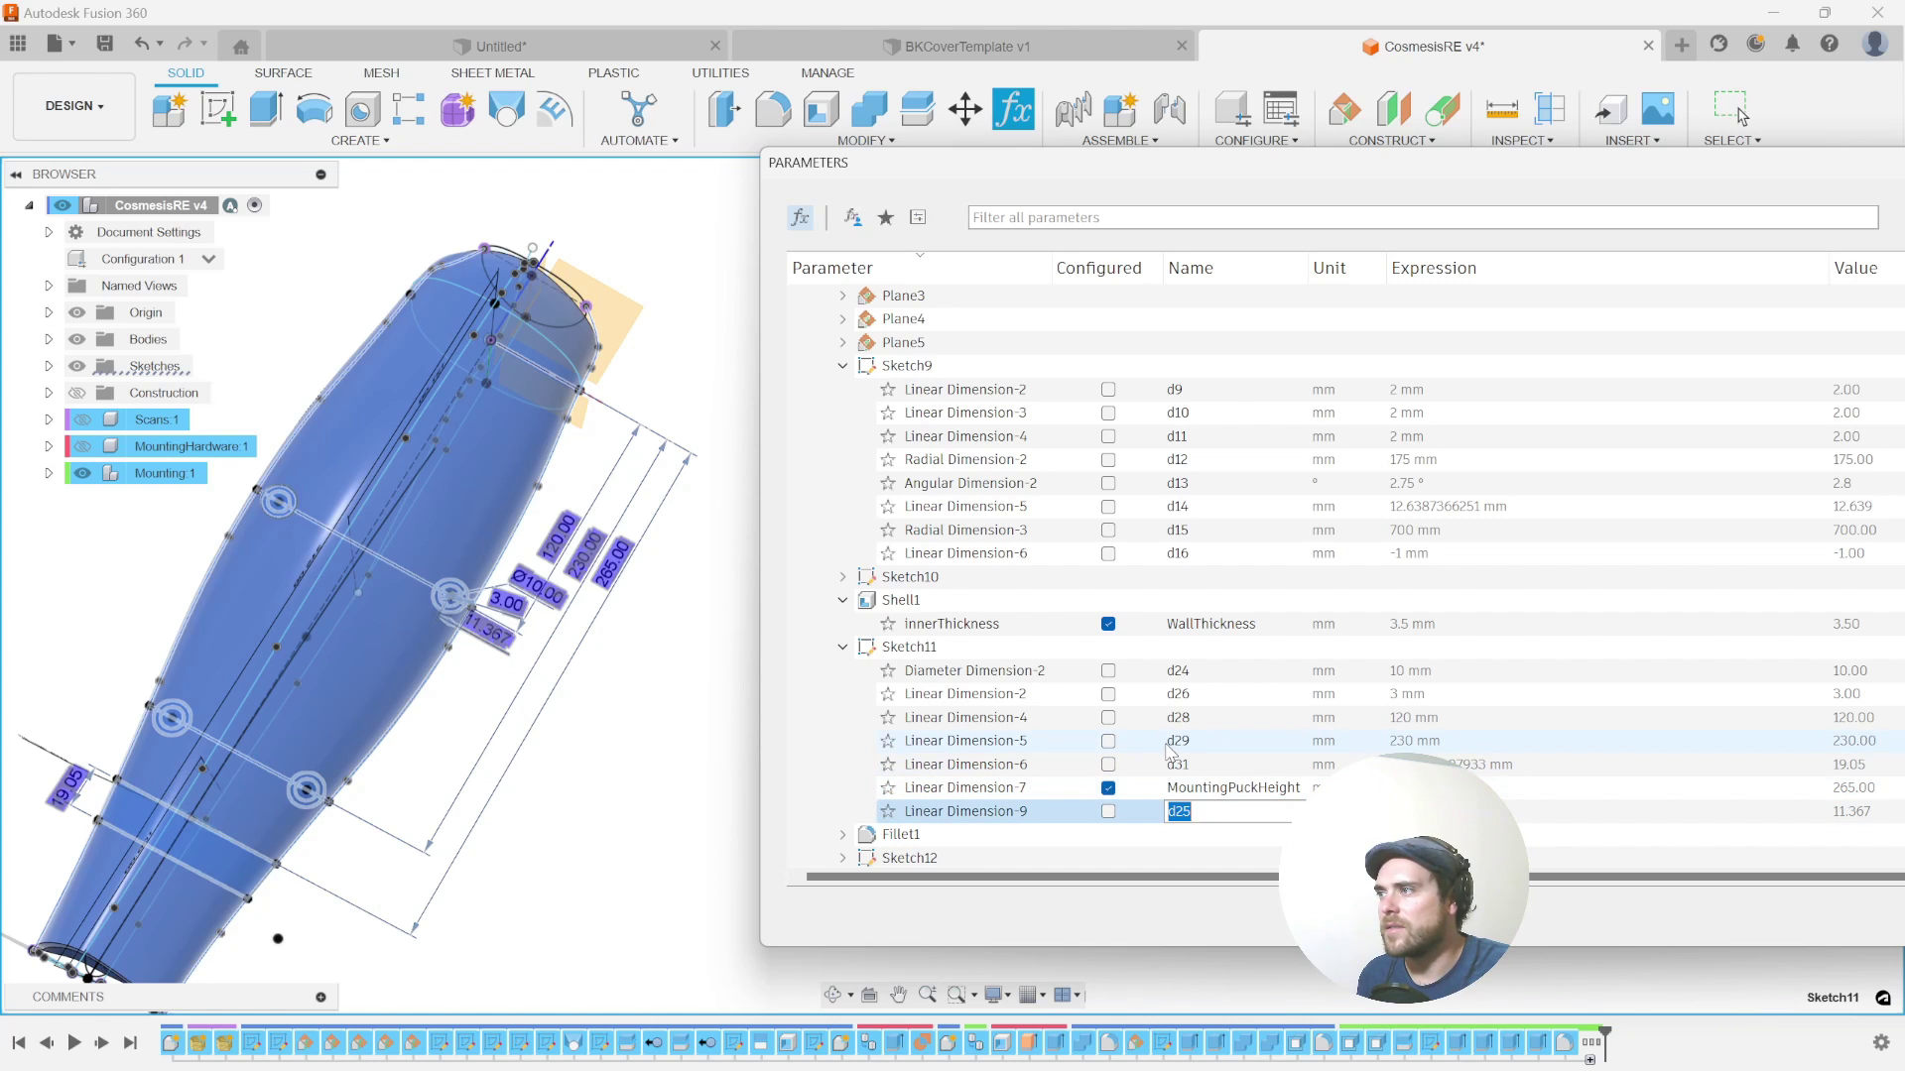
- Configure and rename Linear Dimension-5 to LowerPinDistance (230) and Linear Dimension-4 to UpperPinDistance (120)
click(1108, 741)
click(1197, 742)
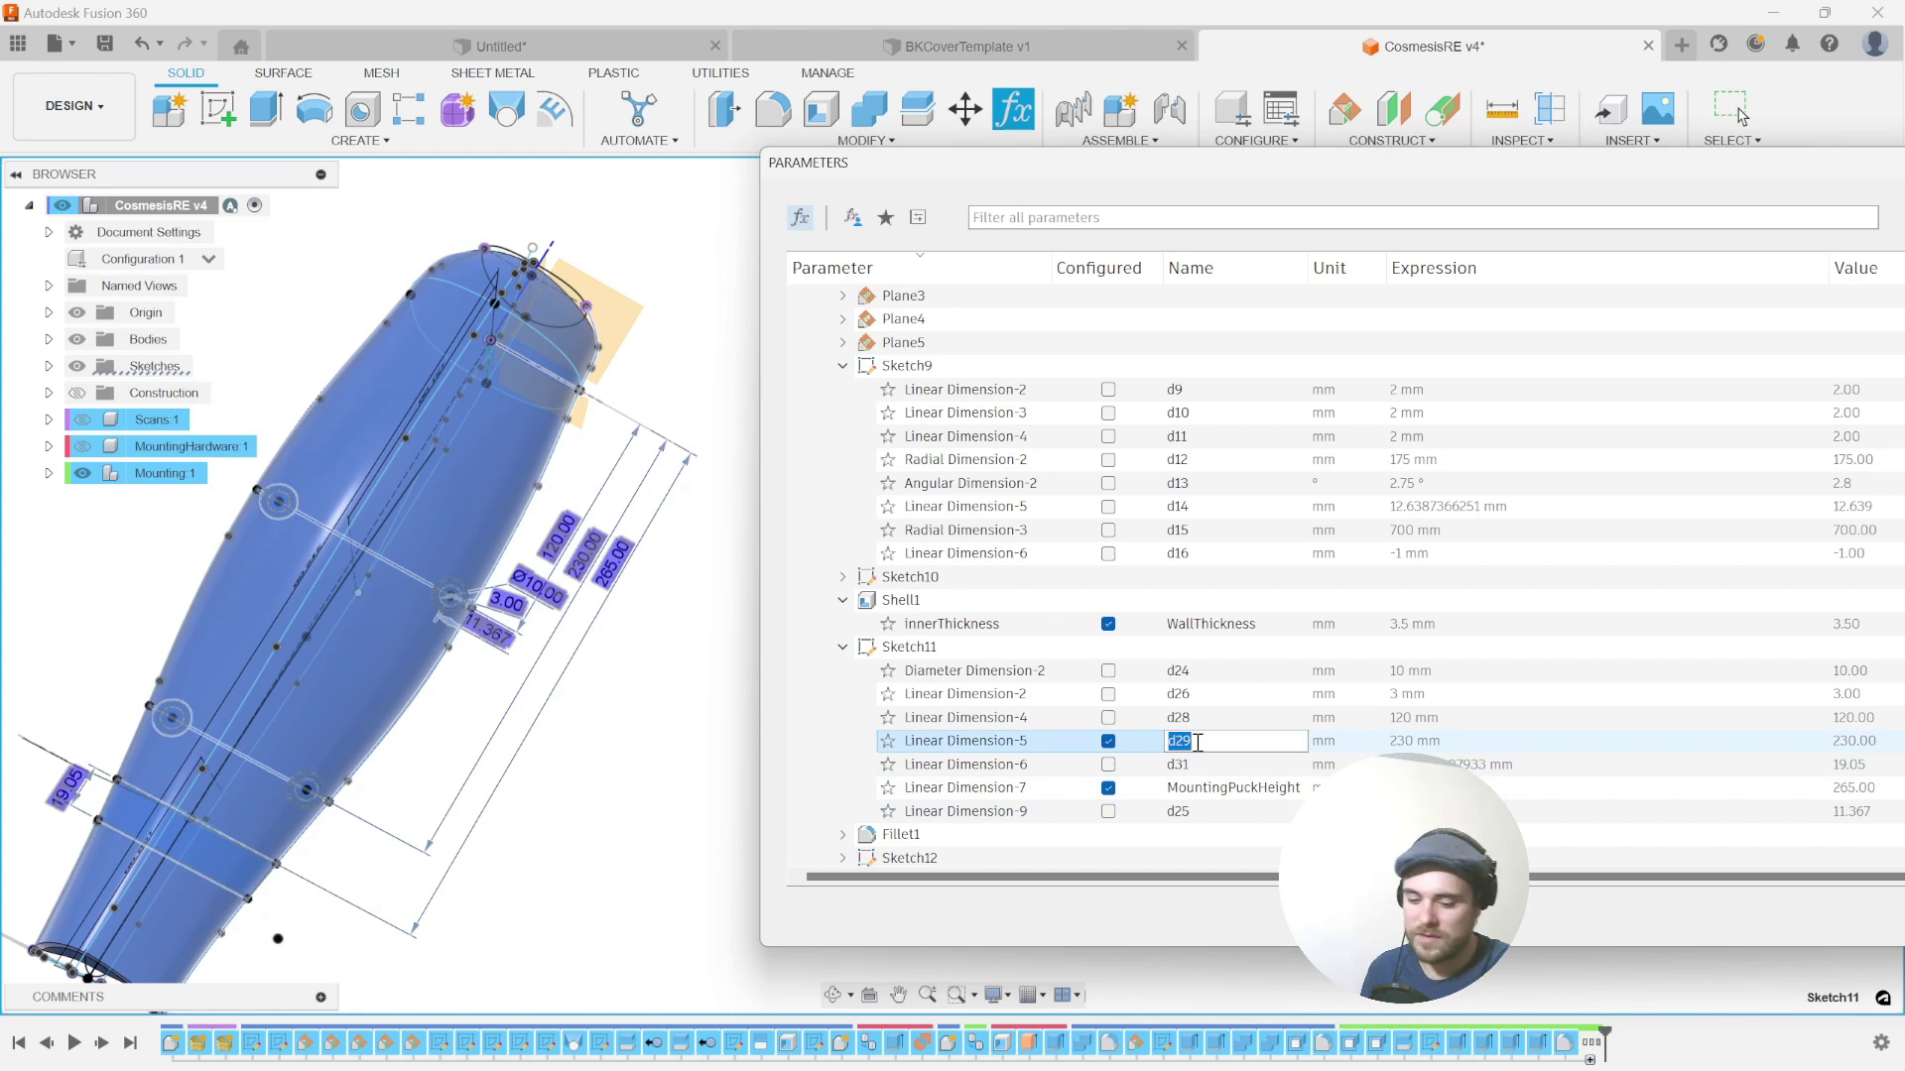
text(LowerPinDistance)
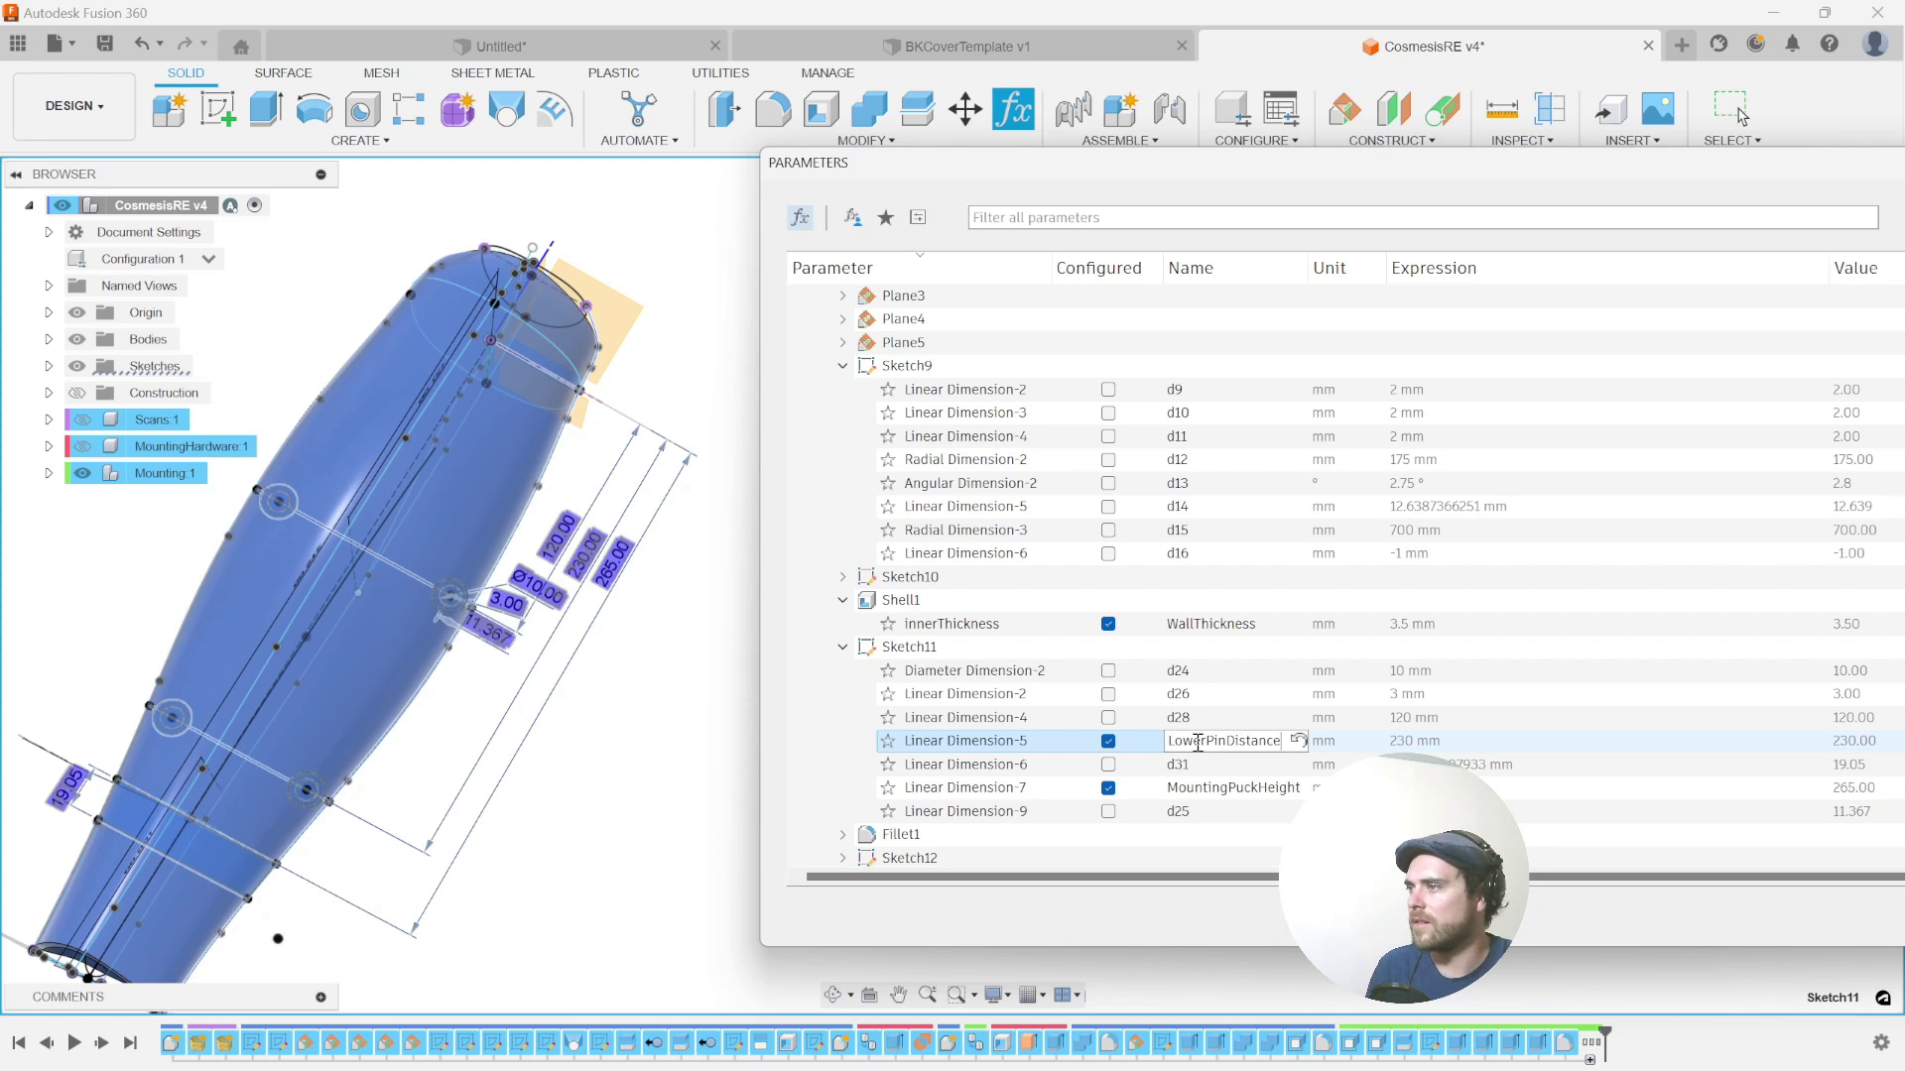
key(Return)
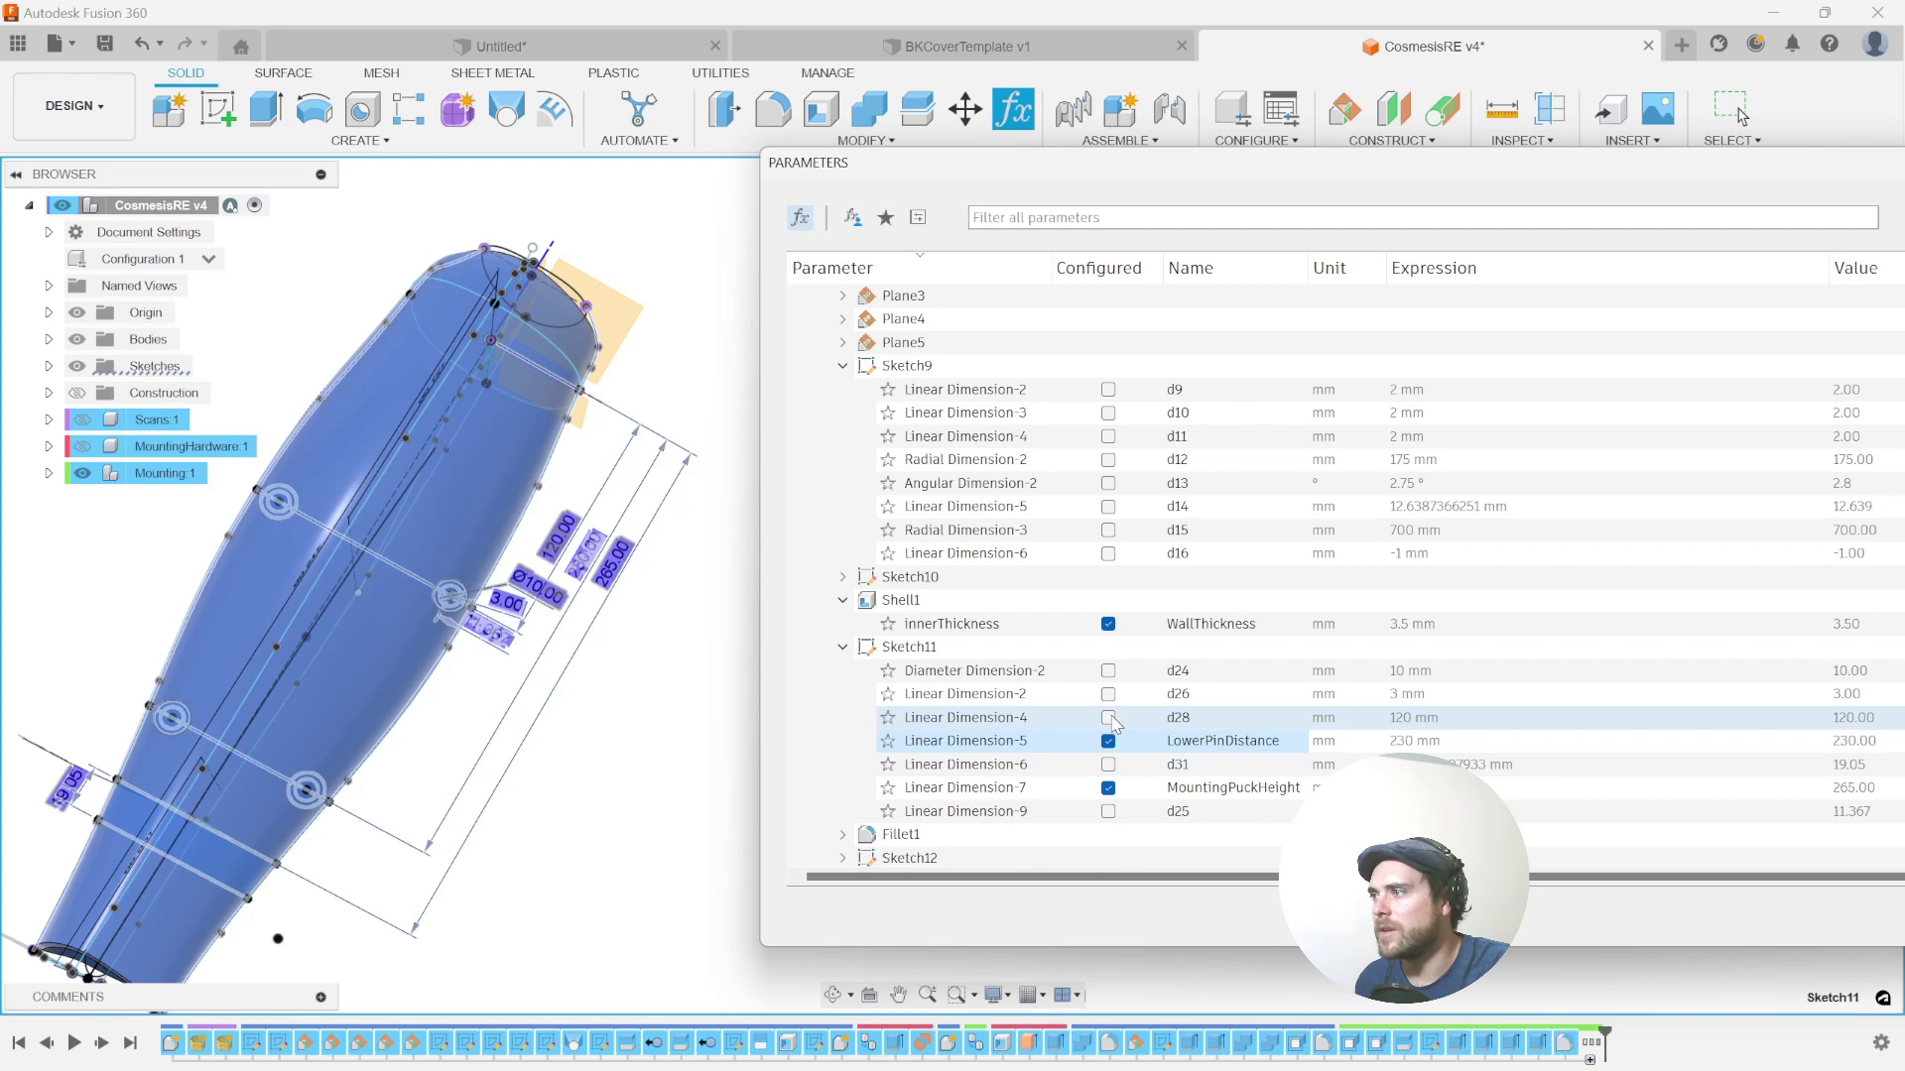
double_click(1190, 717)
text(UpperPinDistance)
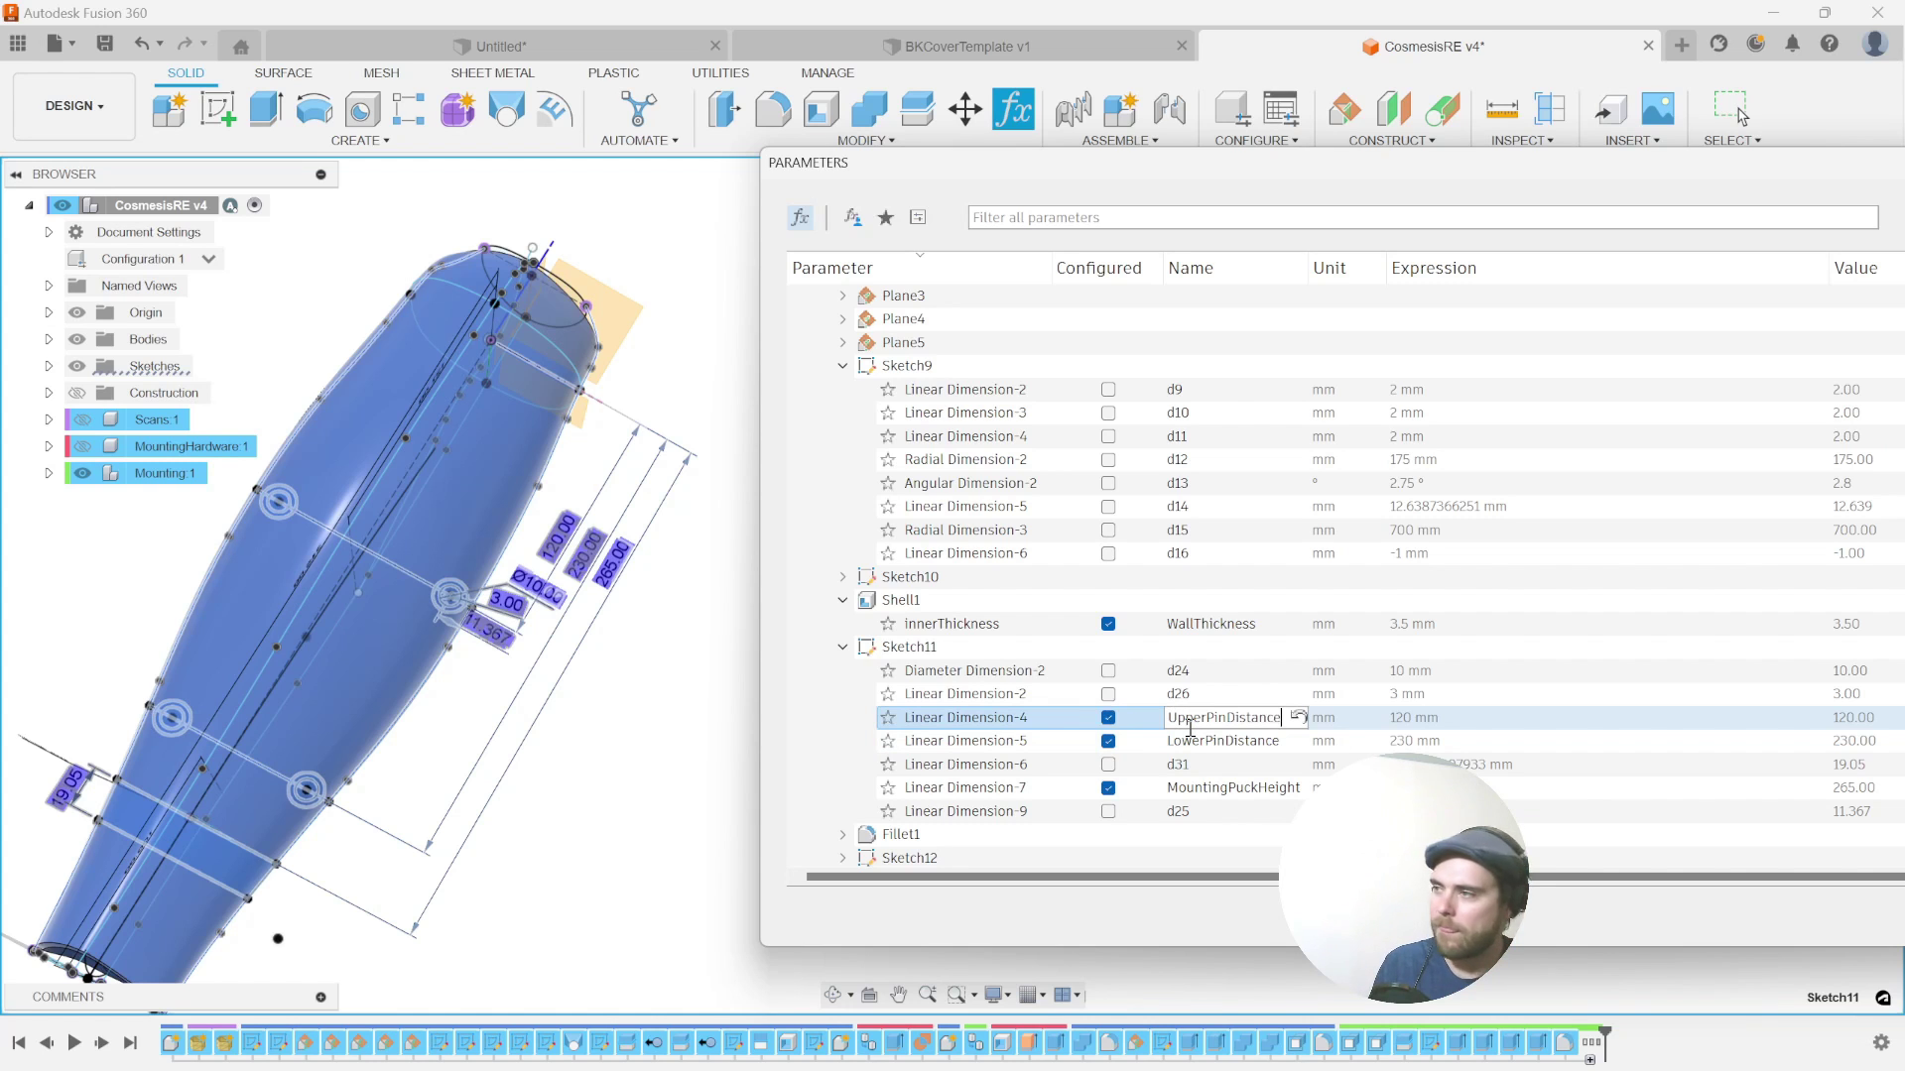
key(Return)
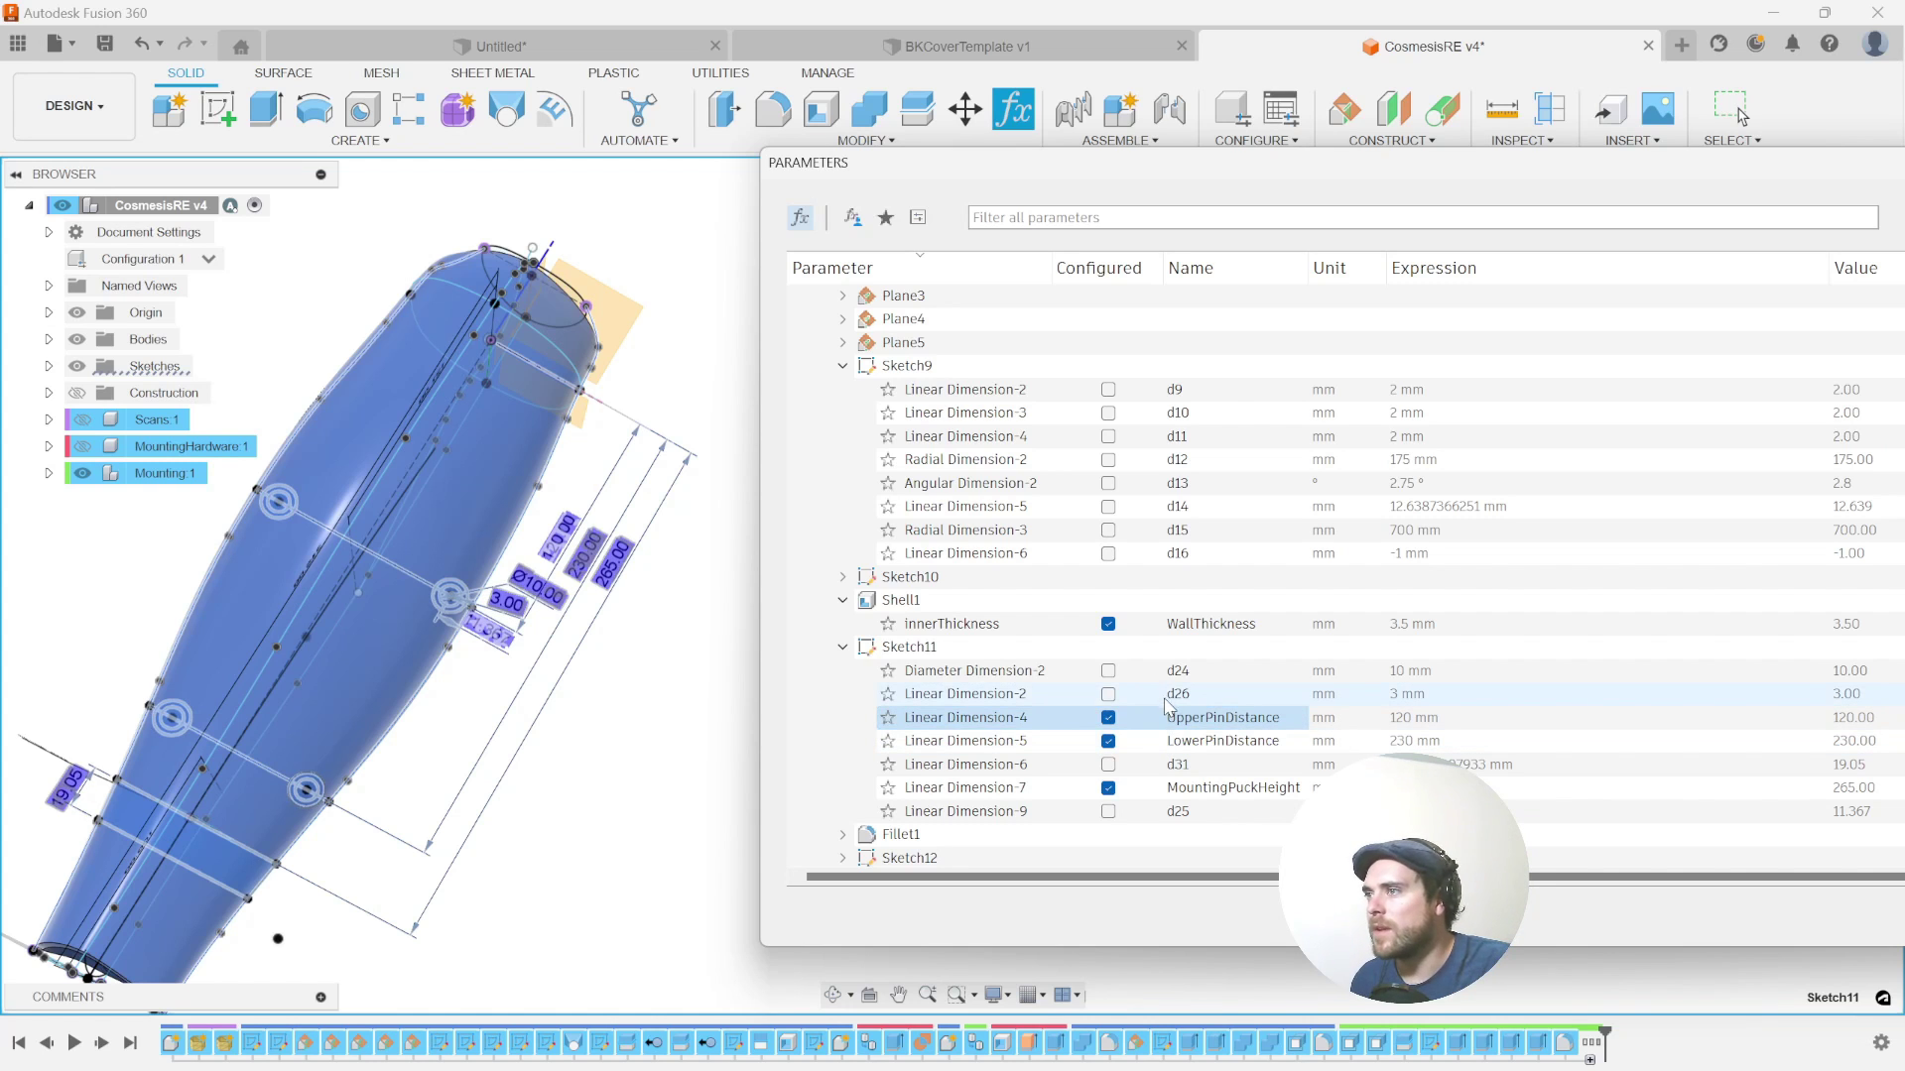
- Configure and rename Linear Dimension-2 to MagnetWallthickness (3) and Diameter Dimension-2 to MagnetDiameter (10)
click(1108, 694)
double_click(1230, 696)
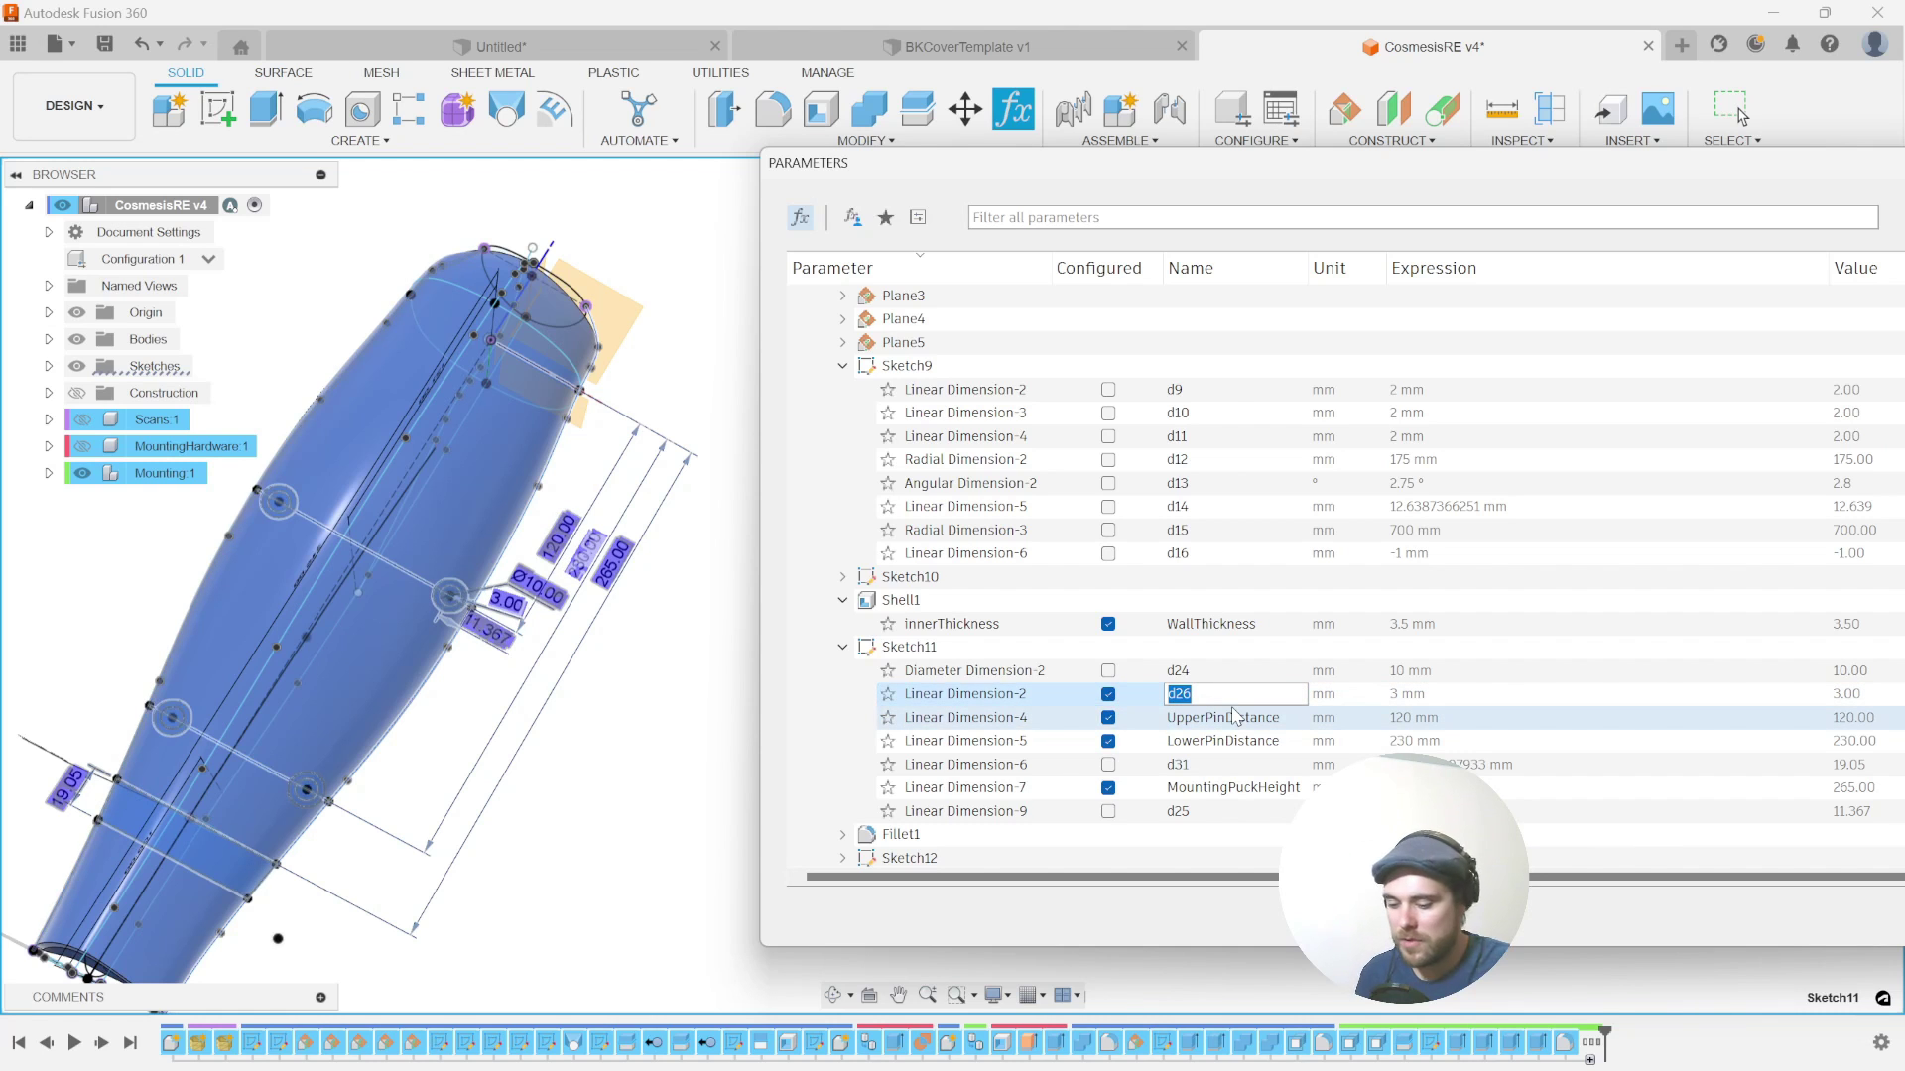
text(MagnetWallthickness)
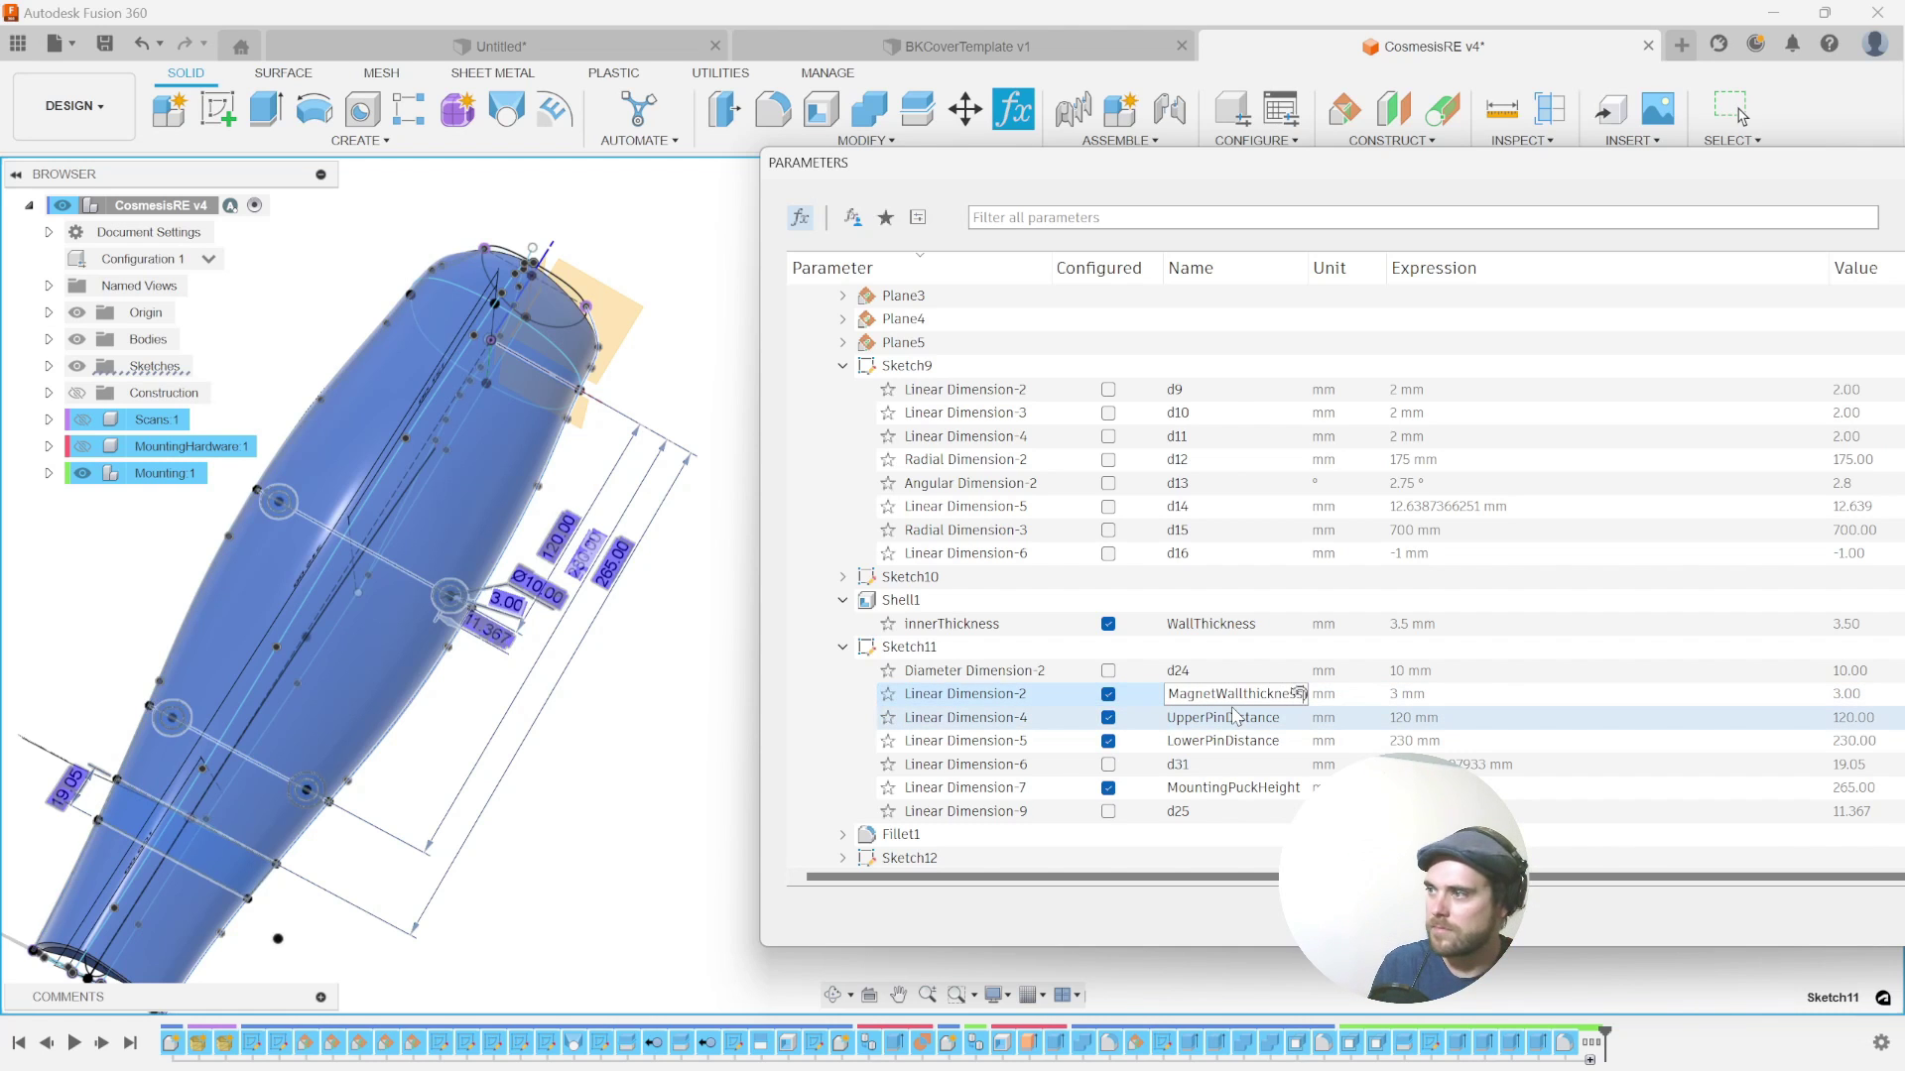
key(Return)
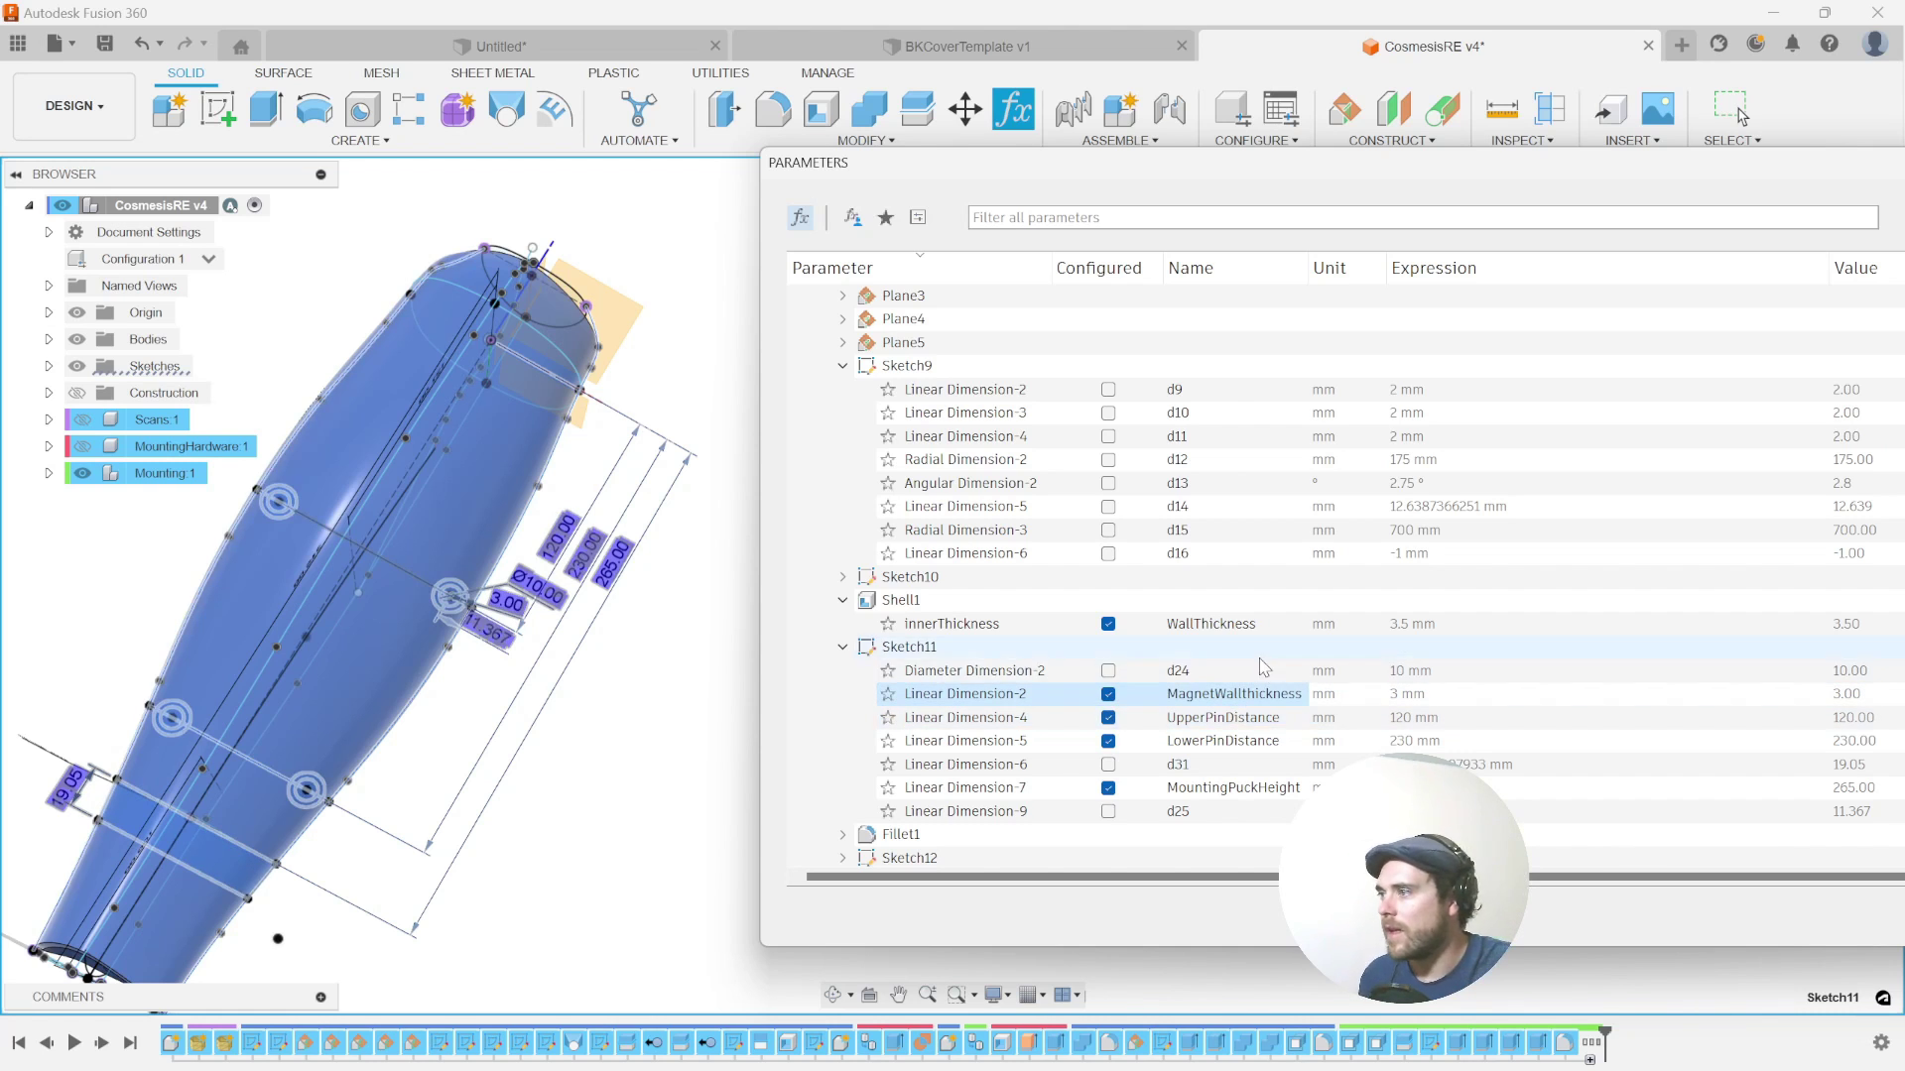
click(1108, 672)
double_click(1185, 673)
text(MagnetDia)
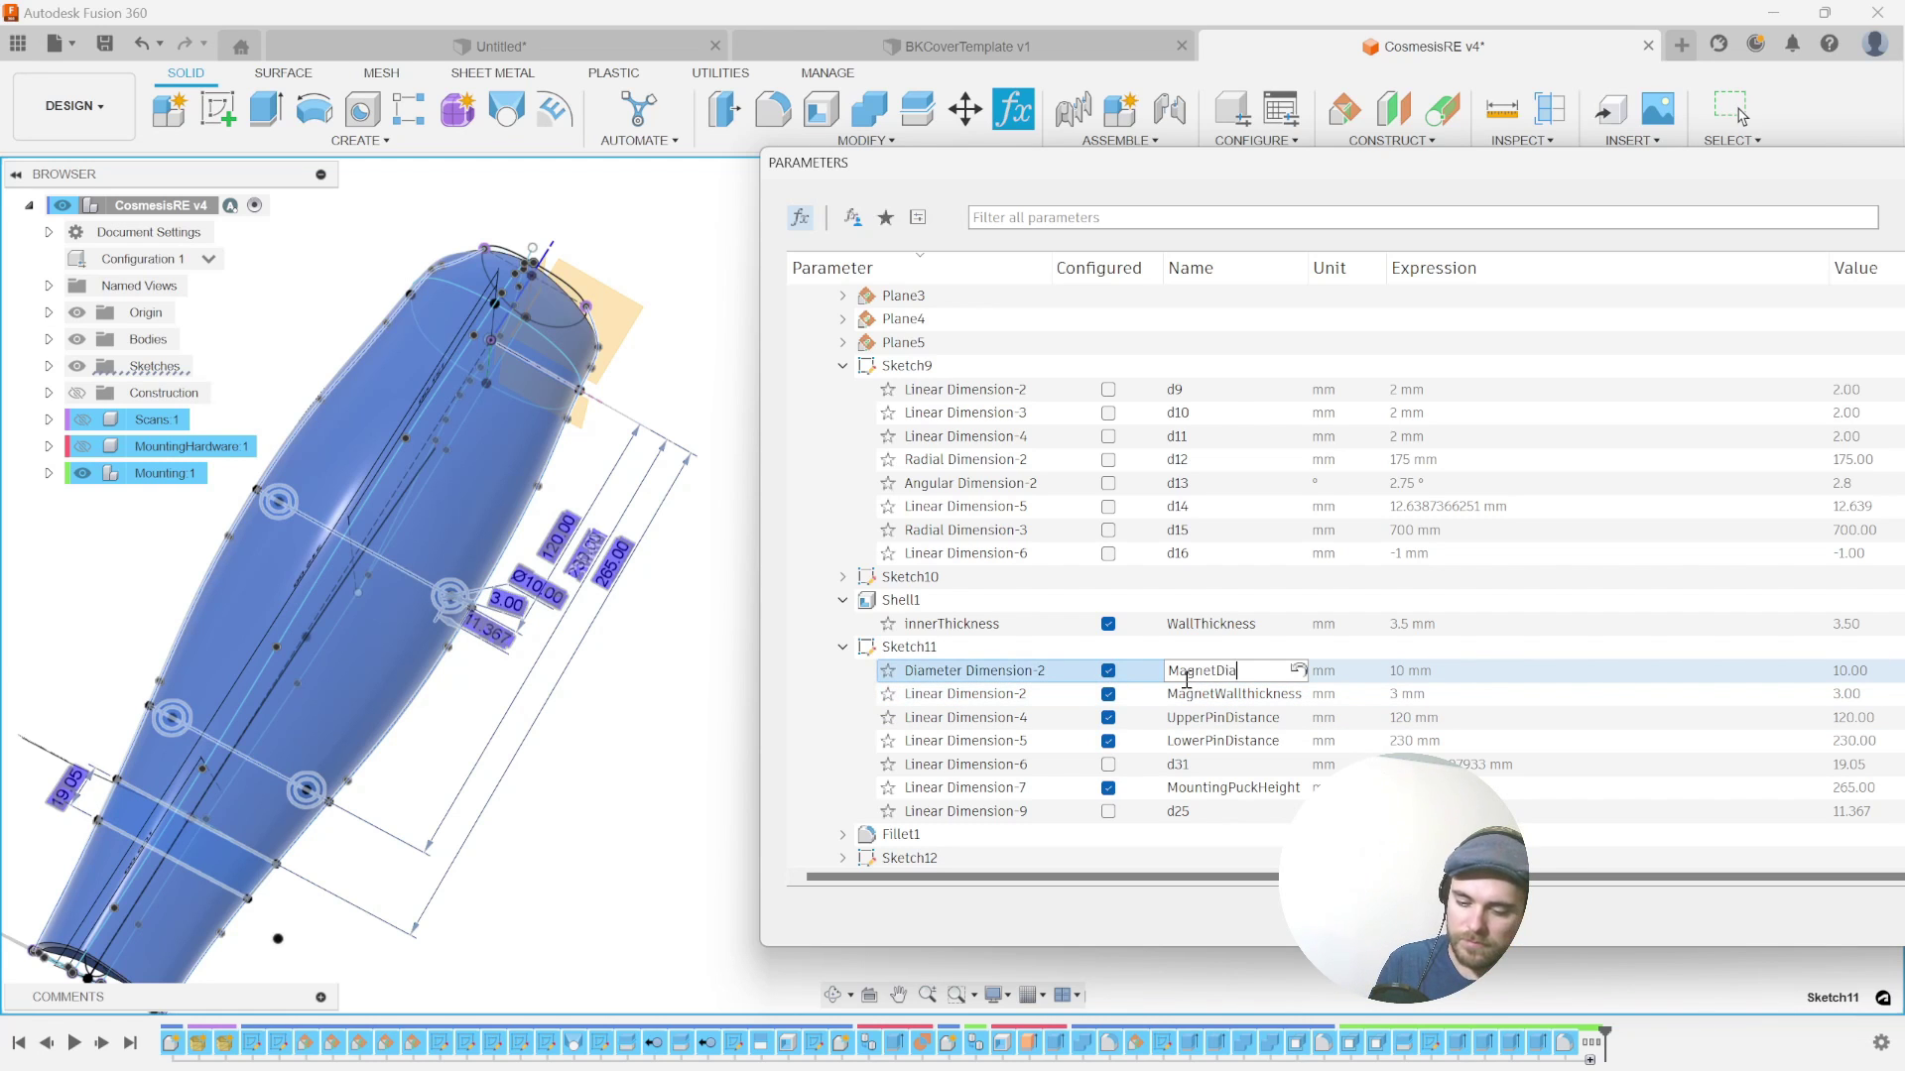
text(meter)
key(Return)
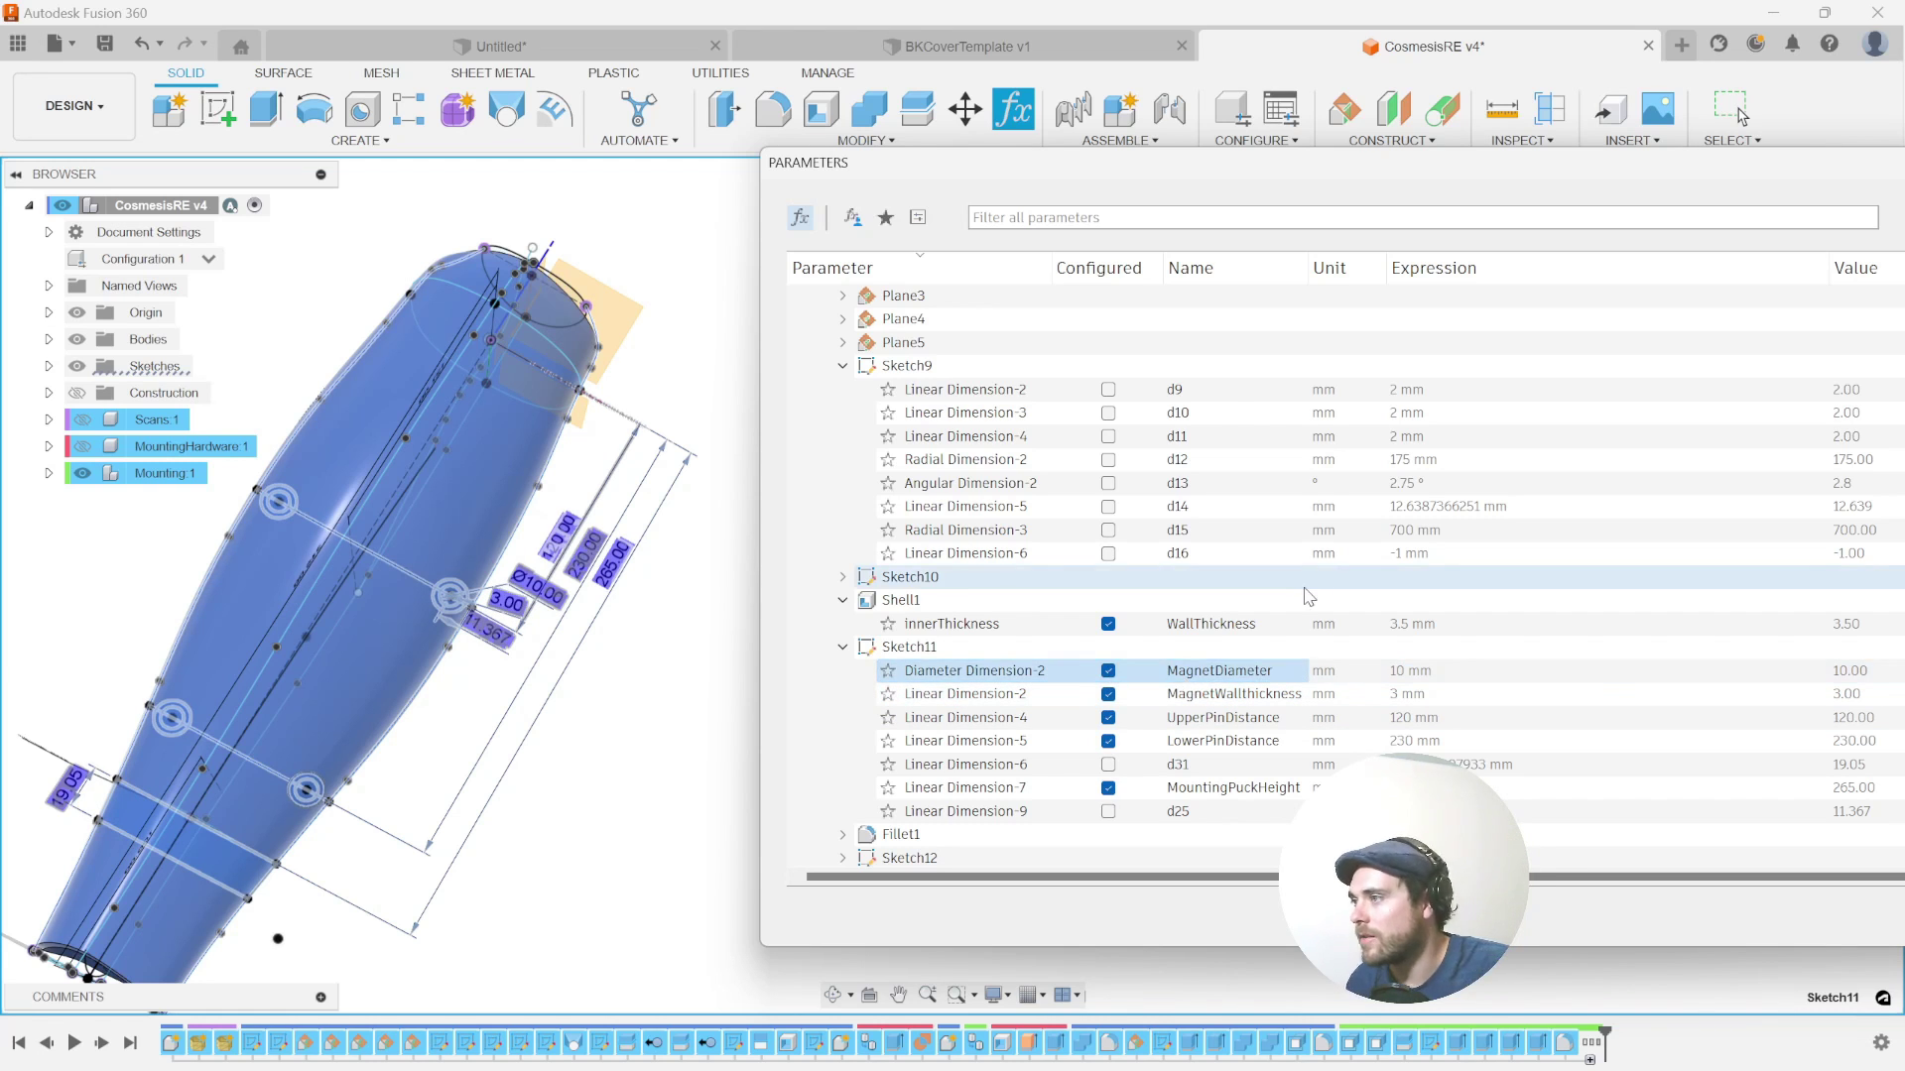
middle_drag(609, 609, 587, 665)
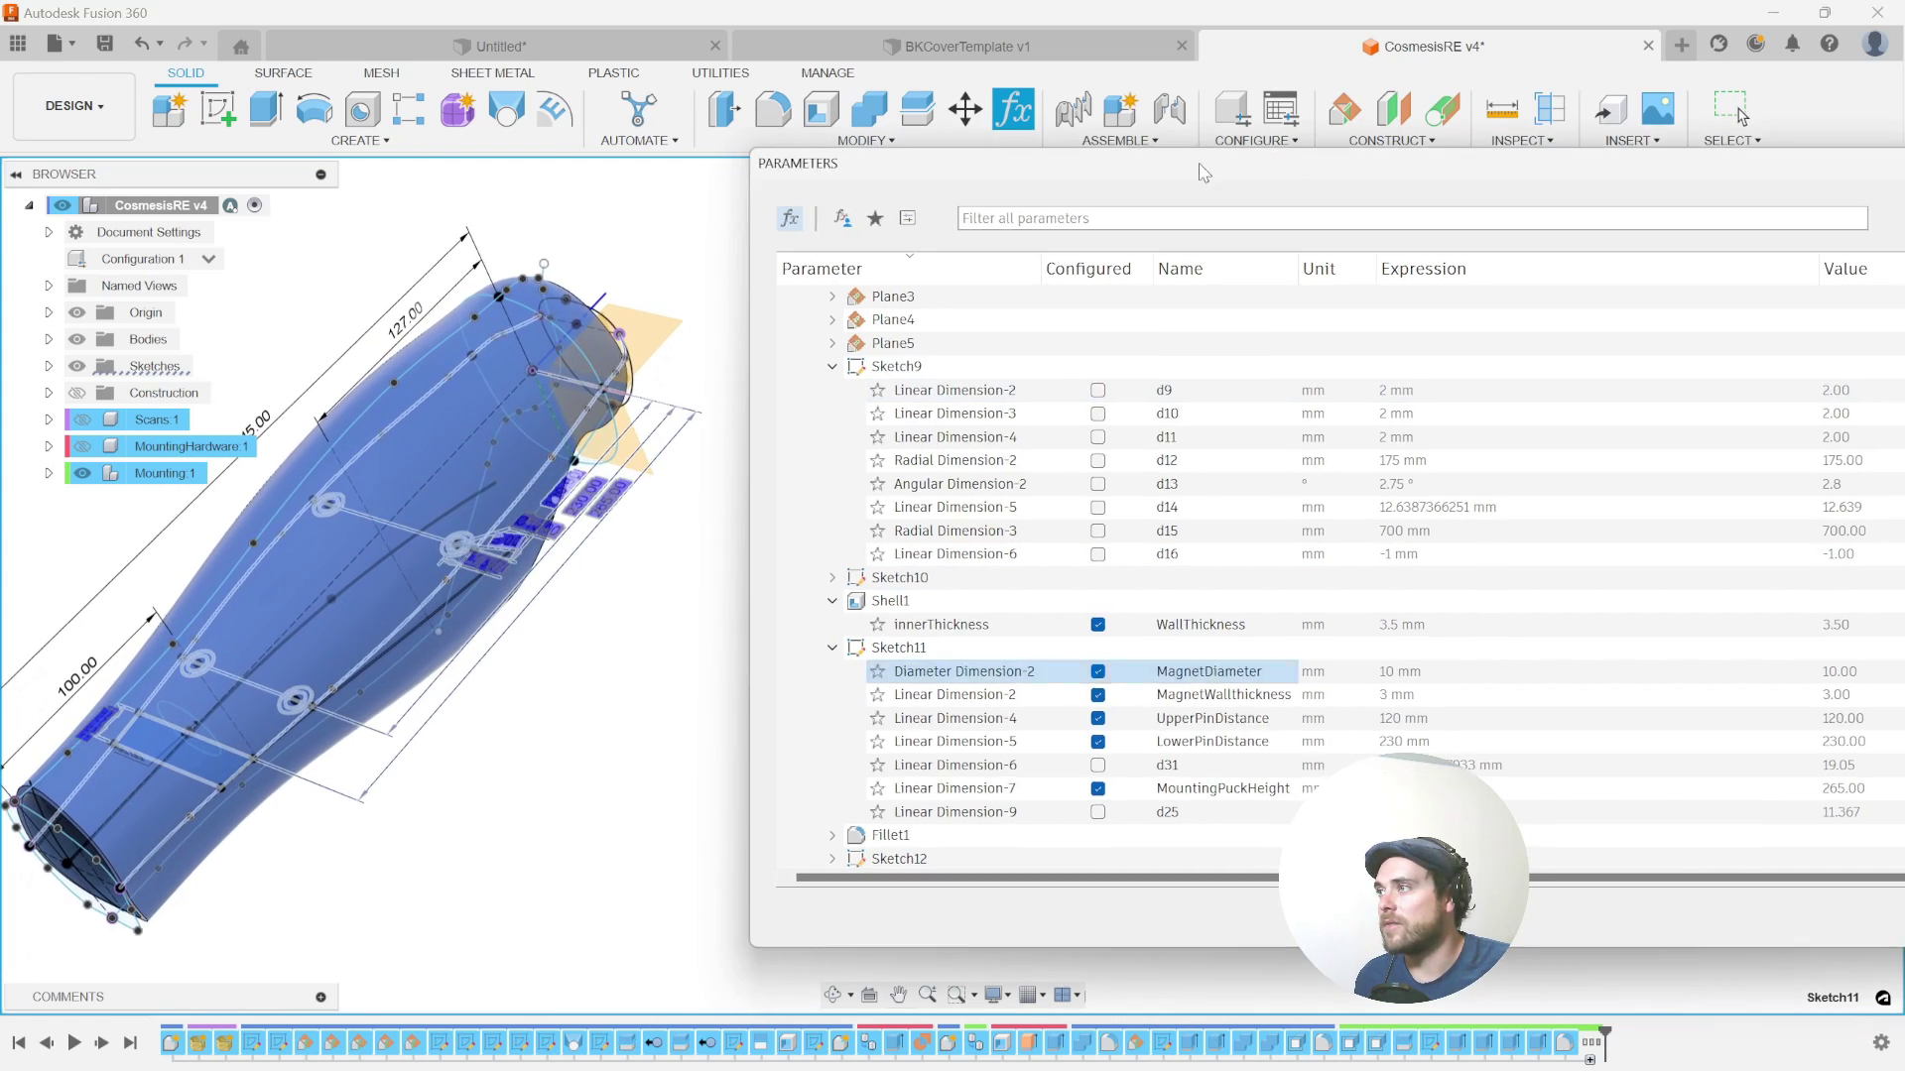
- Add Configuration 2 to the table and select its MountingPuckHeight cell for editing
drag(1270, 194, 994, 204)
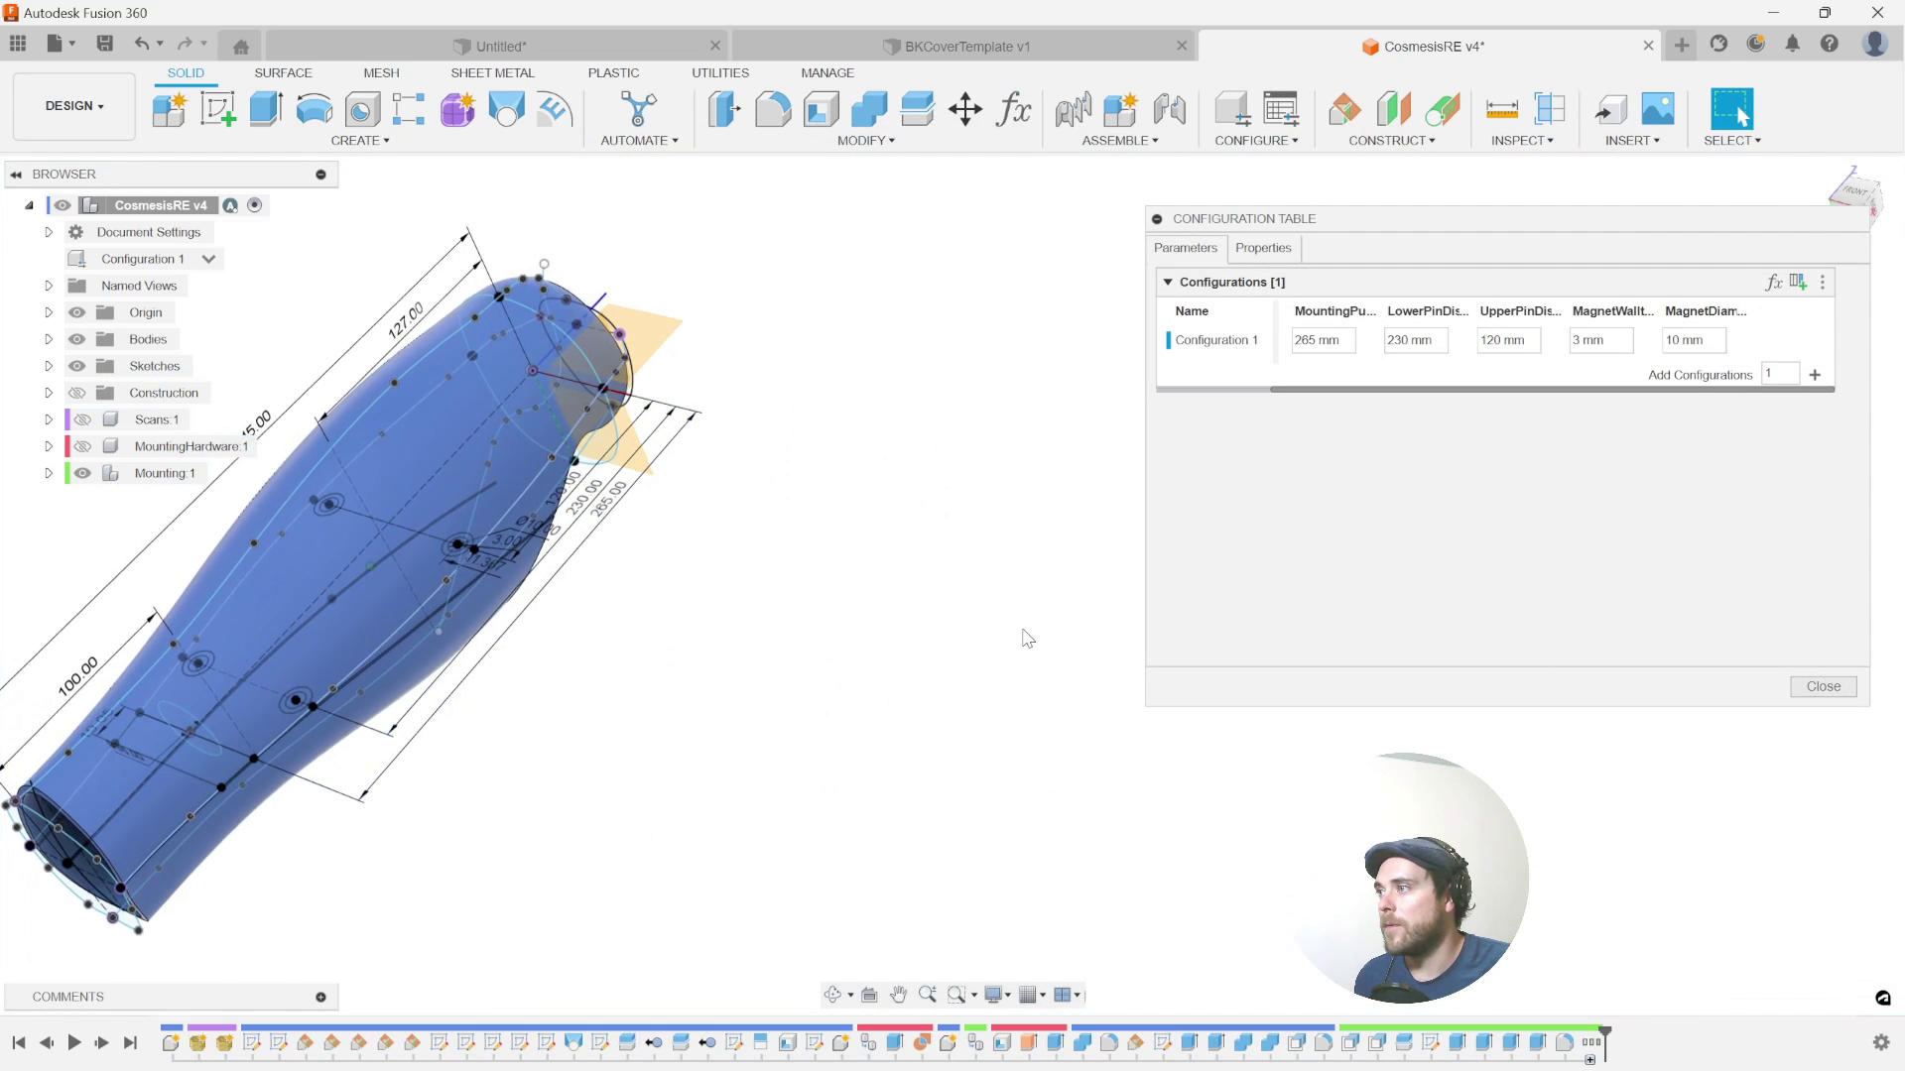
shift+middle_drag(1019, 633, 1067, 532)
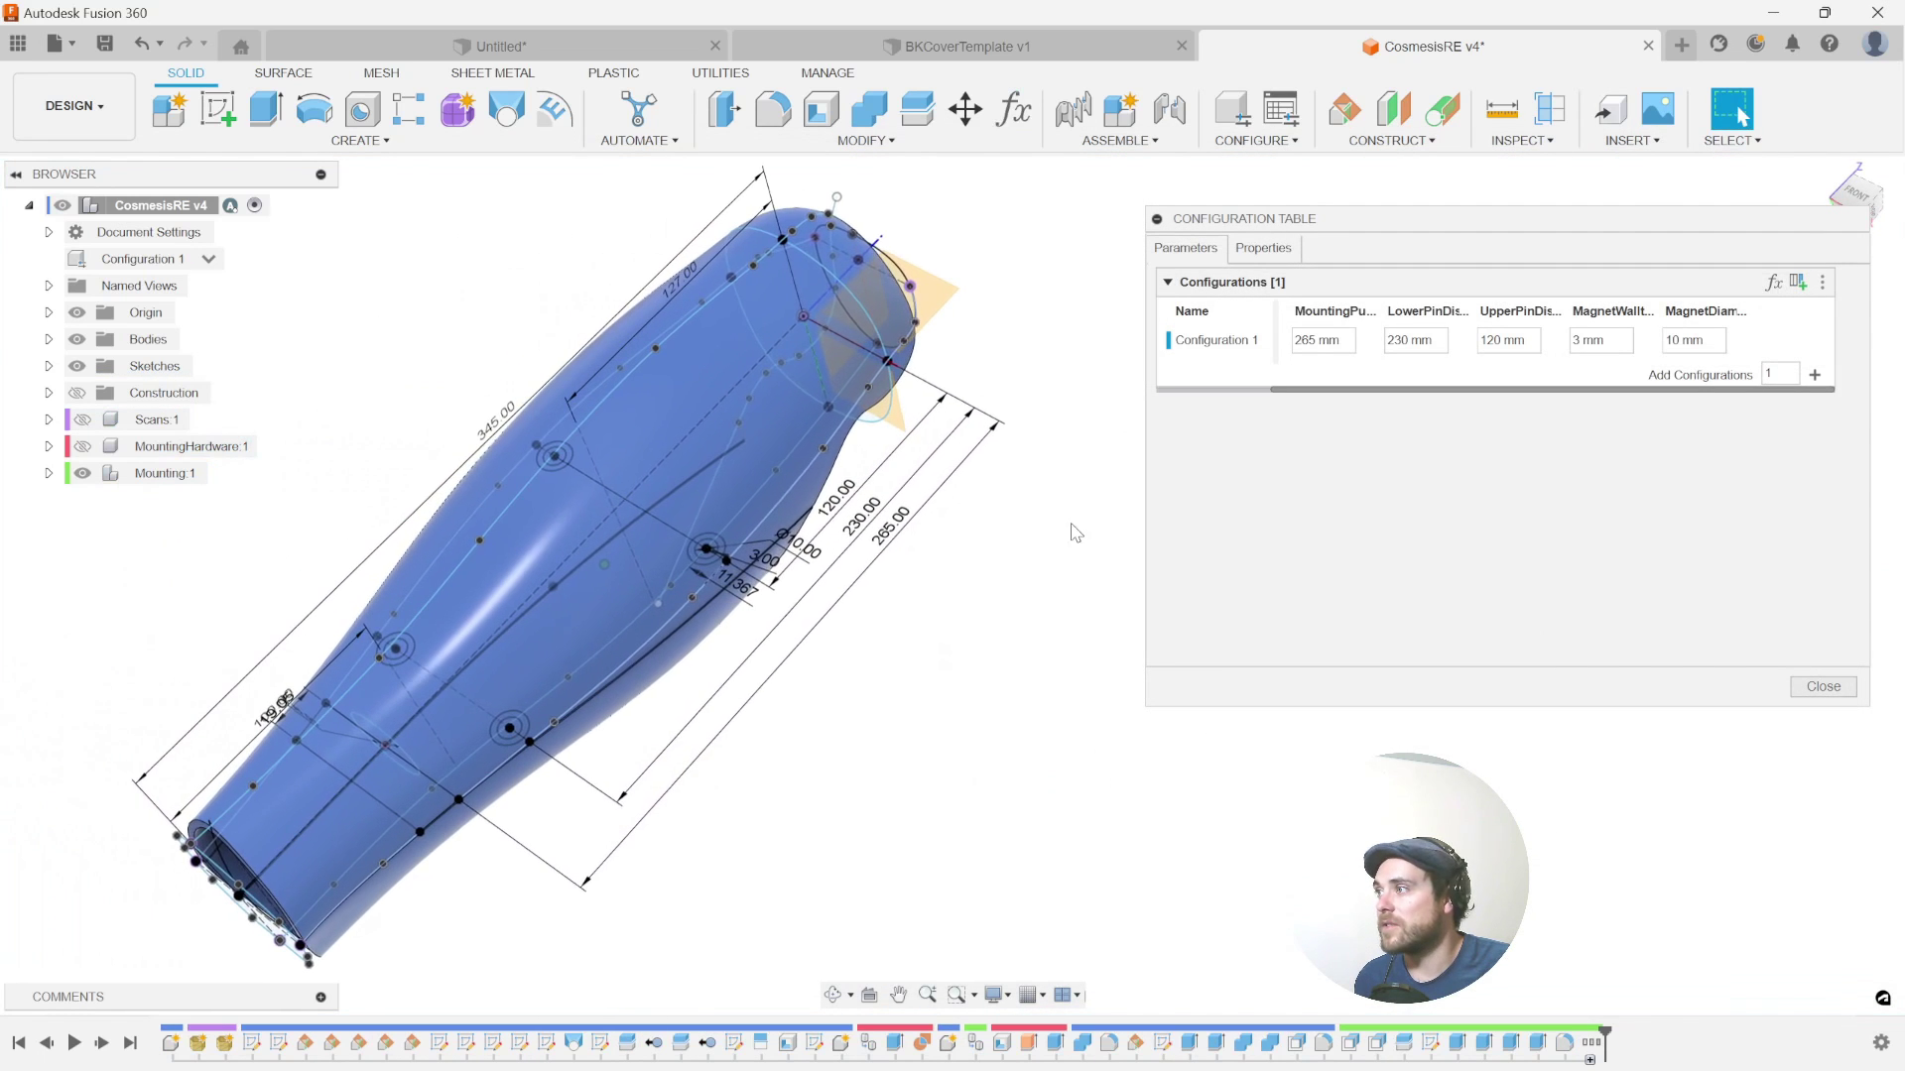
click(1815, 375)
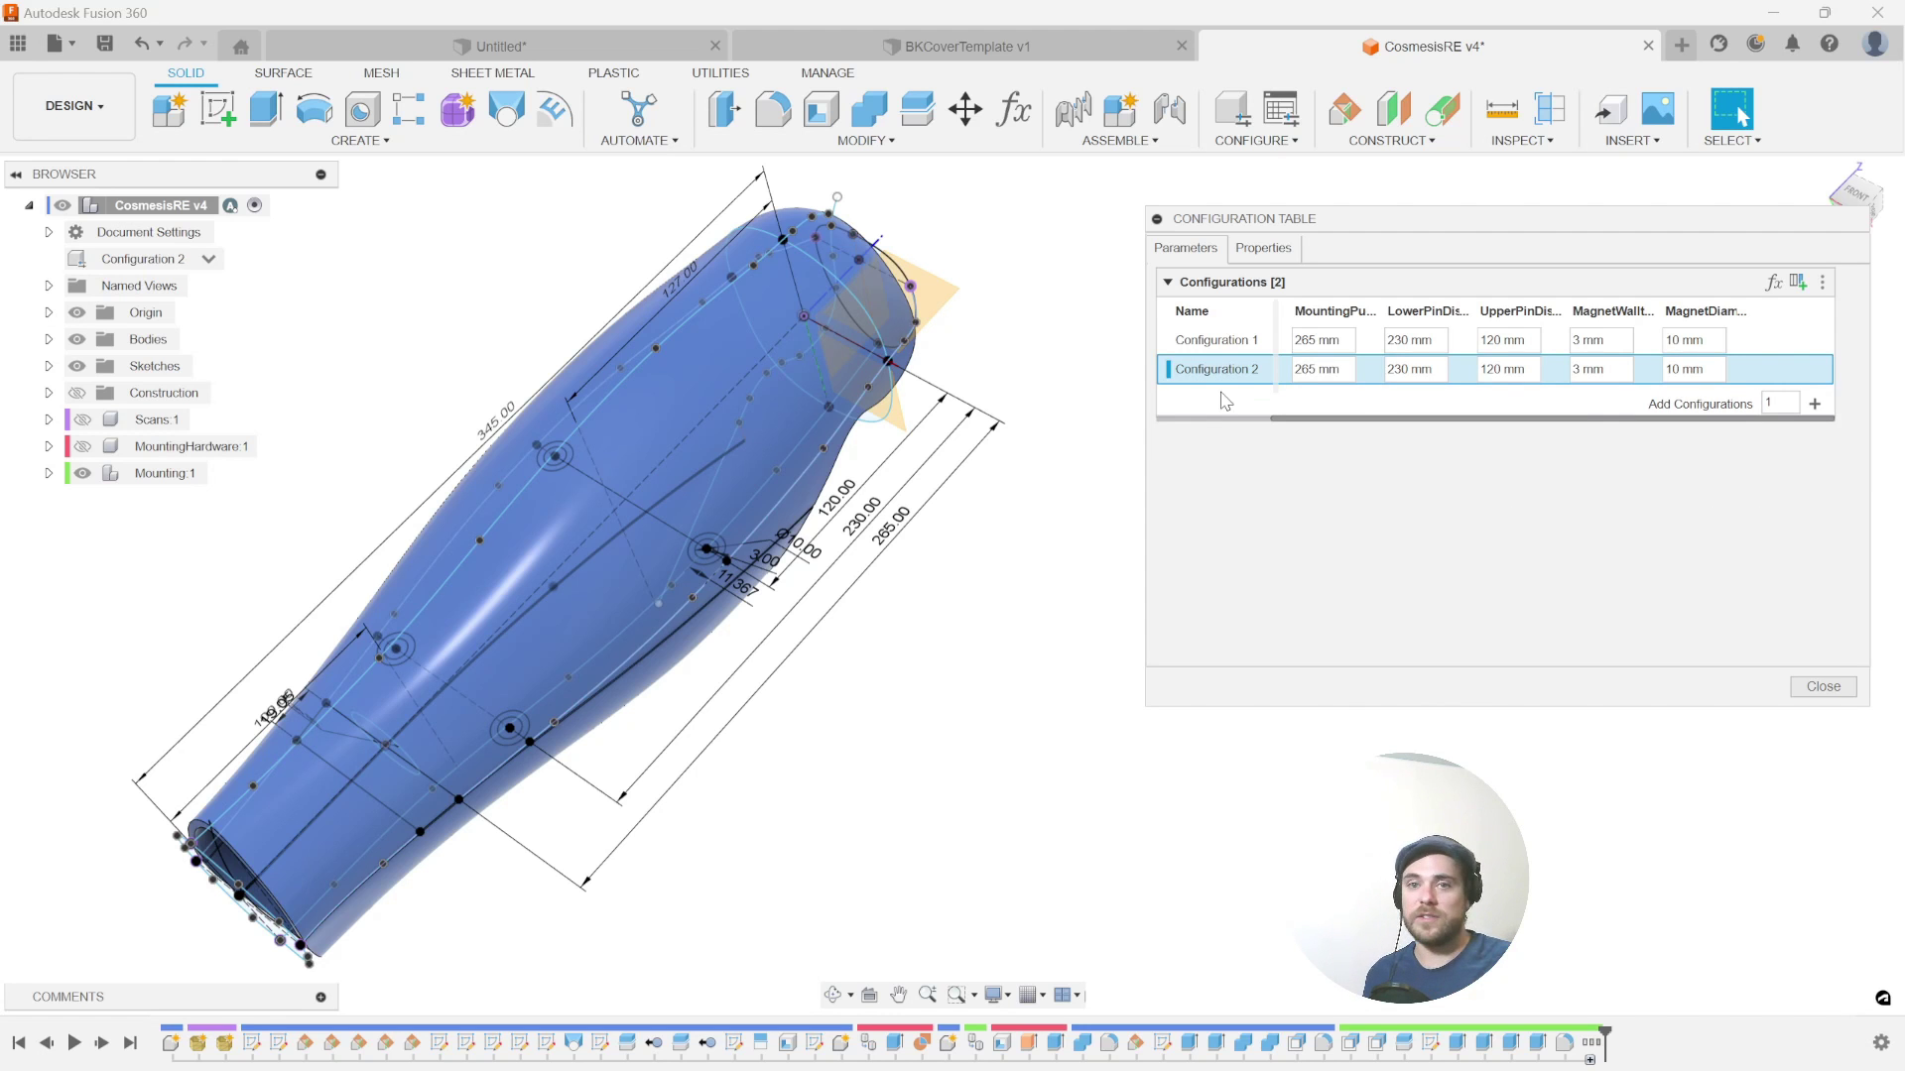
shift+middle_drag(1032, 470, 950, 661)
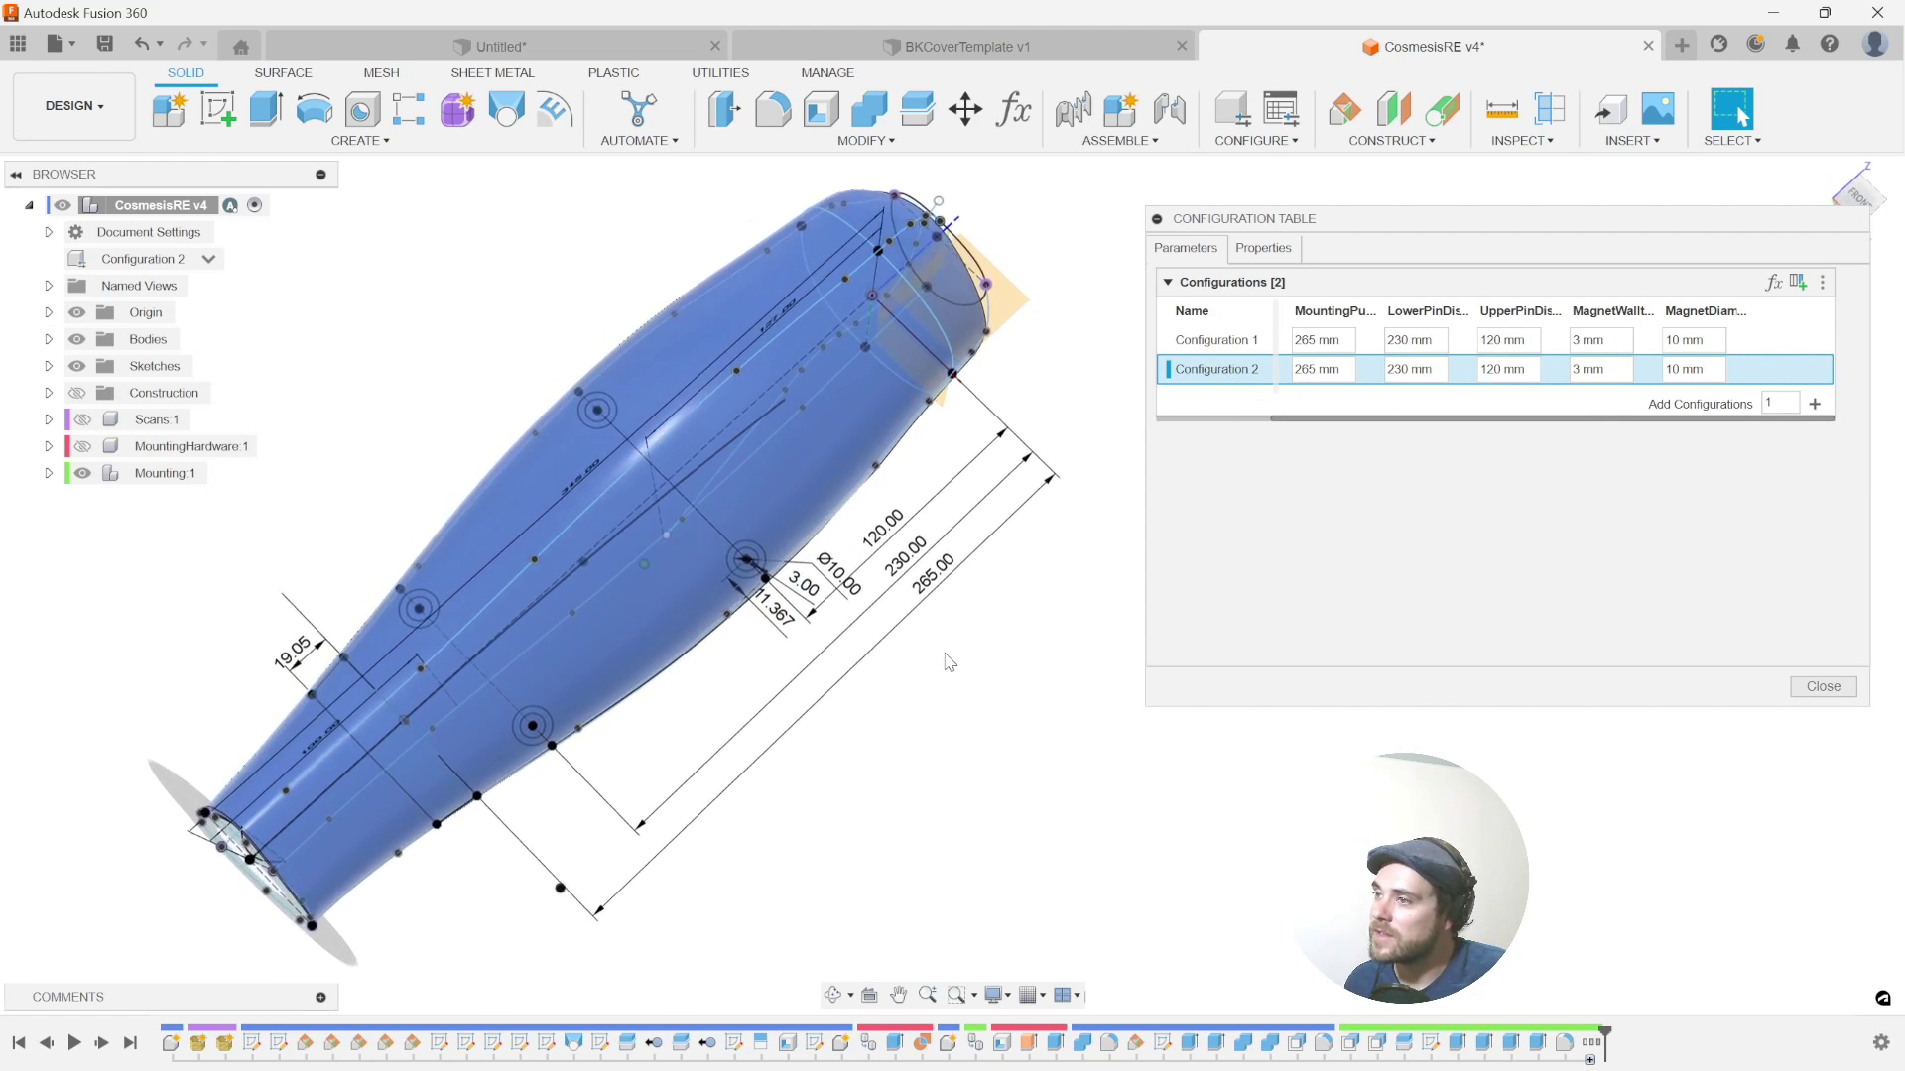
right_click(300, 657)
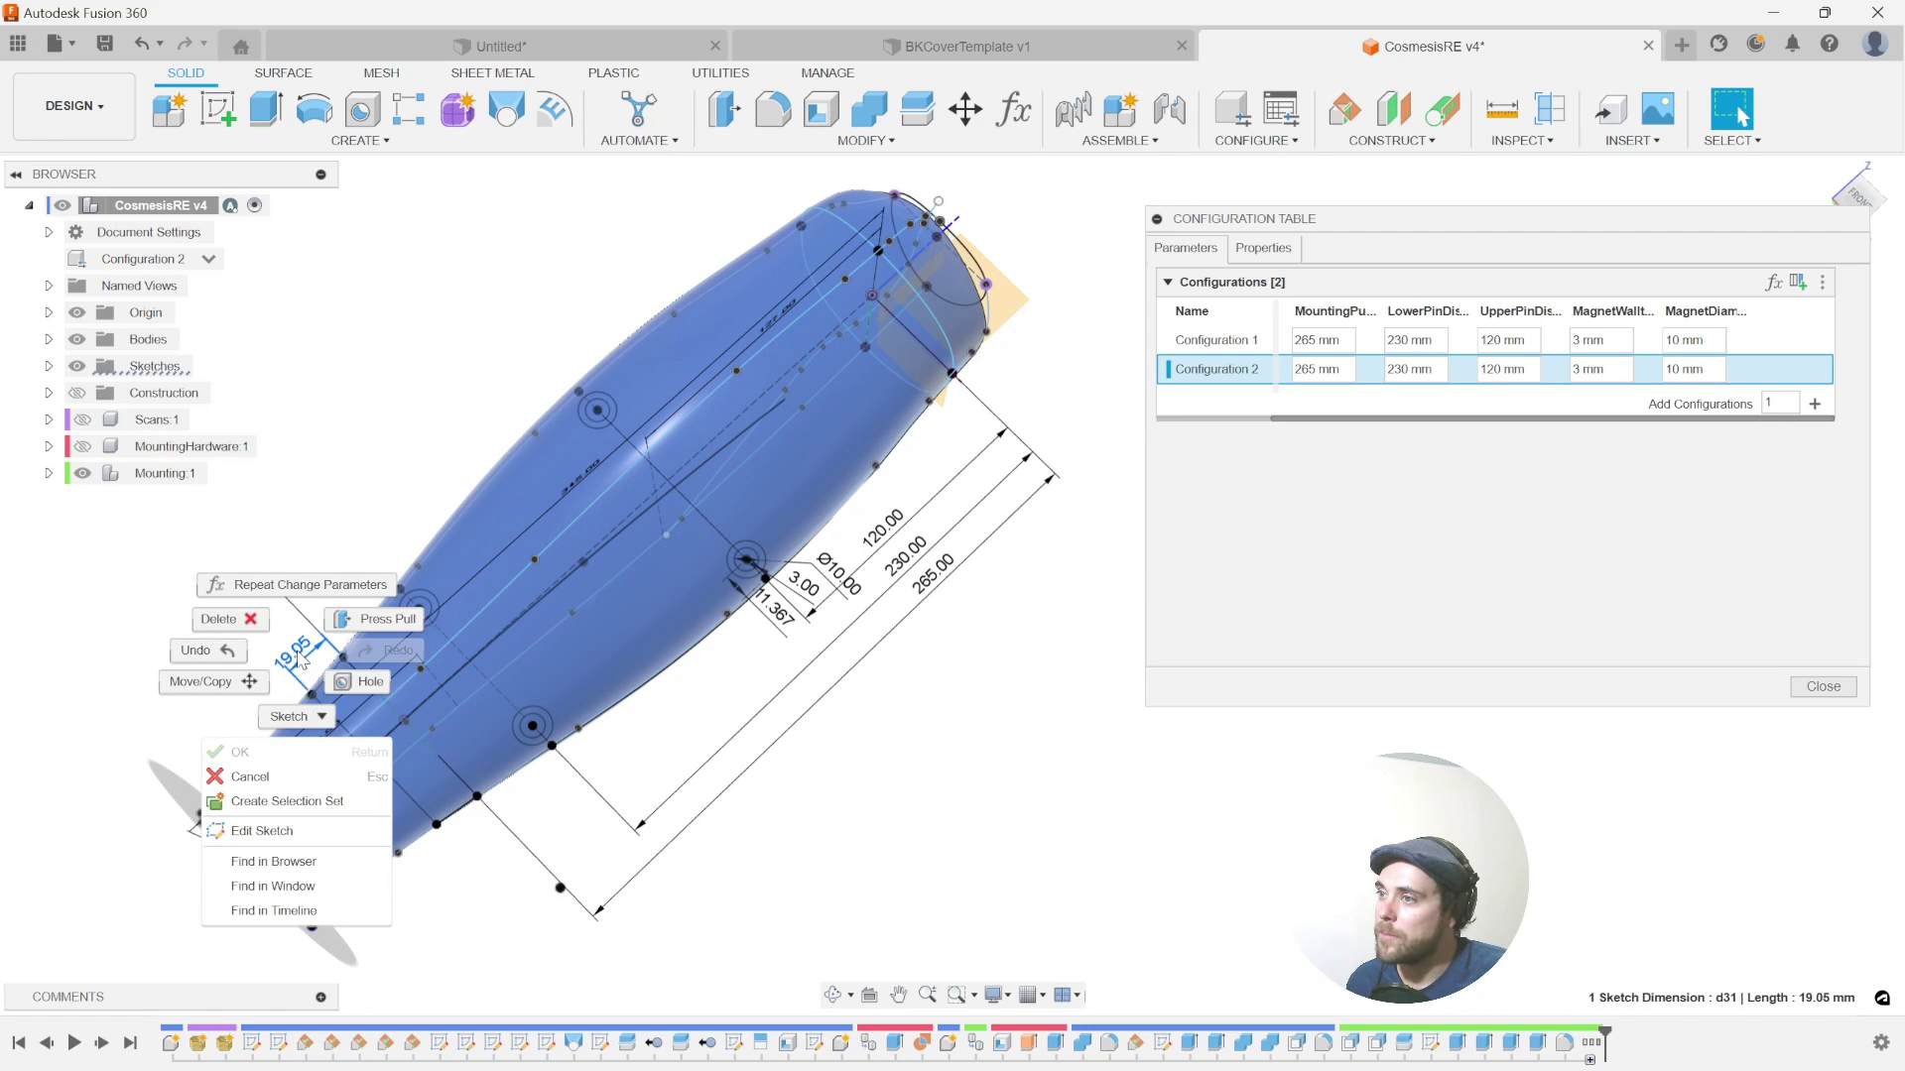
click(1343, 592)
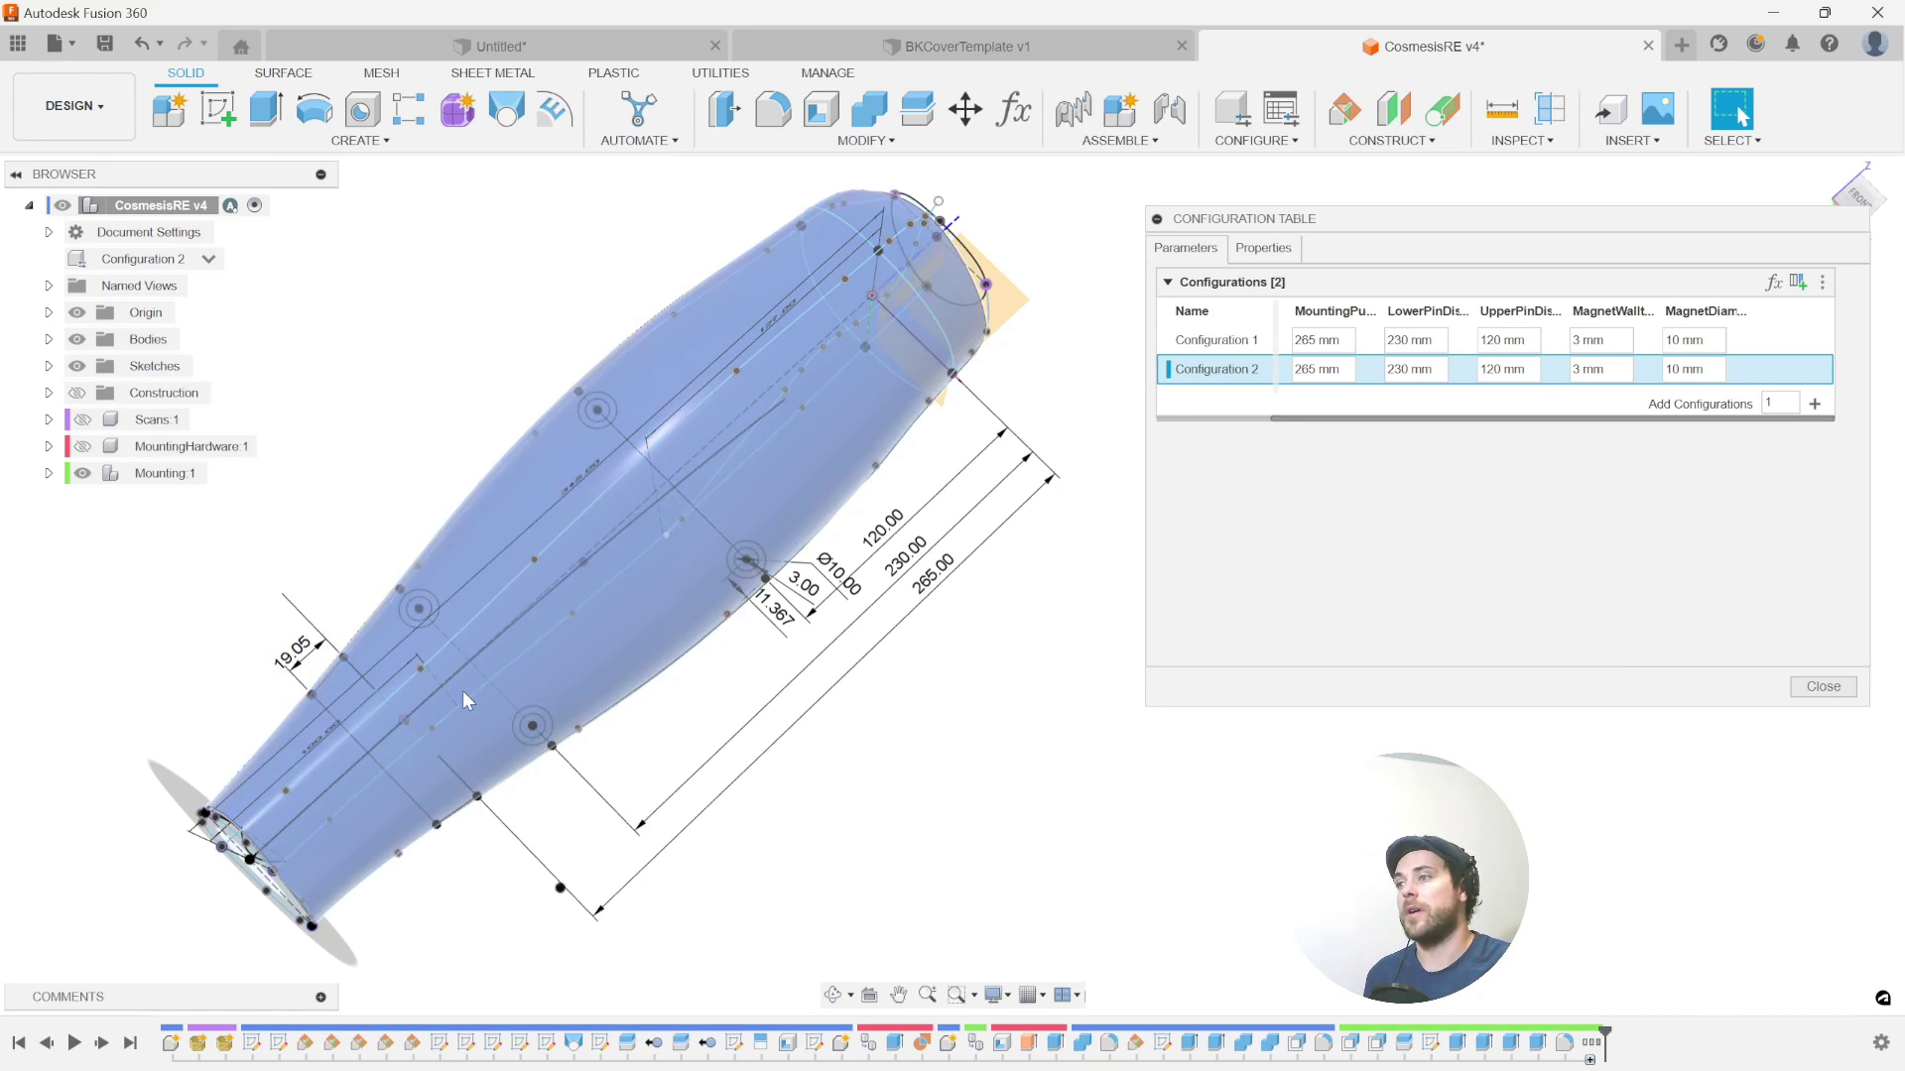
click(248, 692)
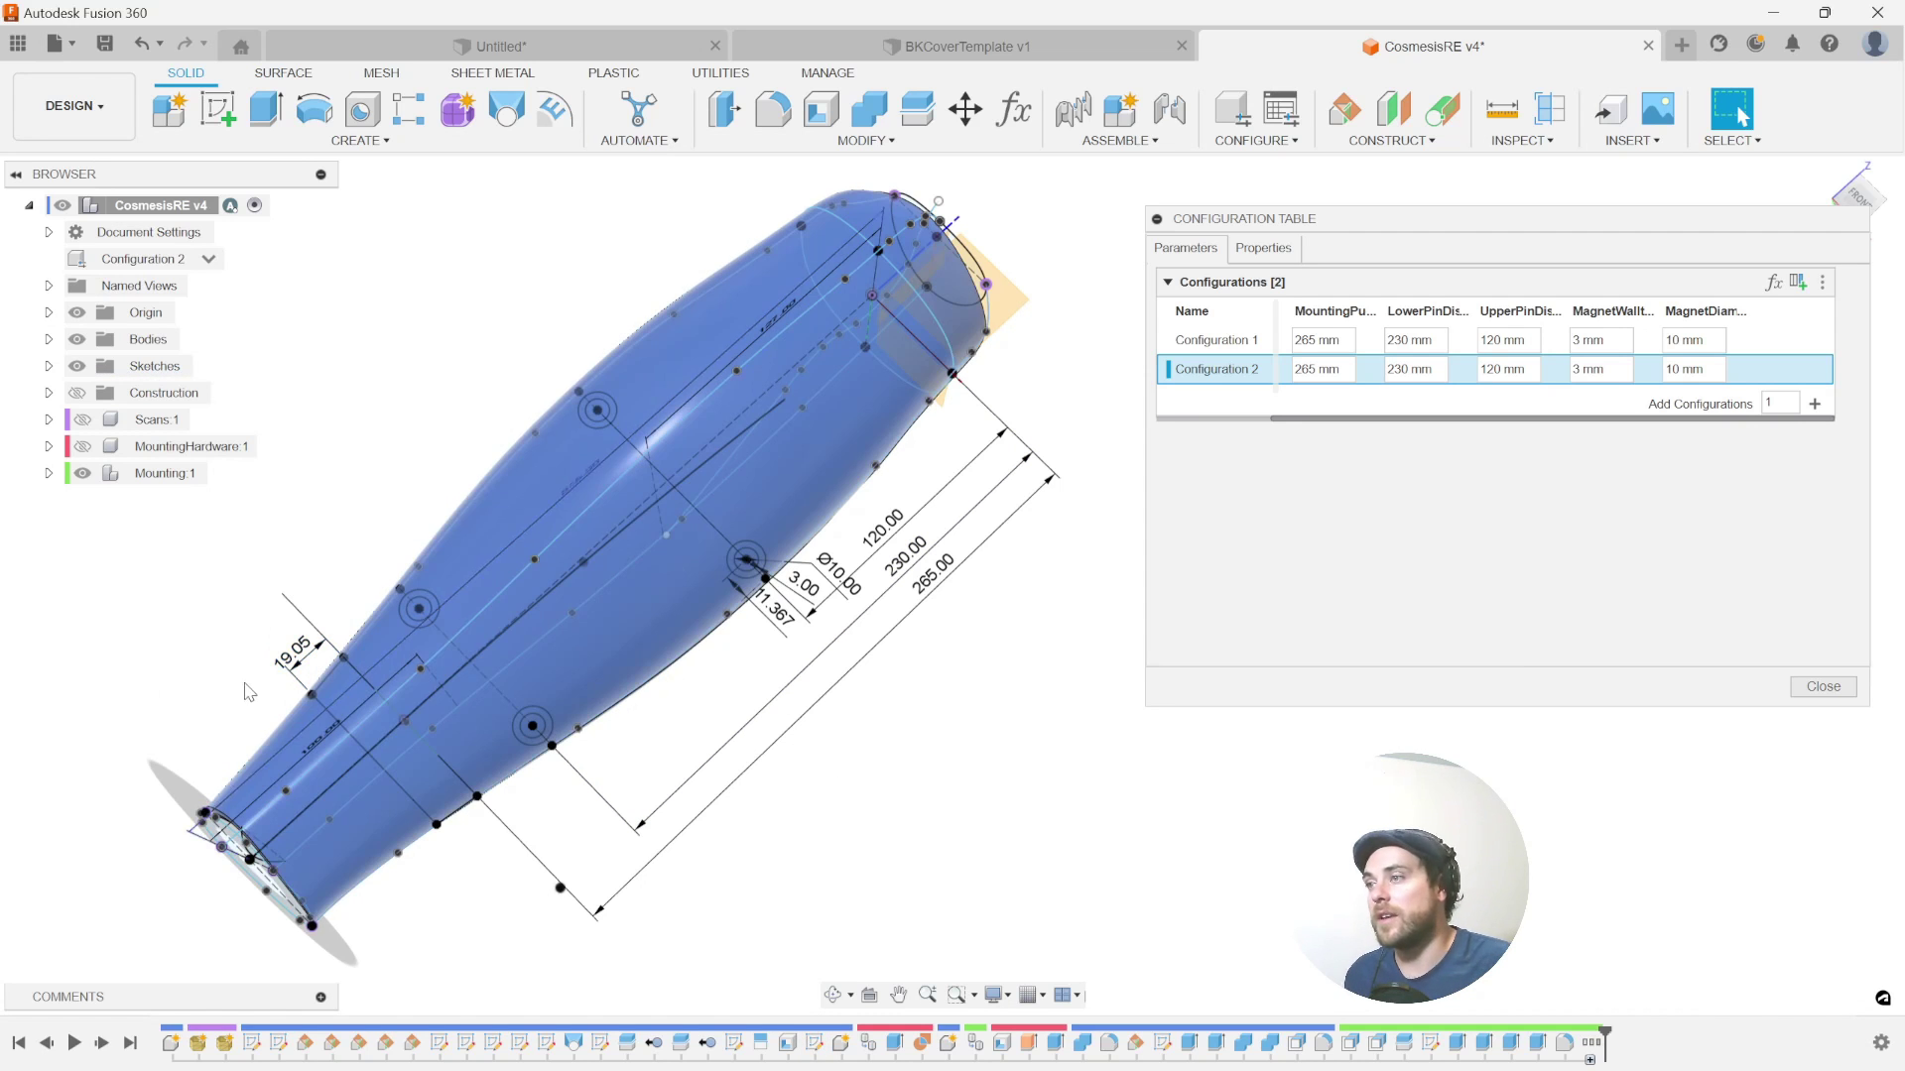
click(1332, 374)
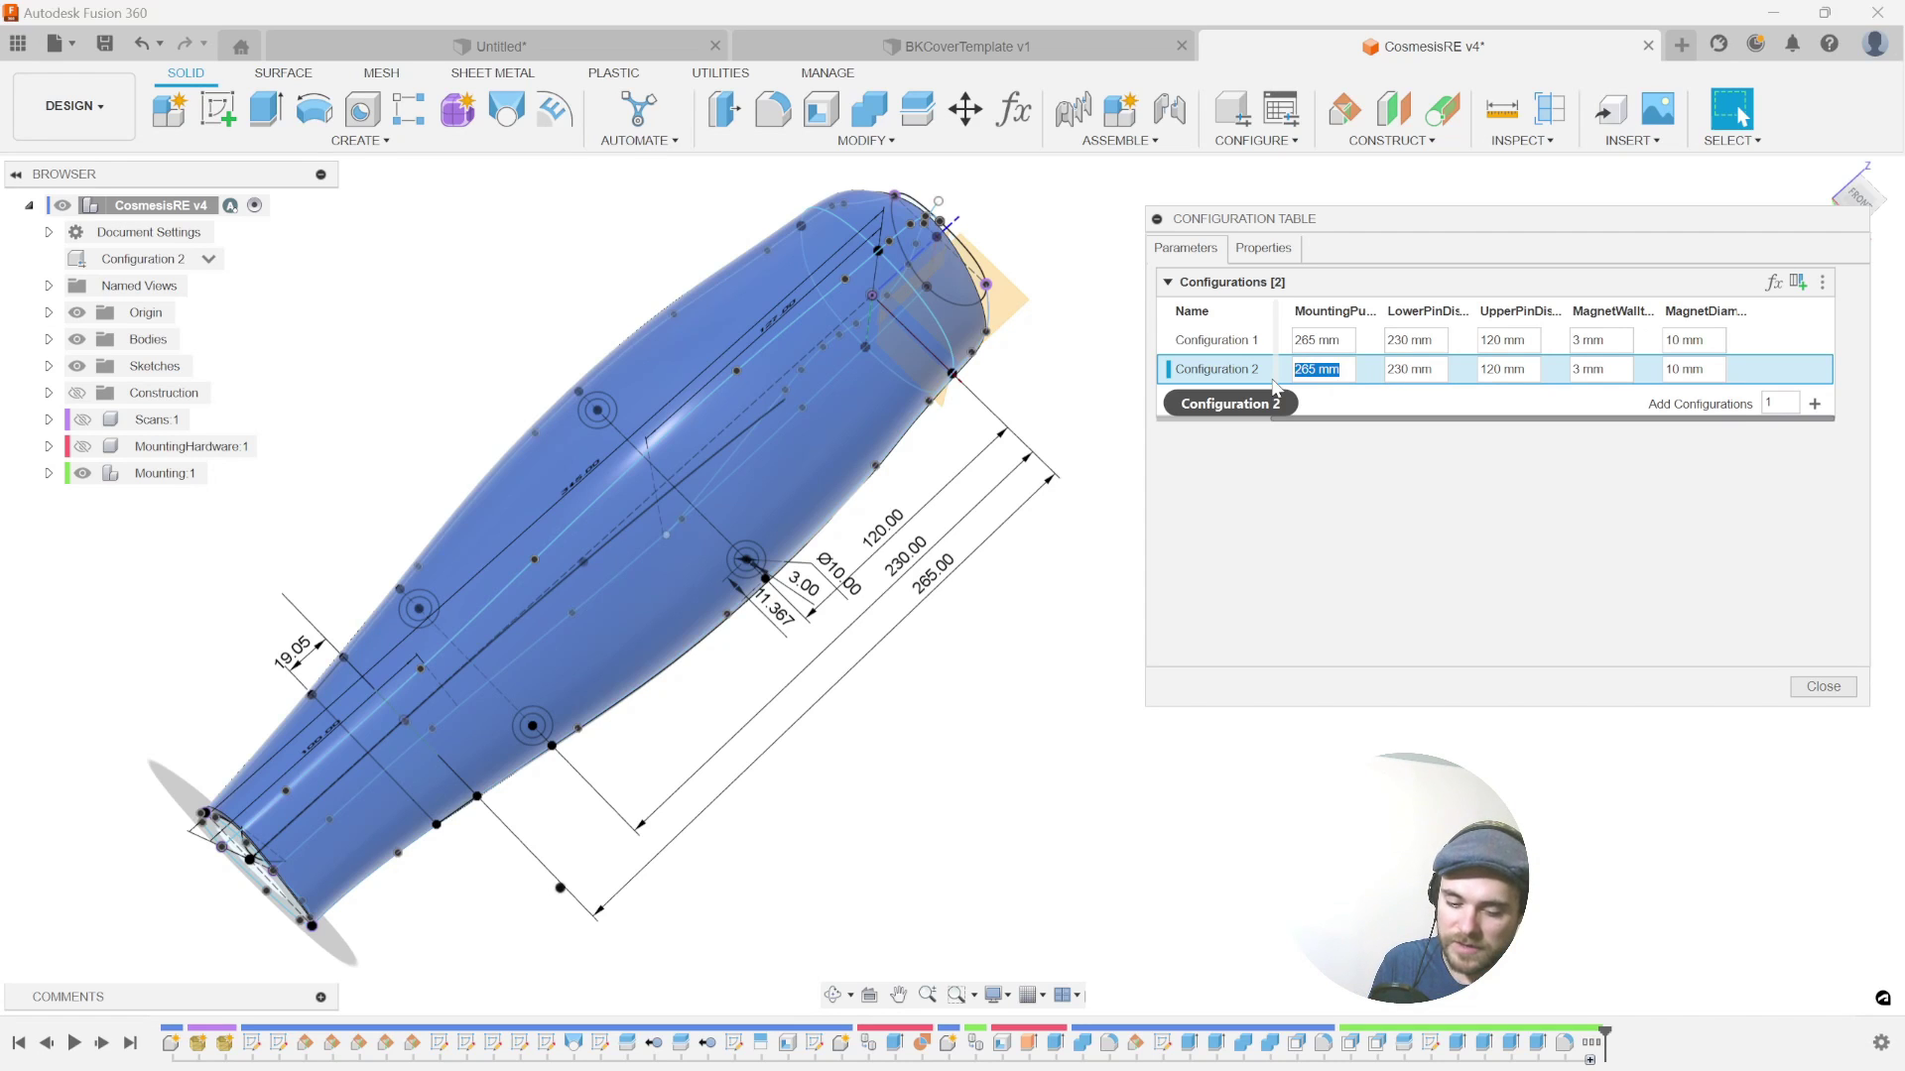
- Set Configuration 2's MountingPuckHeight to 290 mm and roll the timeline back past Combine2
text(290)
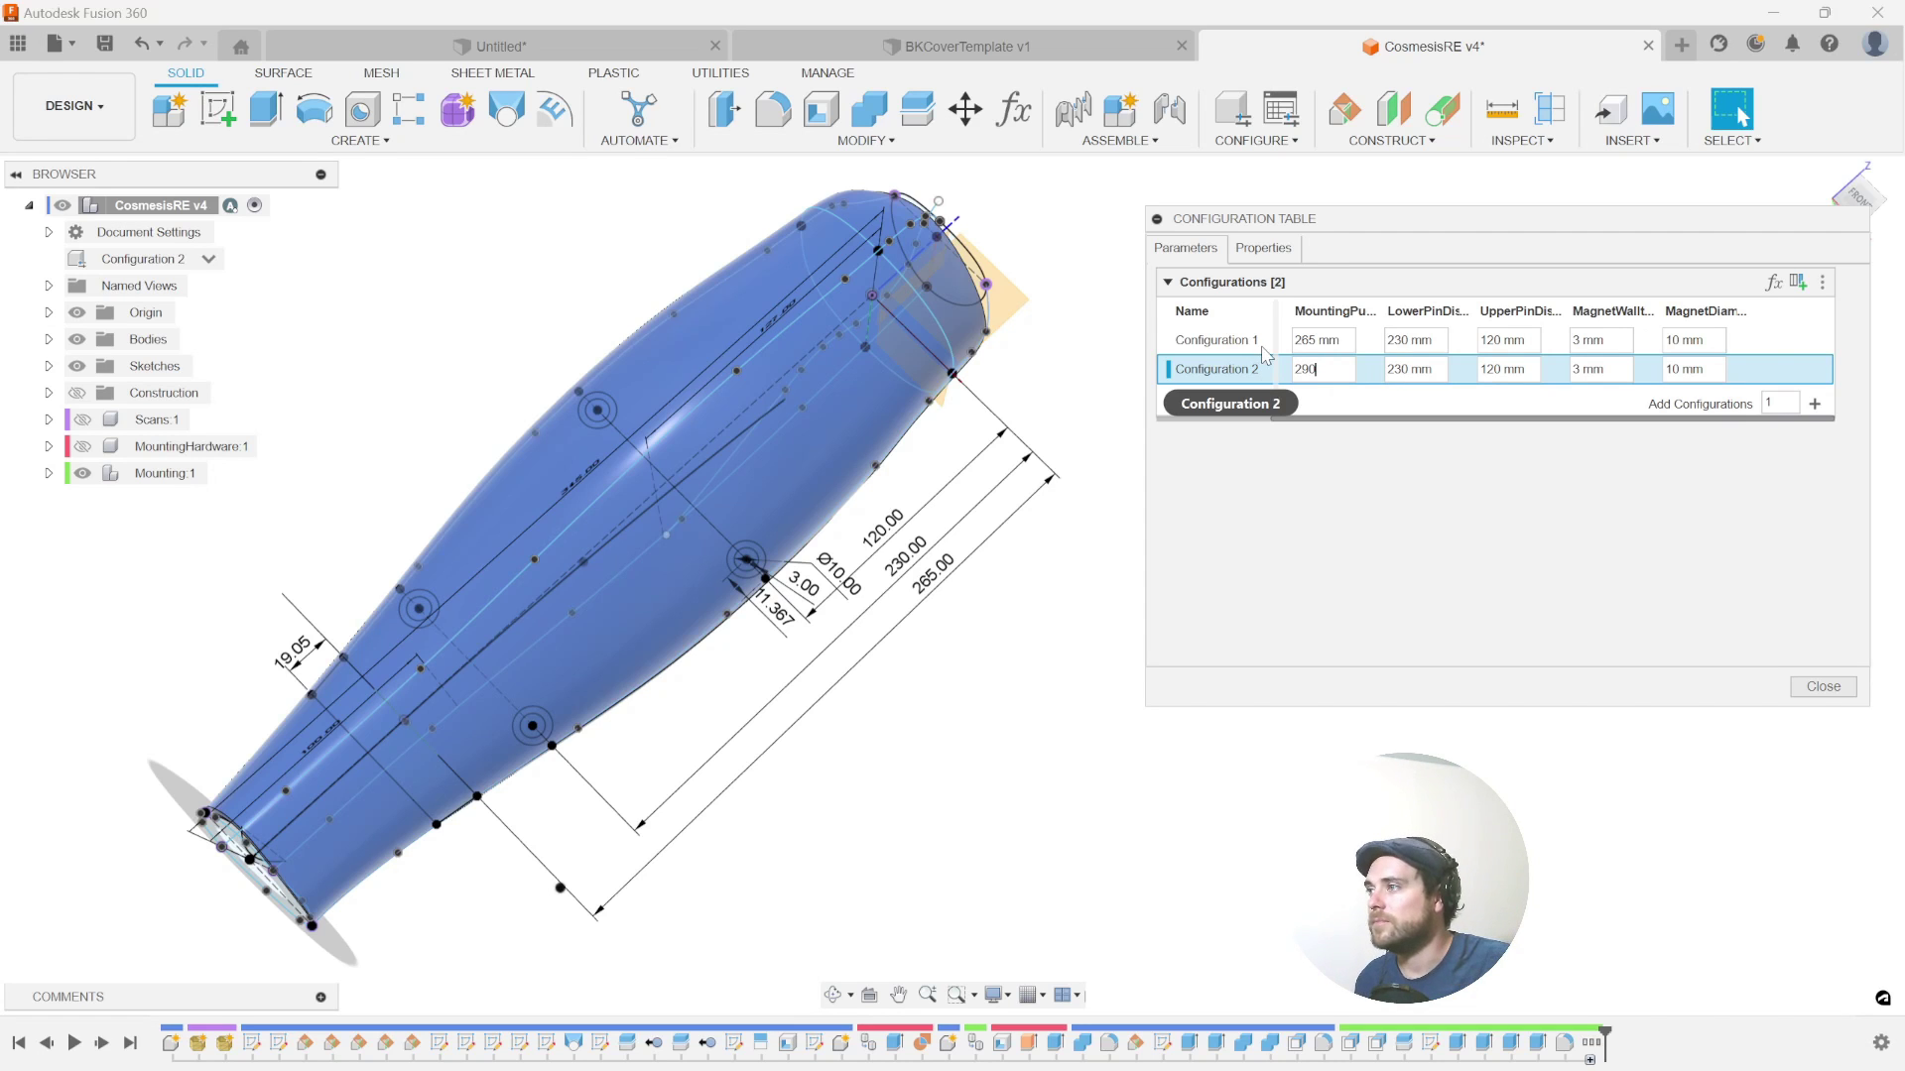
key(Return)
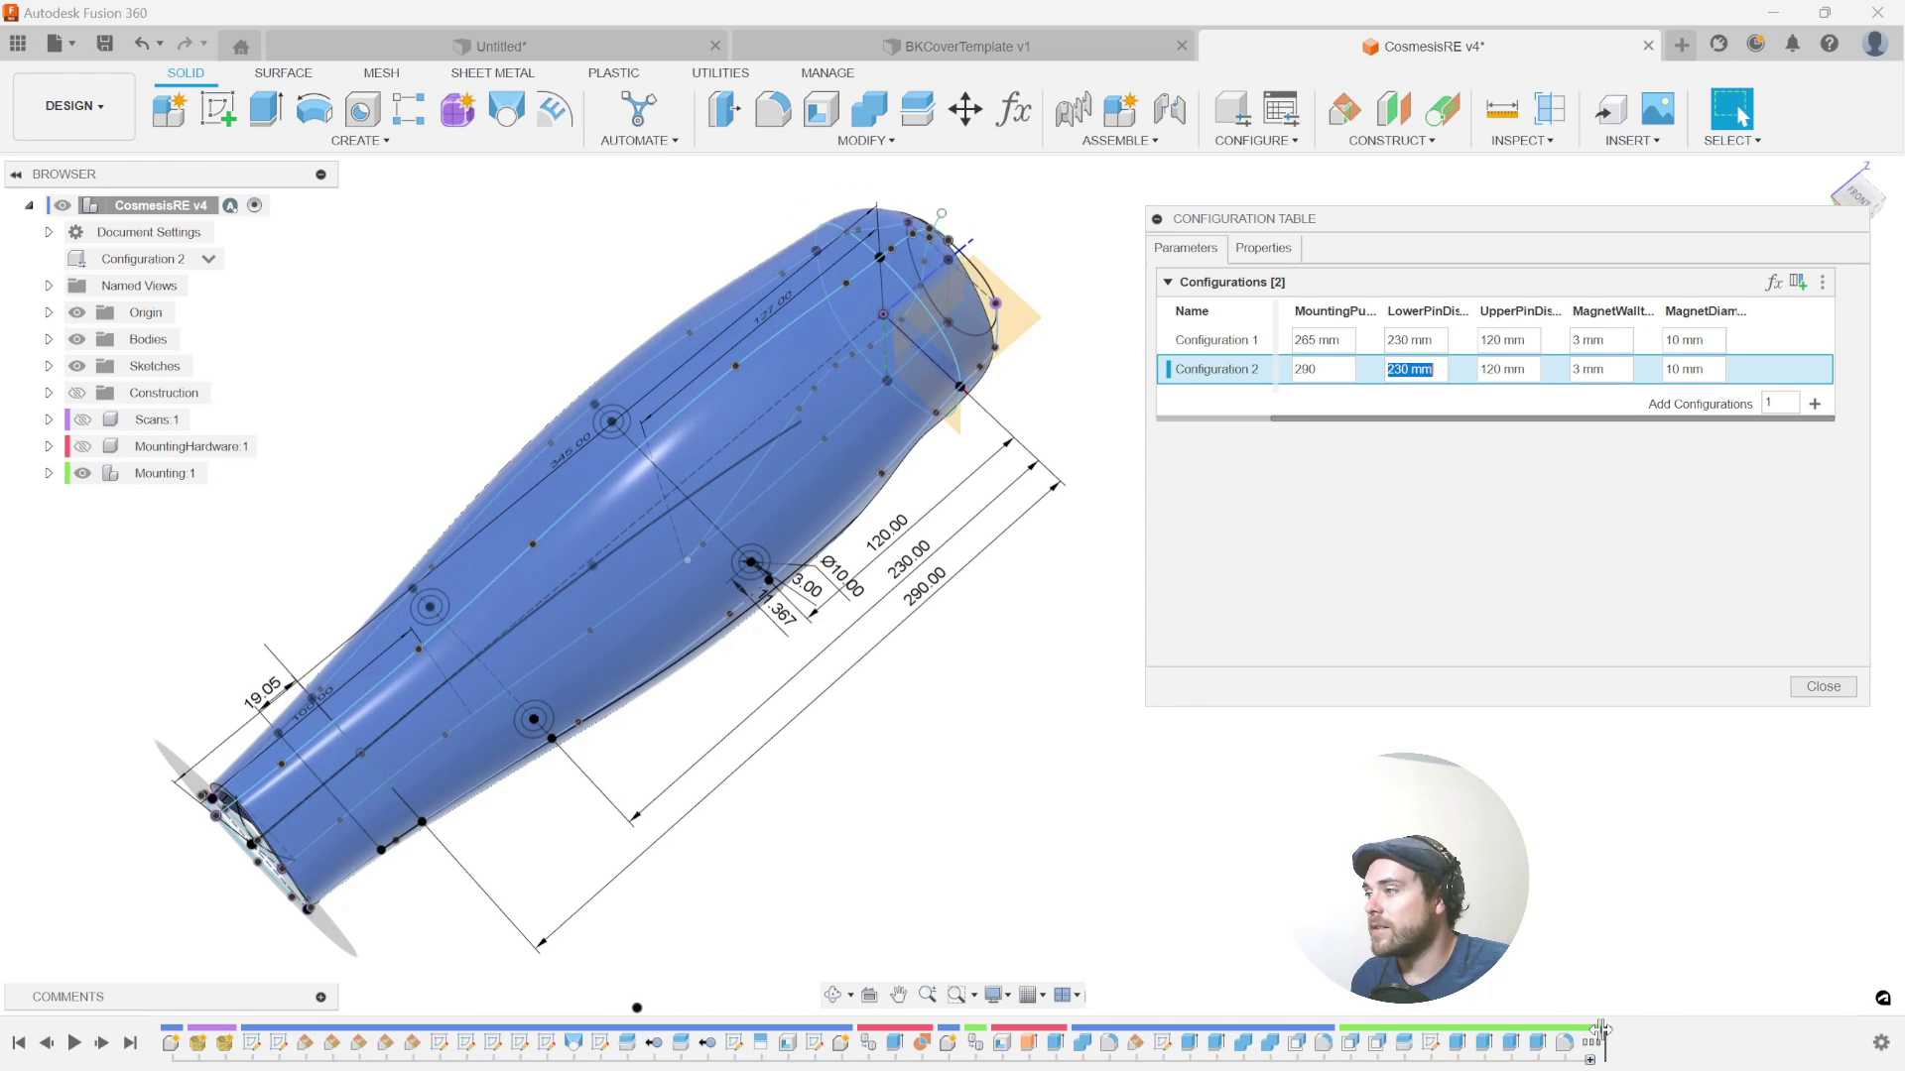
mouse_move(1600, 1031)
mouse_down()
mouse_move(695, 1030)
mouse_move(1215, 1010)
mouse_move(1232, 1032)
mouse_move(1604, 1031)
mouse_up()
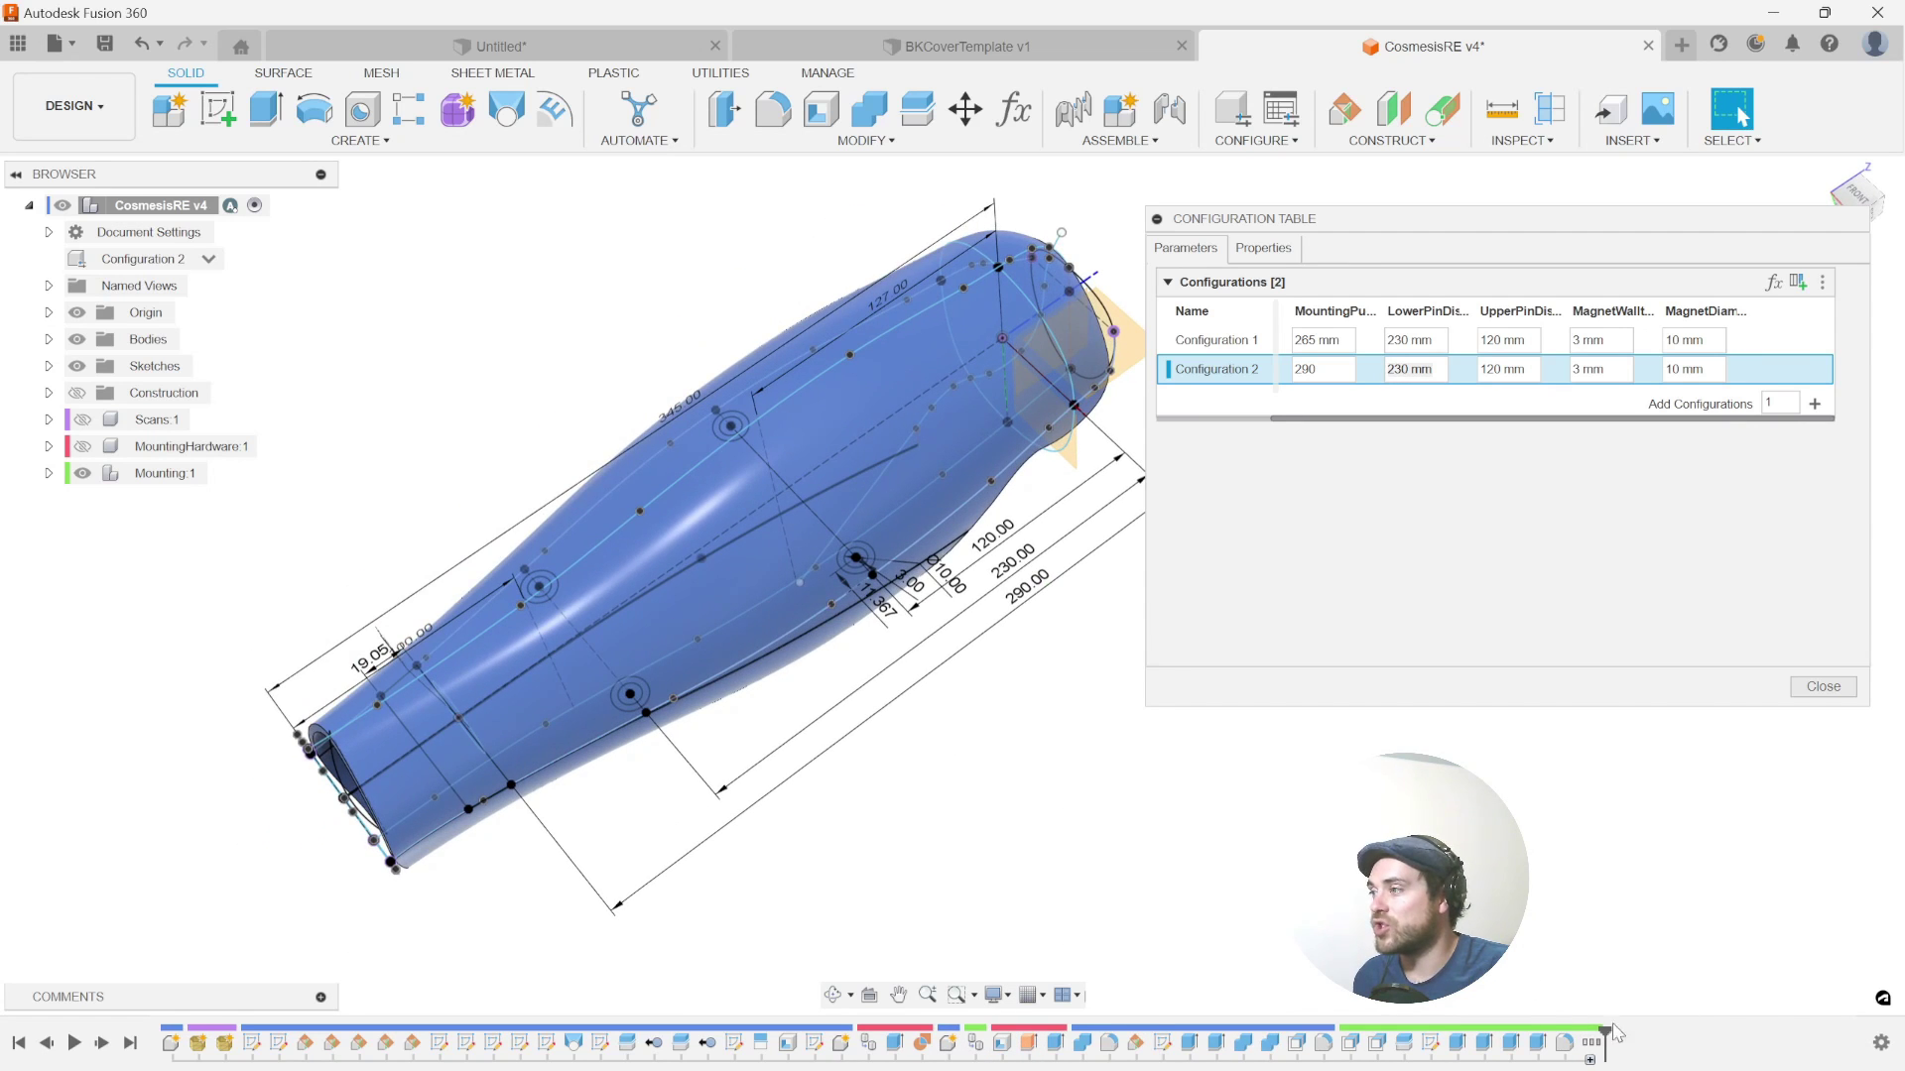
mouse_move(1605, 1032)
mouse_down()
mouse_move(1378, 1010)
mouse_move(1337, 1026)
mouse_up()
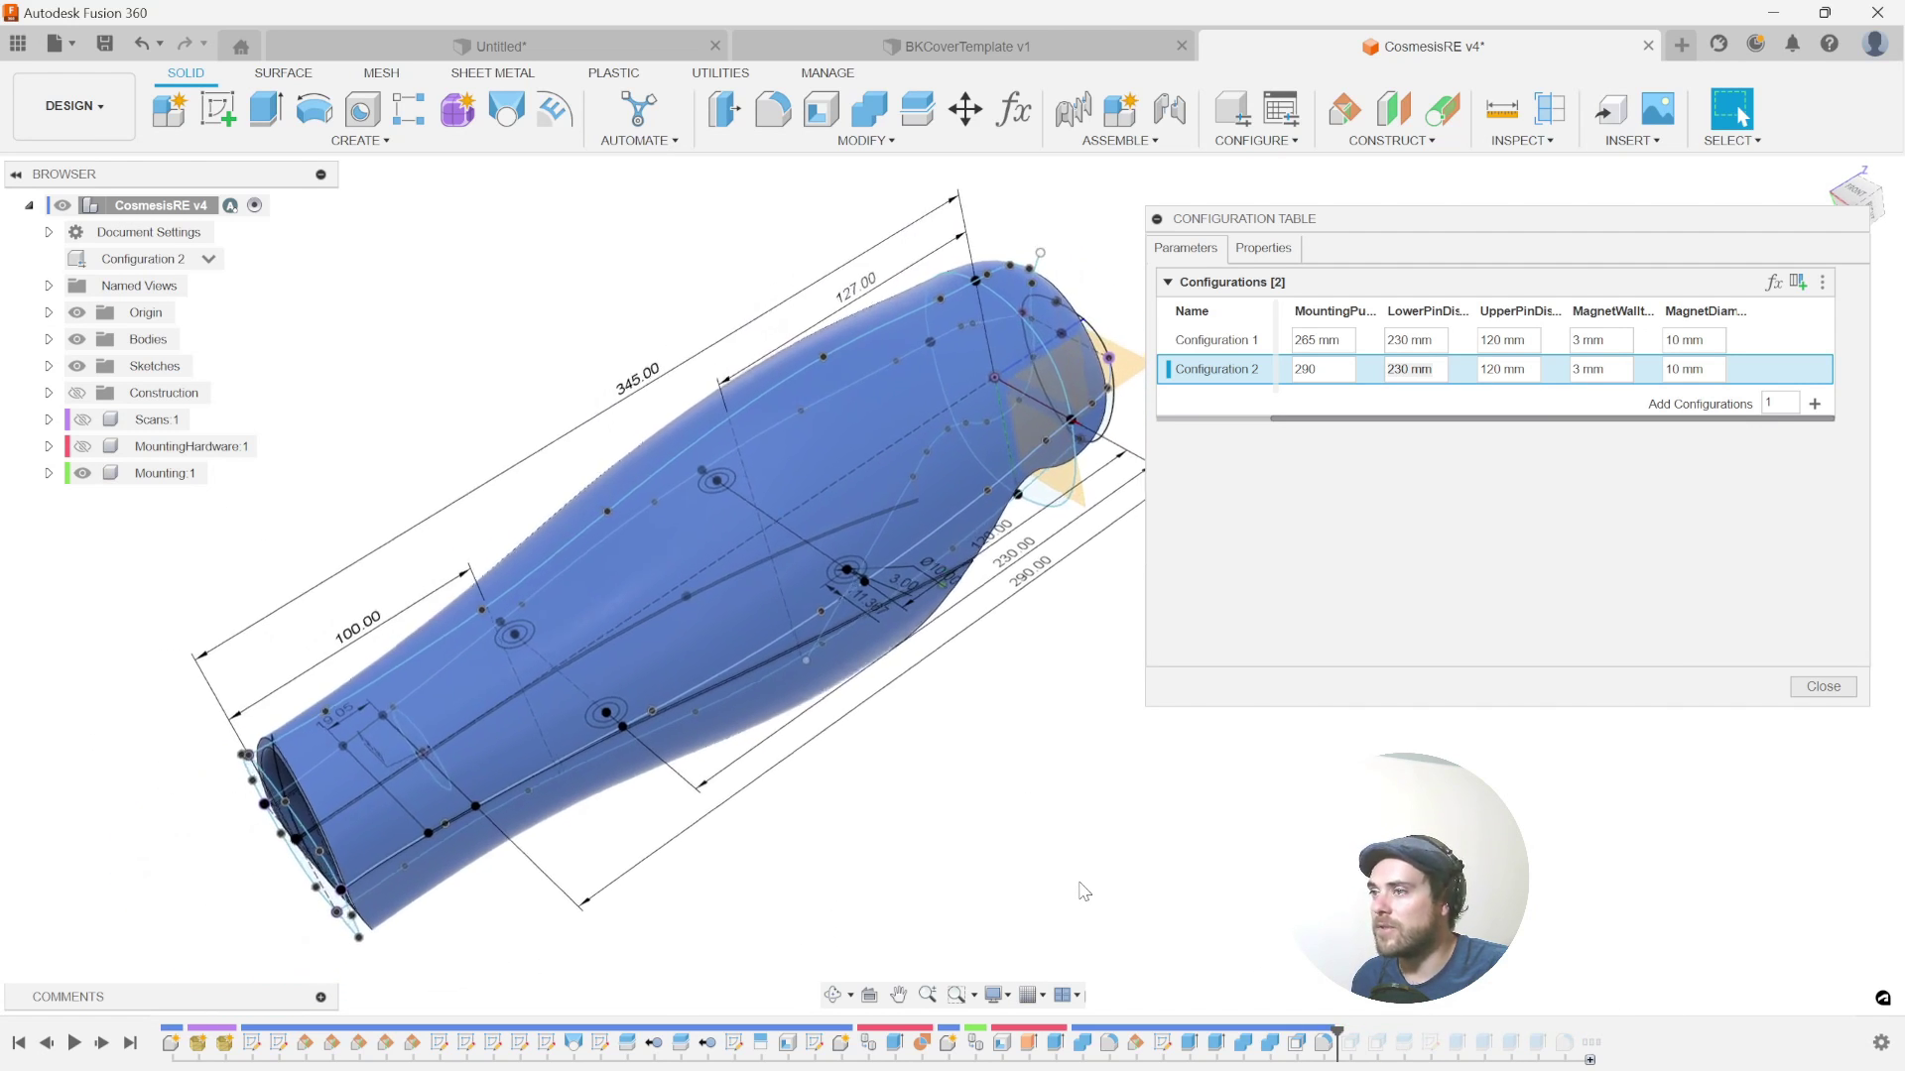
- Give Configuration 2 LowerPinDistance 250, UpperPinDistance 140, magnet wall 2 and MagnetDiameter 0.5in
click(1436, 372)
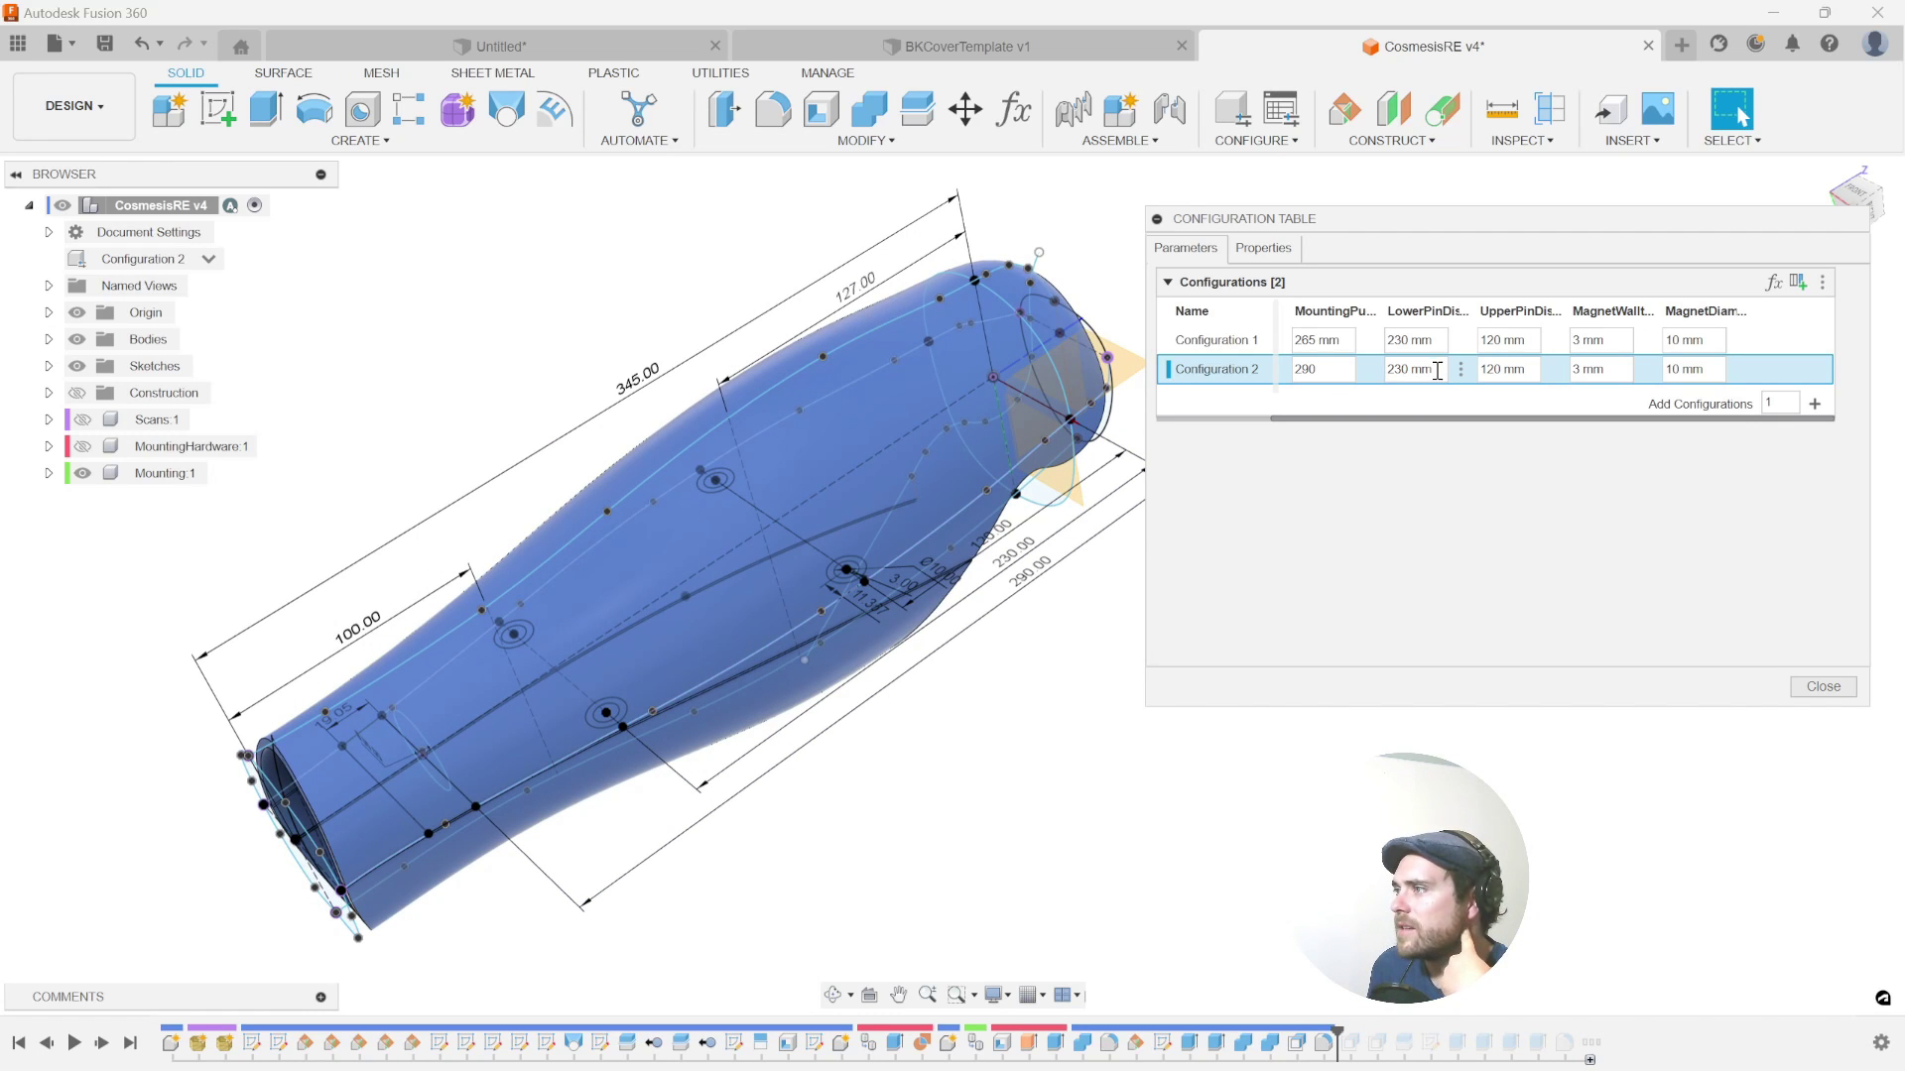
double_click(1437, 369)
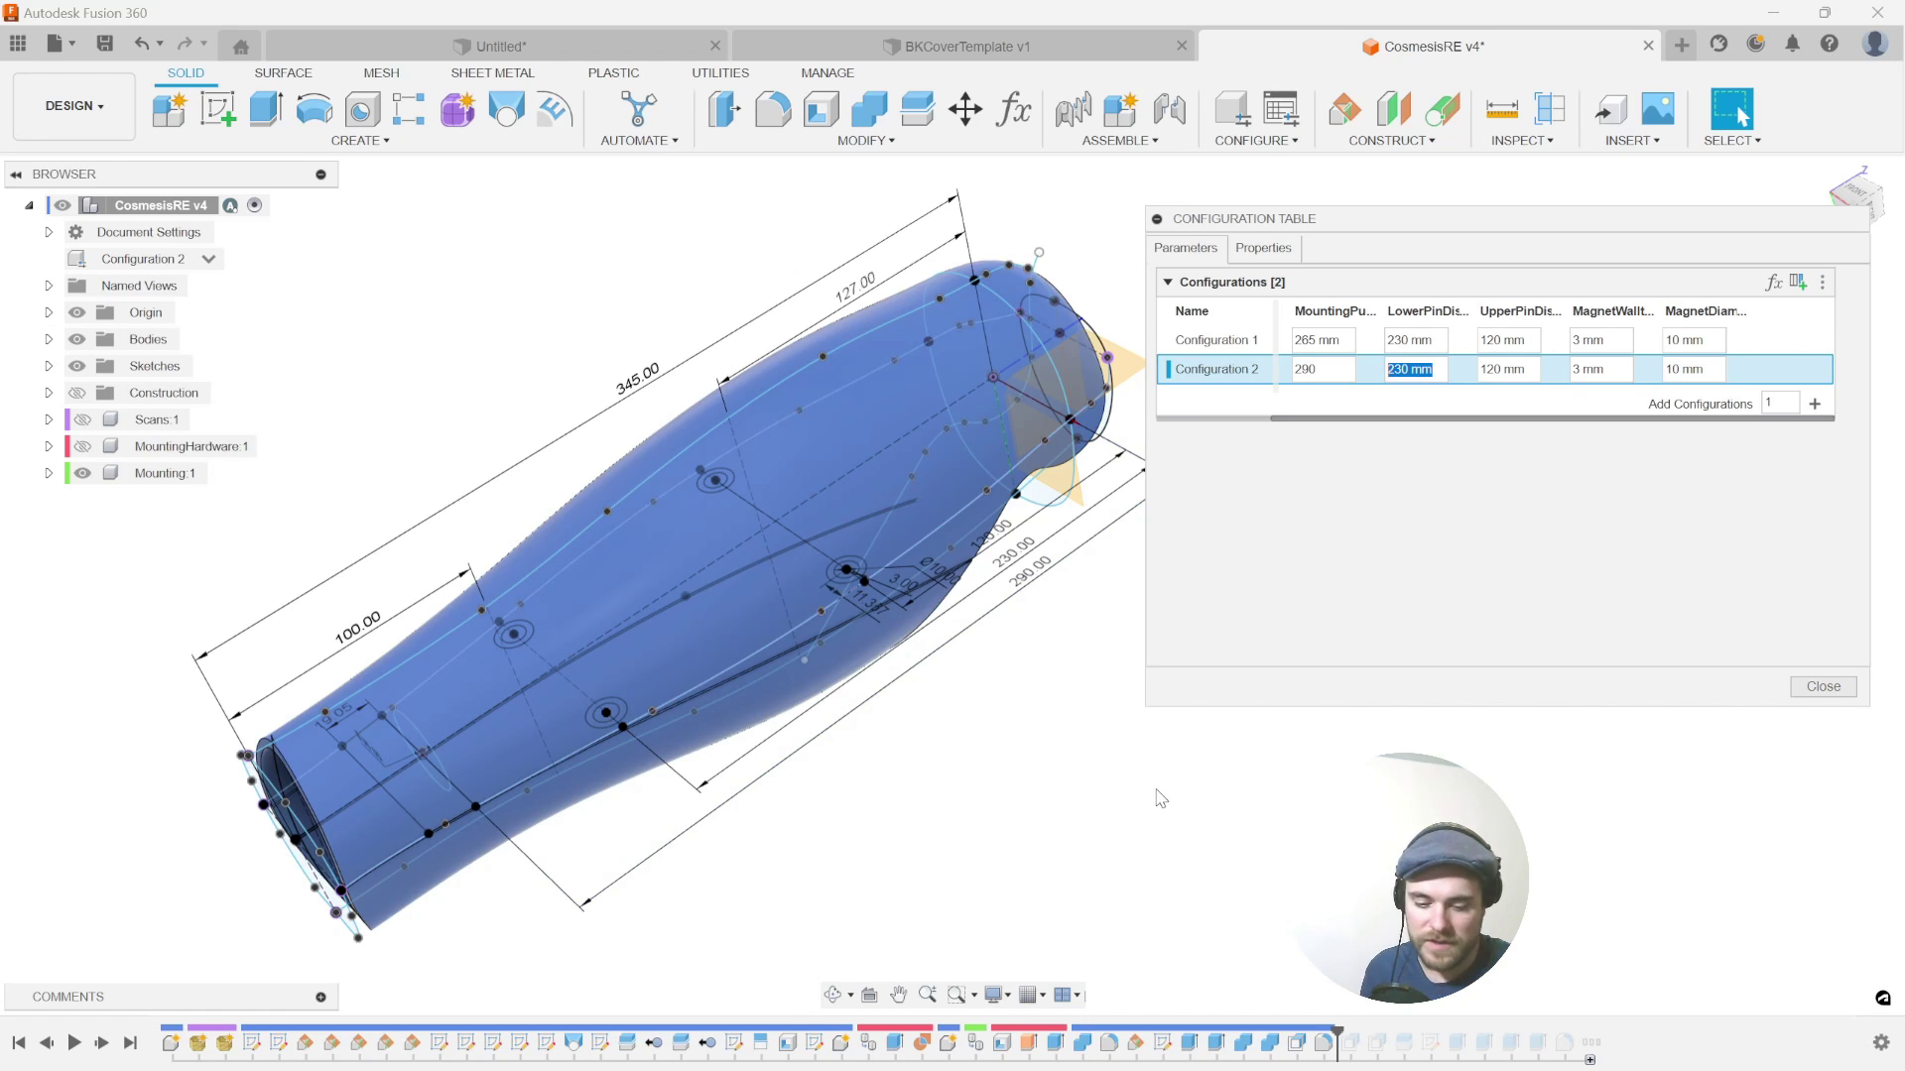
text(250)
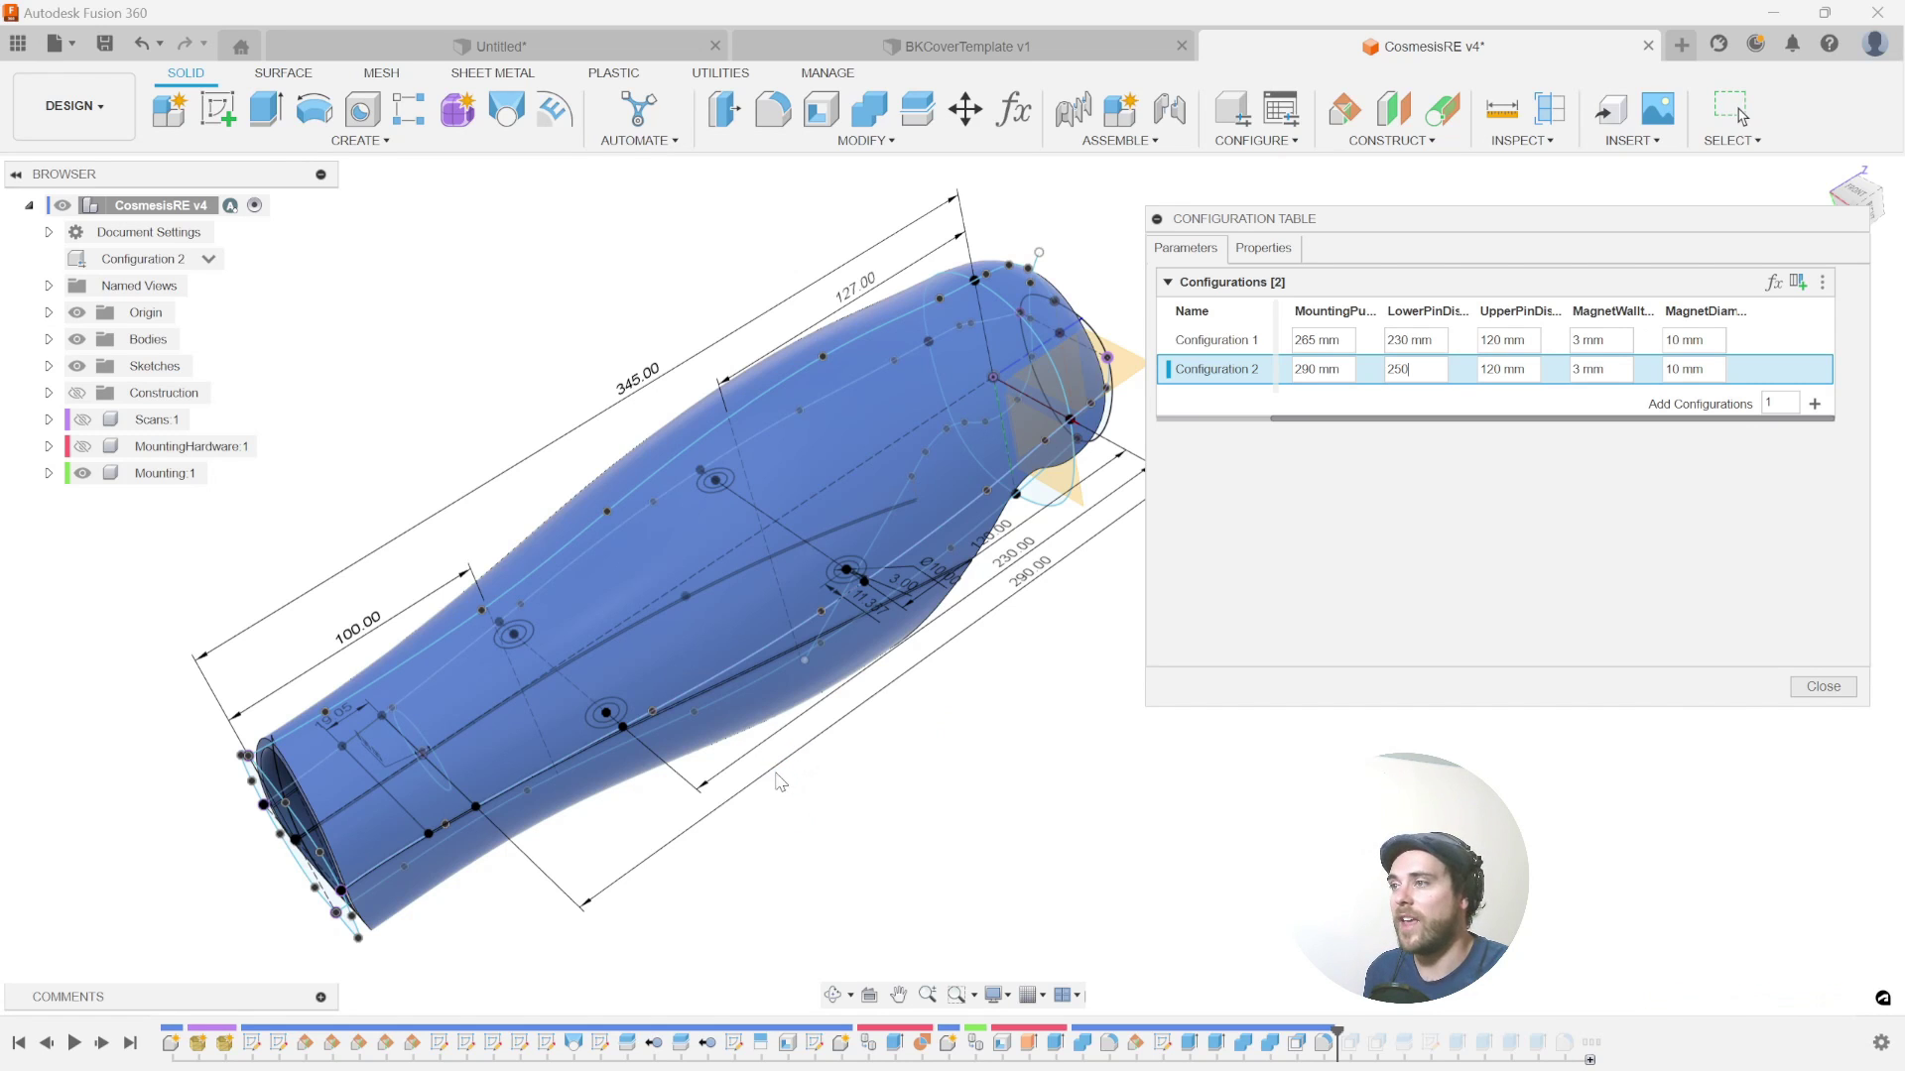
key(Tab)
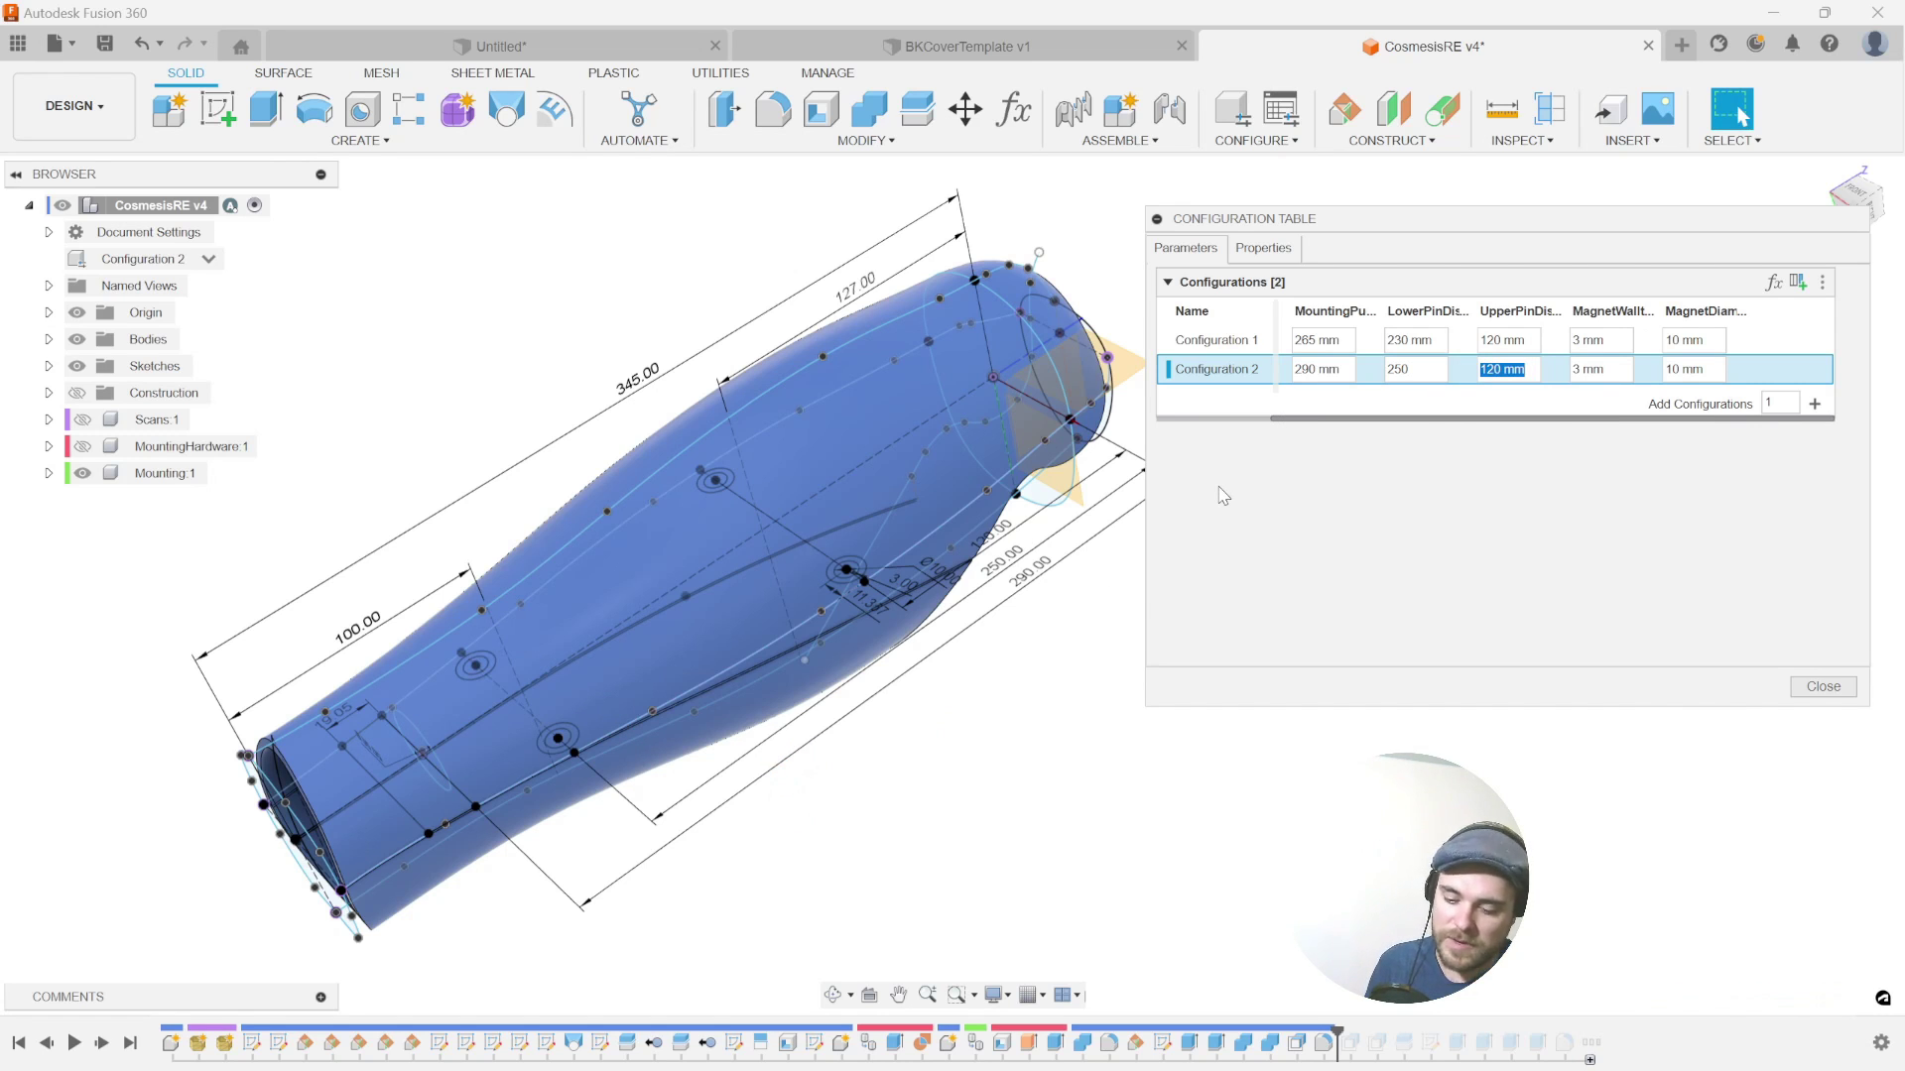
text(140)
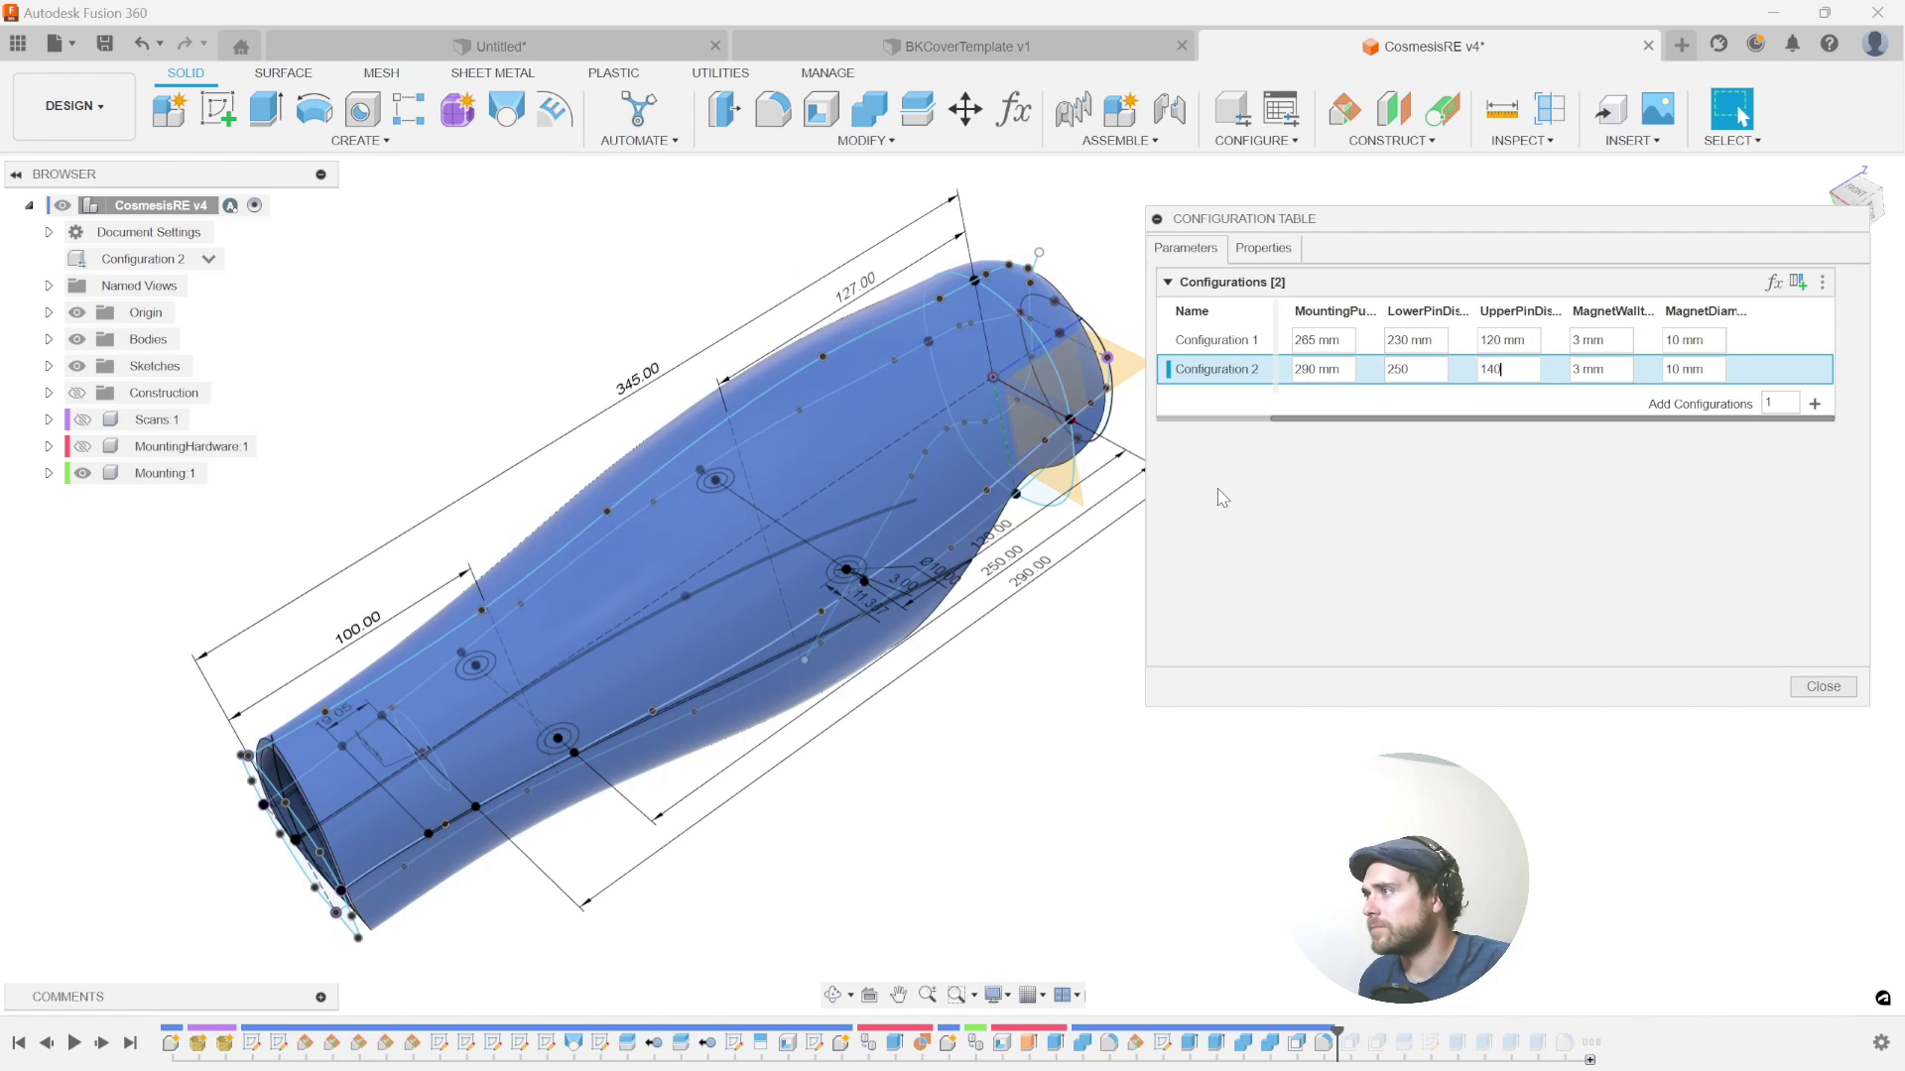
key(Return)
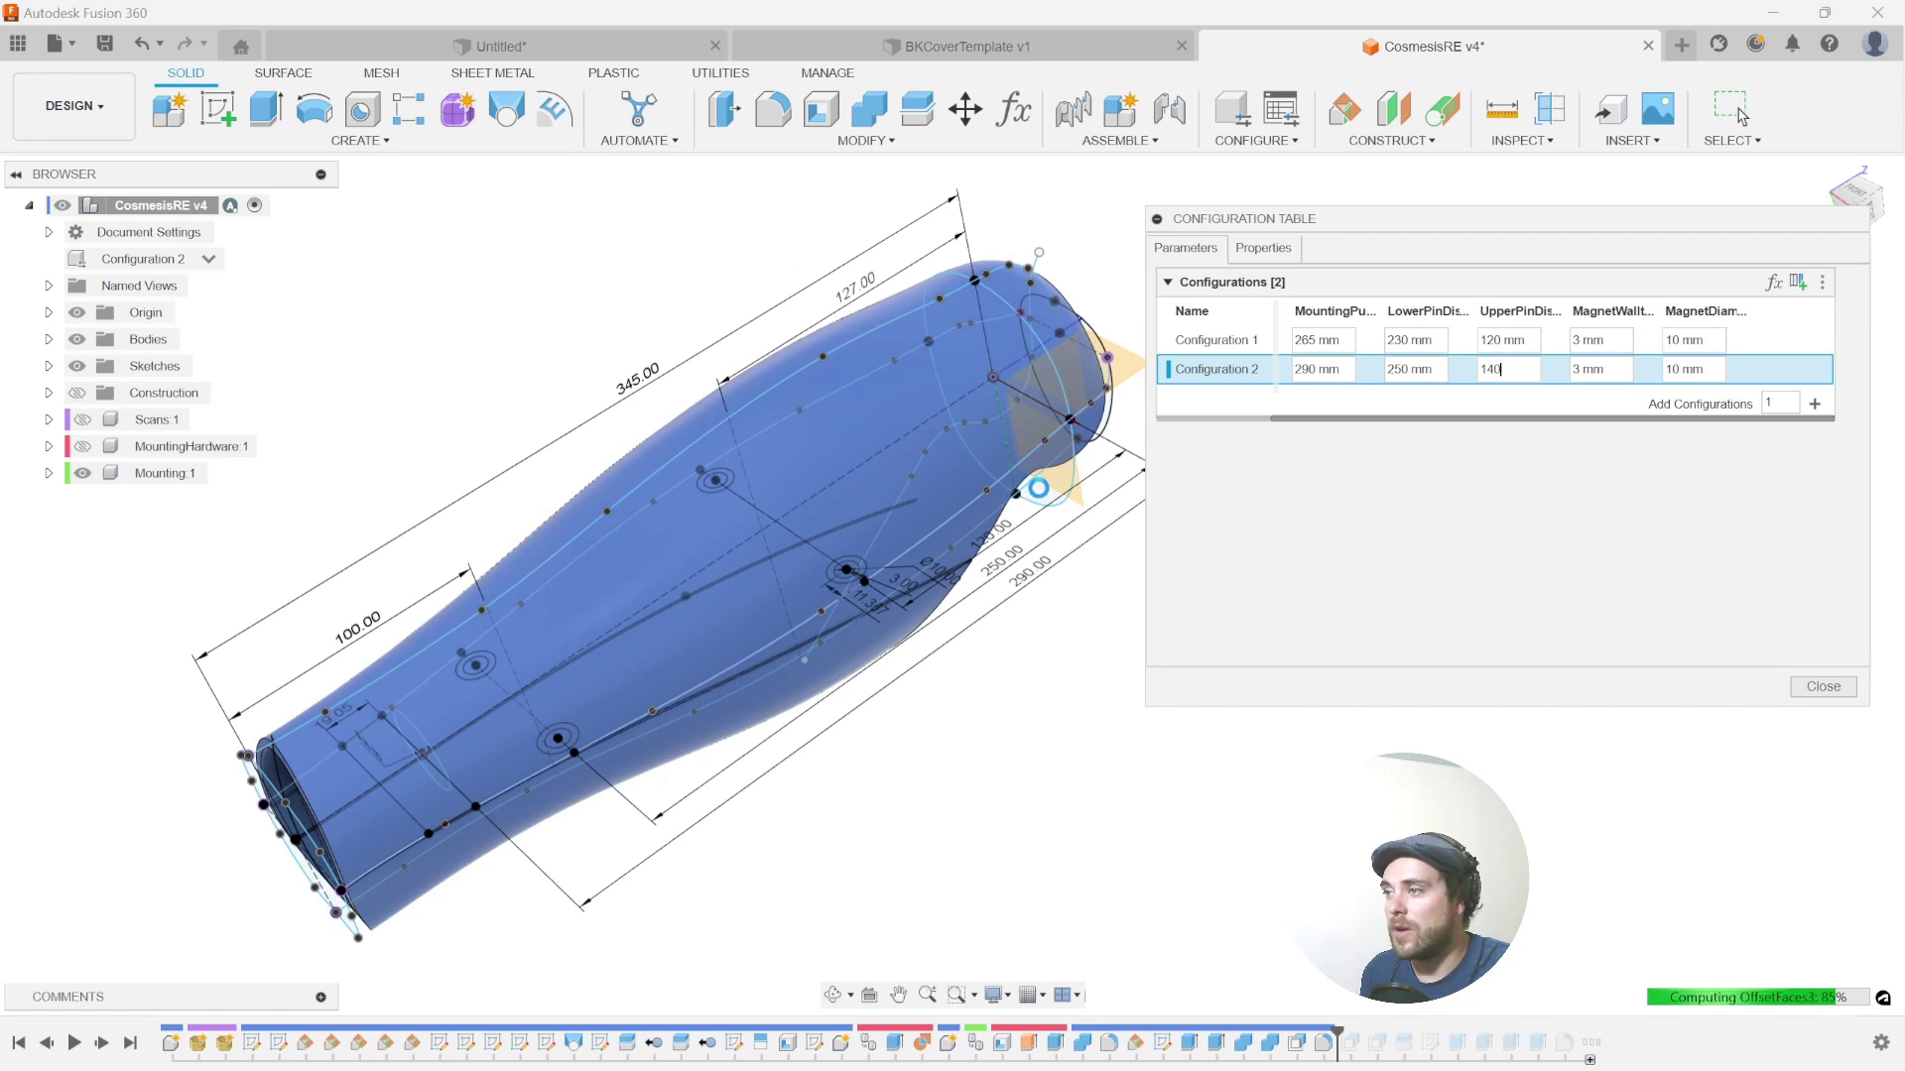
key(Tab)
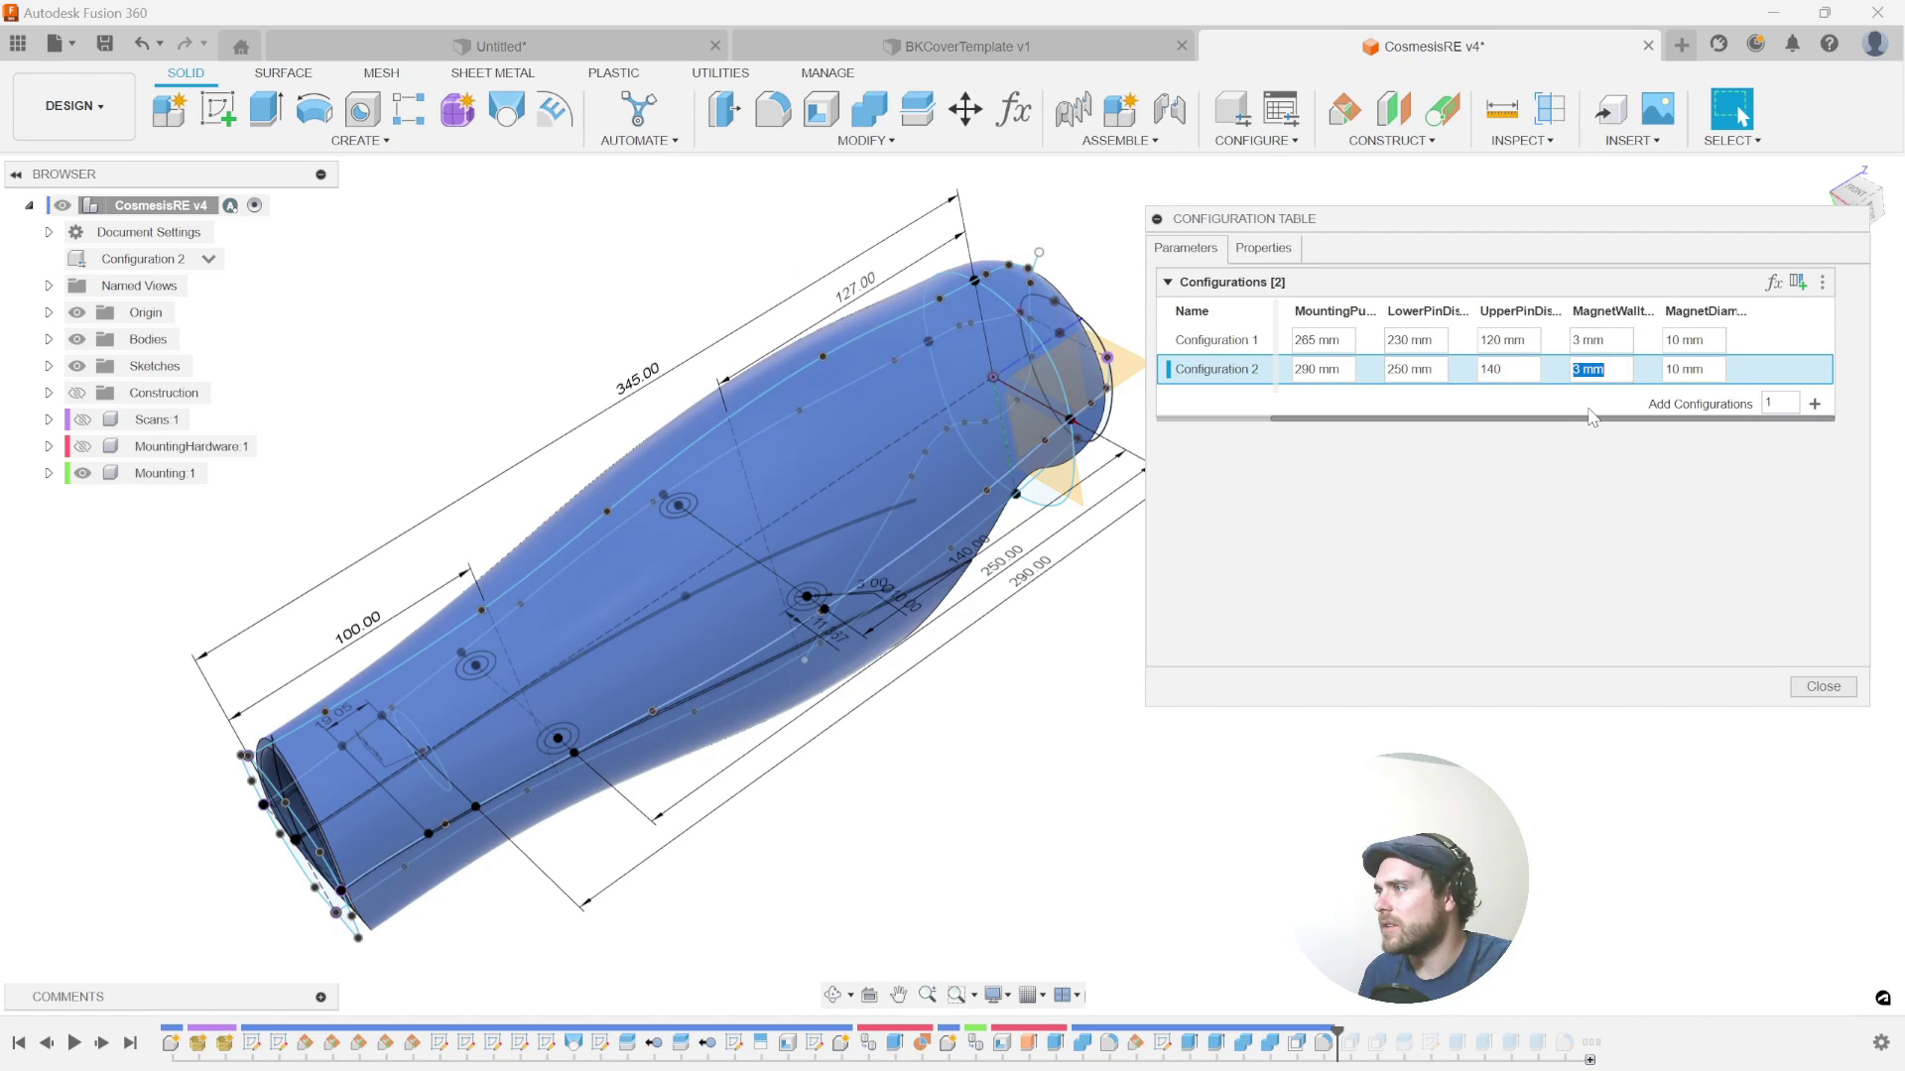
text(2)
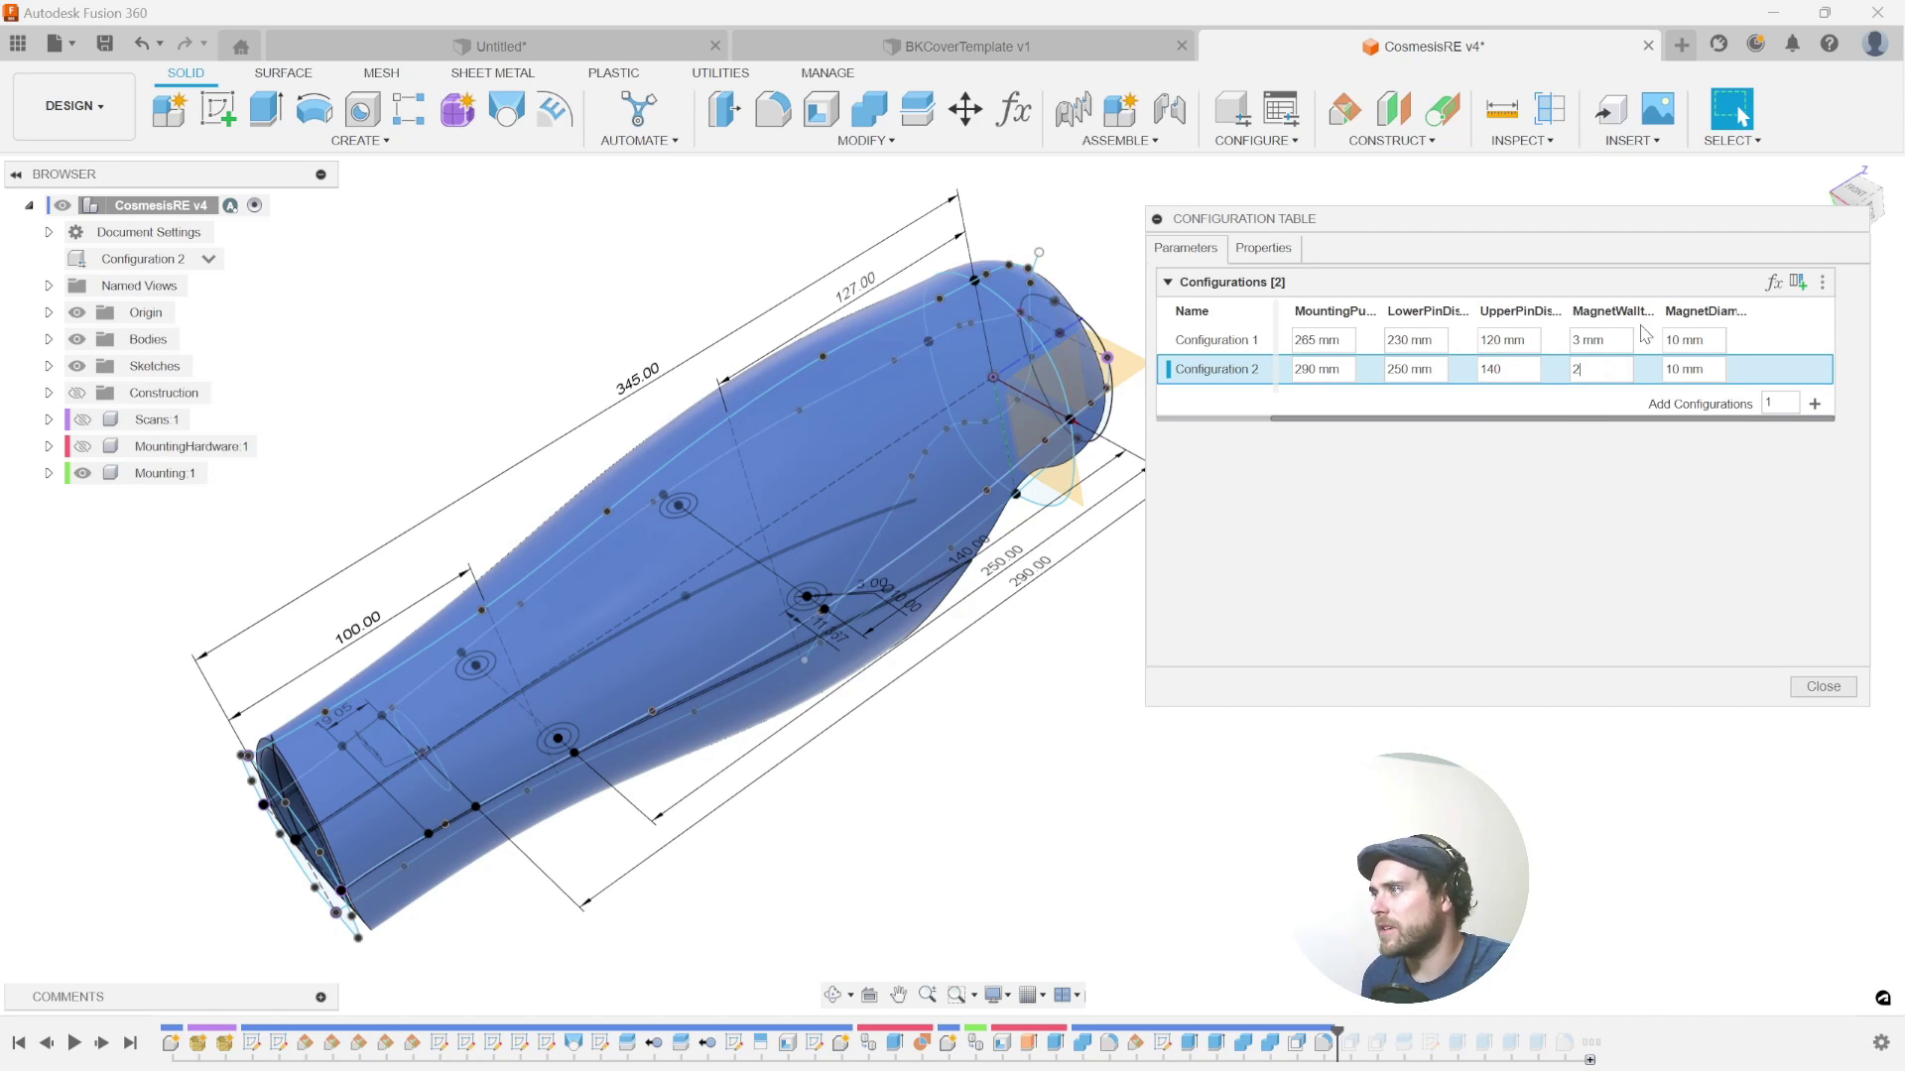
key(Tab)
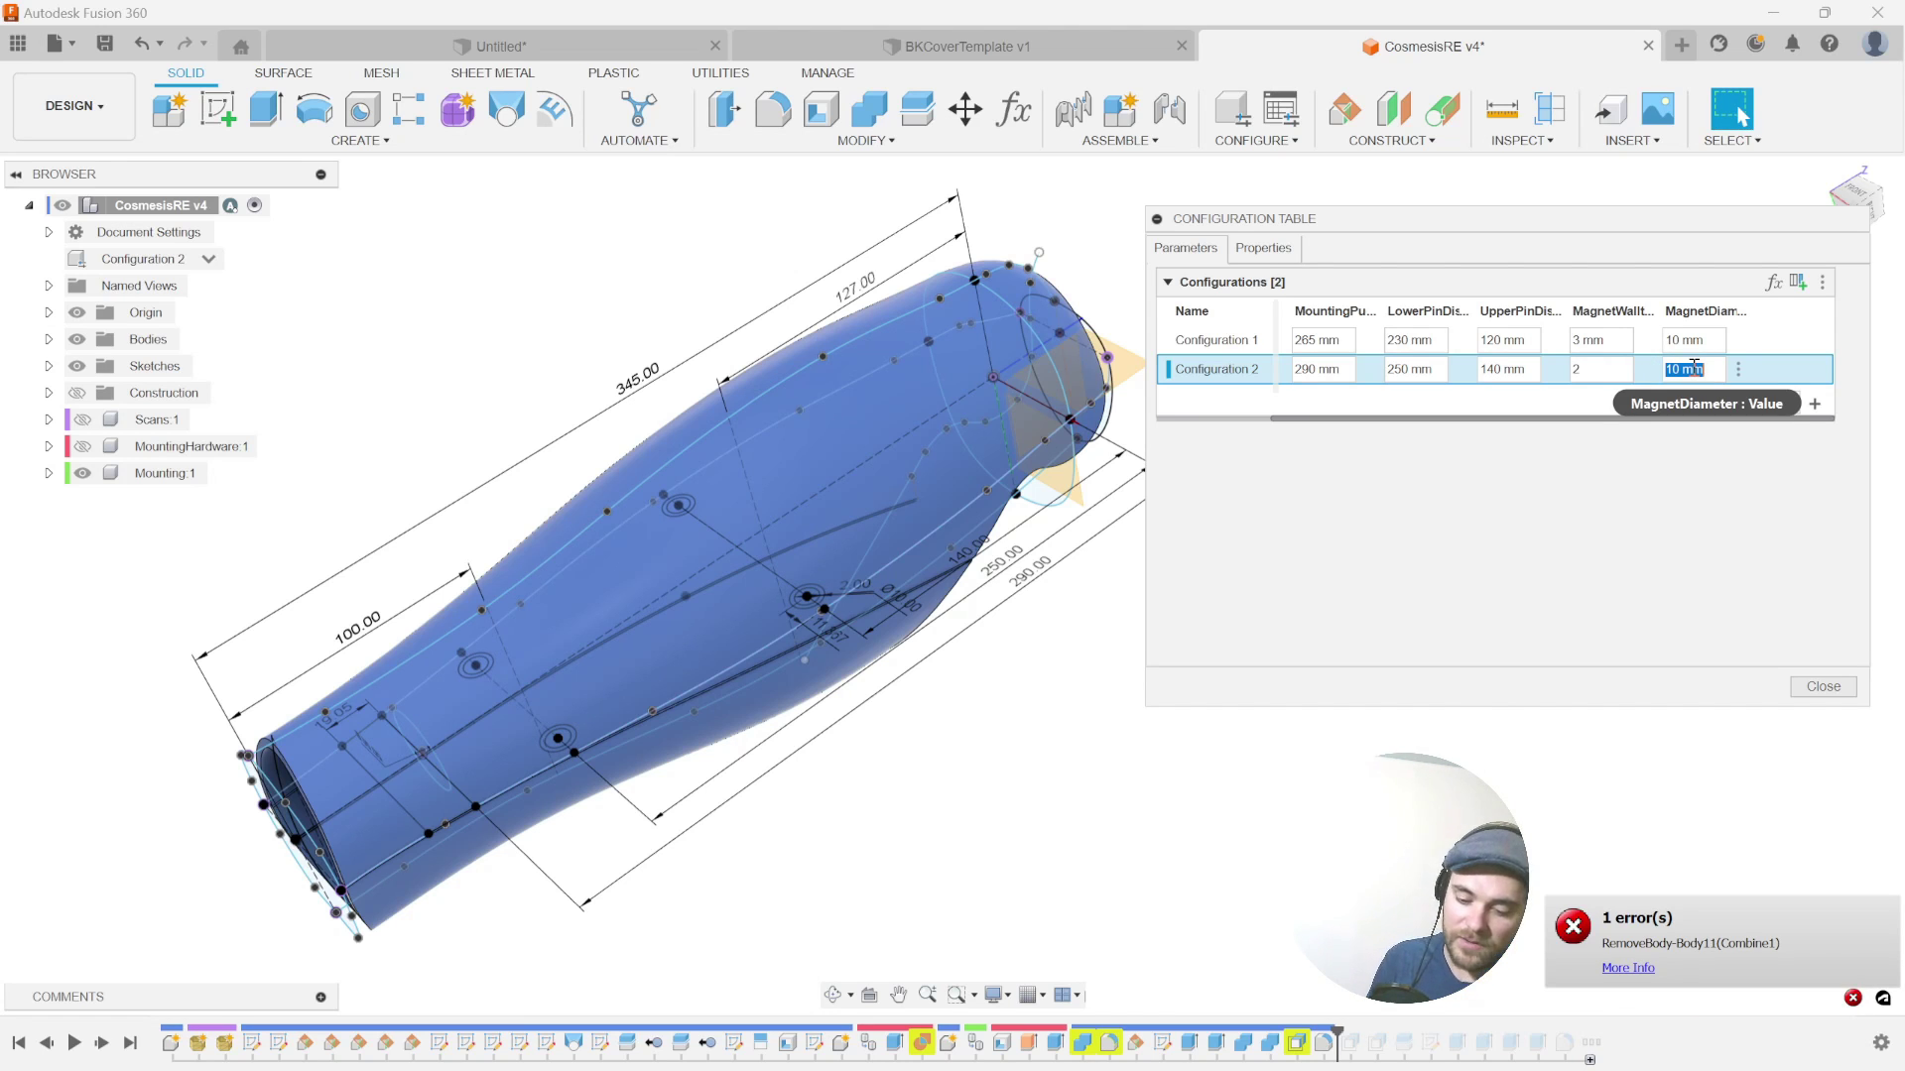
text(0)
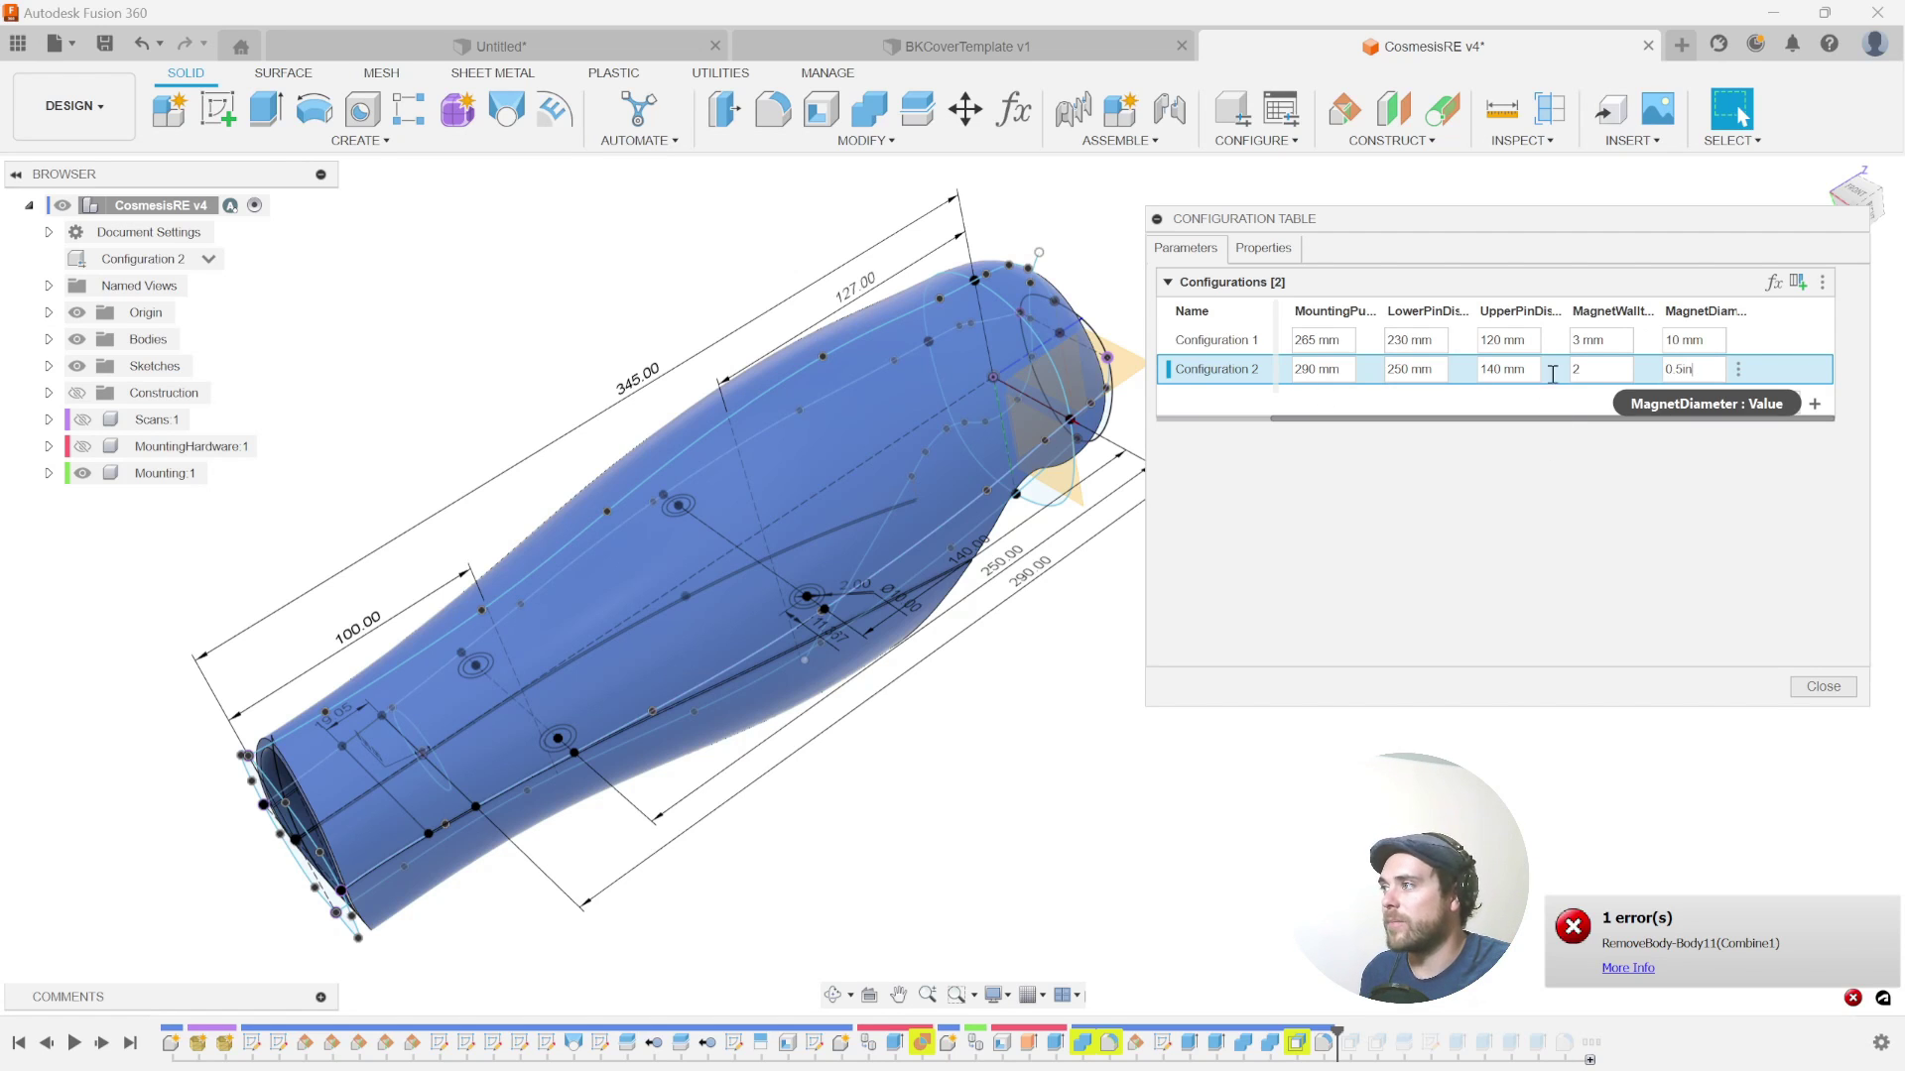
text(.5in)
key(Return)
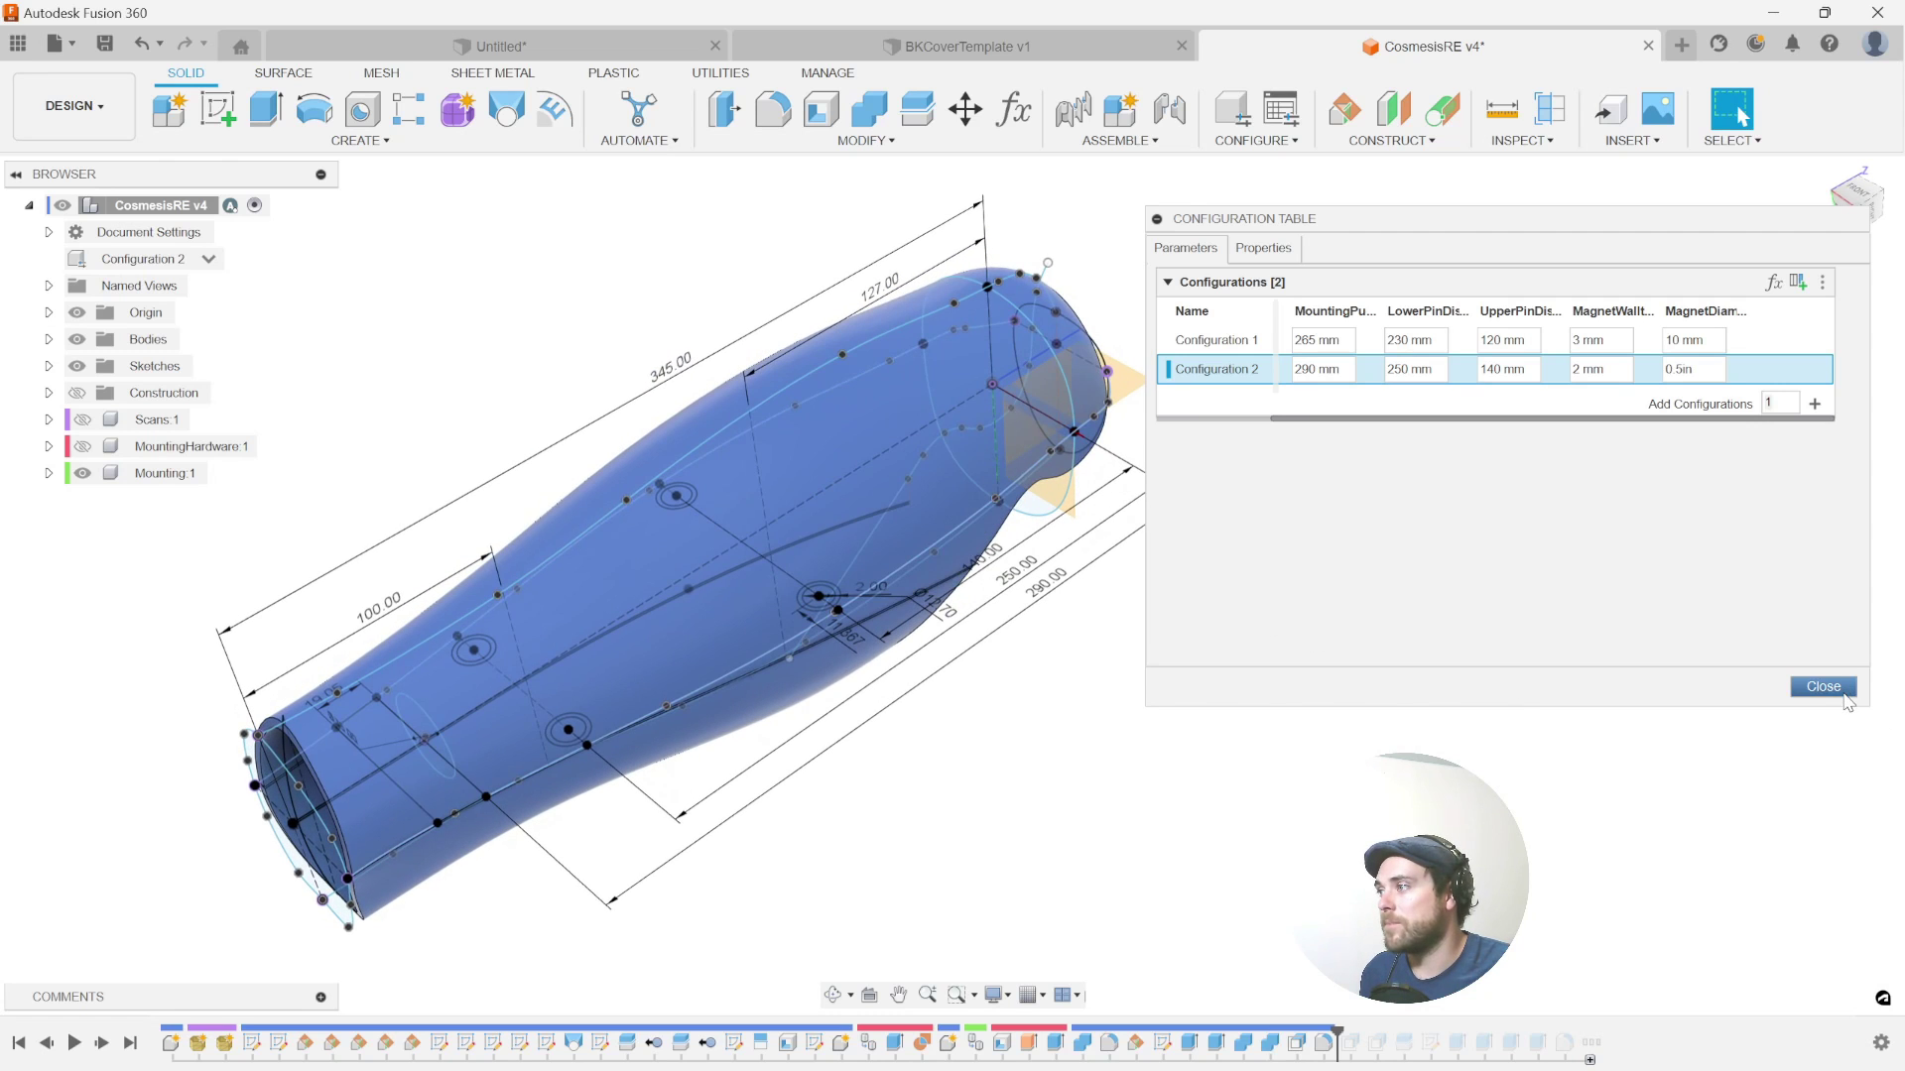
click(1801, 689)
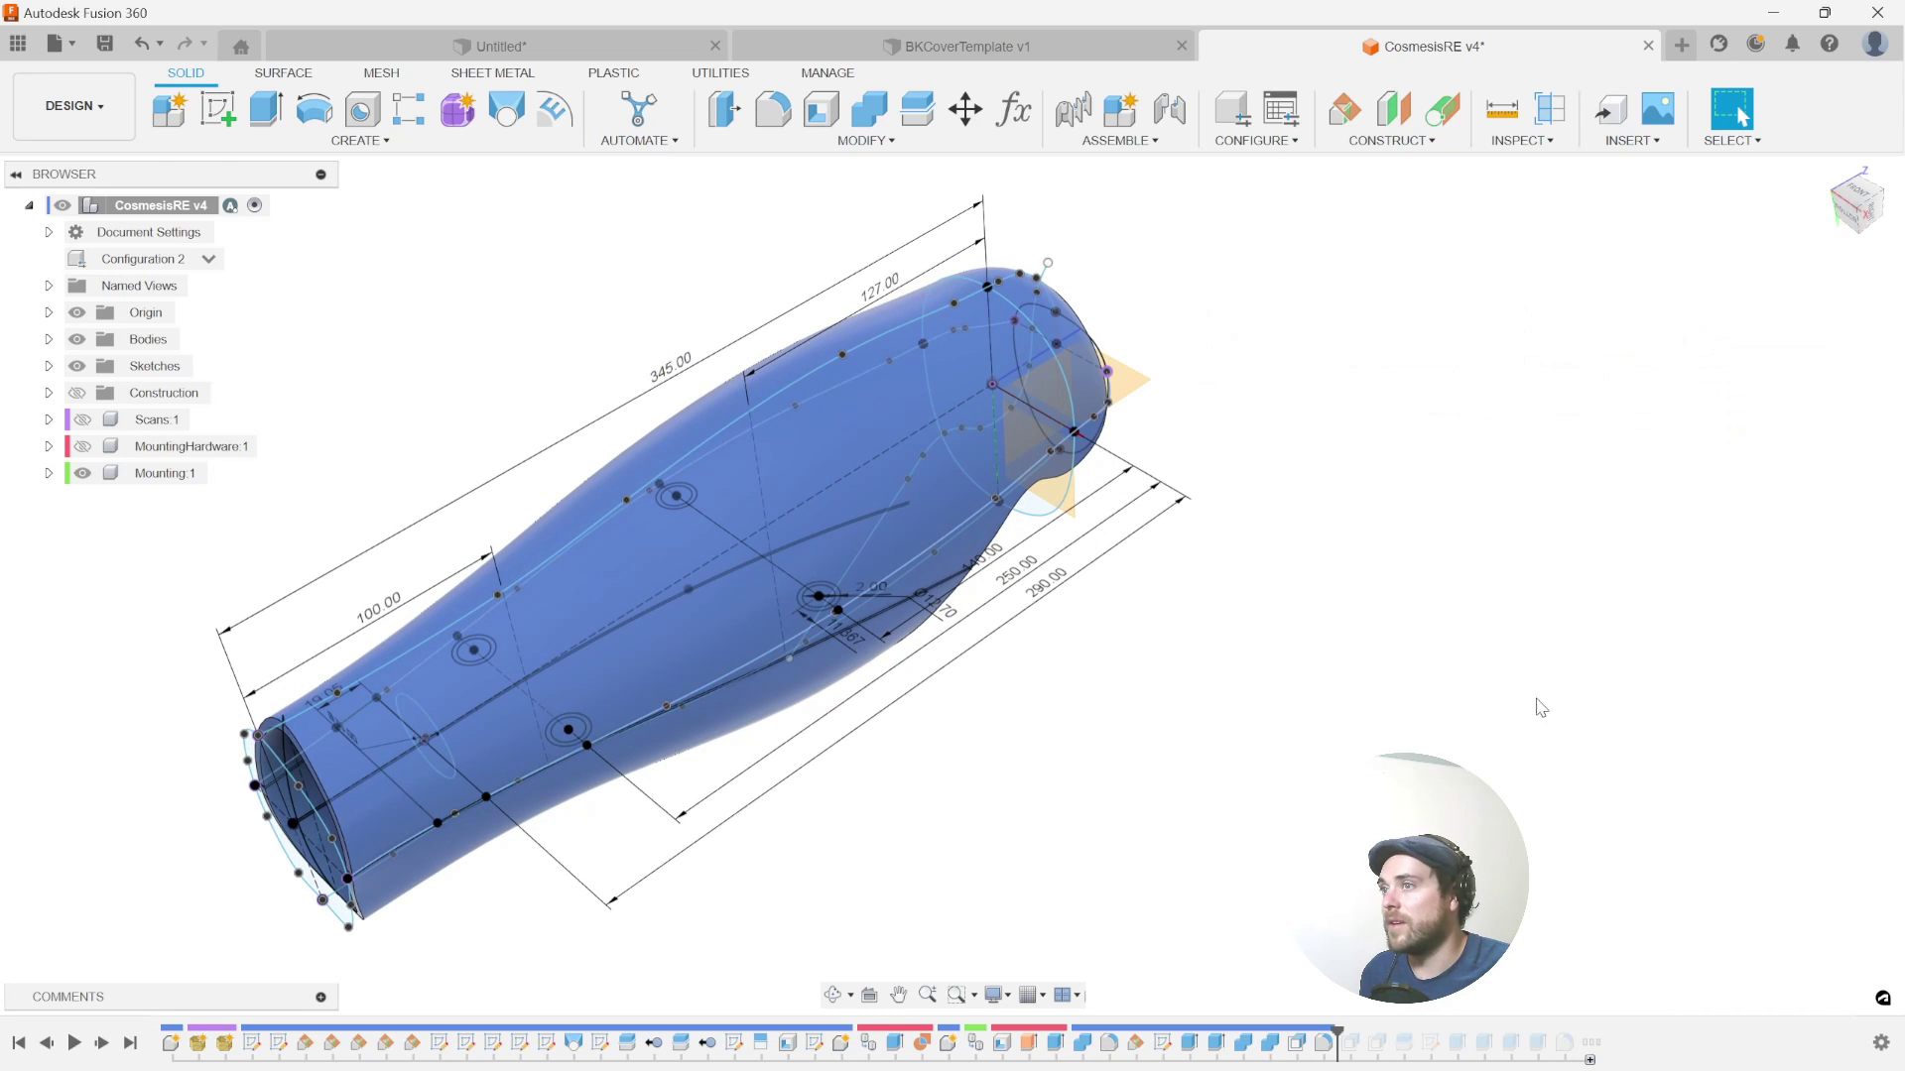
click(105, 257)
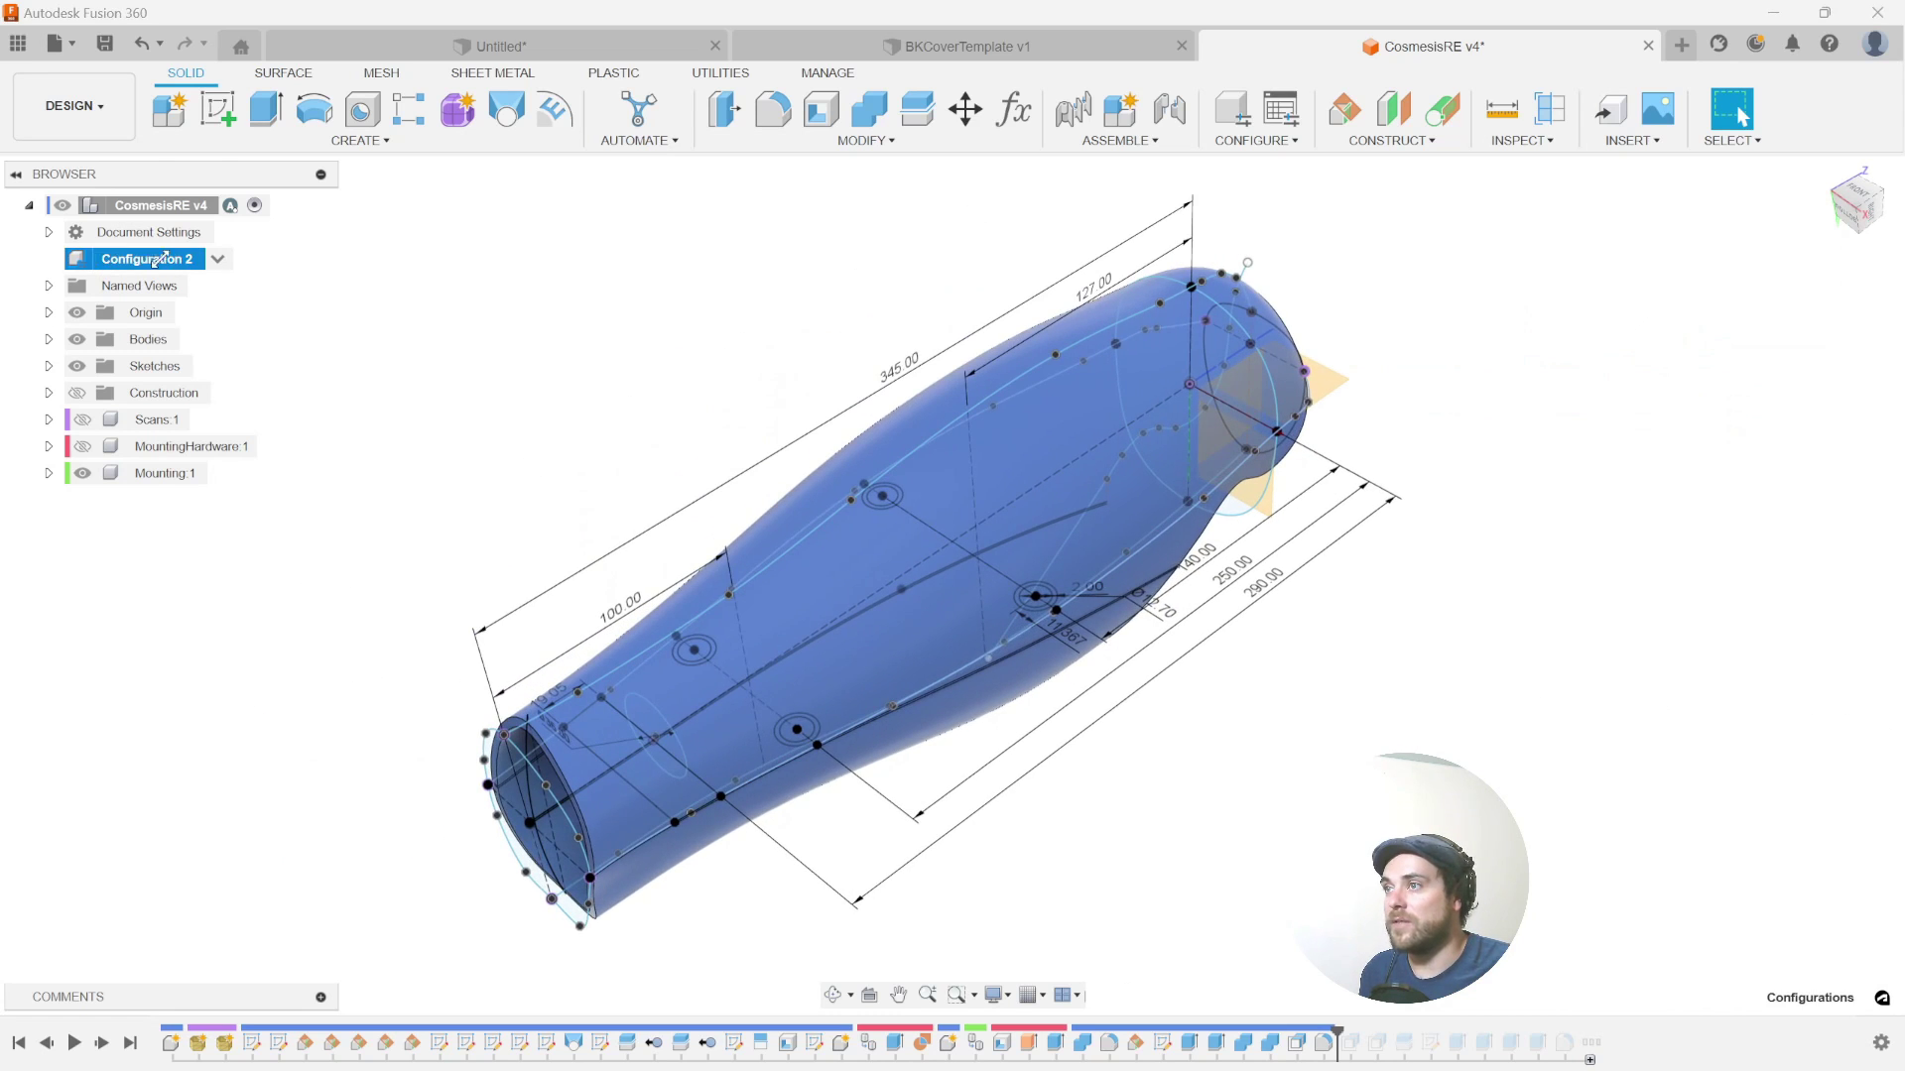
click(217, 259)
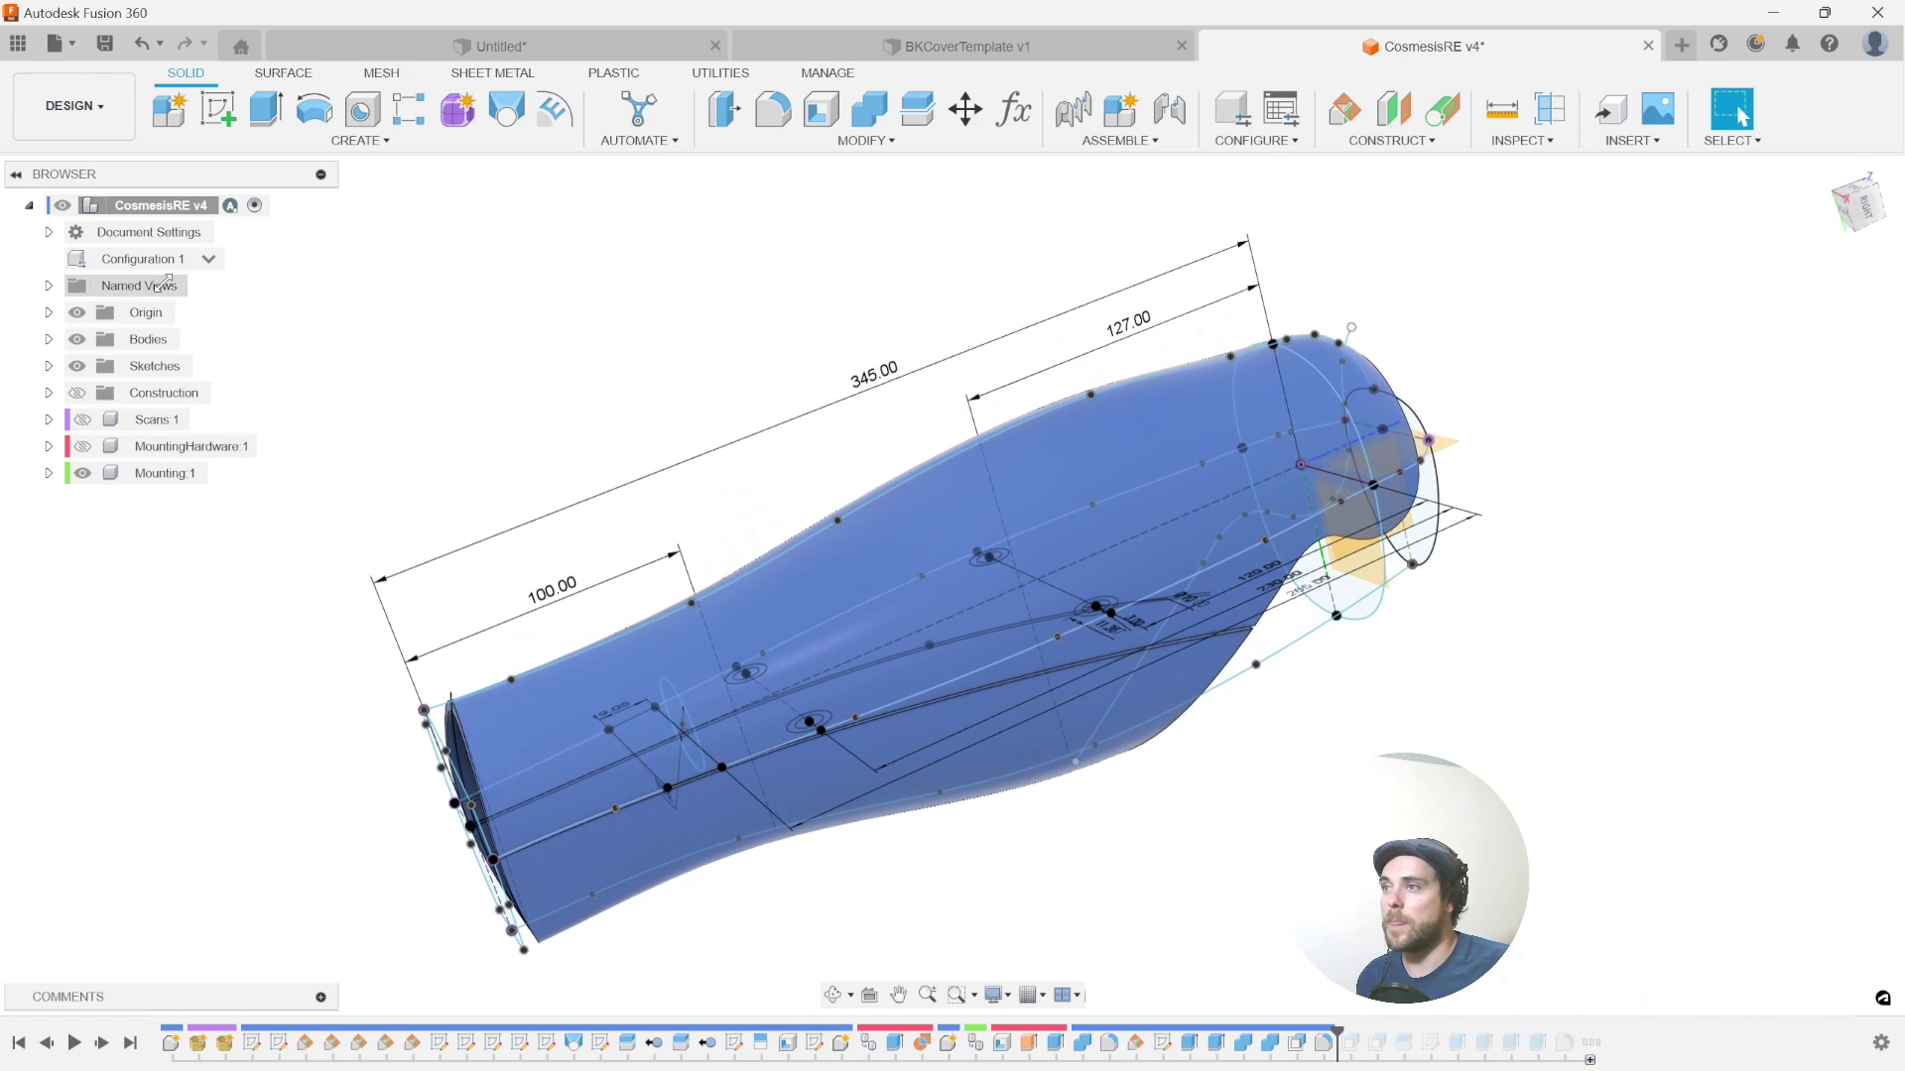
click(196, 261)
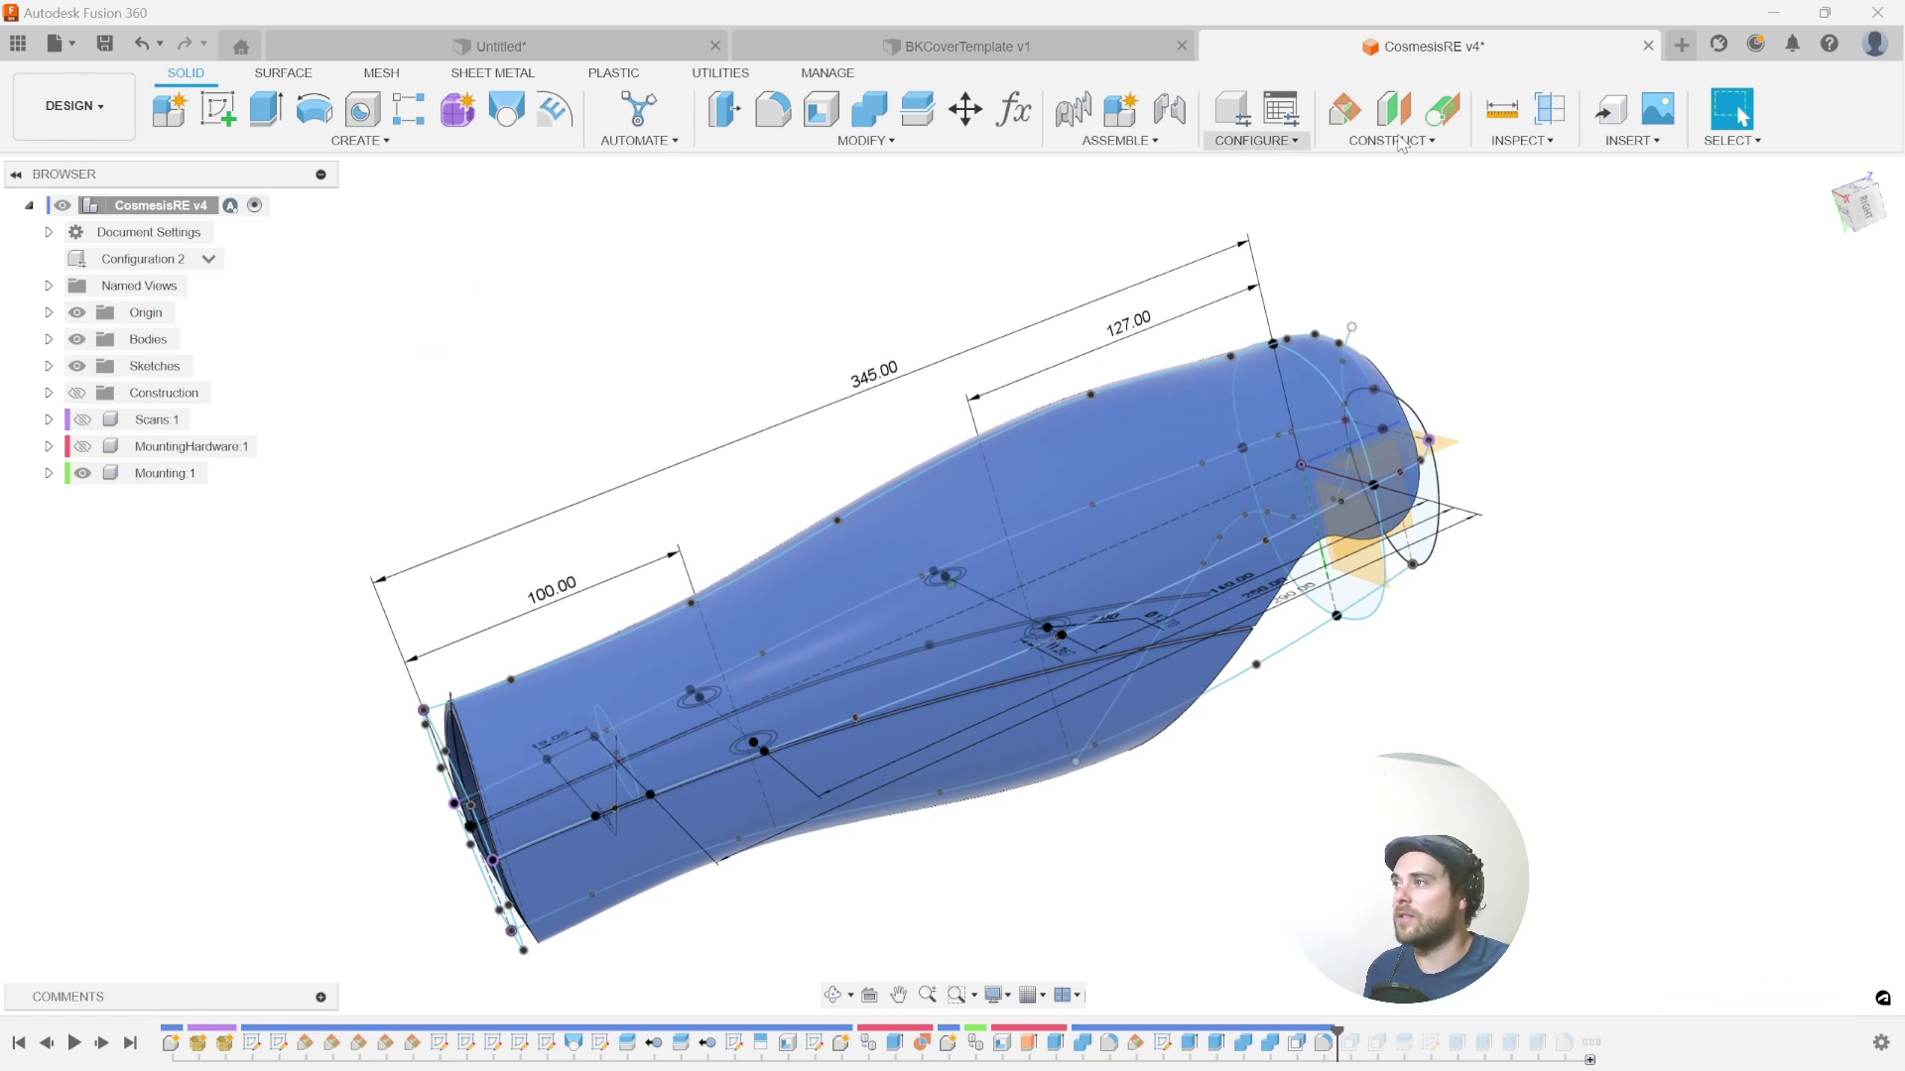
click(1281, 112)
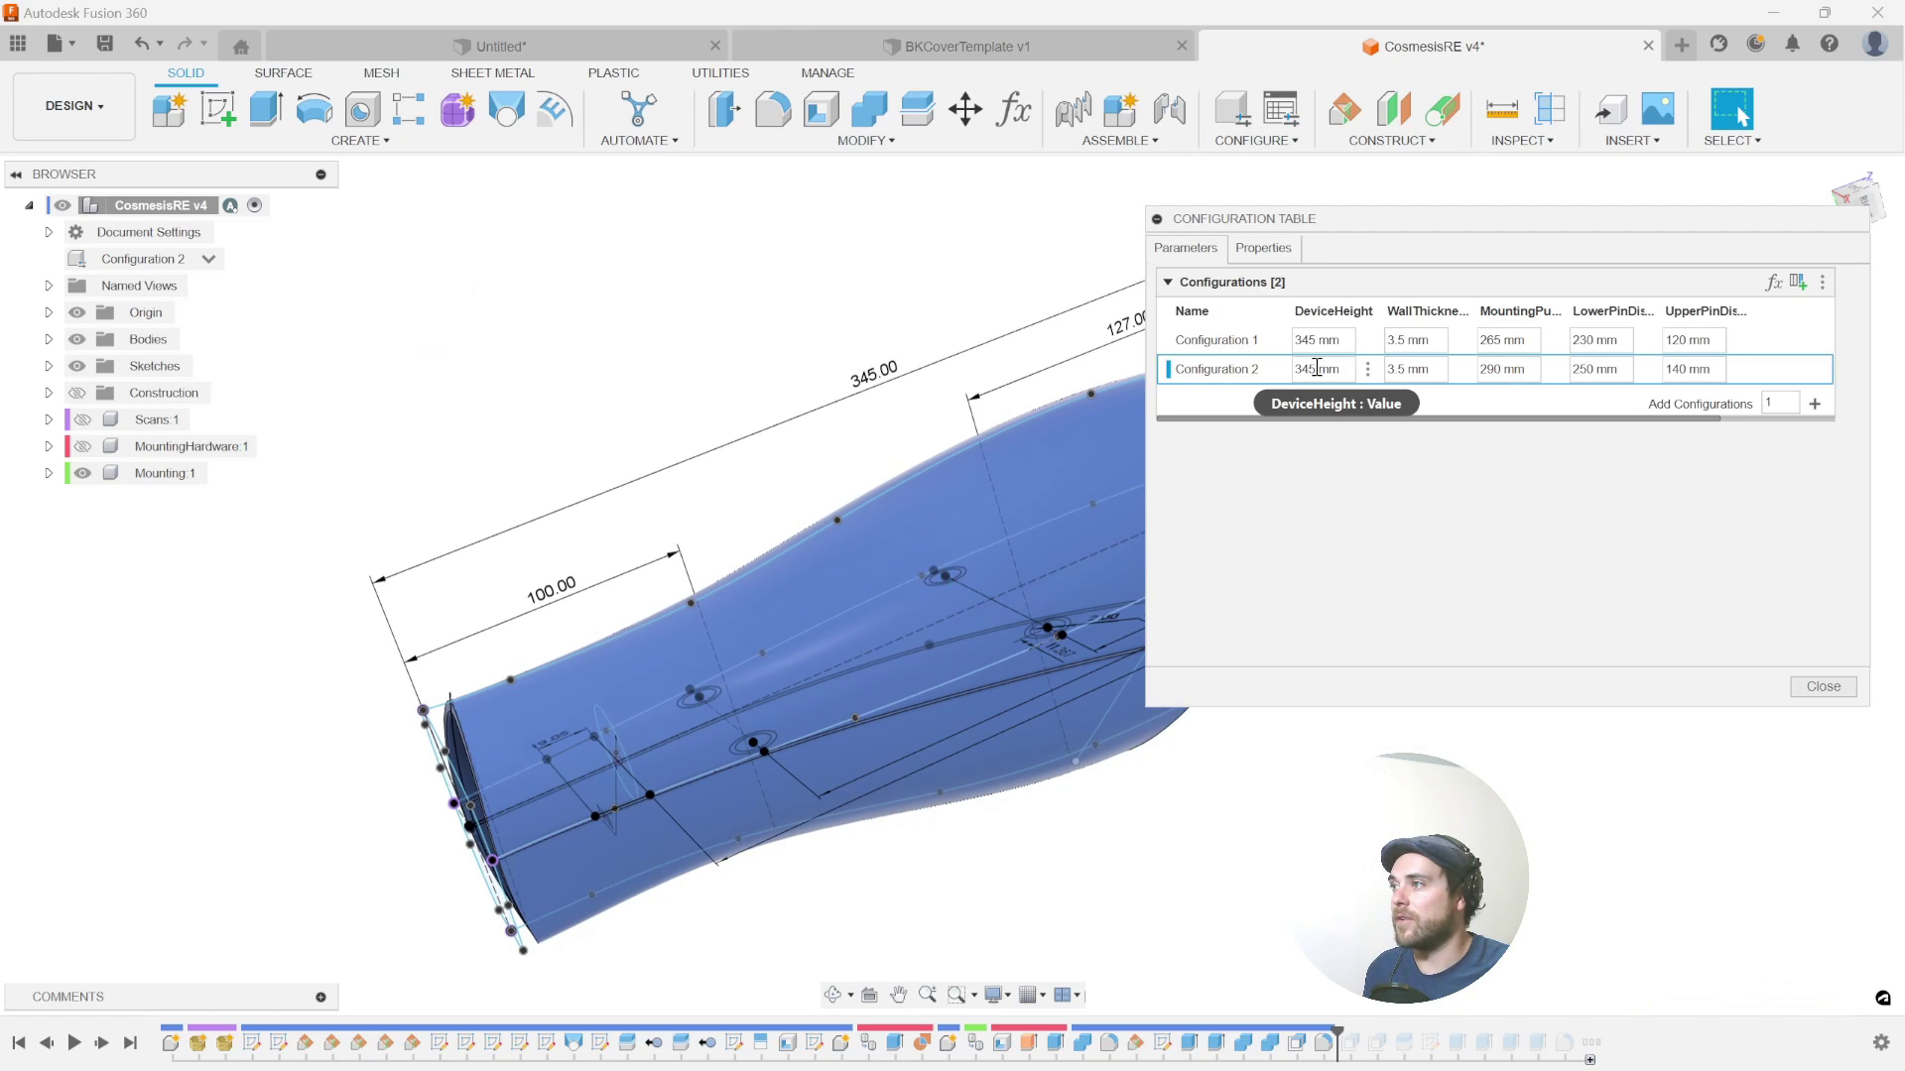
- Change Configuration 2's DeviceHeight from 345 to 370 mm
drag(1316, 368, 1289, 368)
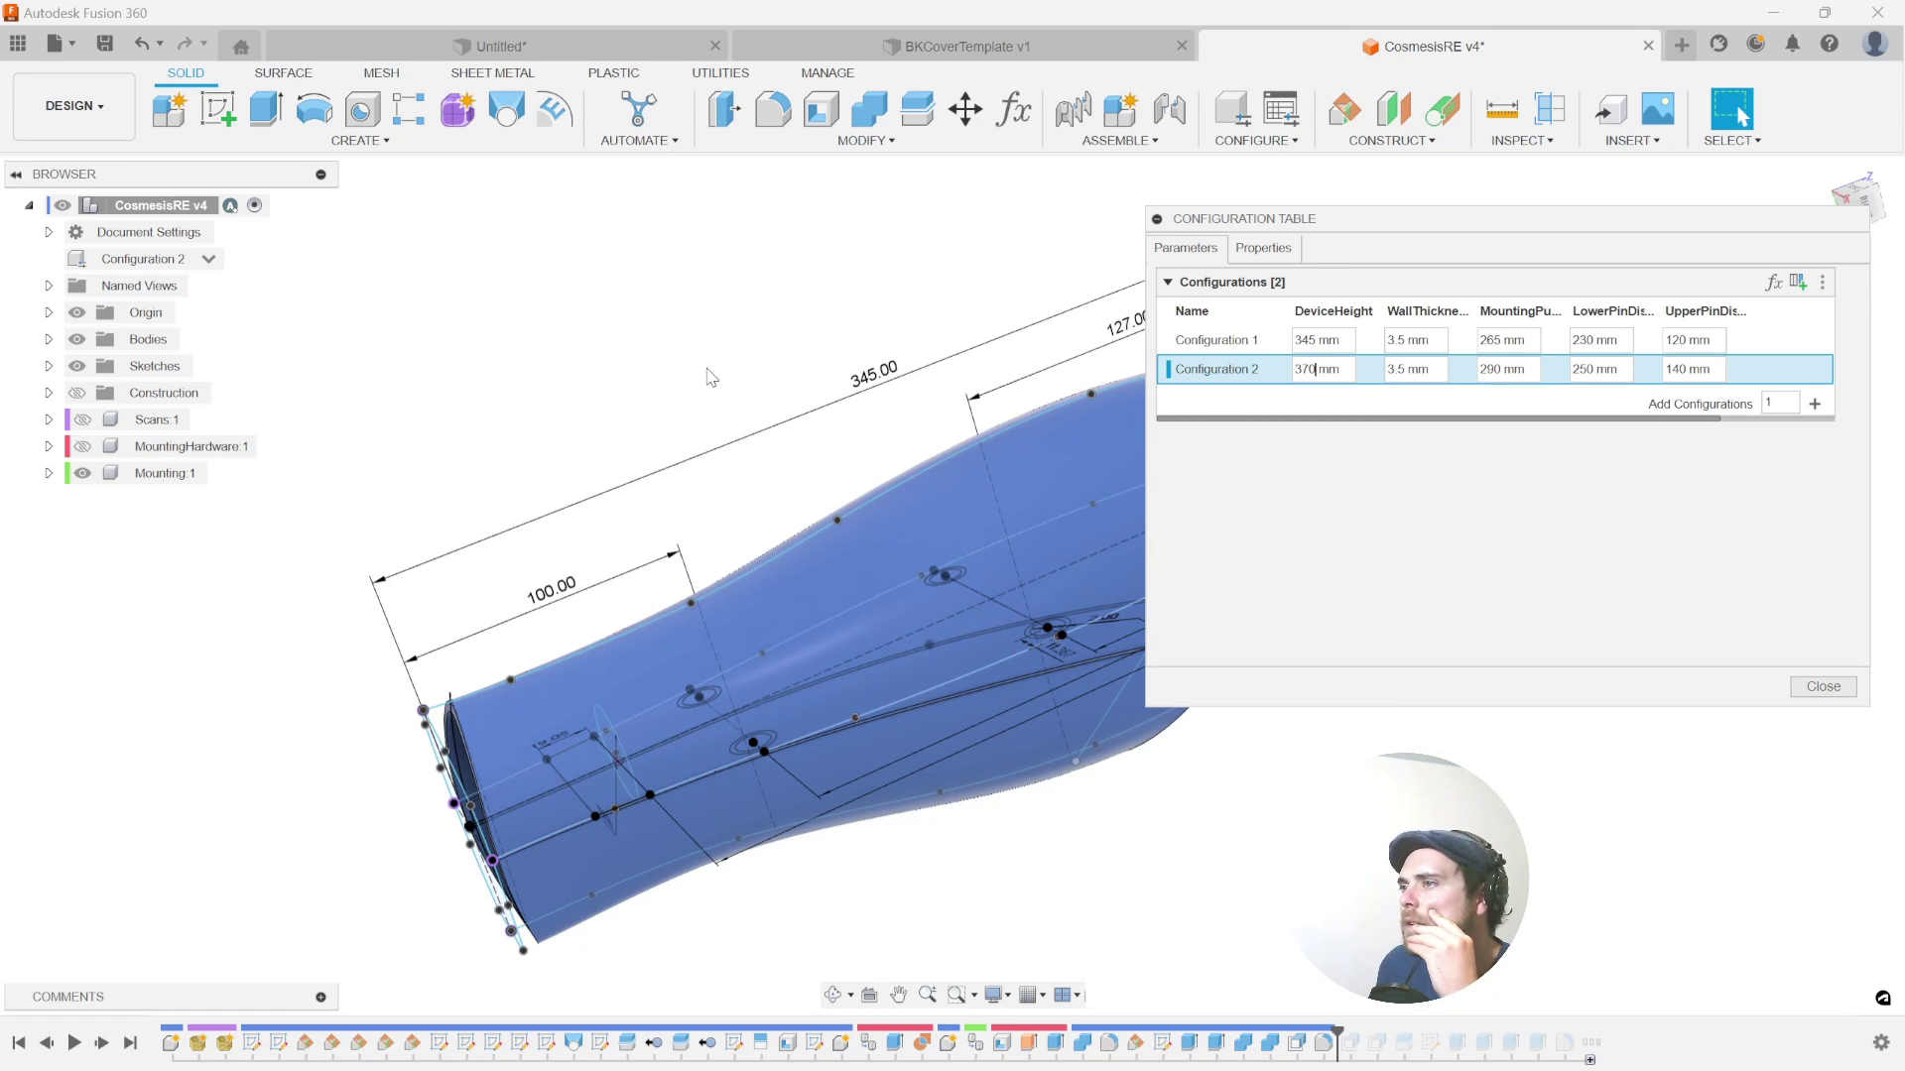
text(370)
key(Return)
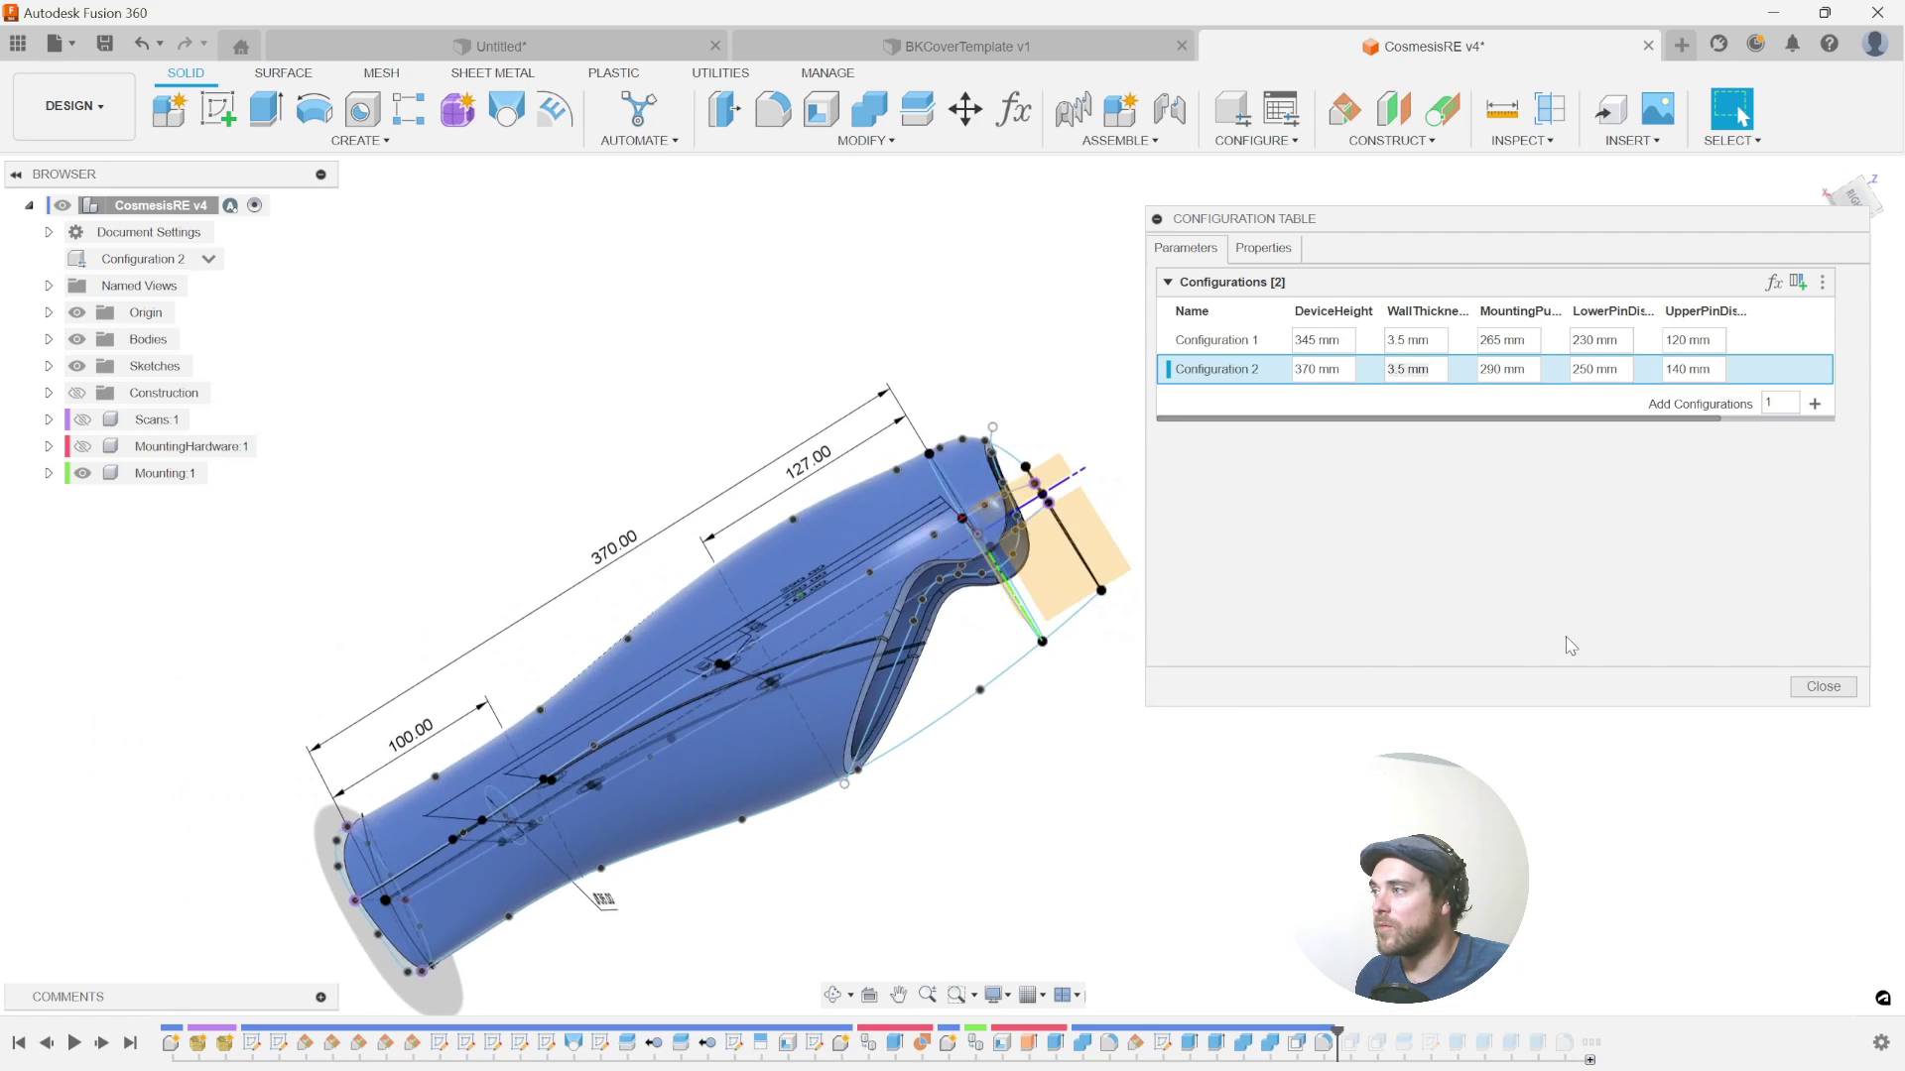
- Reopen the configuration table and add Configuration 3, copying Configuration 2's values
click(1823, 687)
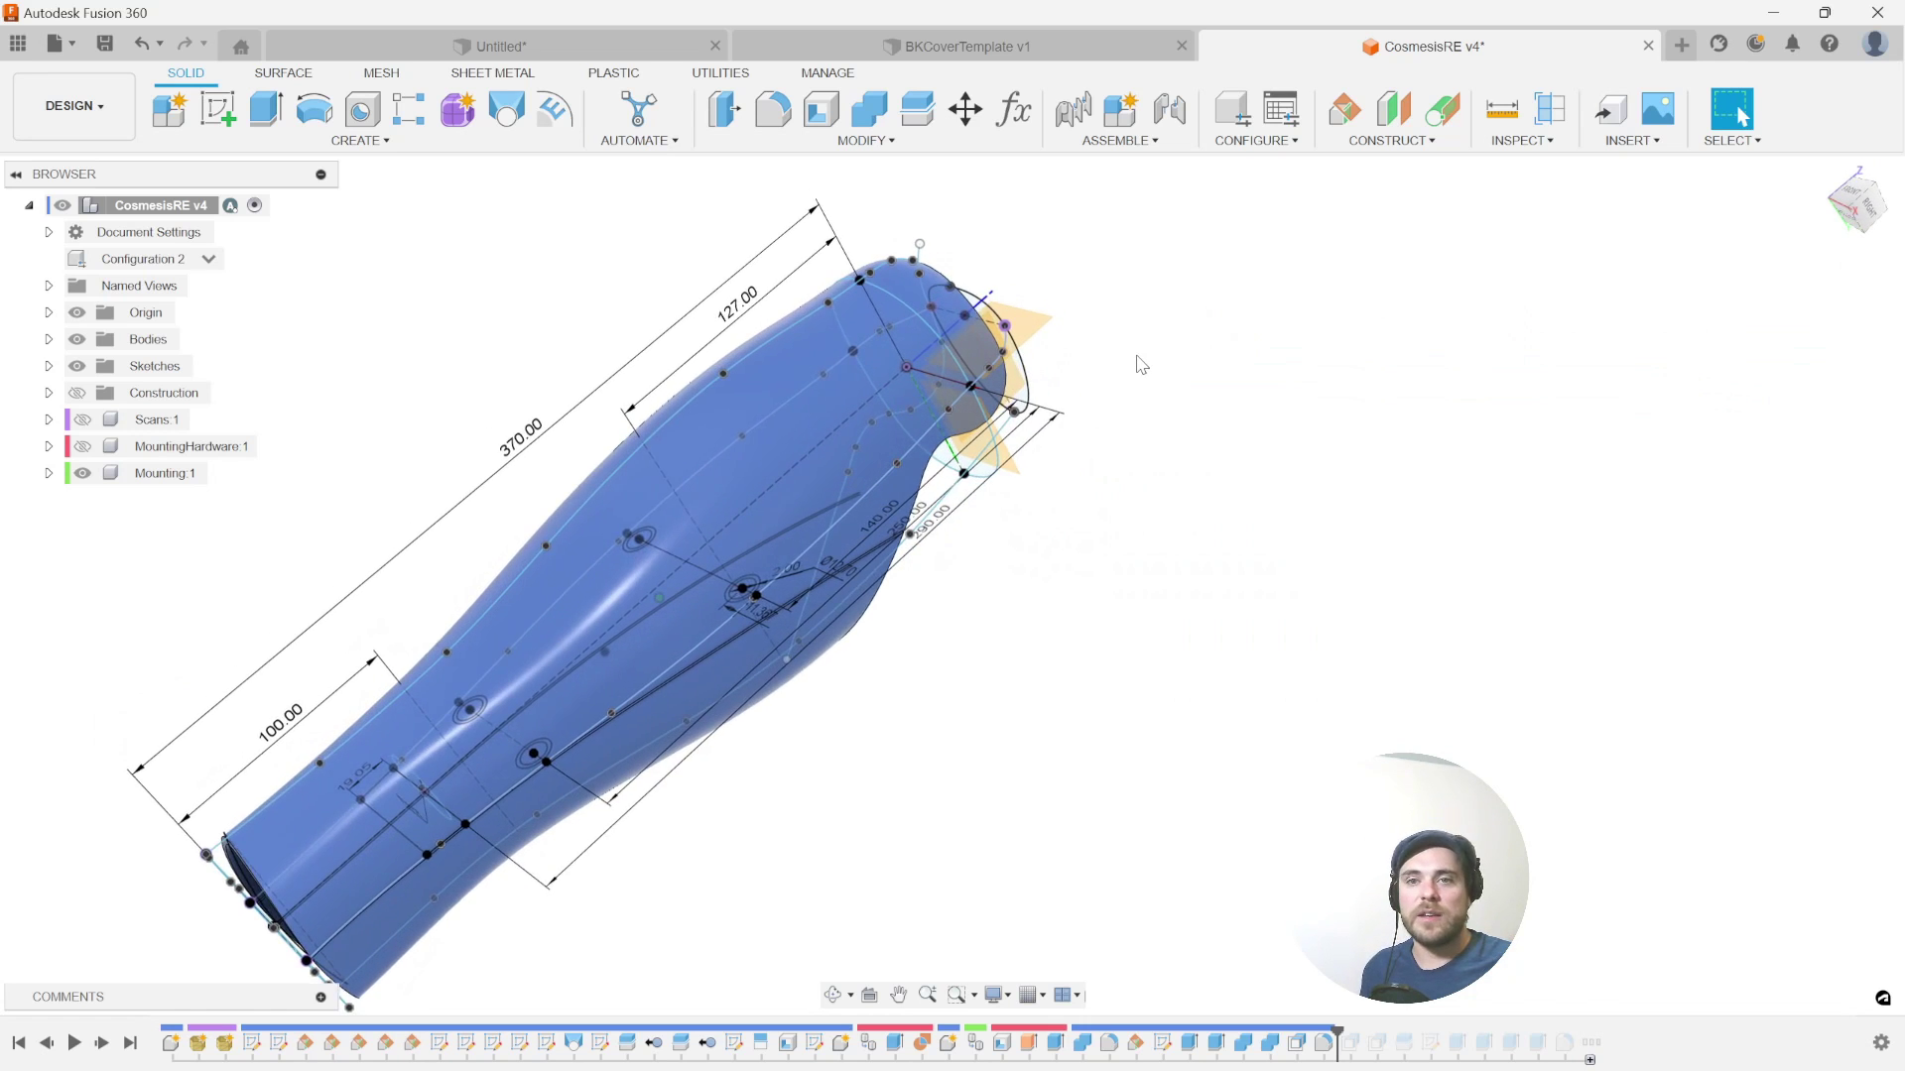
shift+middle_drag(1141, 365, 1164, 437)
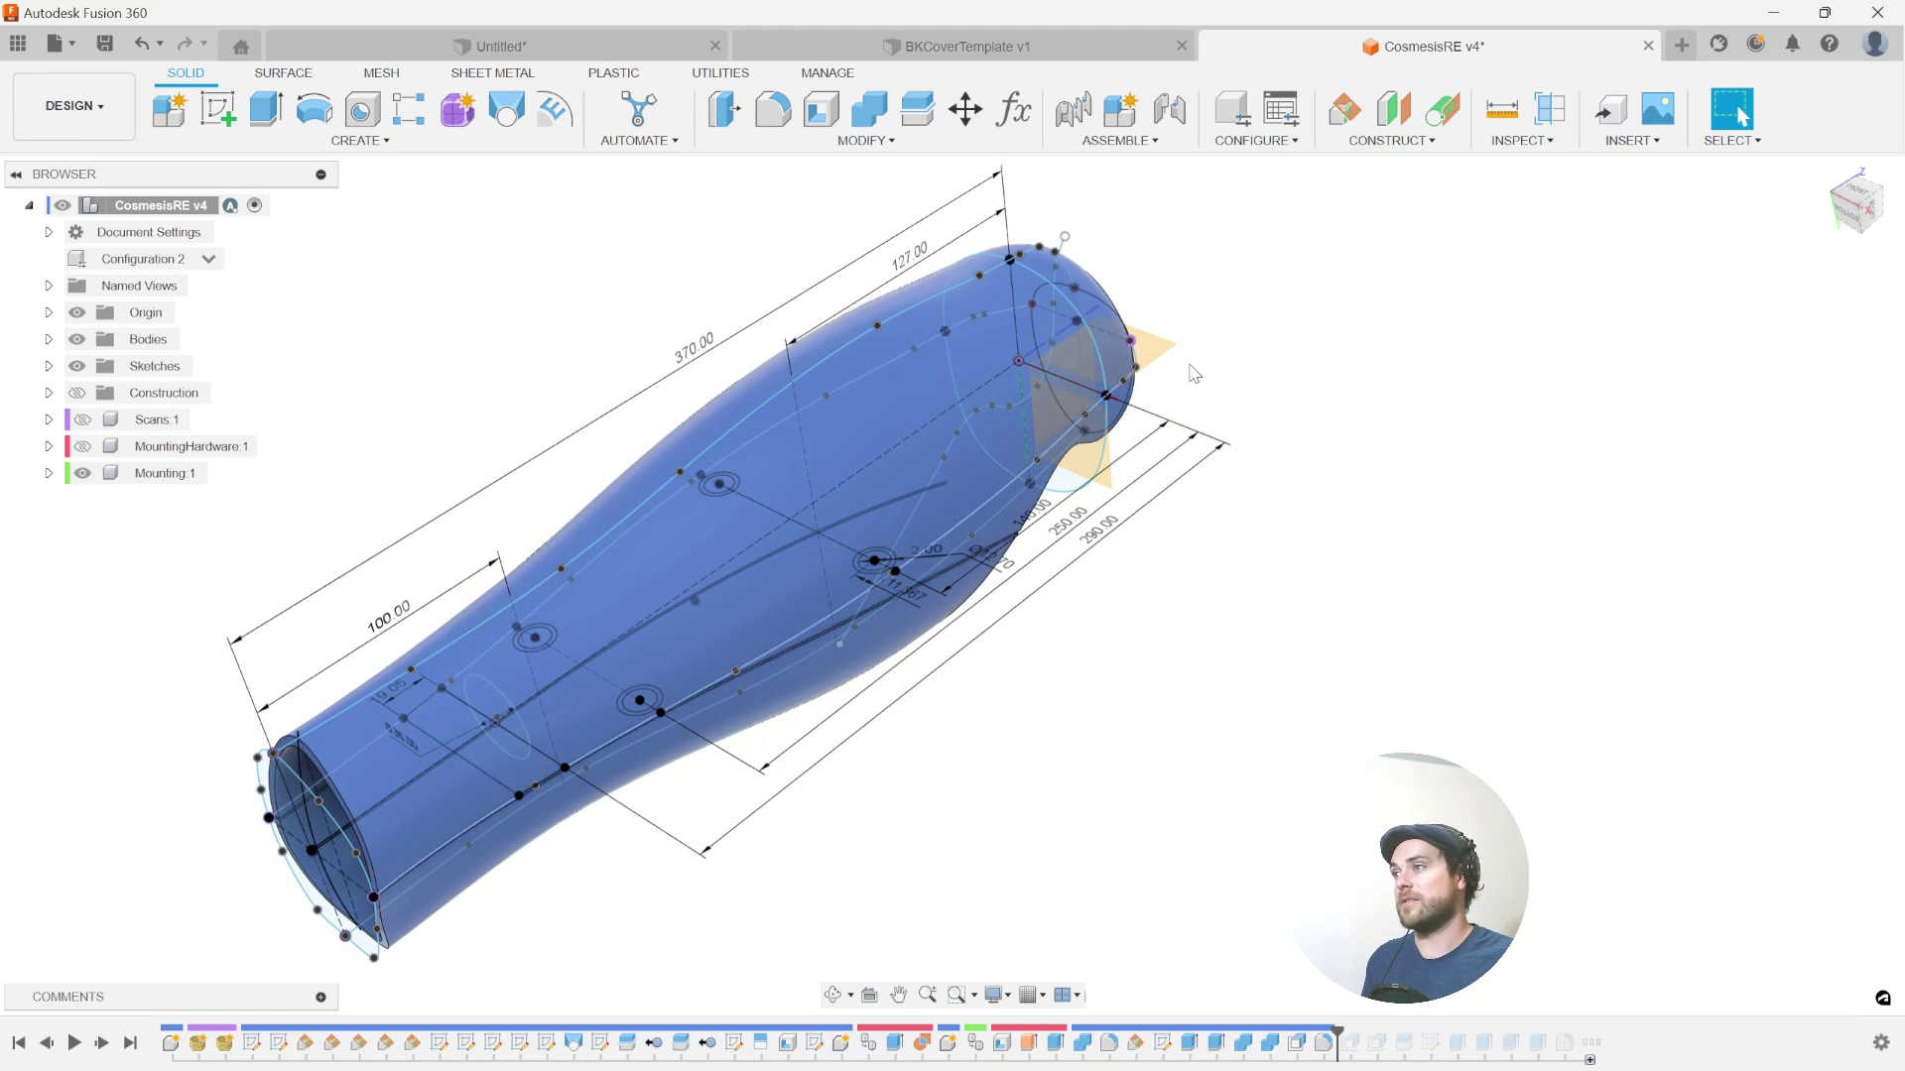
shift+middle_drag(1194, 374, 1206, 352)
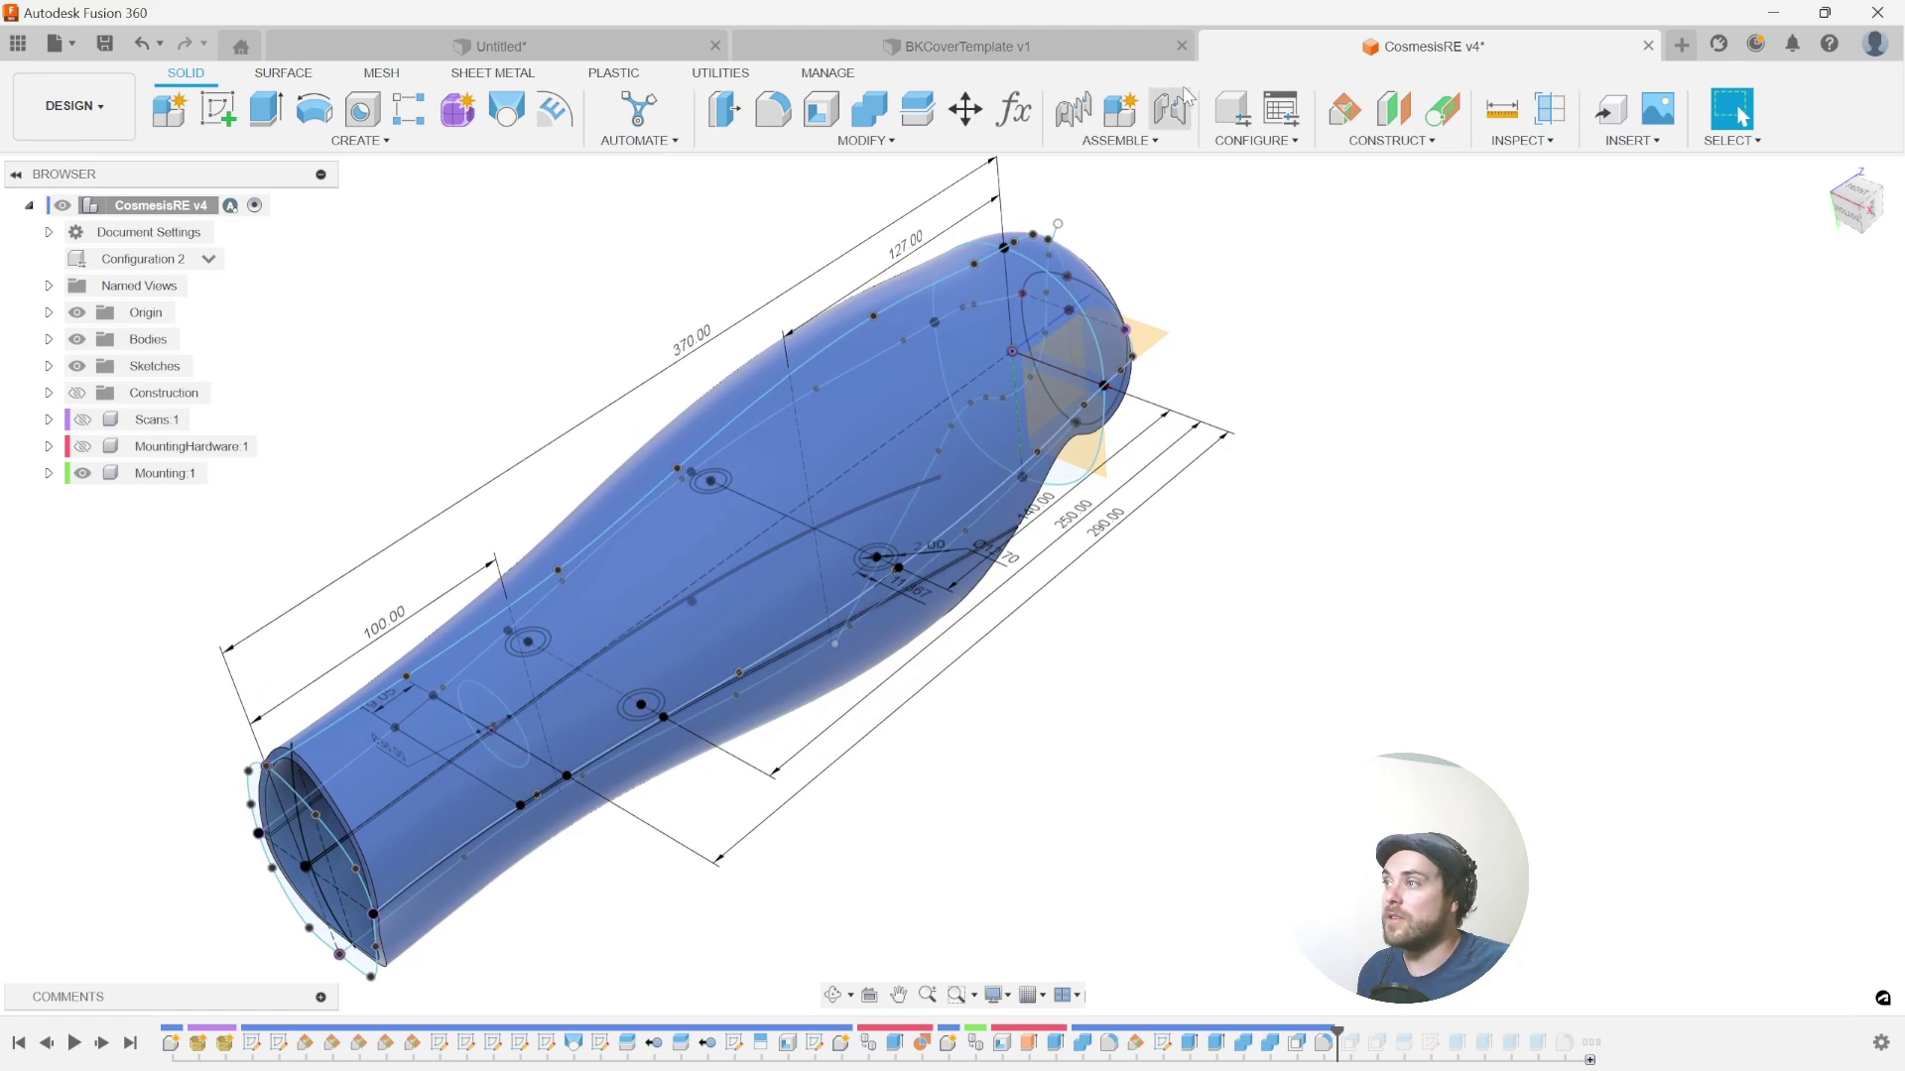
click(1286, 124)
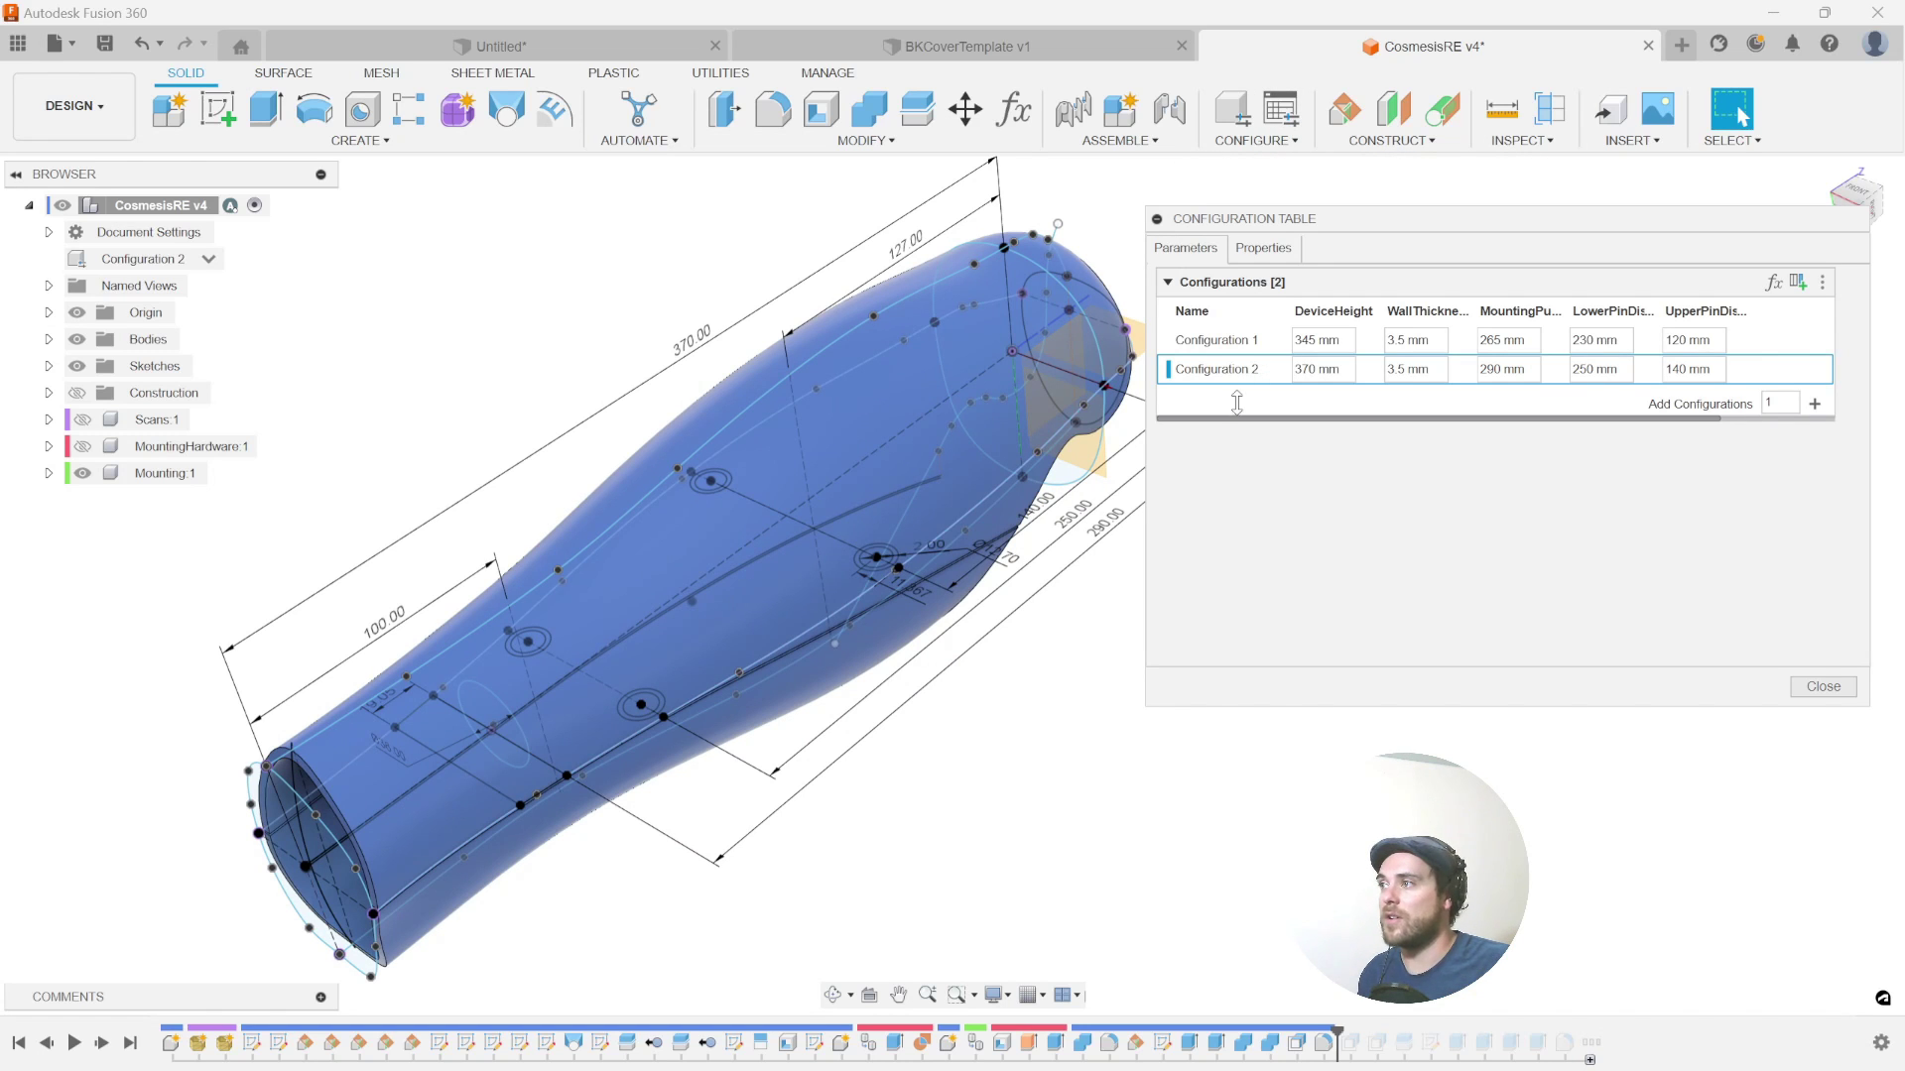
click(1814, 404)
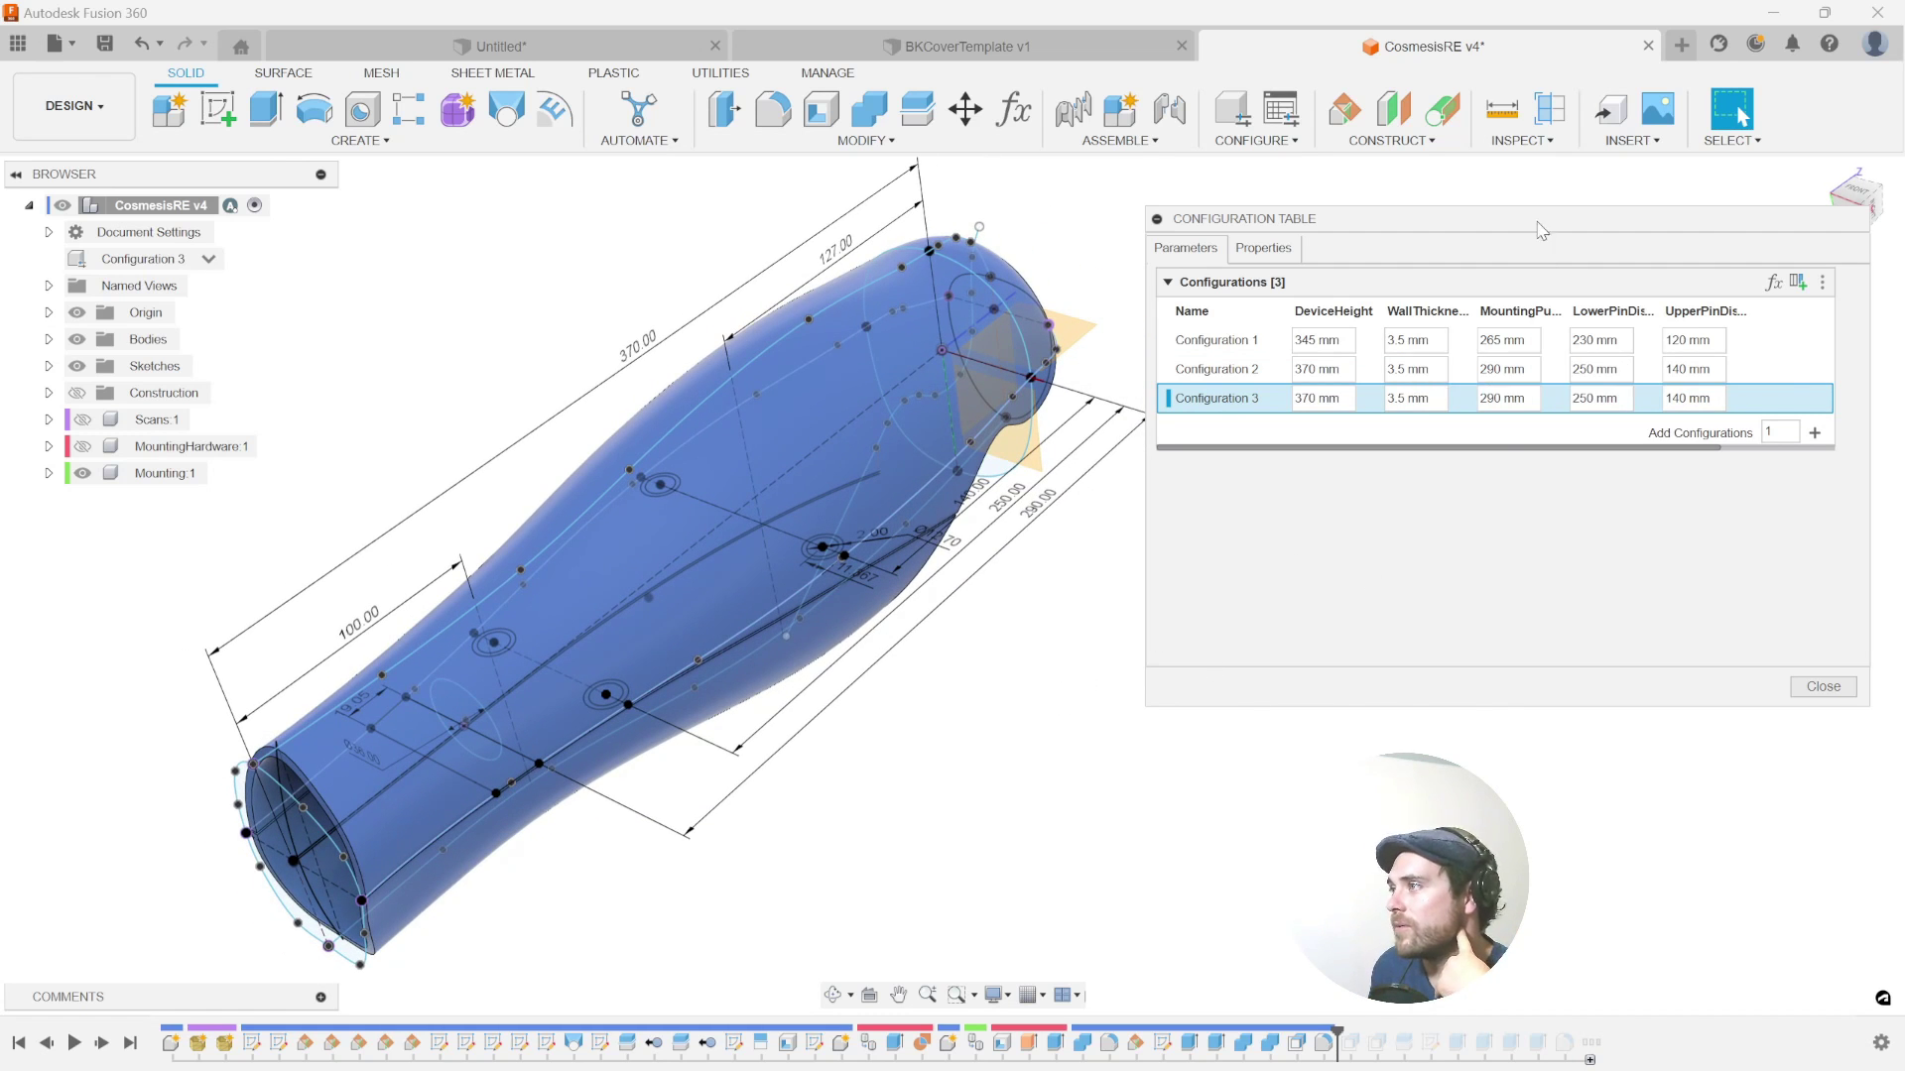
drag(1540, 230, 1550, 284)
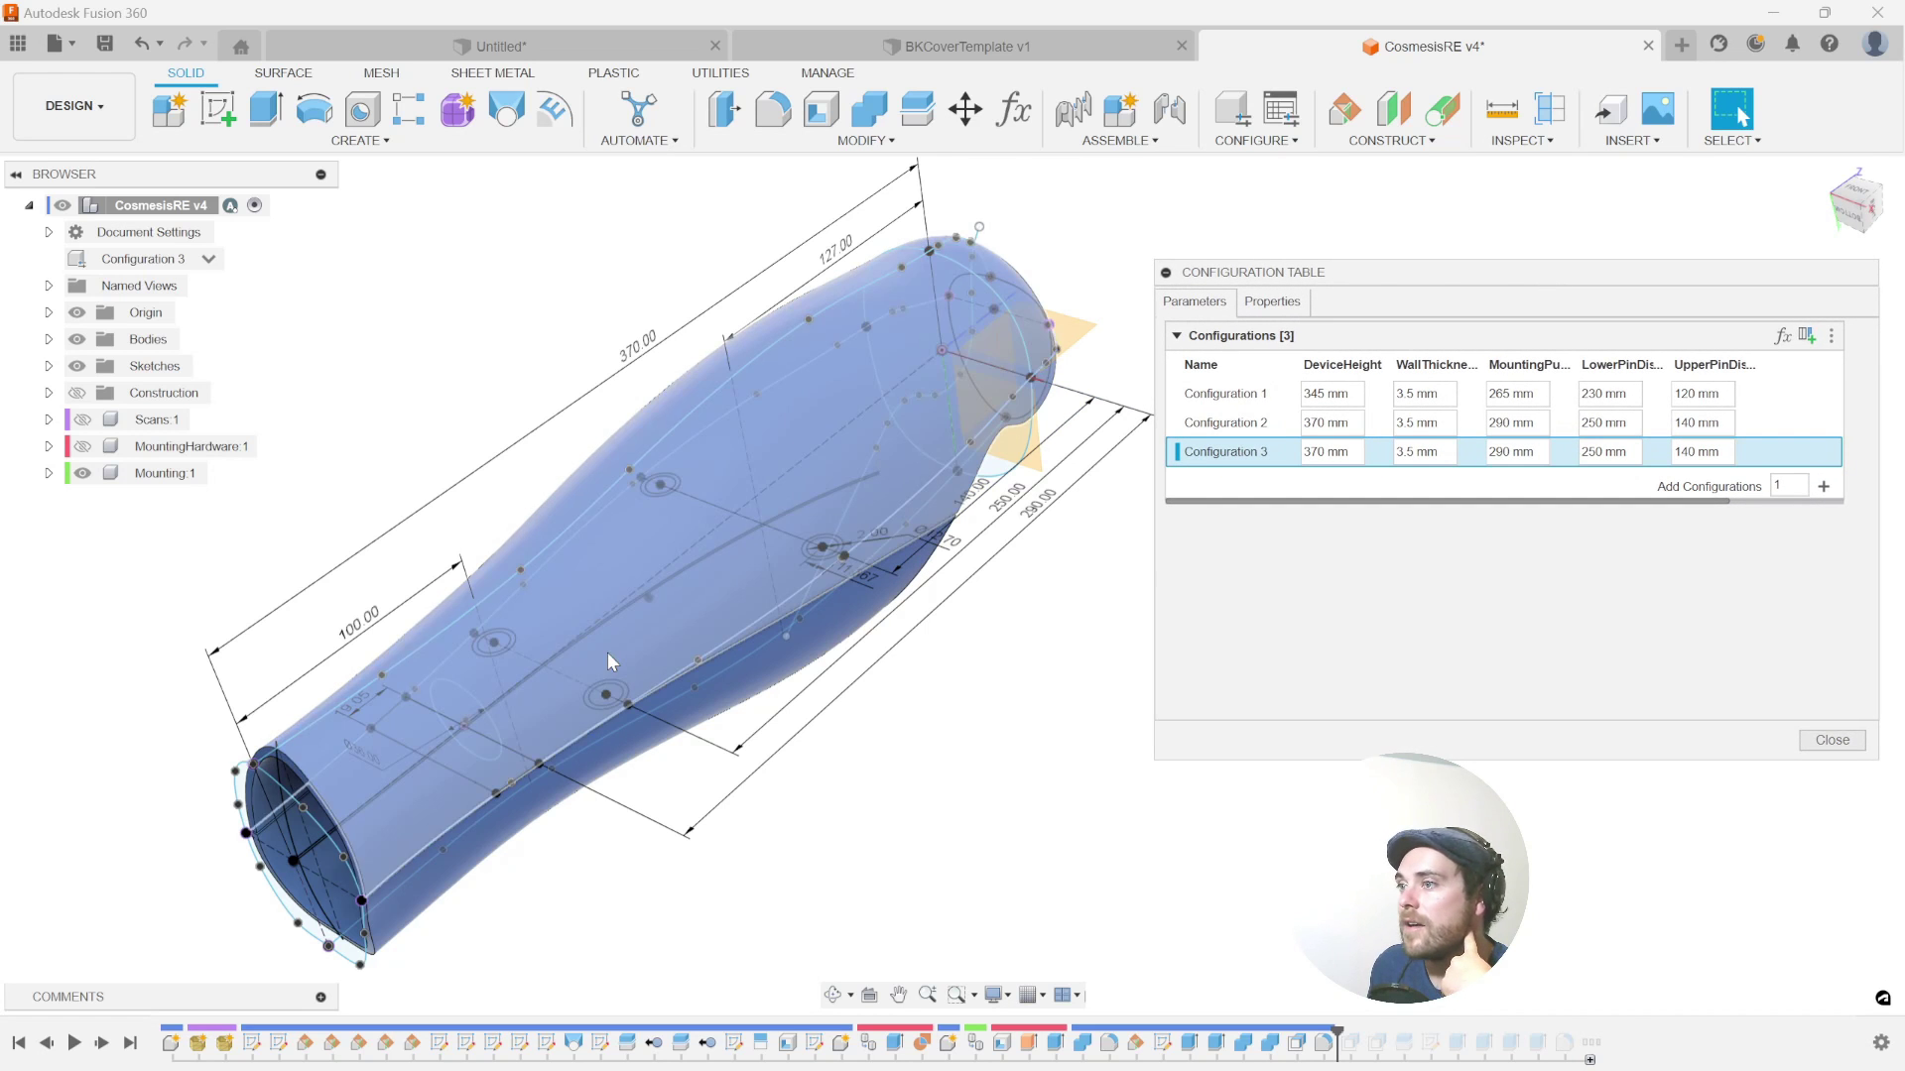